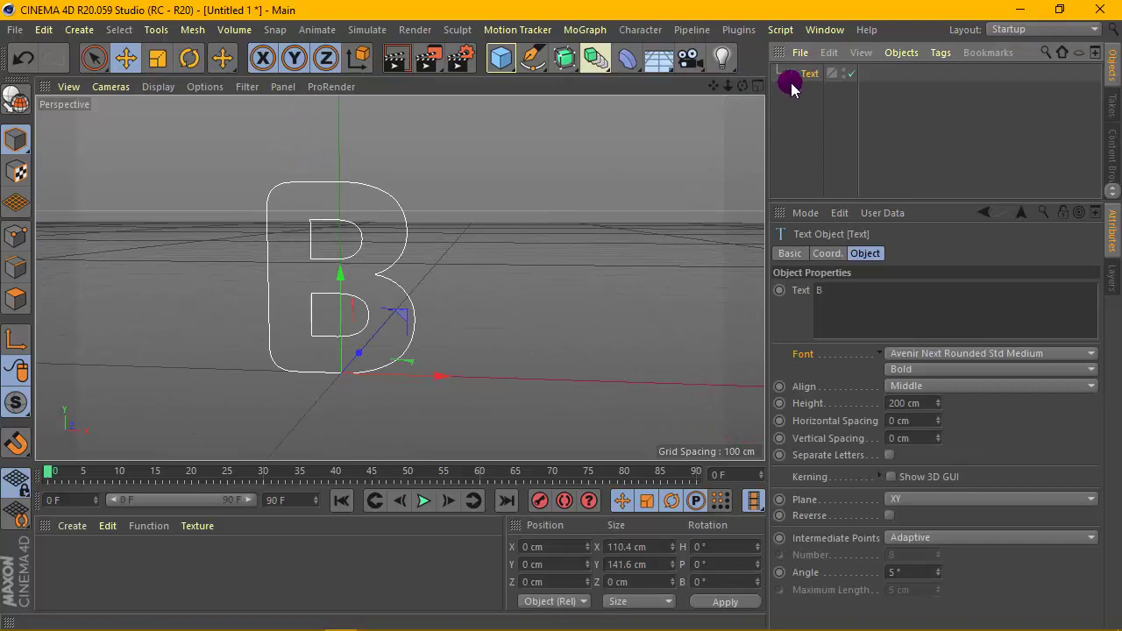
Duplicate the B text spline, set the copy's heading rotation to 180°, and move it along X clear of the original
{"action": "left_click_drag", "start_coordinate": [792, 89], "coordinate": [809, 119], "text": "ctrl"}
{"action": "left_click", "coordinate": [712, 548]}
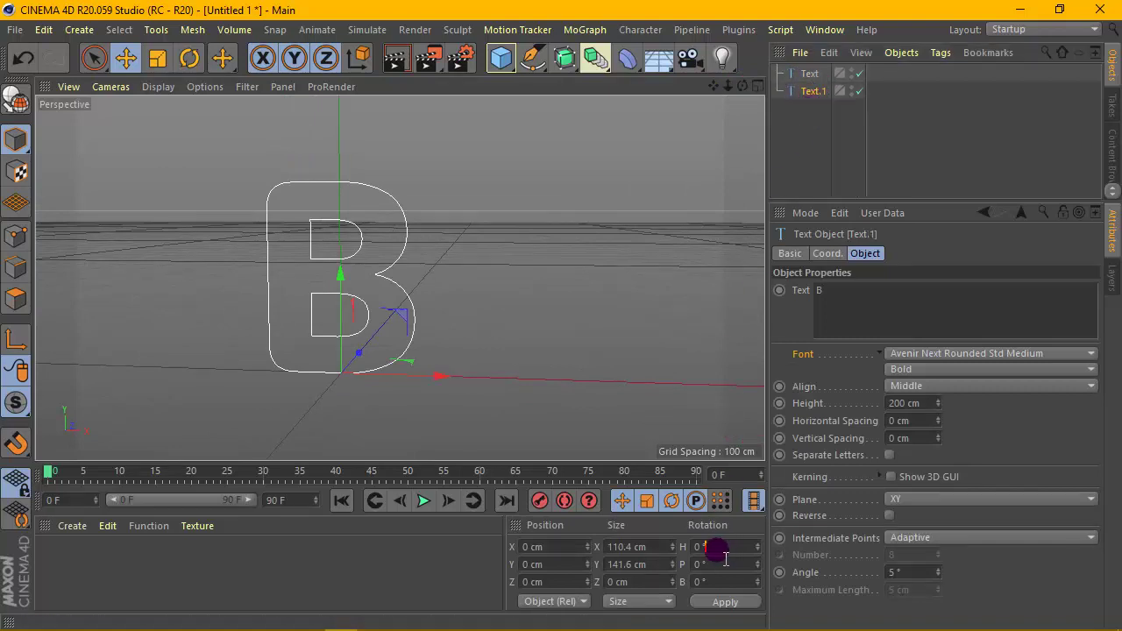
{"action": "type", "text": "180"}
{"action": "left_click", "coordinate": [715, 601]}
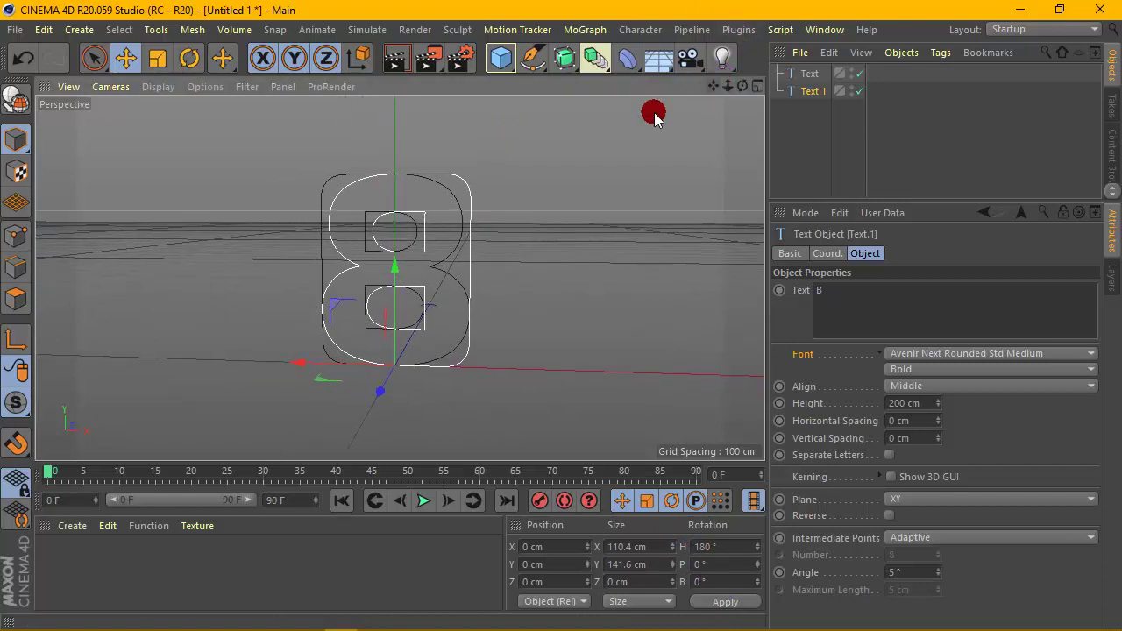
{"action": "left_click_drag", "start_coordinate": [377, 359], "coordinate": [144, 336]}
Set the intermediate points of both B text splines to Subdivided
{"action": "left_click_drag", "start_coordinate": [785, 149], "coordinate": [809, 126]}
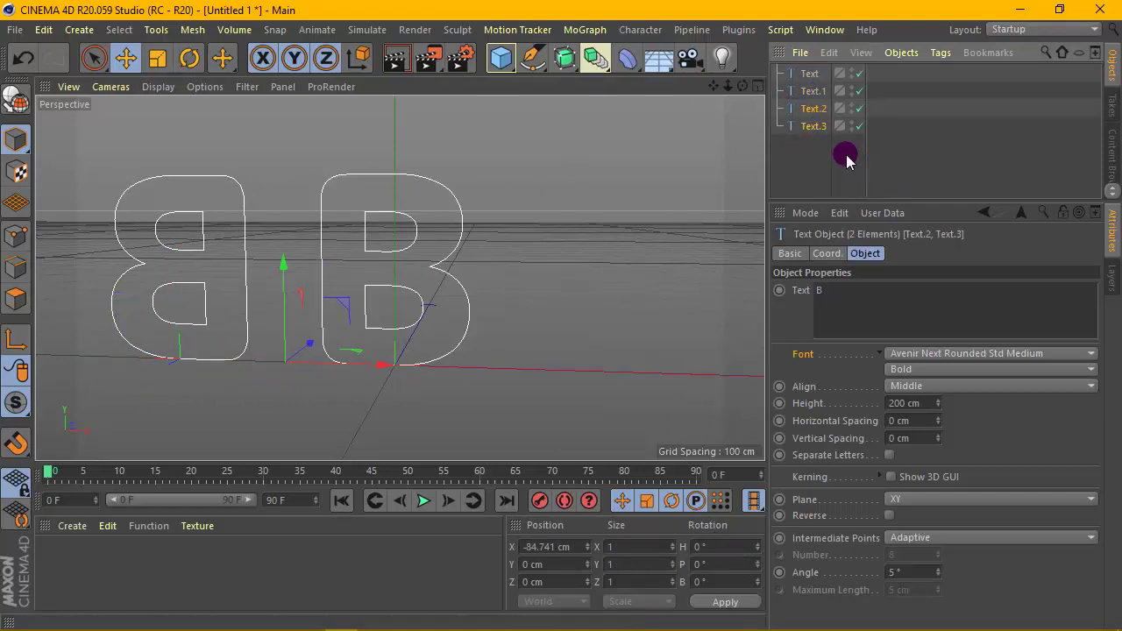
{"action": "key", "text": "ctrl+z"}
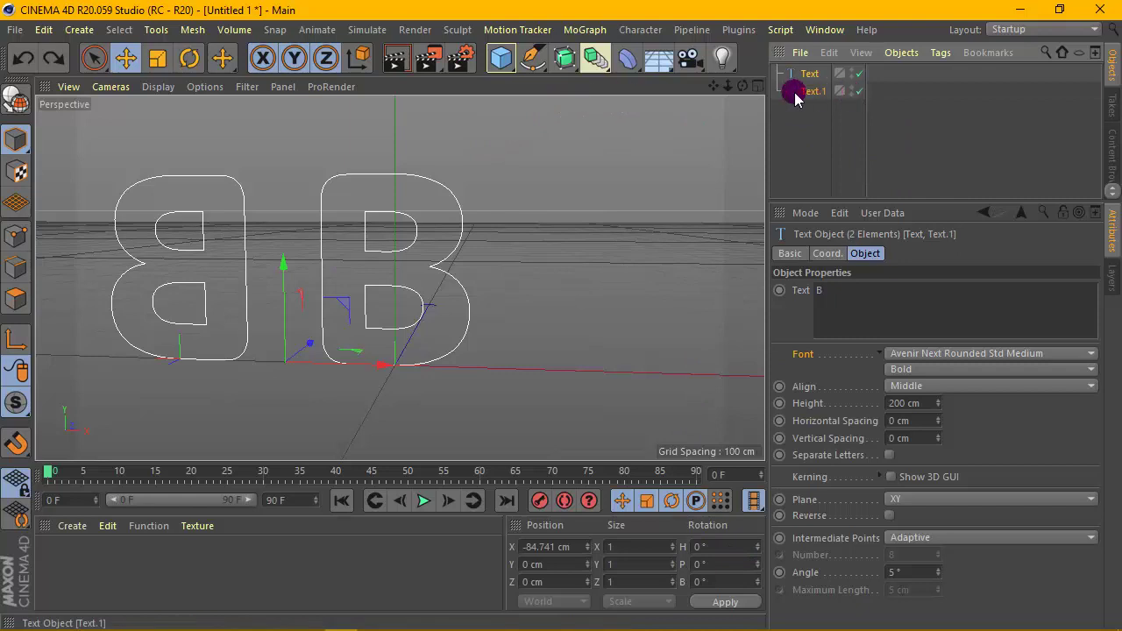
{"action": "left_click_drag", "start_coordinate": [822, 135], "coordinate": [813, 73]}
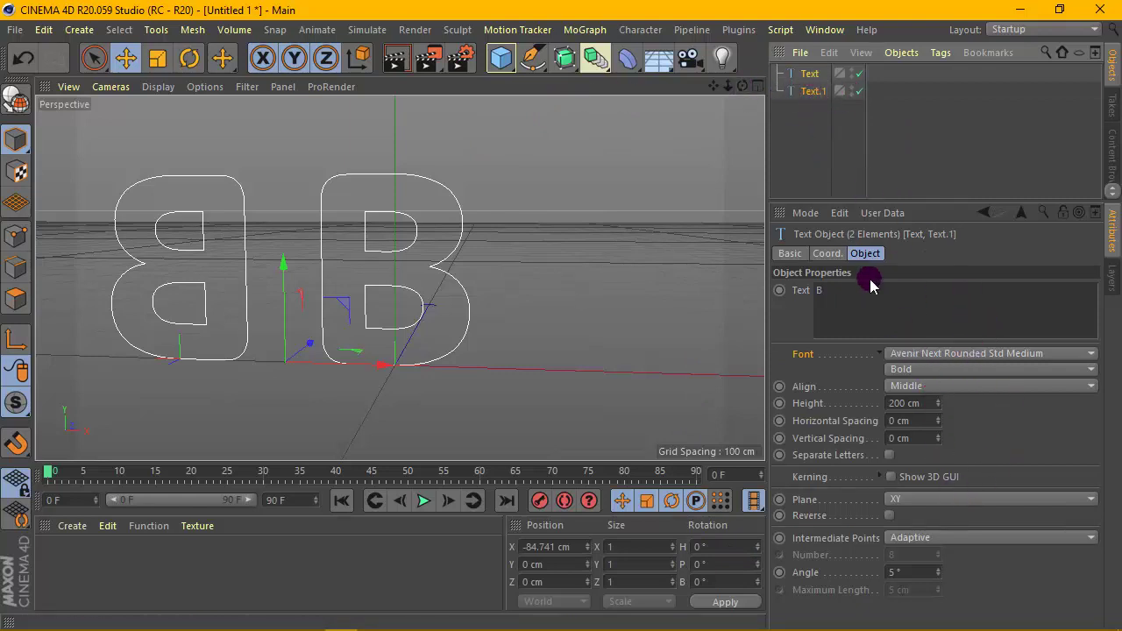
{"action": "left_click", "coordinate": [973, 536]}
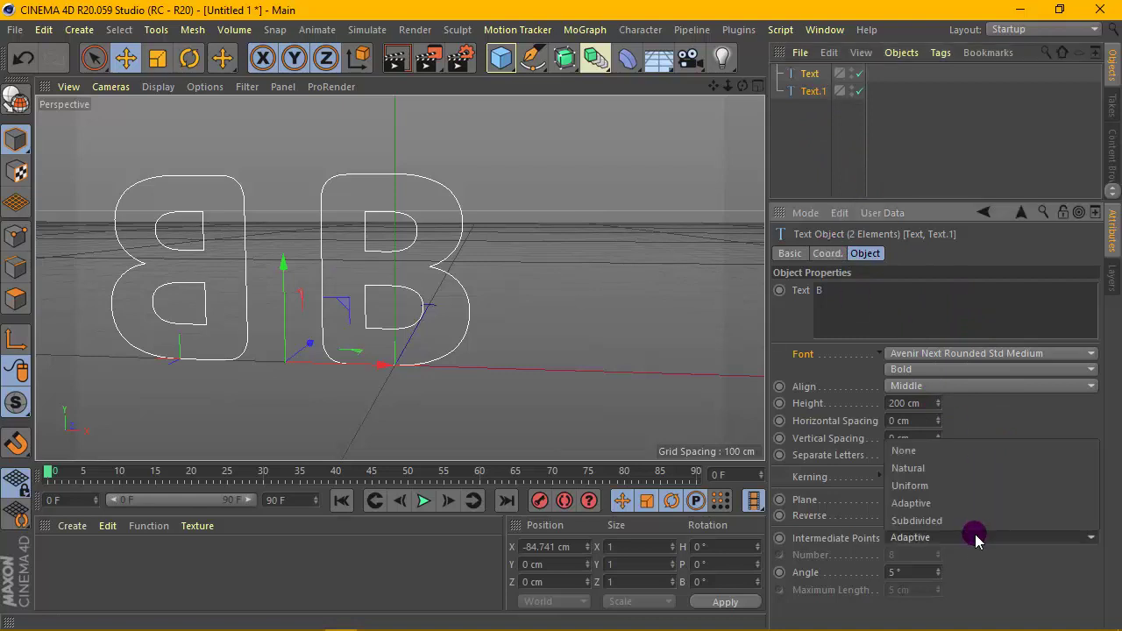
{"action": "left_click", "coordinate": [929, 517]}
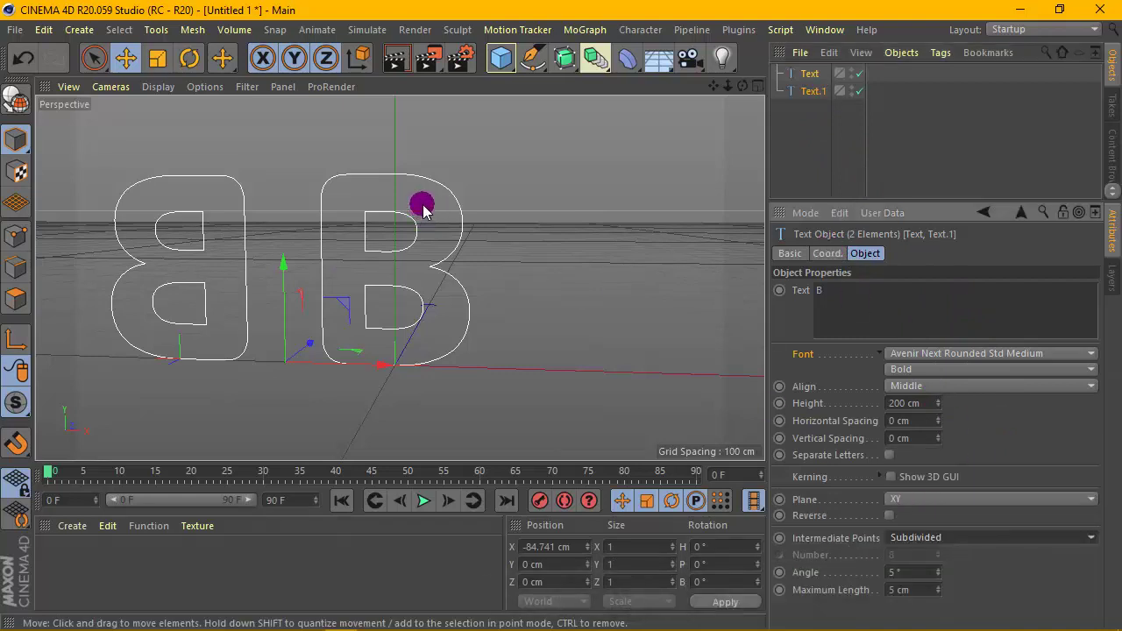
Shift both B splines about 13 cm along X, then move the mirrored B to about X -176 cm
{"action": "left_click_drag", "start_coordinate": [716, 87], "coordinate": [756, 60]}
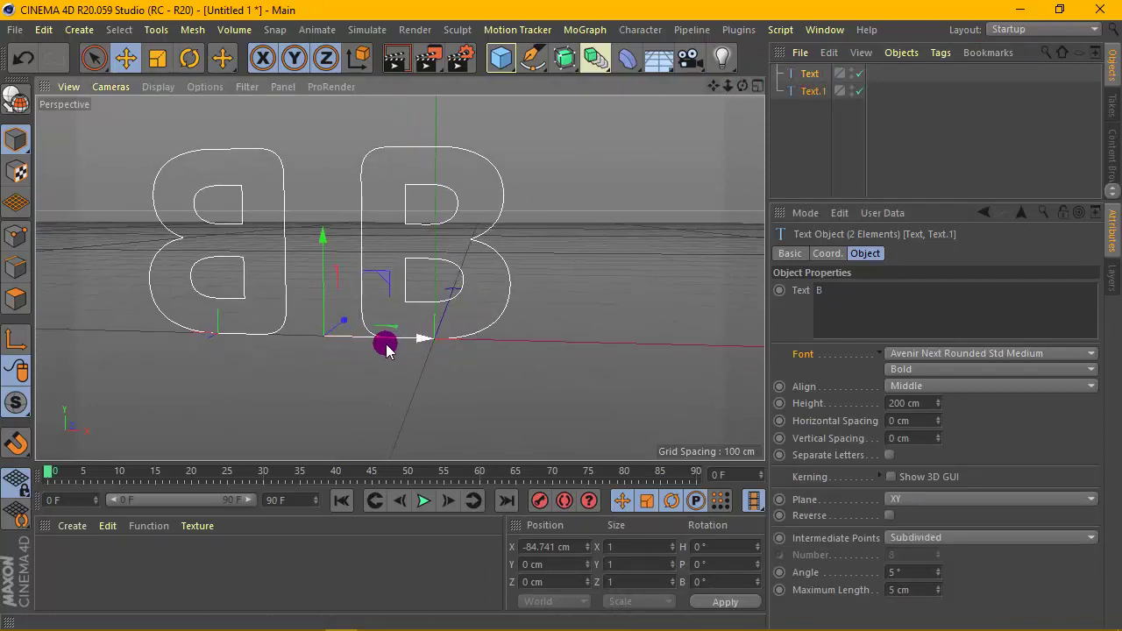
{"action": "left_click_drag", "start_coordinate": [420, 340], "coordinate": [438, 335]}
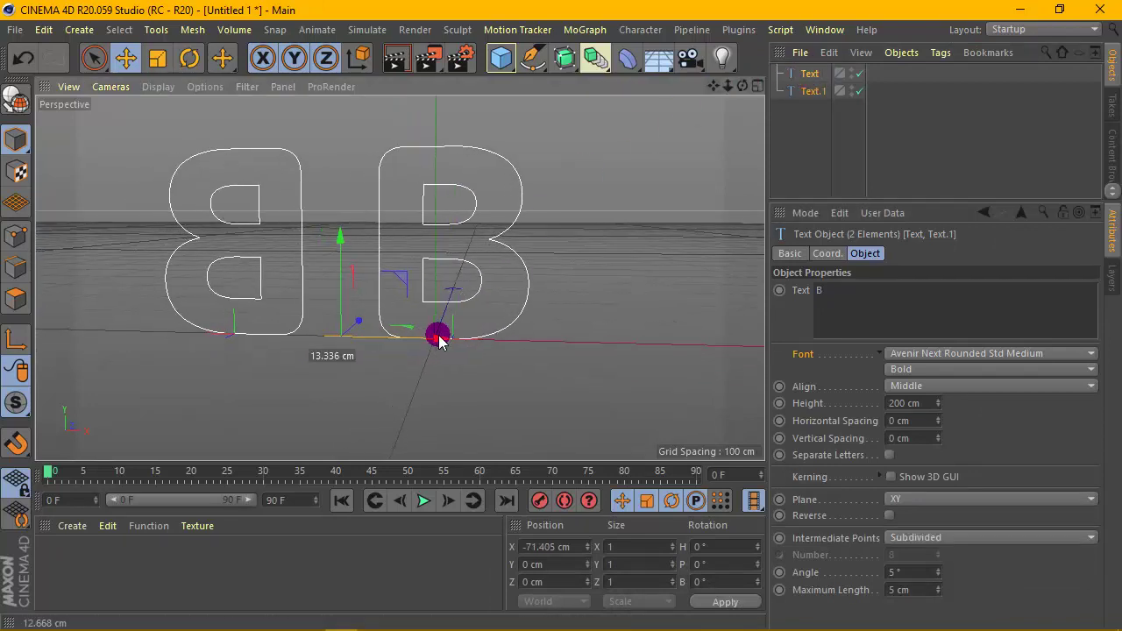
{"action": "left_click", "coordinate": [806, 91]}
{"action": "mouse_move", "coordinate": [191, 333]}
{"action": "left_mouse_down"}
{"action": "mouse_move", "coordinate": [161, 322]}
{"action": "mouse_move", "coordinate": [171, 330]}
{"action": "left_mouse_up"}
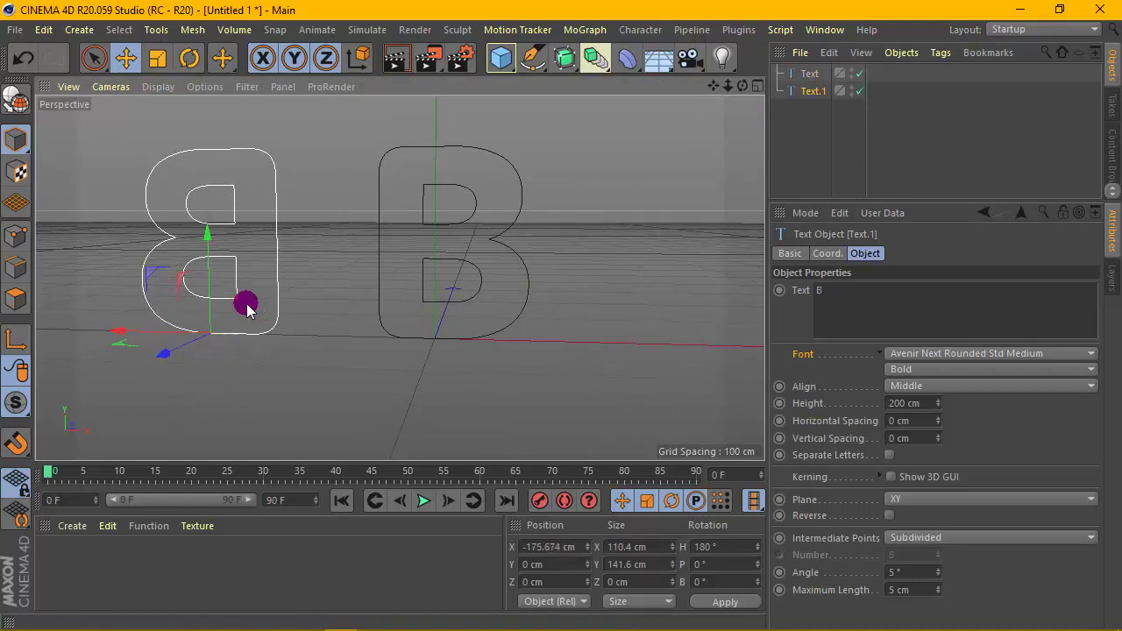
Duplicate both B text splines and move the copies along X to a shared position of about -440 cm
{"action": "left_click_drag", "start_coordinate": [827, 105], "coordinate": [806, 128]}
{"action": "scroll", "coordinate": [418, 306], "scroll_direction": "down", "scroll_amount": 2}
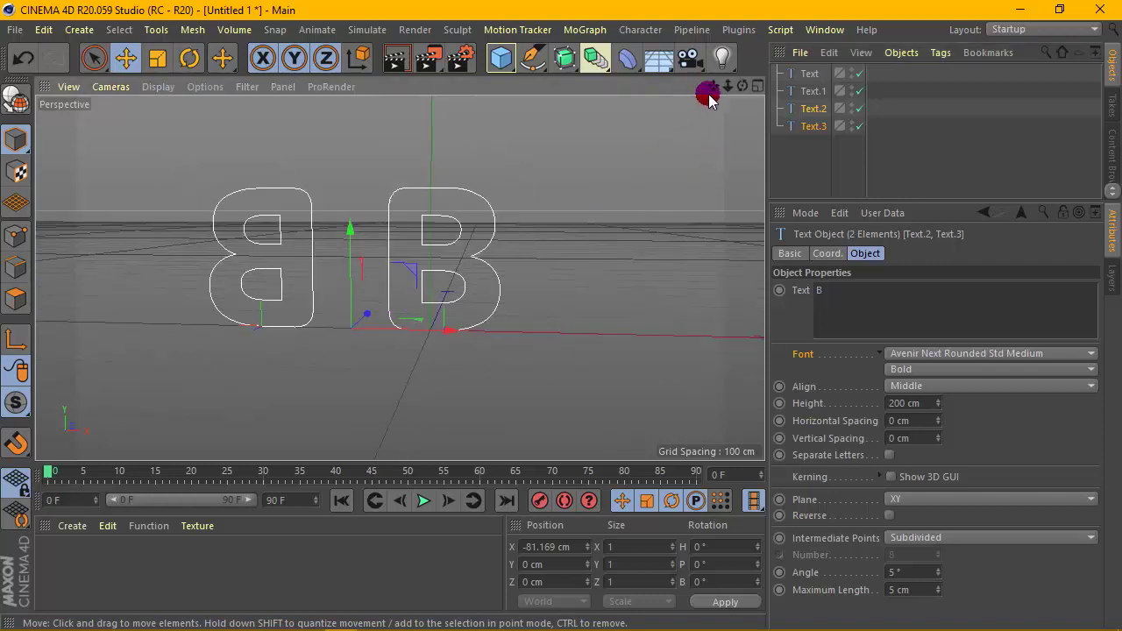
{"action": "left_click_drag", "start_coordinate": [715, 86], "coordinate": [844, 76]}
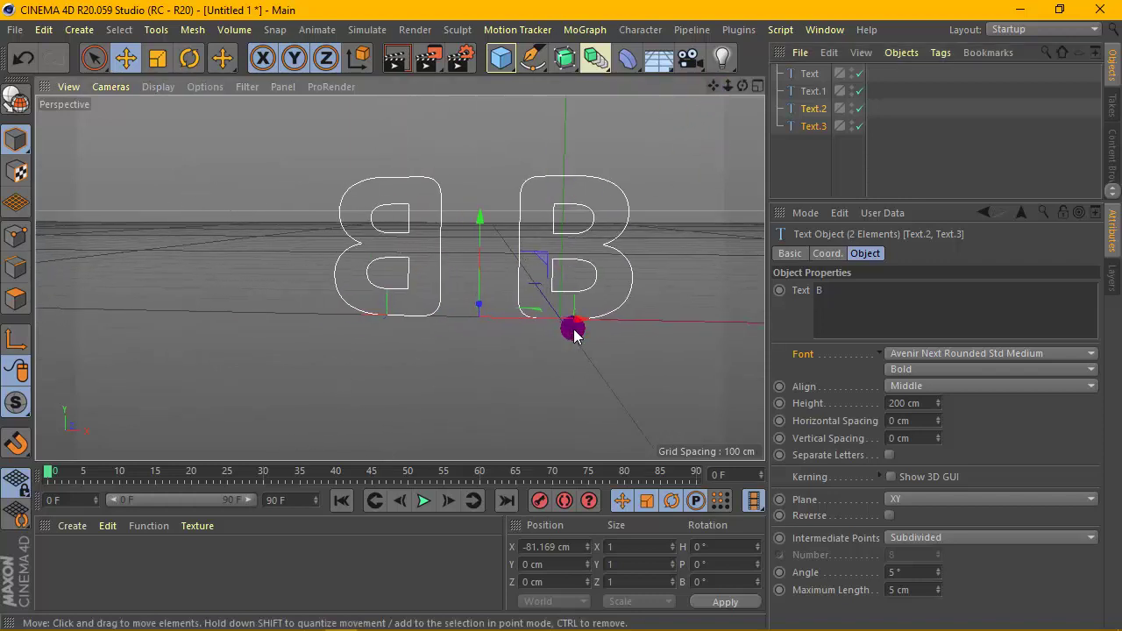
{"action": "left_click_drag", "start_coordinate": [574, 335], "coordinate": [241, 268]}
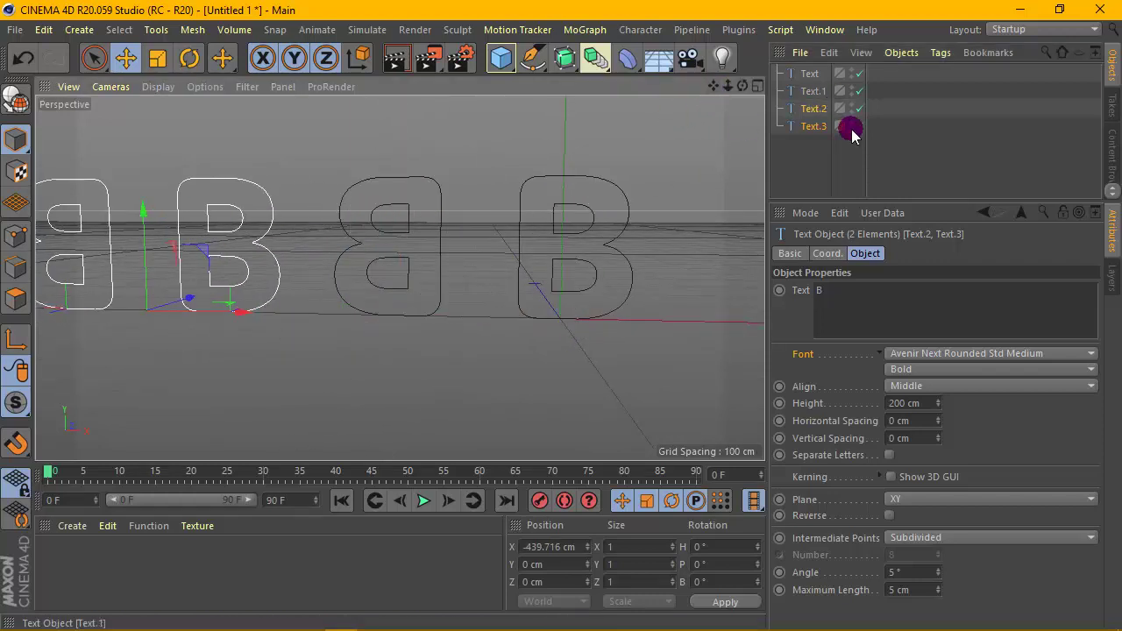
Change the text of the two copied splines to L and hide both in the viewport and render
{"action": "left_click_drag", "start_coordinate": [865, 301], "coordinate": [719, 268]}
{"action": "type", "text": "L"}
{"action": "left_click", "coordinate": [826, 152]}
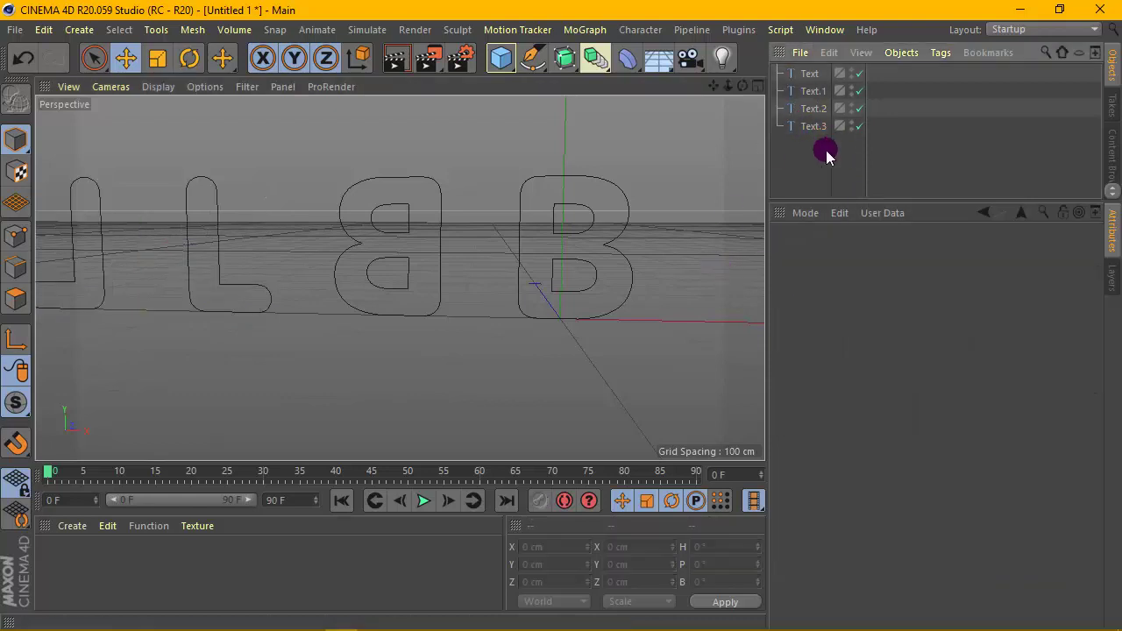
{"action": "scroll", "coordinate": [414, 221], "scroll_direction": "down", "scroll_amount": 2}
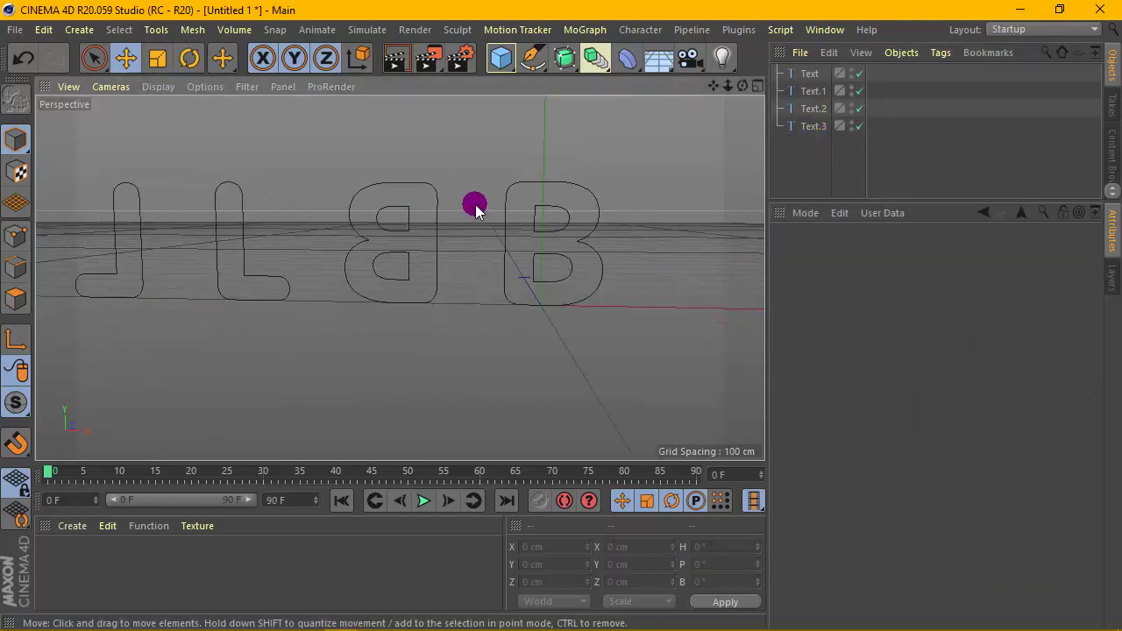
{"action": "left_click", "coordinate": [851, 106]}
{"action": "left_click", "coordinate": [852, 126]}
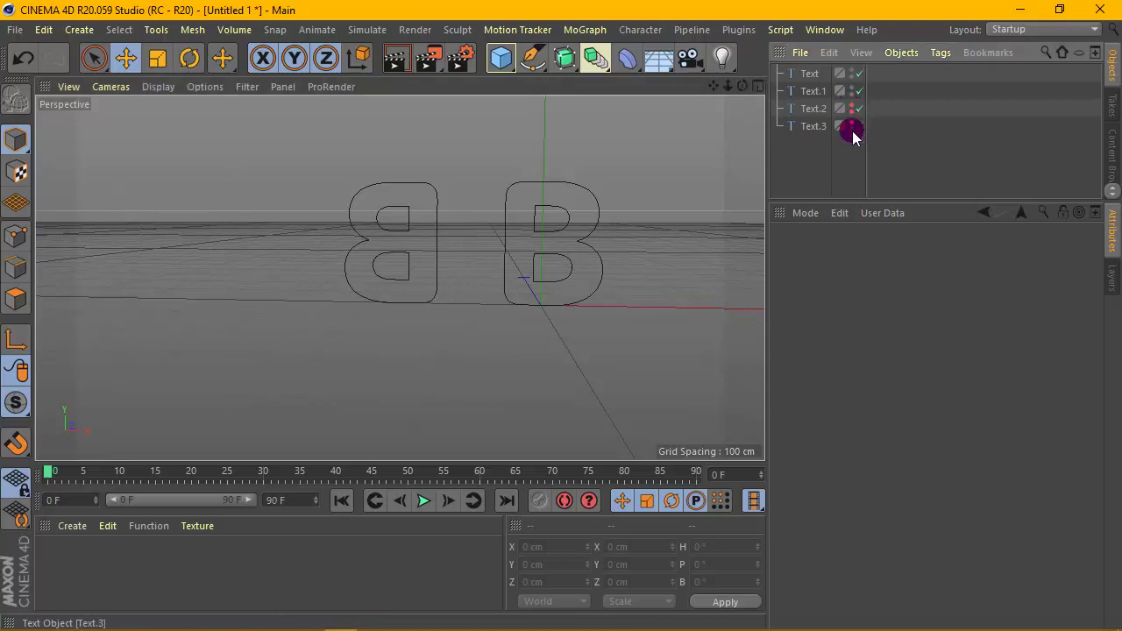
Make both B text splines editable and switch to Point mode
{"action": "scroll", "coordinate": [511, 223], "scroll_direction": "up", "scroll_amount": 4}
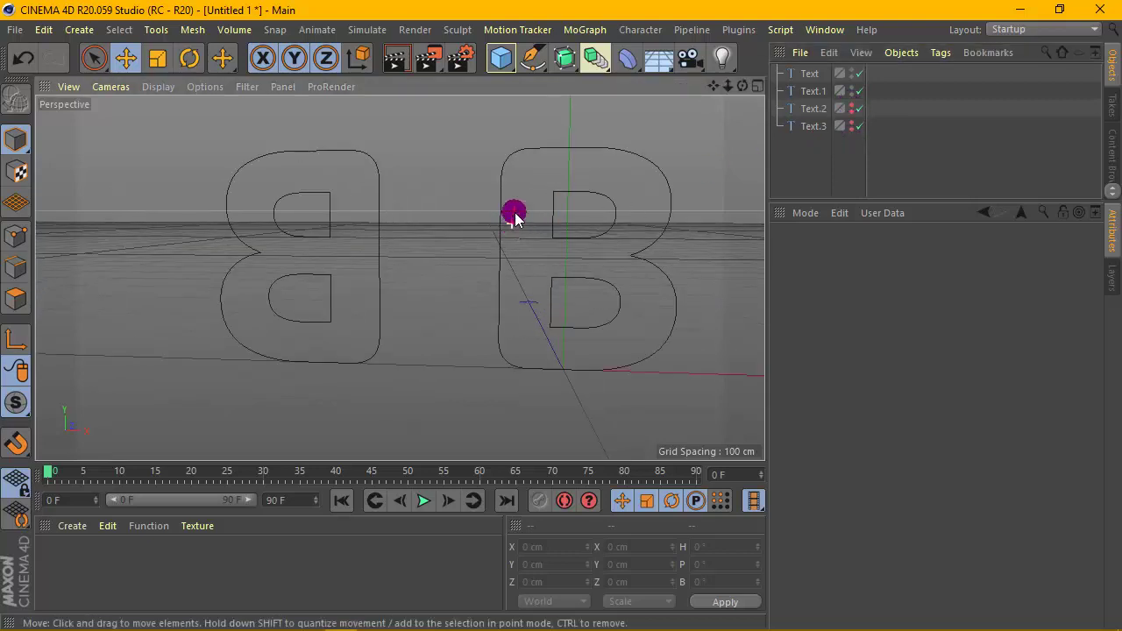
{"action": "left_click", "coordinate": [806, 73]}
{"action": "left_click_drag", "start_coordinate": [891, 72], "coordinate": [780, 104]}
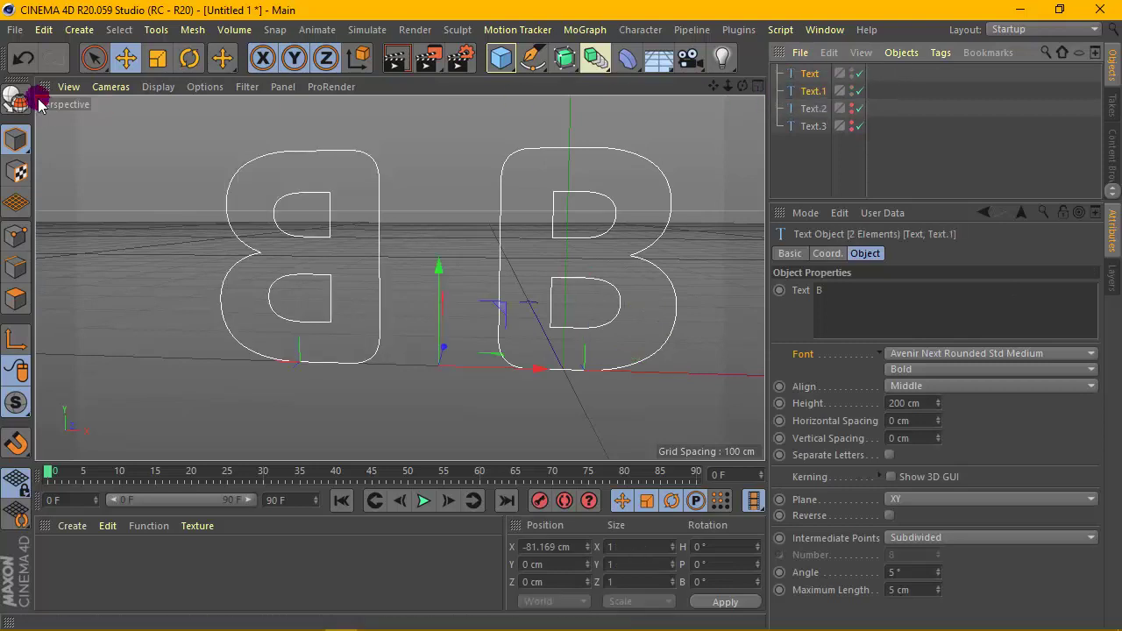
{"action": "left_click", "coordinate": [16, 99]}
{"action": "left_click", "coordinate": [16, 235]}
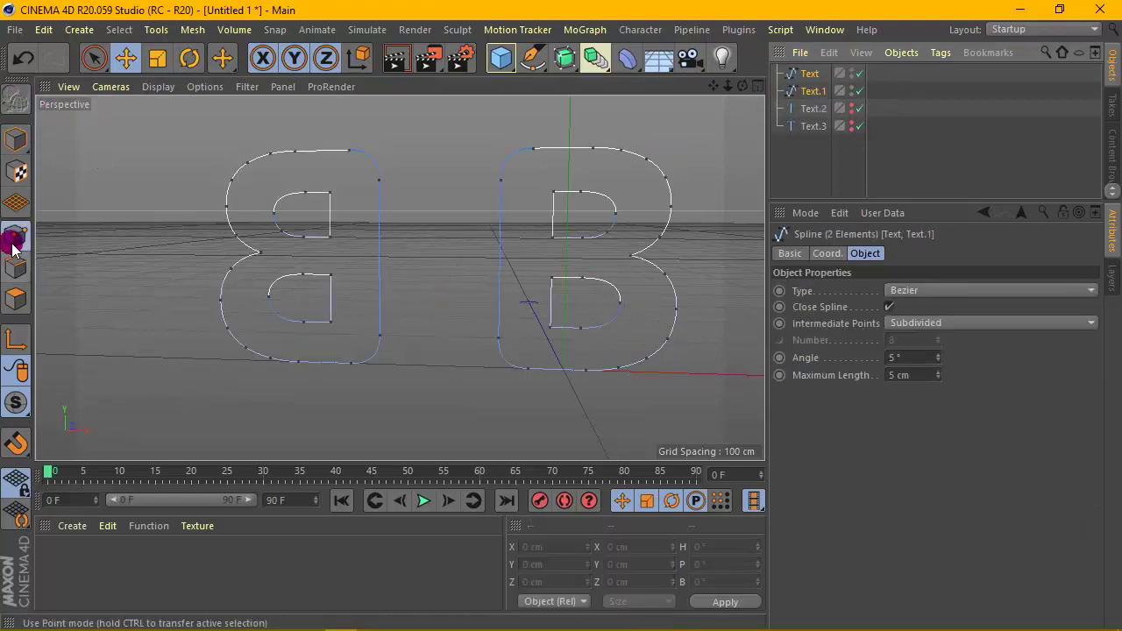
Move the four points of the mirrored B's straight side along X to meet the inner openings of the other B
{"action": "scroll", "coordinate": [394, 201], "scroll_direction": "up", "scroll_amount": 3}
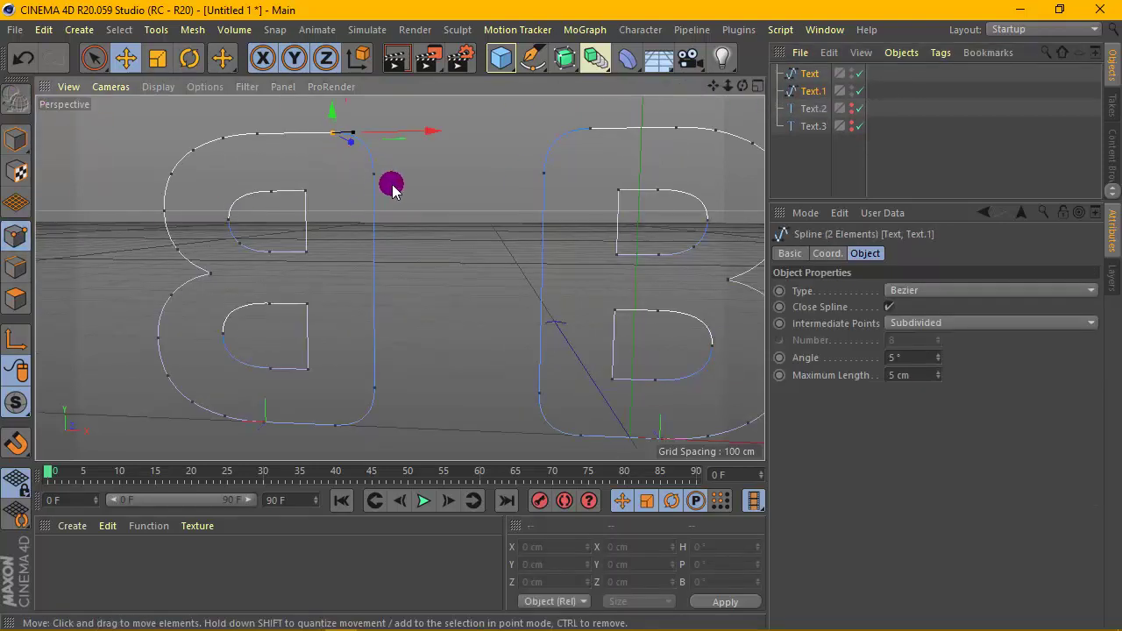
{"action": "left_click", "coordinate": [374, 389], "text": "shift"}
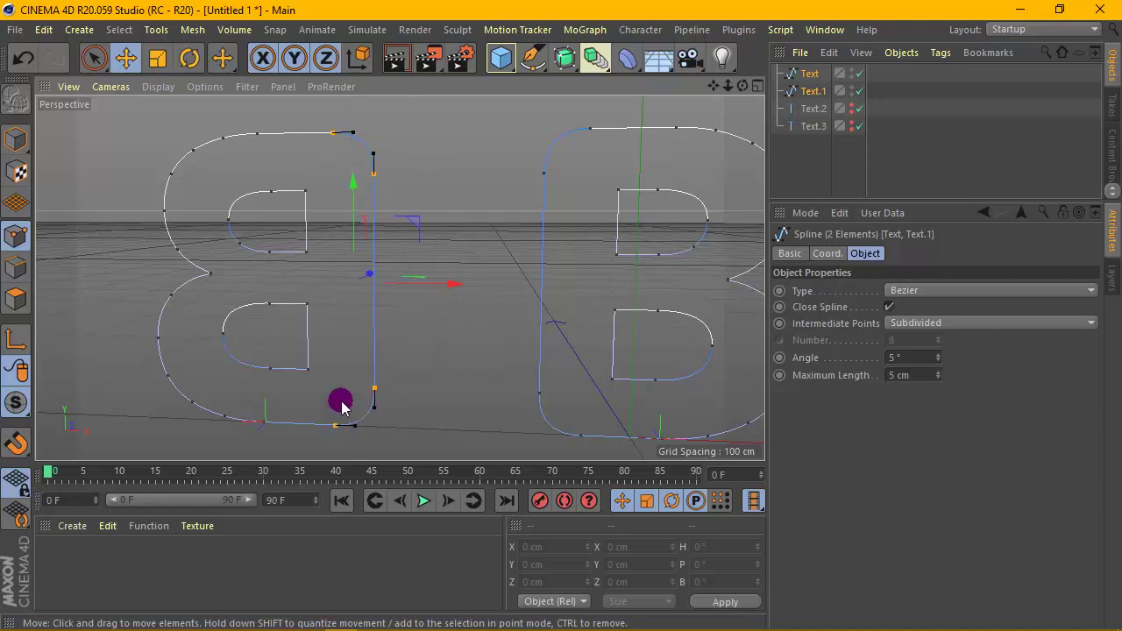
{"action": "scroll", "coordinate": [333, 325], "scroll_direction": "down", "scroll_amount": 3}
{"action": "left_click_drag", "start_coordinate": [443, 301], "coordinate": [602, 305]}
{"action": "scroll", "coordinate": [576, 308], "scroll_direction": "up", "scroll_amount": 5}
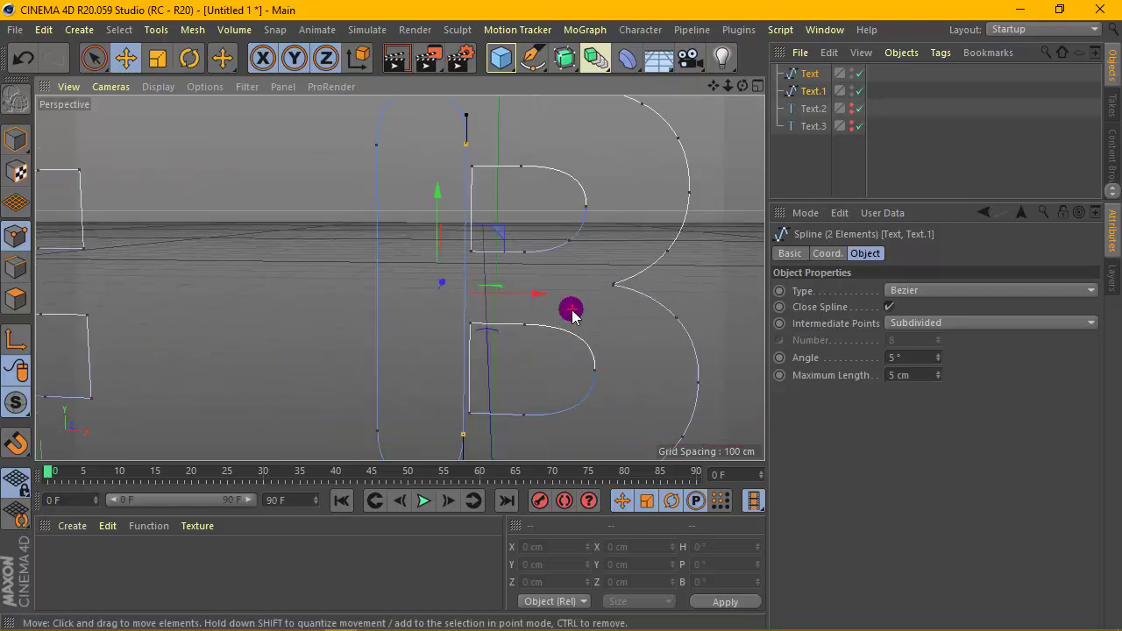
{"action": "left_click", "coordinate": [535, 300]}
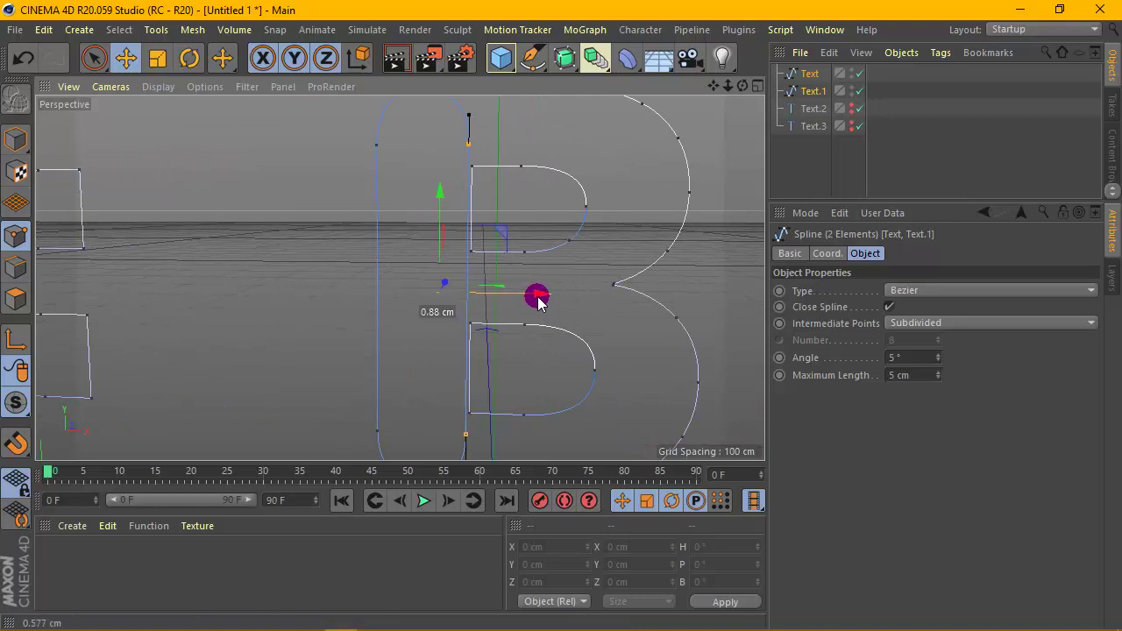
{"action": "scroll", "coordinate": [538, 295], "scroll_direction": "down", "scroll_amount": 5}
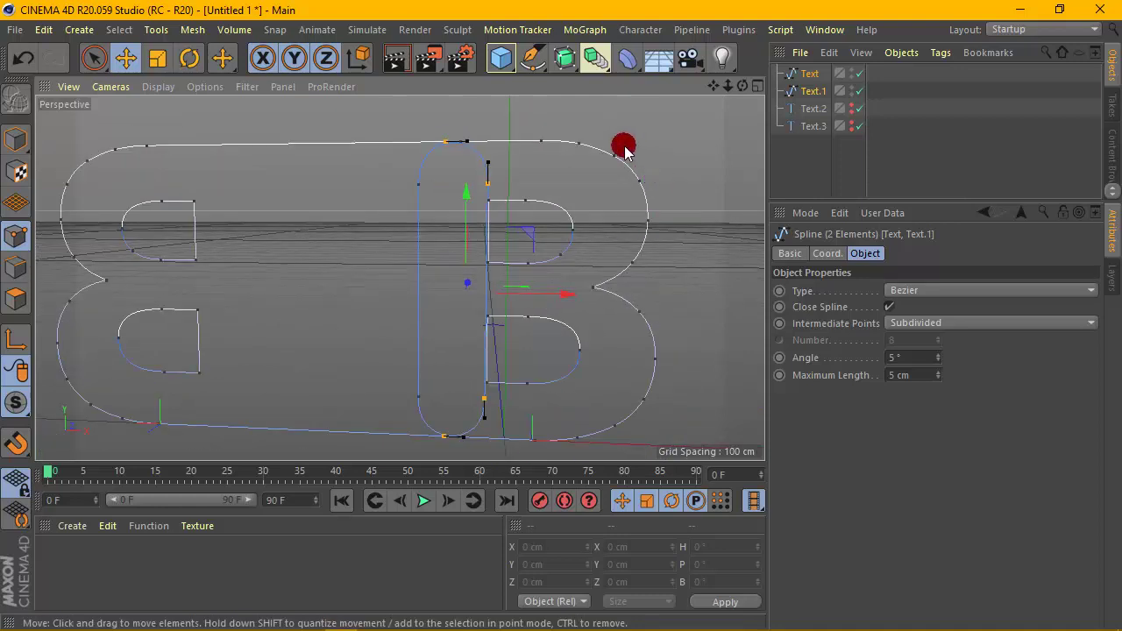
{"action": "scroll", "coordinate": [466, 108], "scroll_direction": "up", "scroll_amount": 6}
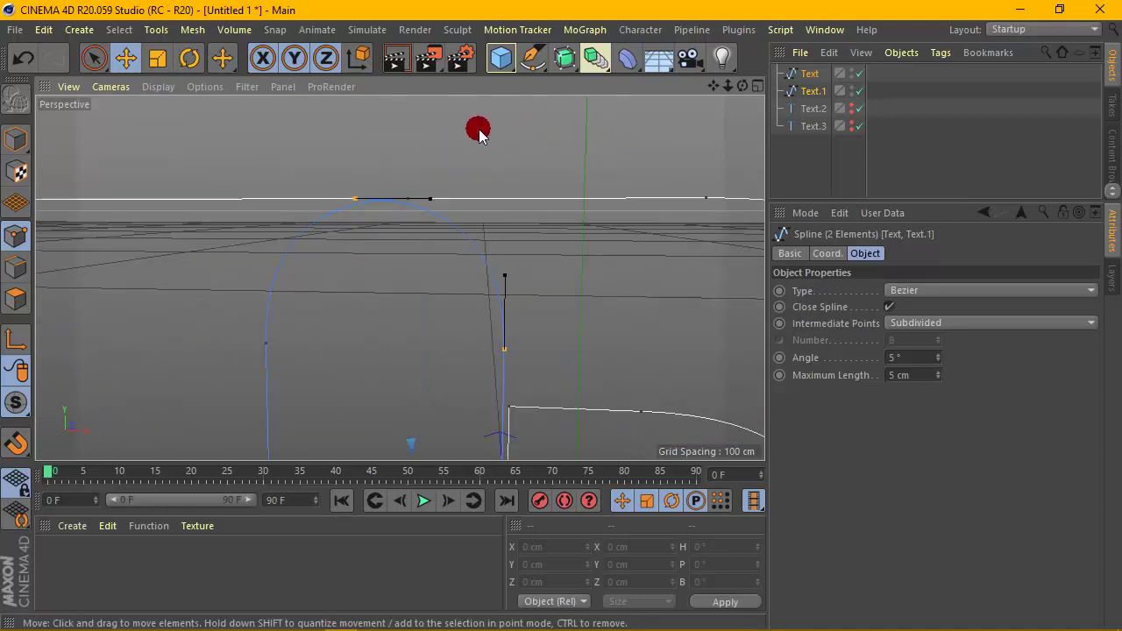
{"action": "scroll", "coordinate": [479, 130], "scroll_direction": "down", "scroll_amount": 6}
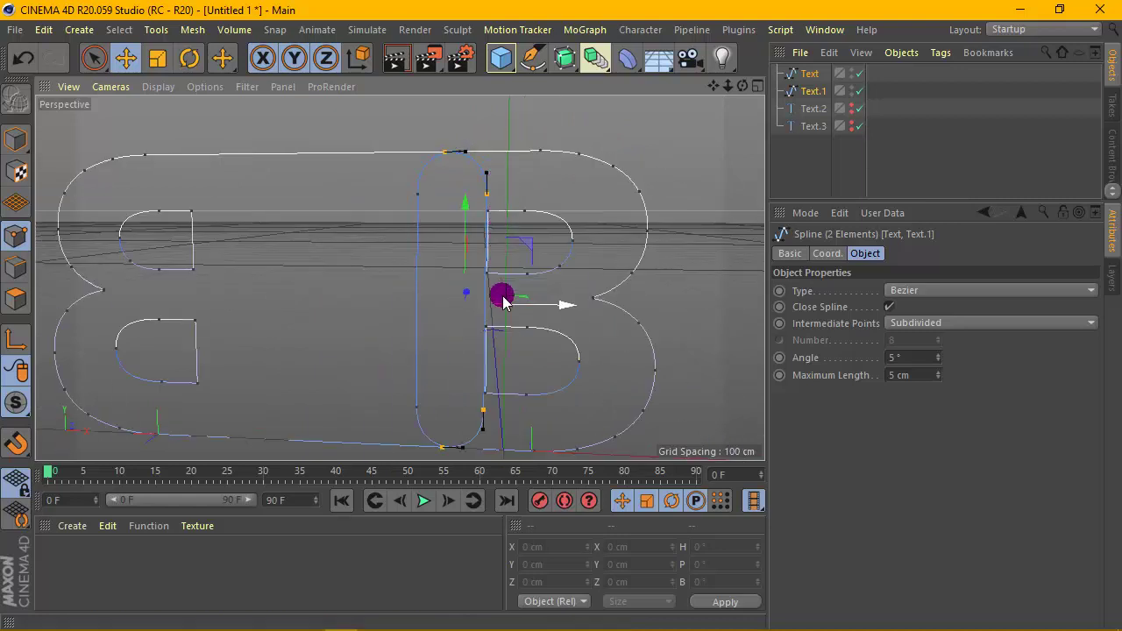
Move the mirrored B's top and bottom corner points along X to line up with its stretched straight side
{"action": "left_click", "coordinate": [449, 155]}
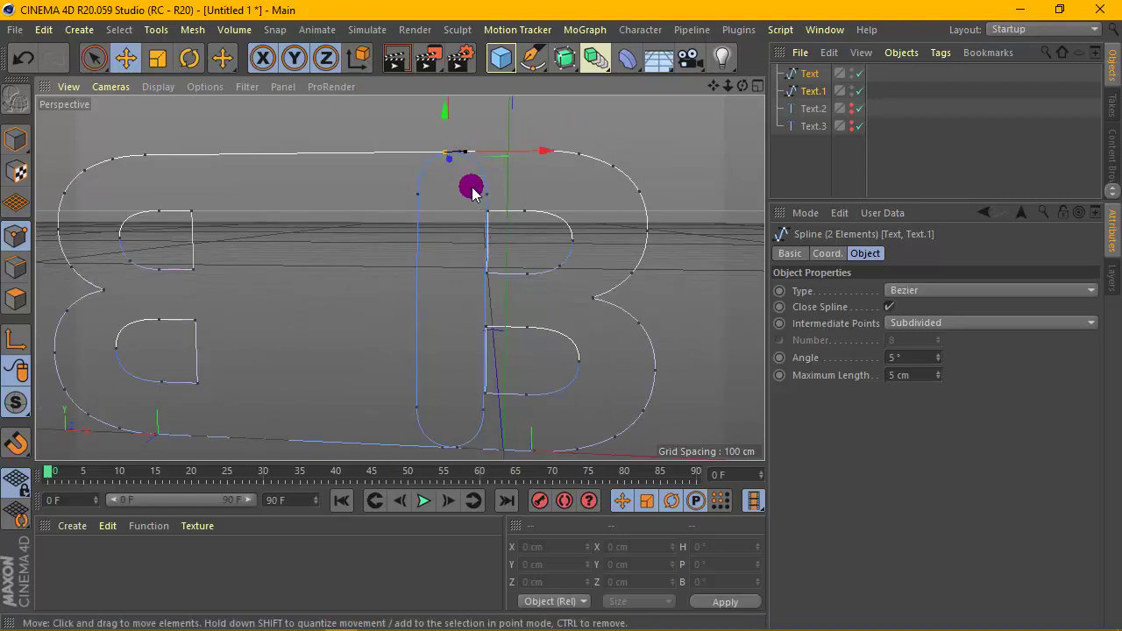
{"action": "scroll", "coordinate": [472, 318], "scroll_direction": "down", "scroll_amount": 2}
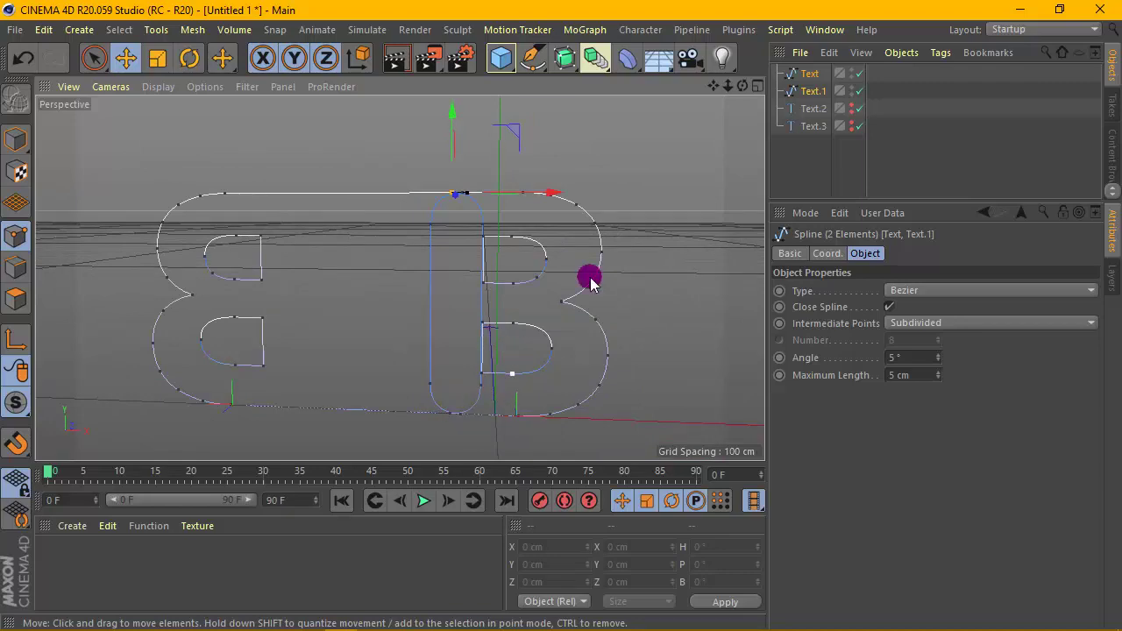
{"action": "left_click_drag", "start_coordinate": [713, 86], "coordinate": [713, 81]}
{"action": "scroll", "coordinate": [507, 325], "scroll_direction": "up", "scroll_amount": 3}
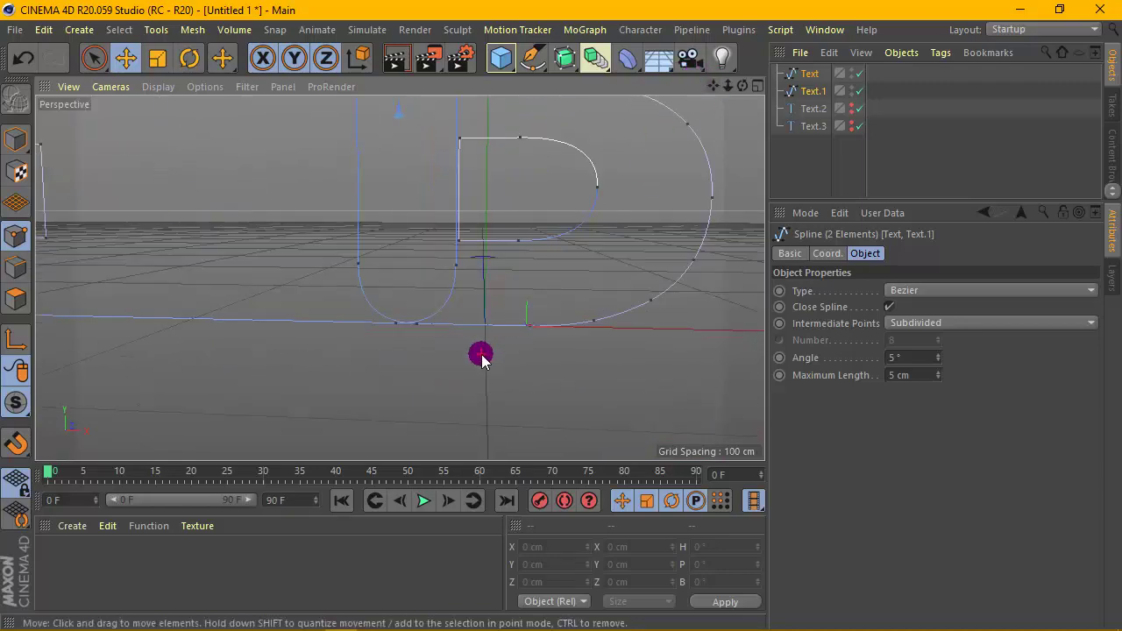
{"action": "scroll", "coordinate": [457, 326], "scroll_direction": "down", "scroll_amount": 2}
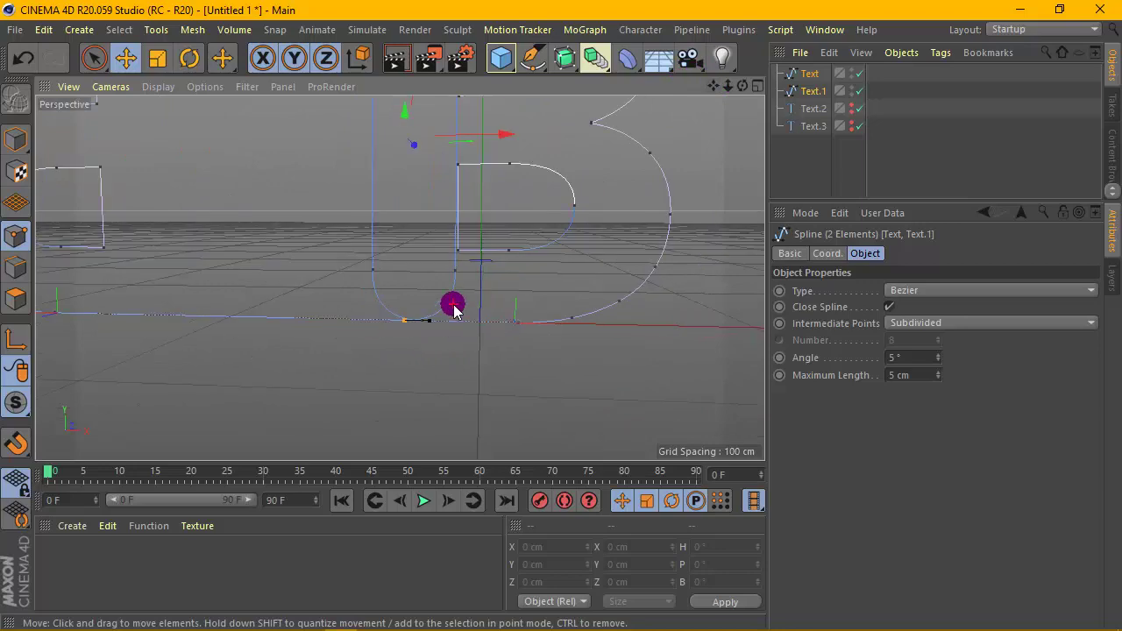
{"action": "left_click_drag", "start_coordinate": [508, 166], "coordinate": [533, 160]}
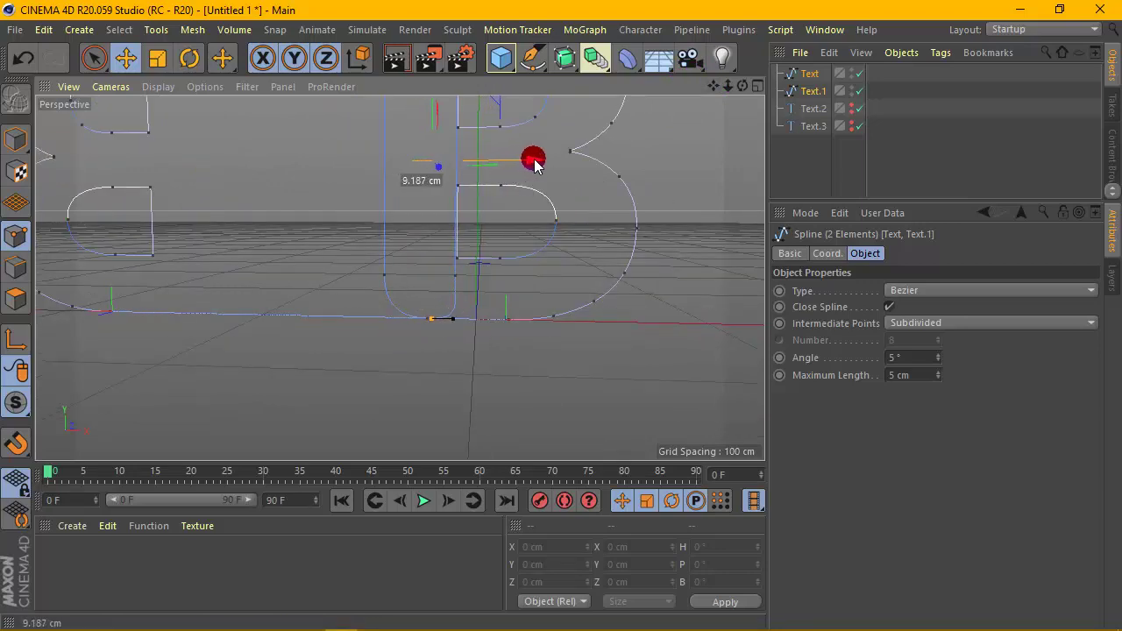
{"action": "left_click_drag", "start_coordinate": [714, 85], "coordinate": [707, 224]}
{"action": "left_click_drag", "start_coordinate": [518, 306], "coordinate": [548, 306]}
{"action": "scroll", "coordinate": [436, 233], "scroll_direction": "down", "scroll_amount": 4}
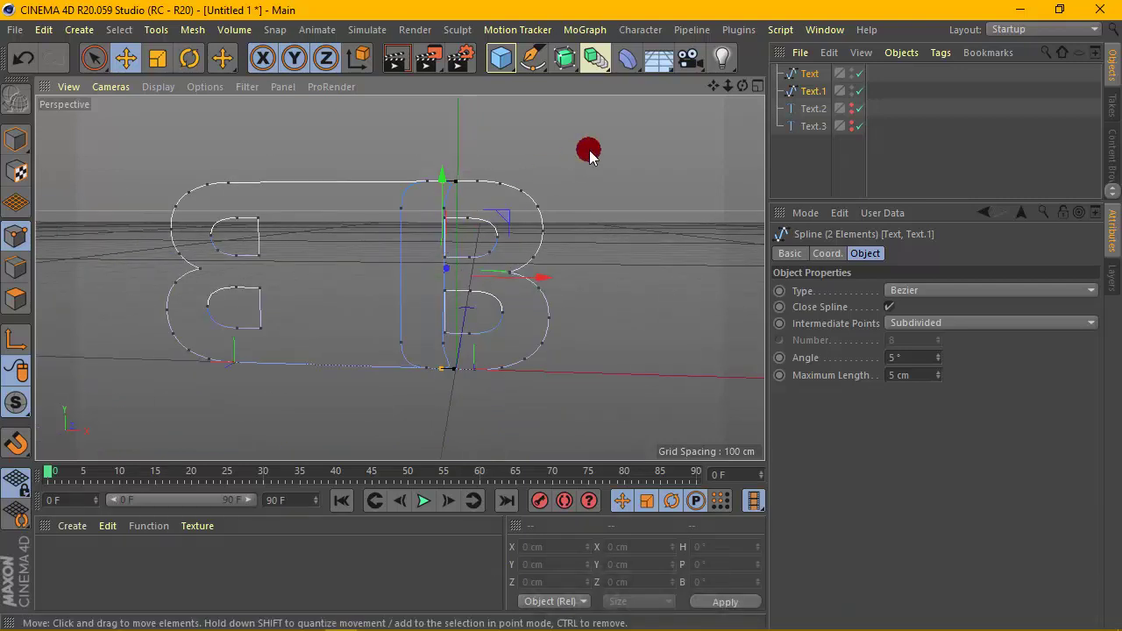
{"action": "left_click_drag", "start_coordinate": [741, 86], "coordinate": [400, 277]}
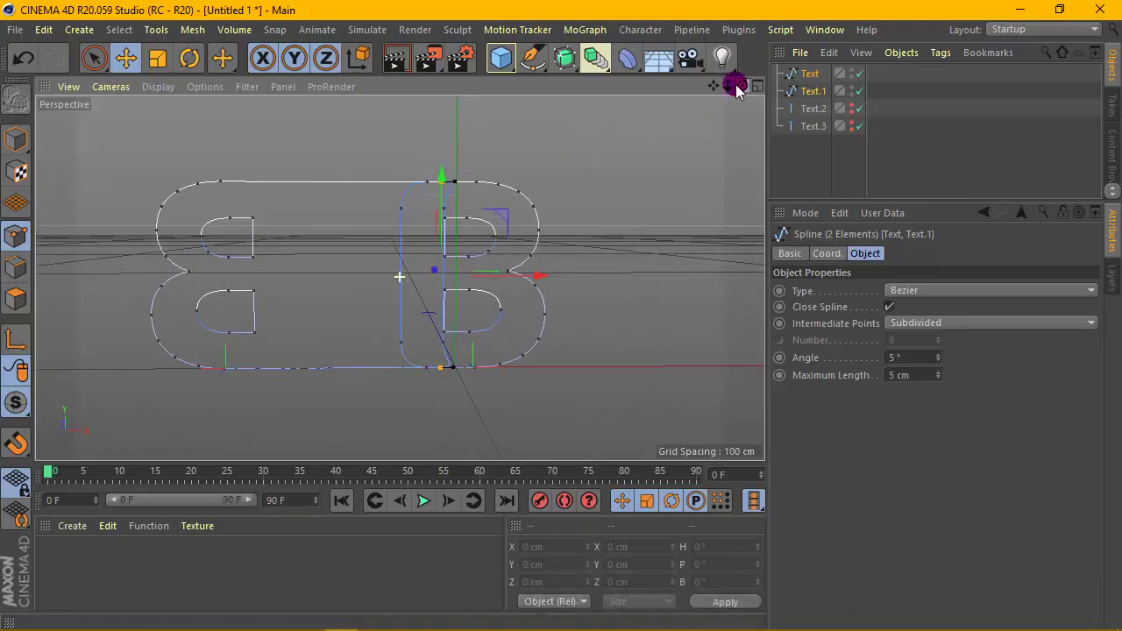
{"action": "right_click", "coordinate": [812, 92]}
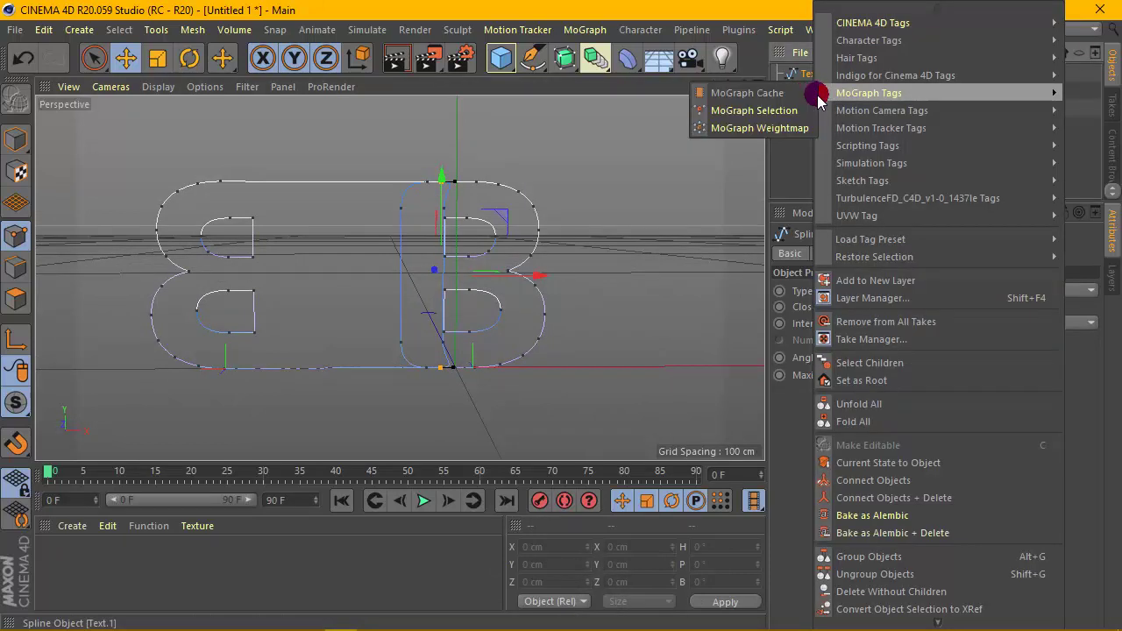
{"action": "left_click", "coordinate": [870, 362]}
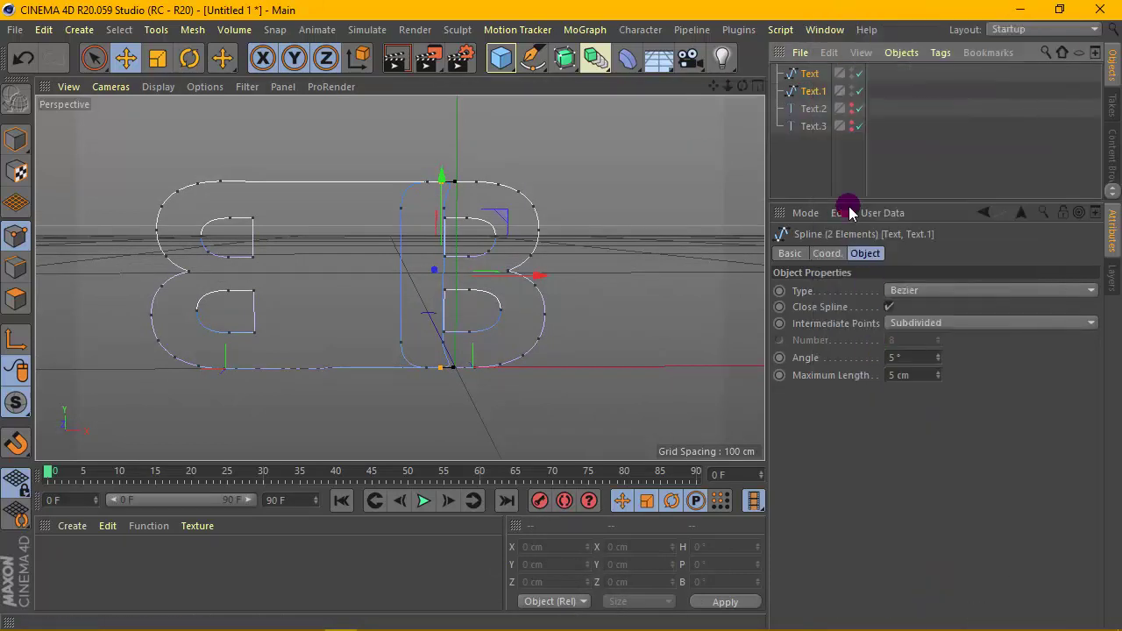
Merge the two editable B splines into a single spline with Connect Objects + Delete
{"action": "right_click", "coordinate": [814, 92]}
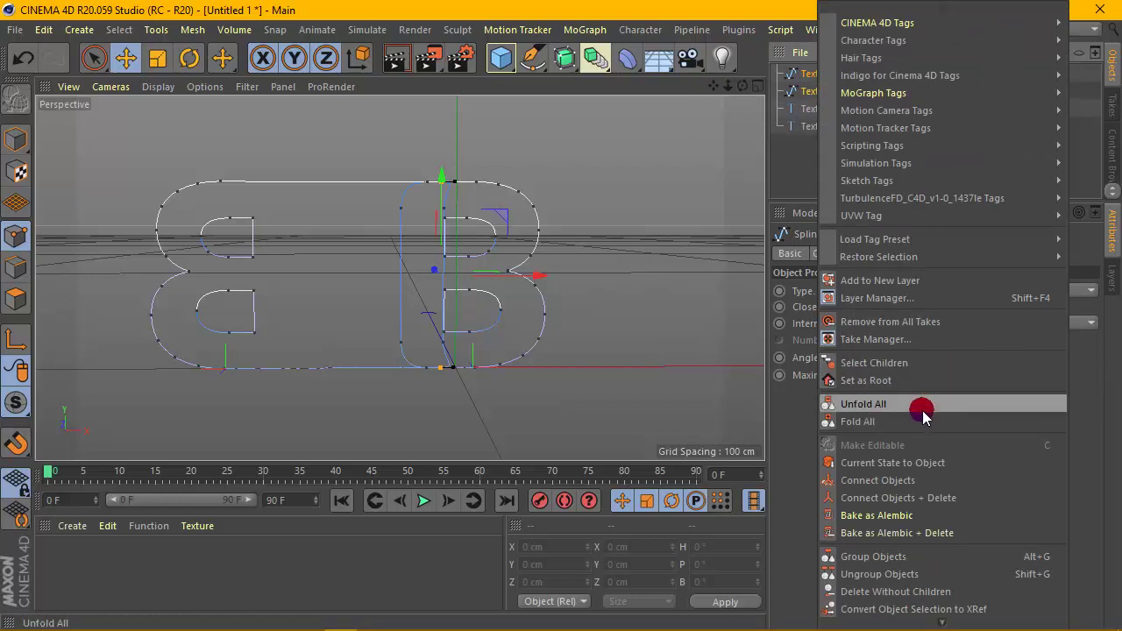
{"action": "left_click", "coordinate": [920, 499]}
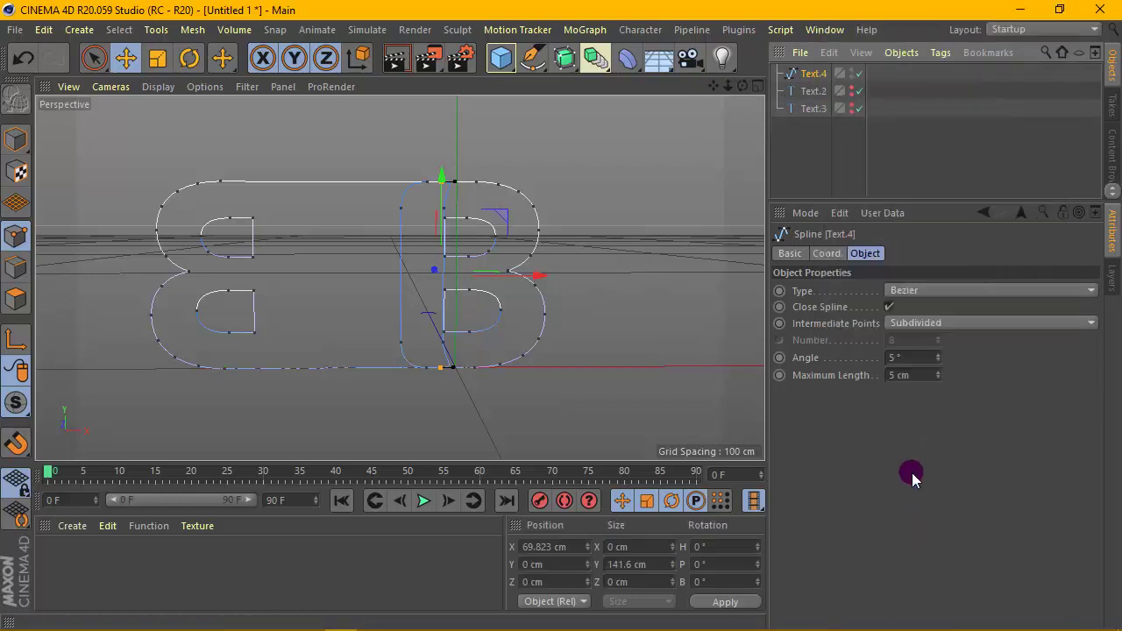
Make the two hidden L text splines visible again in the viewport and render
{"action": "scroll", "coordinate": [501, 200], "scroll_direction": "down", "scroll_amount": 3}
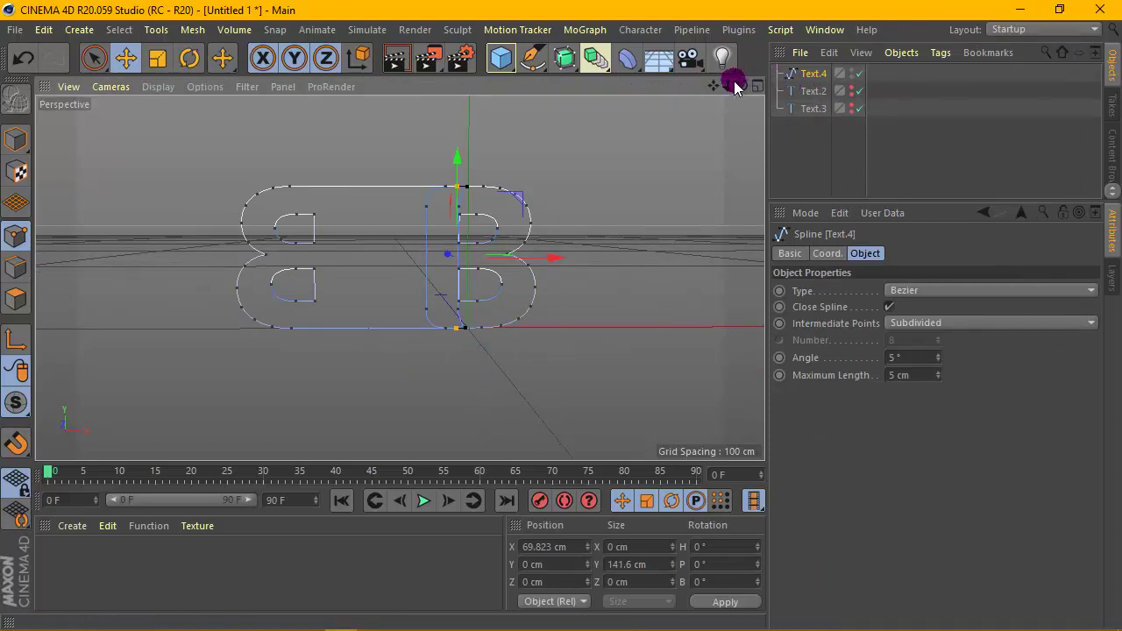
{"action": "left_click_drag", "start_coordinate": [713, 85], "coordinate": [780, 85]}
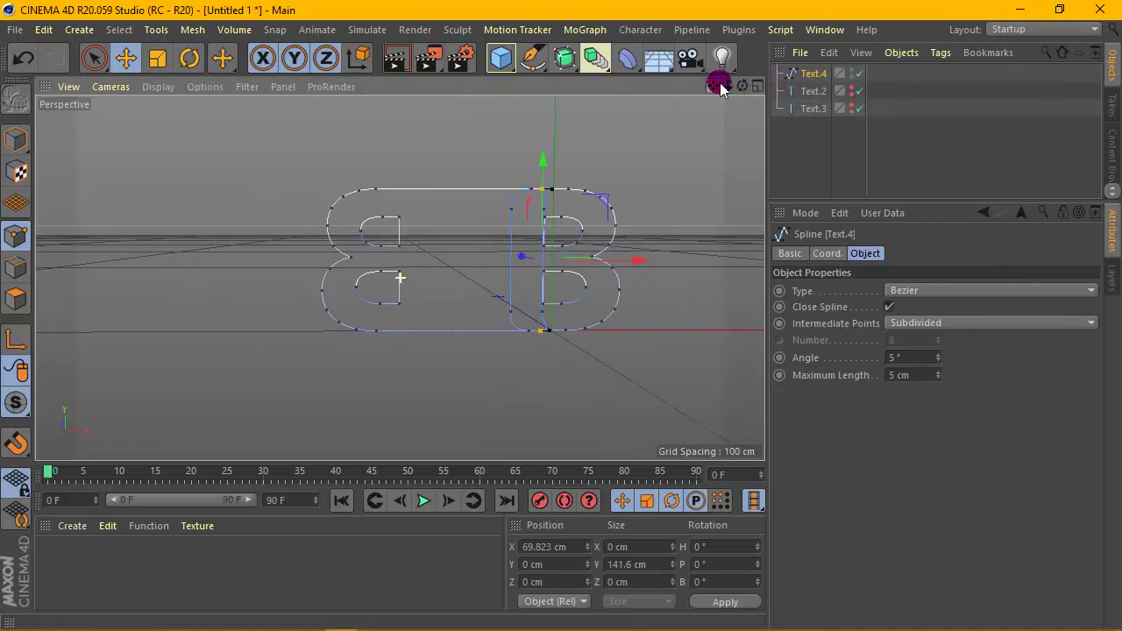
{"action": "left_click", "coordinate": [851, 90]}
{"action": "scroll", "coordinate": [424, 183], "scroll_direction": "down", "scroll_amount": 3}
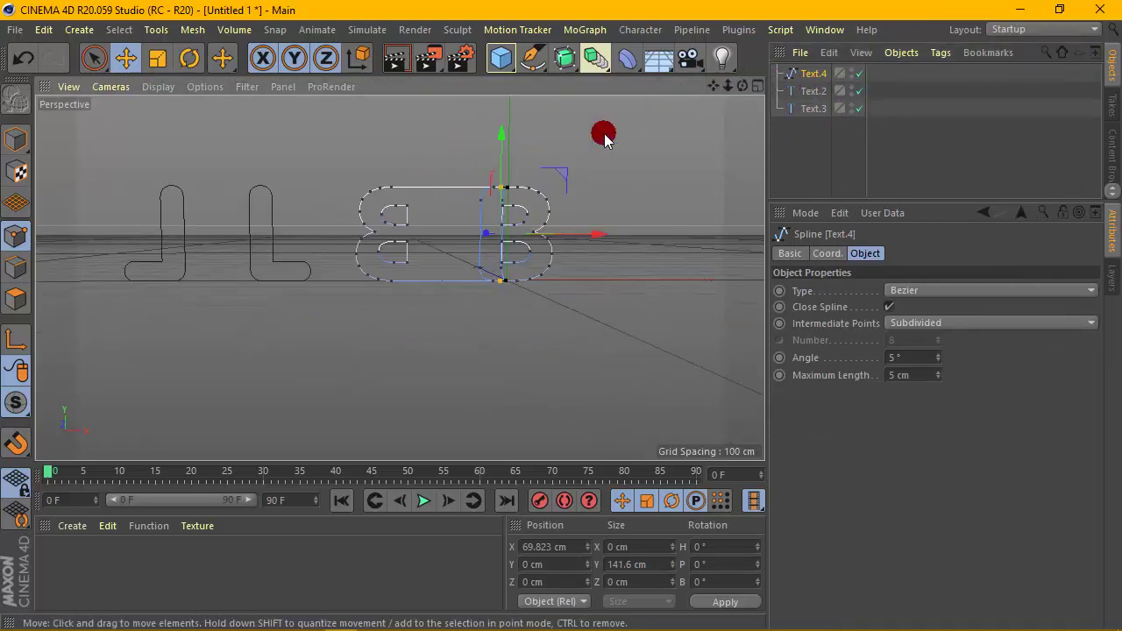
Rotate both L text splines 180° in heading so their feet point toward each other
{"action": "left_click_drag", "start_coordinate": [713, 86], "coordinate": [799, 96]}
{"action": "scroll", "coordinate": [697, 203], "scroll_direction": "up", "scroll_amount": 2}
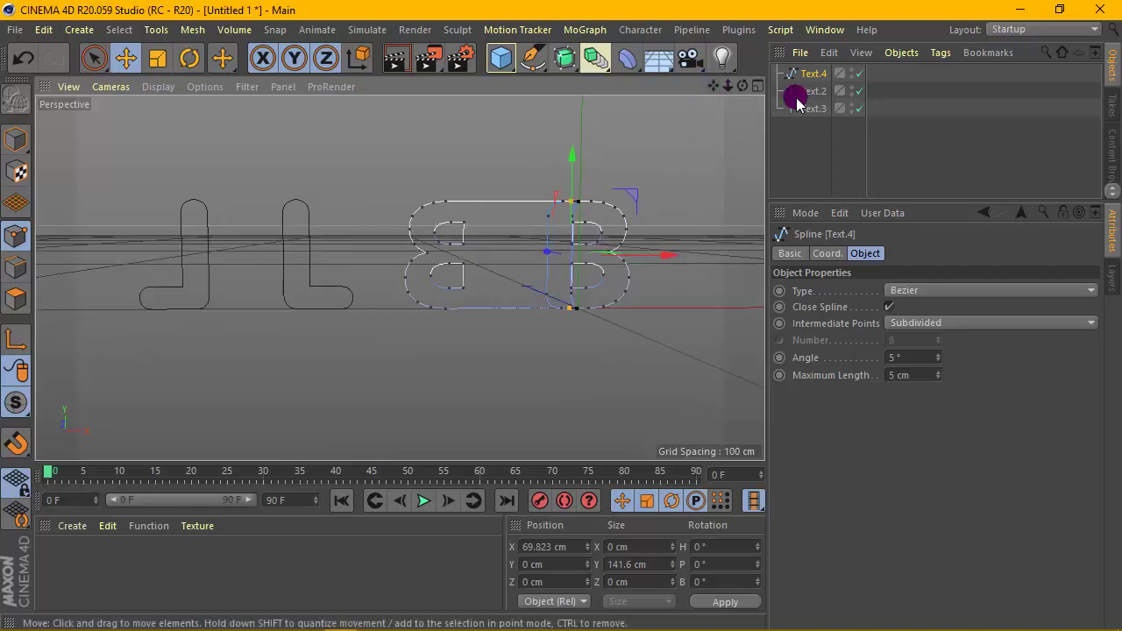
{"action": "left_click", "coordinate": [811, 93]}
{"action": "left_click", "coordinate": [813, 109]}
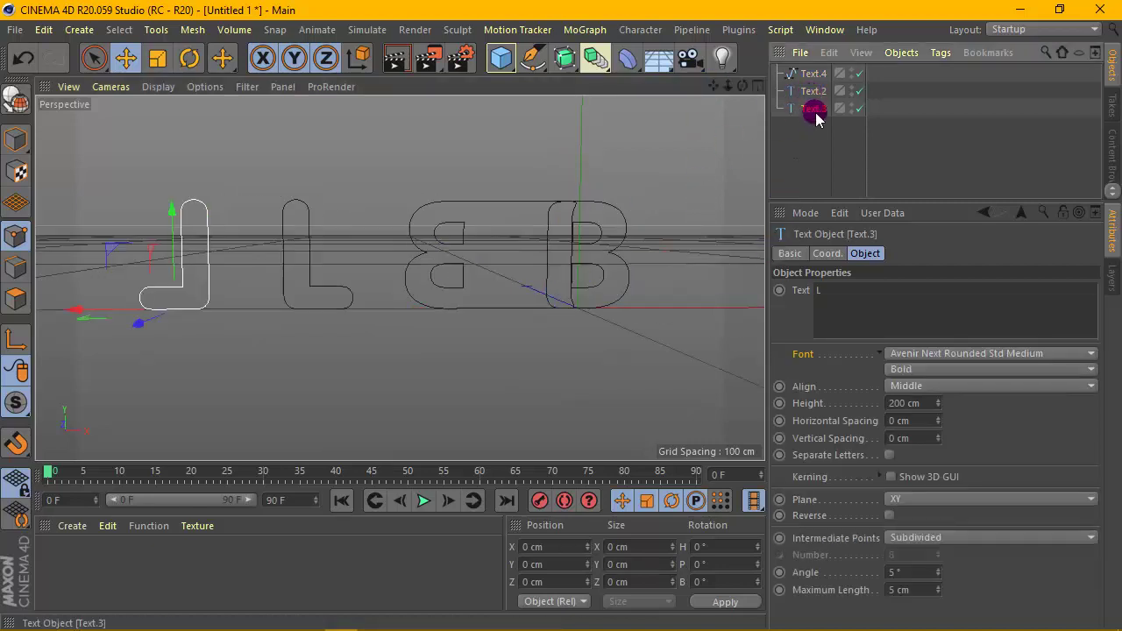
{"action": "left_click", "coordinate": [812, 92]}
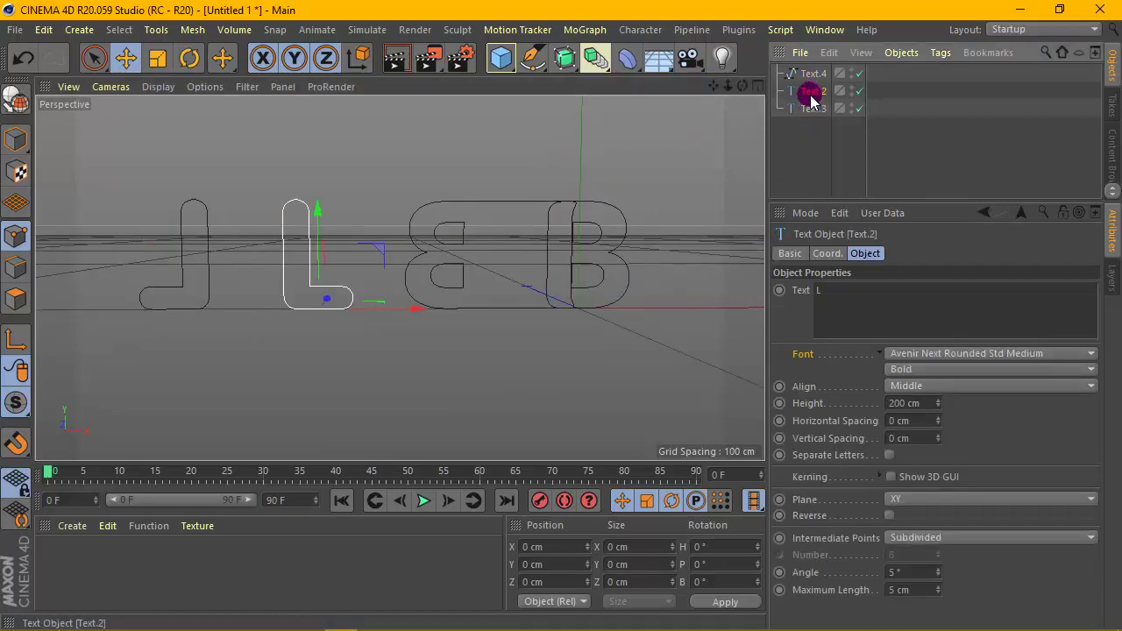
{"action": "left_click", "coordinate": [815, 109]}
{"action": "left_click_drag", "start_coordinate": [712, 85], "coordinate": [801, 86]}
{"action": "scroll", "coordinate": [318, 238], "scroll_direction": "up", "scroll_amount": 3}
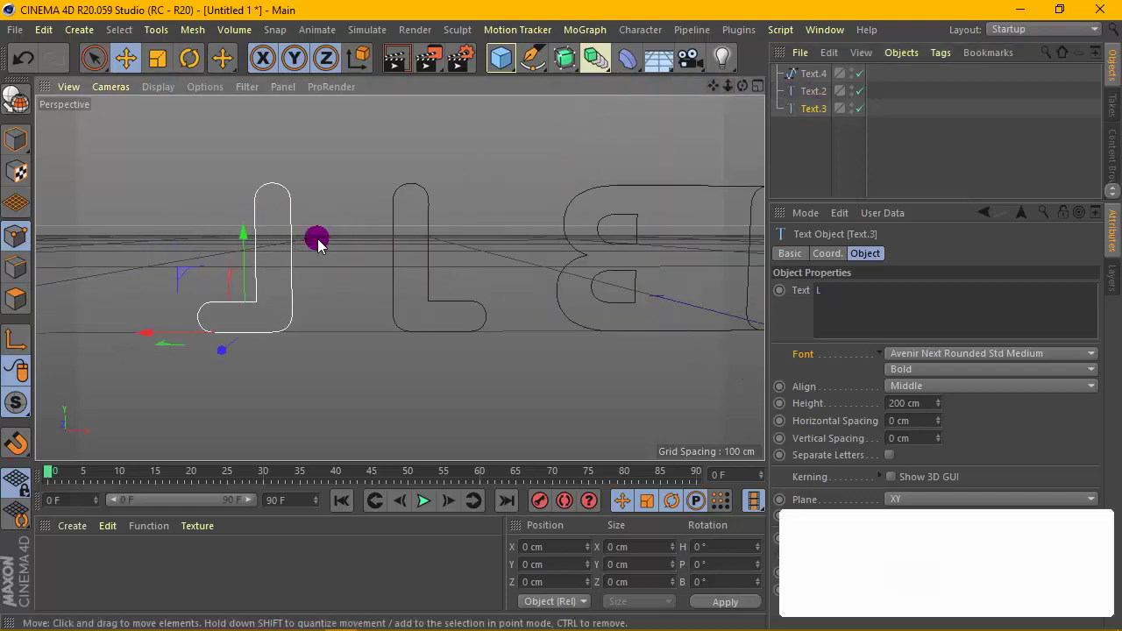
{"action": "key", "text": "ctrl+z"}
{"action": "key", "text": "ctrl+z"}
{"action": "key", "text": "ctrl+z"}
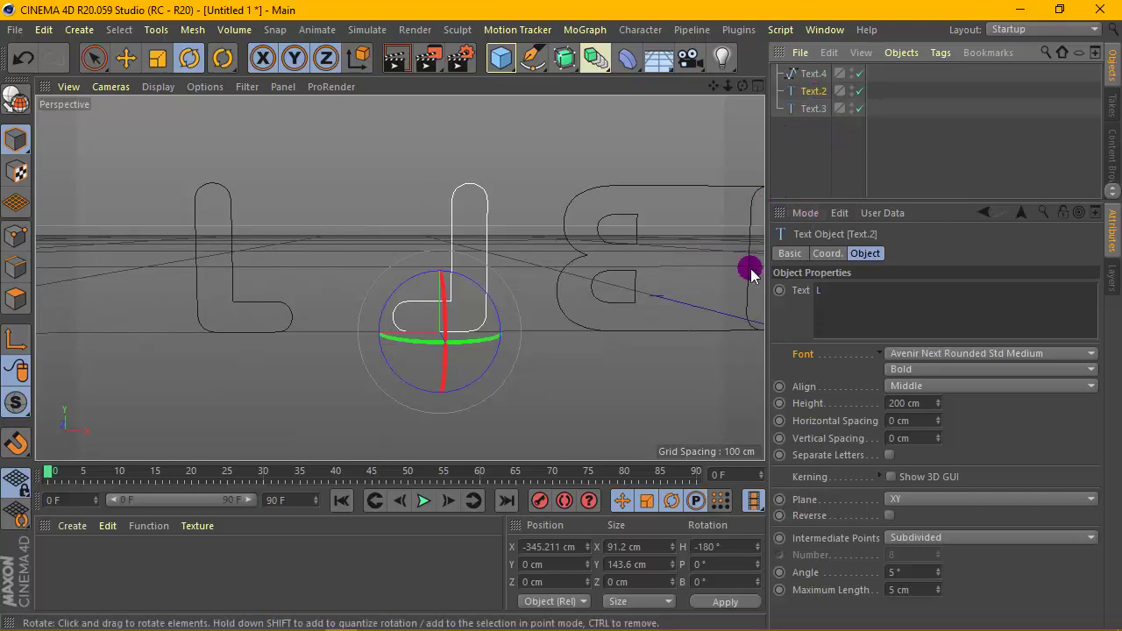
{"action": "left_click", "coordinate": [813, 108]}
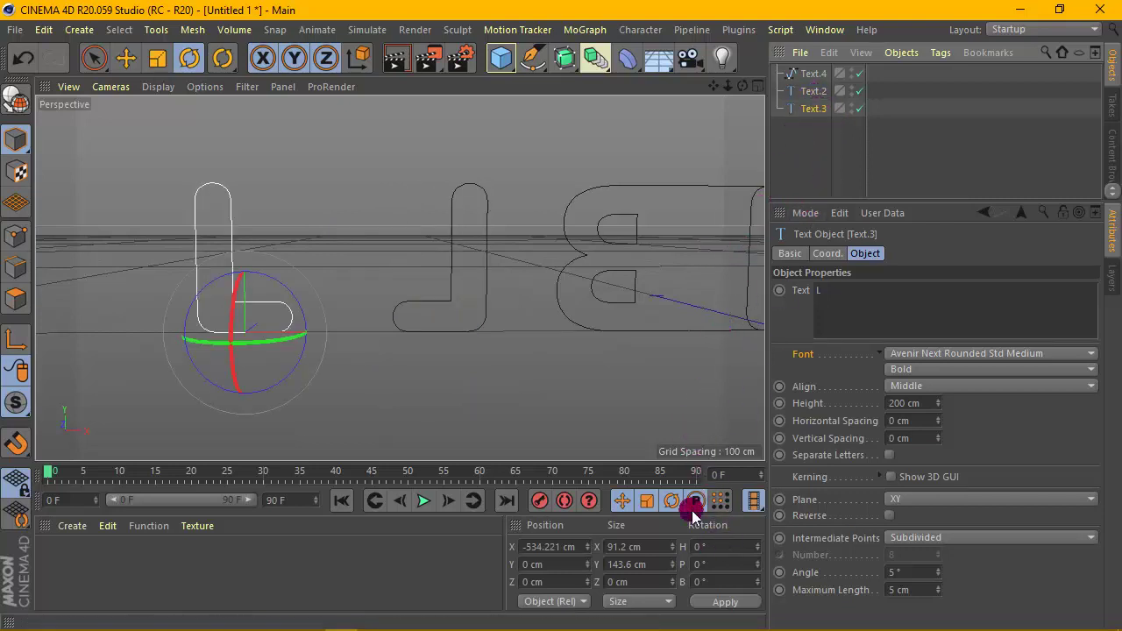
Select both L text splines, make them editable and switch to Point mode
{"action": "scroll", "coordinate": [461, 257], "scroll_direction": "up", "scroll_amount": 1}
{"action": "left_click_drag", "start_coordinate": [816, 131], "coordinate": [805, 89]}
{"action": "left_click", "coordinate": [13, 103]}
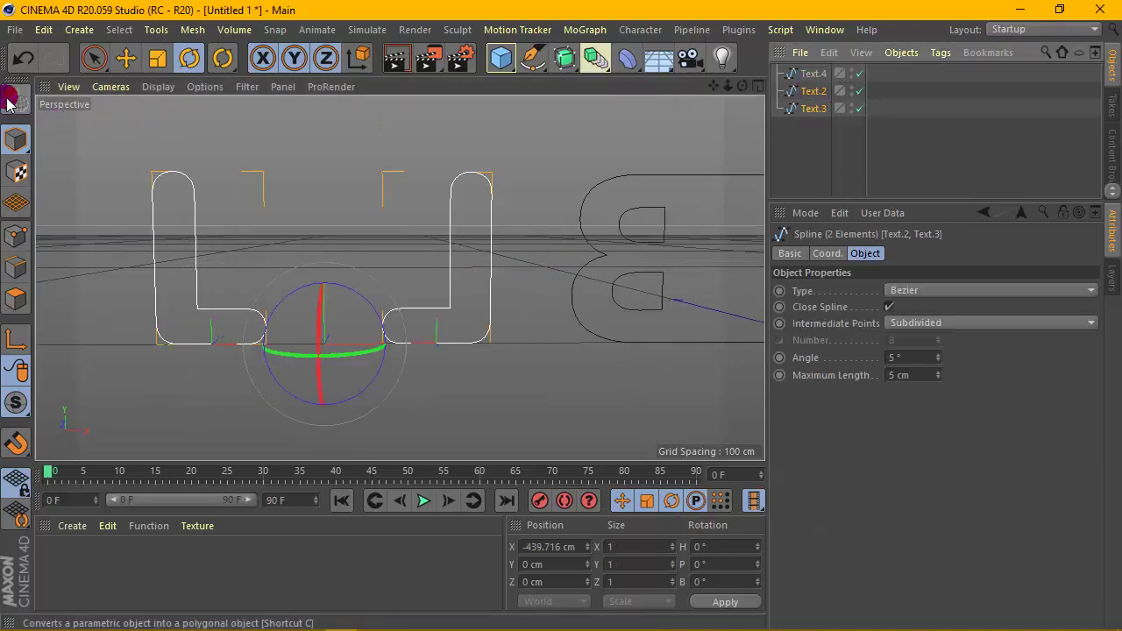
{"action": "left_click", "coordinate": [15, 236]}
Select the points of the left L's rounded foot end and move them along X until they overlap the right L's foot
{"action": "scroll", "coordinate": [230, 349], "scroll_direction": "up", "scroll_amount": 2}
{"action": "scroll", "coordinate": [230, 347], "scroll_direction": "up", "scroll_amount": 3}
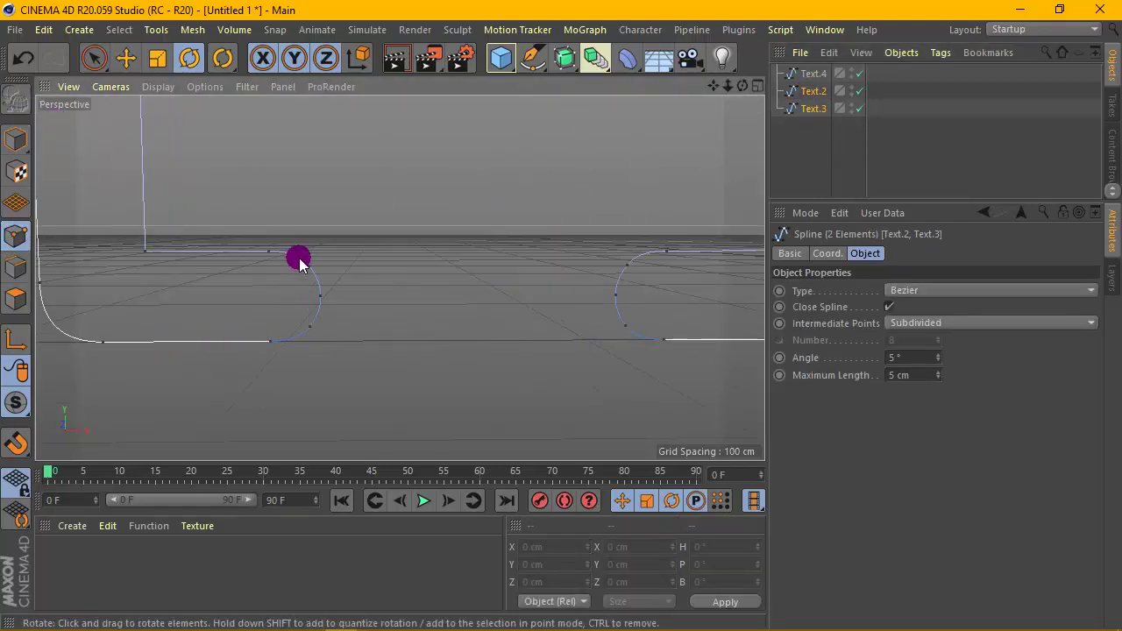
{"action": "left_click", "coordinate": [275, 252]}
{"action": "left_click", "coordinate": [125, 58]}
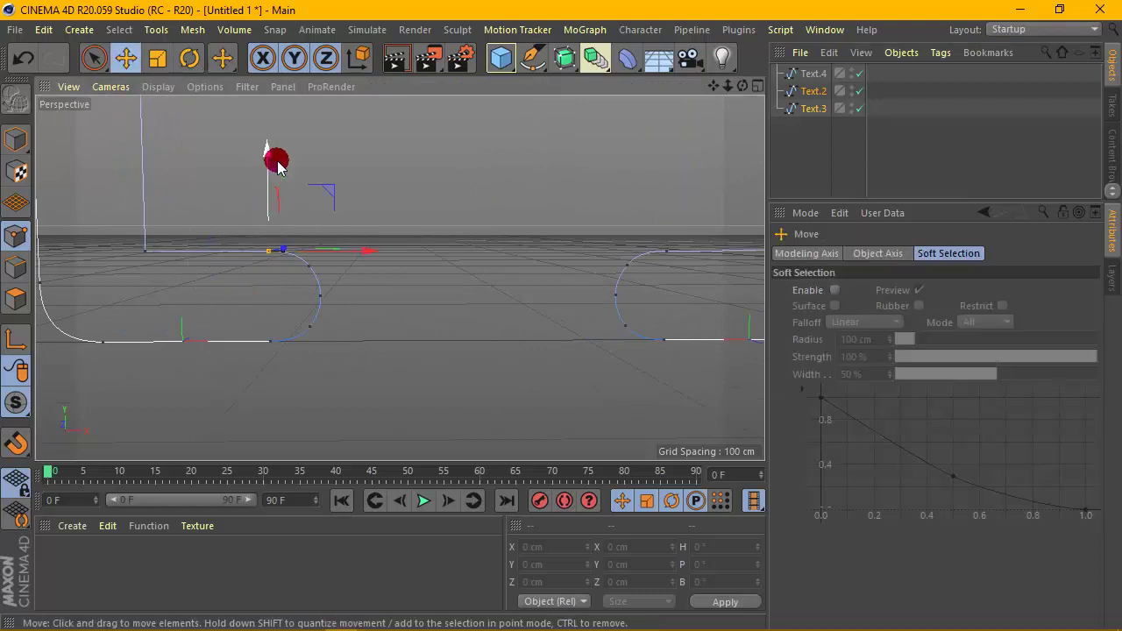
{"action": "mouse_move", "coordinate": [314, 274]}
{"action": "left_mouse_down"}
{"action": "mouse_move", "coordinate": [318, 318]}
{"action": "mouse_move", "coordinate": [298, 342]}
{"action": "left_mouse_up"}
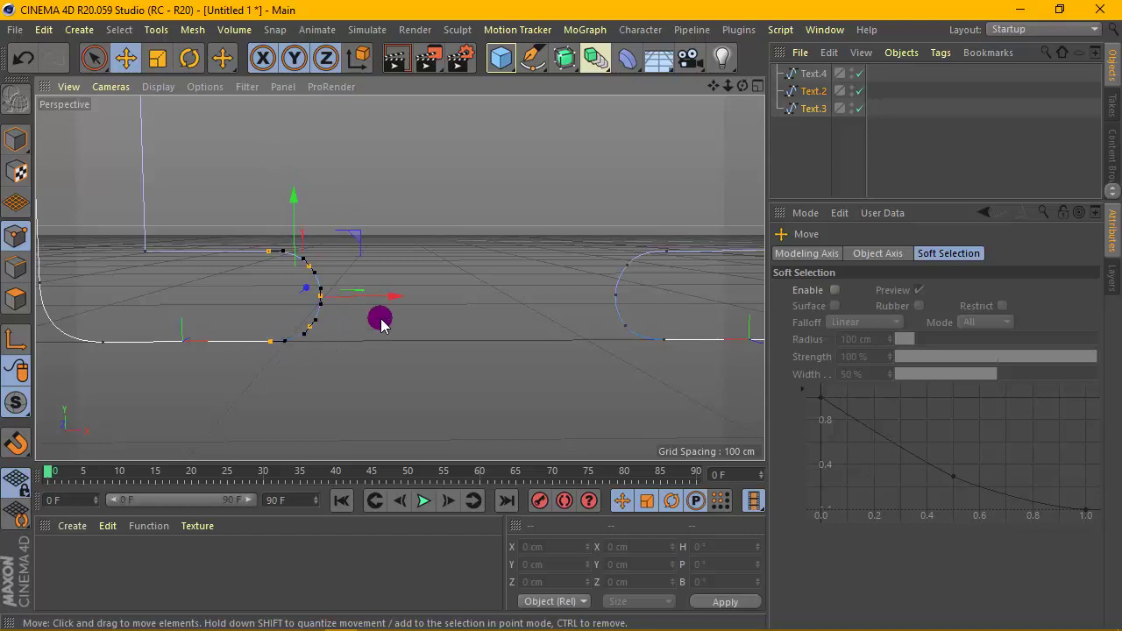
{"action": "left_click_drag", "start_coordinate": [394, 295], "coordinate": [778, 296]}
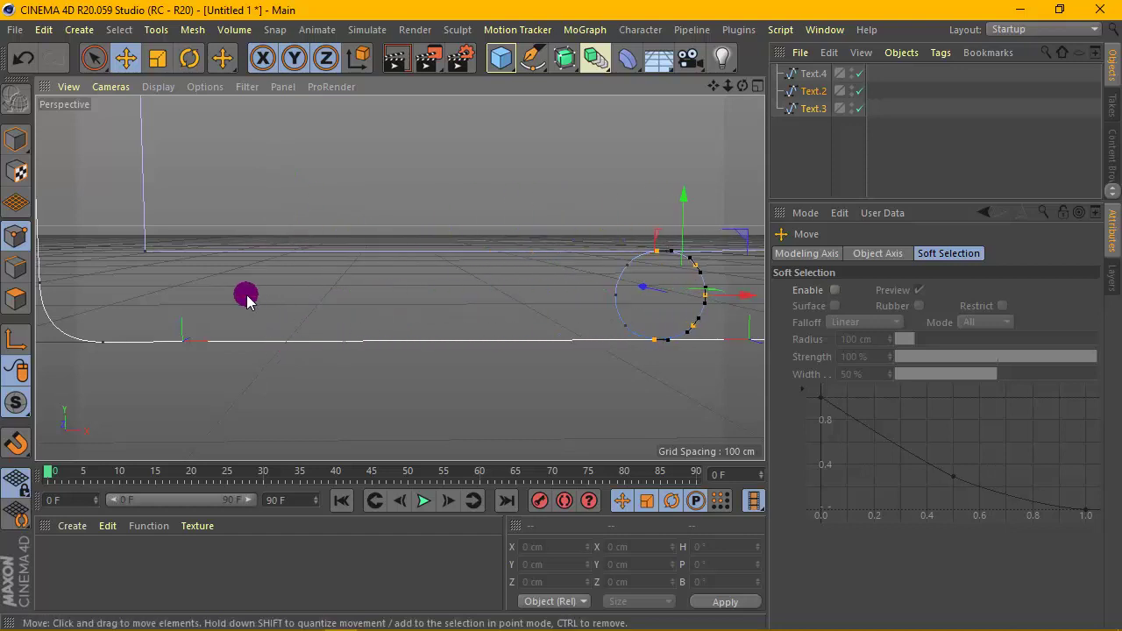
{"action": "scroll", "coordinate": [246, 298], "scroll_direction": "down", "scroll_amount": 4}
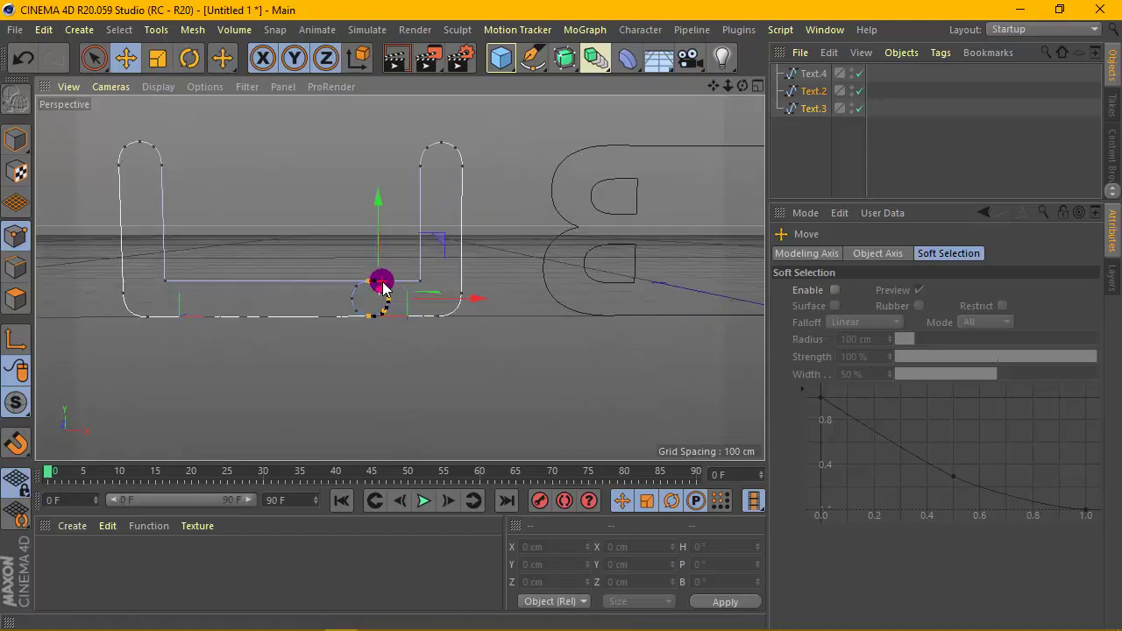
{"action": "scroll", "coordinate": [383, 288], "scroll_direction": "up", "scroll_amount": 2}
{"action": "left_click_drag", "start_coordinate": [476, 310], "coordinate": [494, 304]}
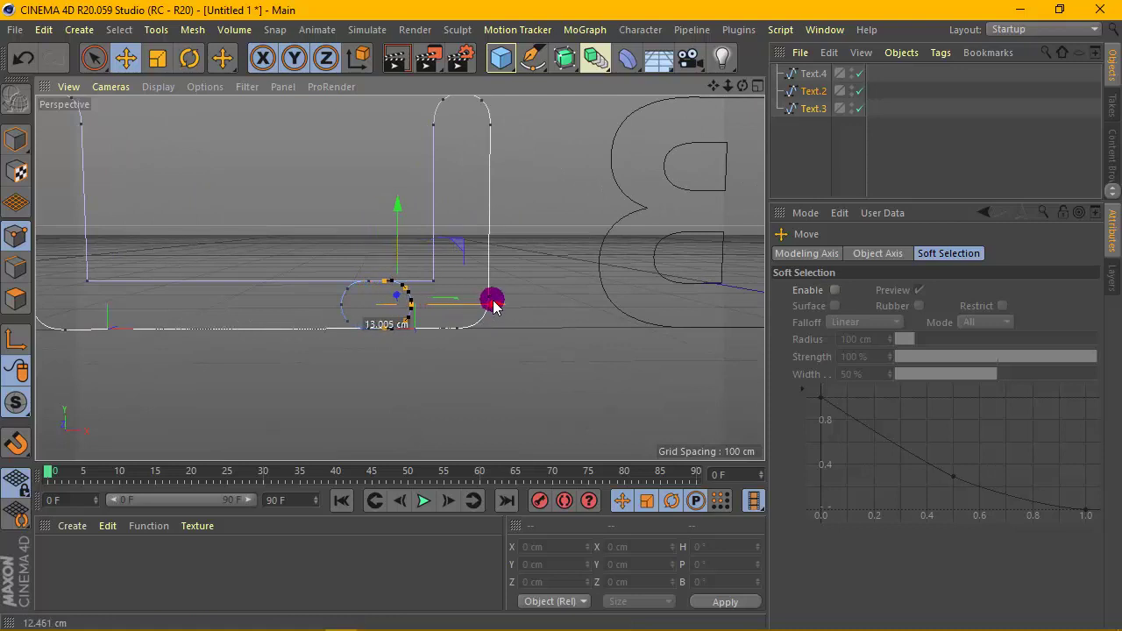
Switch to Model mode and merge the two L splines into one with Connect Objects + Delete
{"action": "left_click_drag", "start_coordinate": [793, 154], "coordinate": [804, 93]}
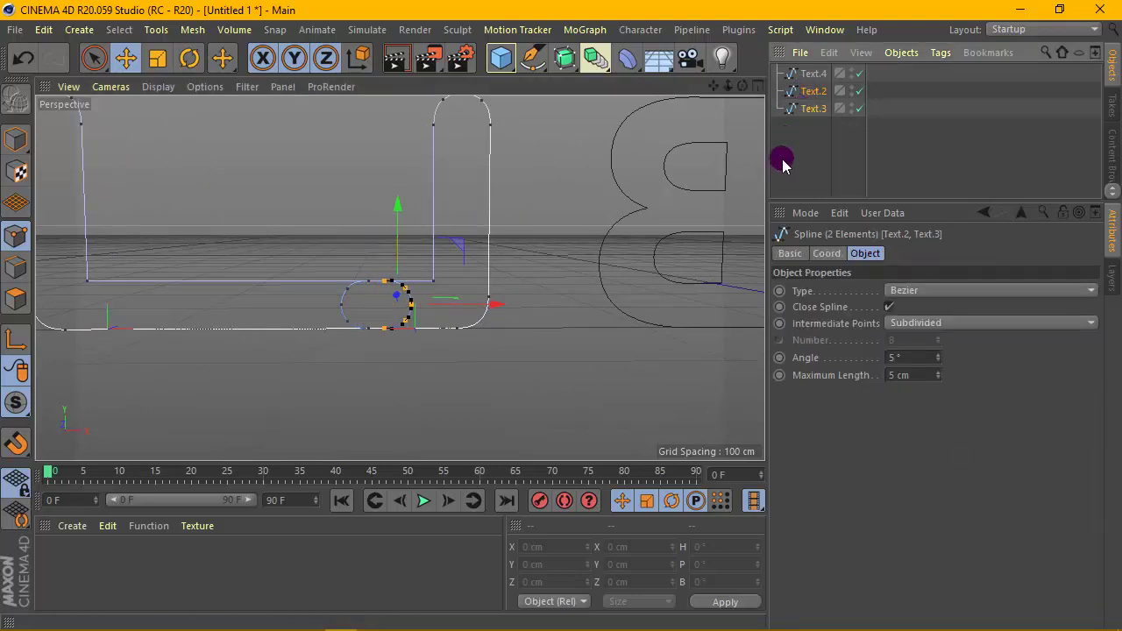
{"action": "left_click", "coordinate": [16, 139]}
{"action": "right_click", "coordinate": [819, 103]}
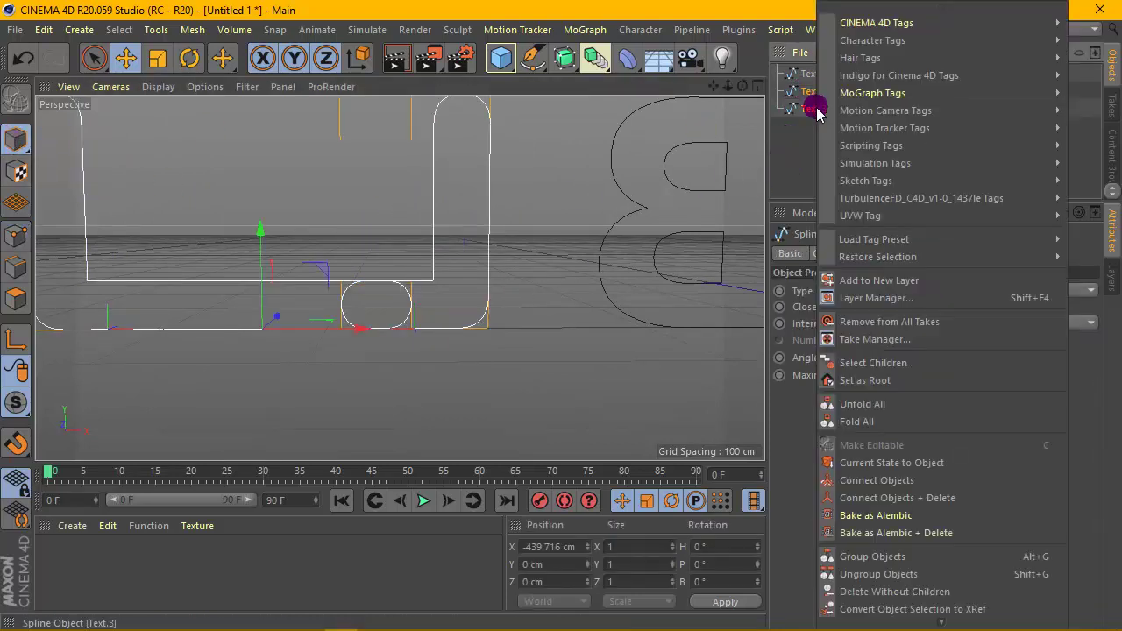
{"action": "mouse_move", "coordinate": [931, 241]}
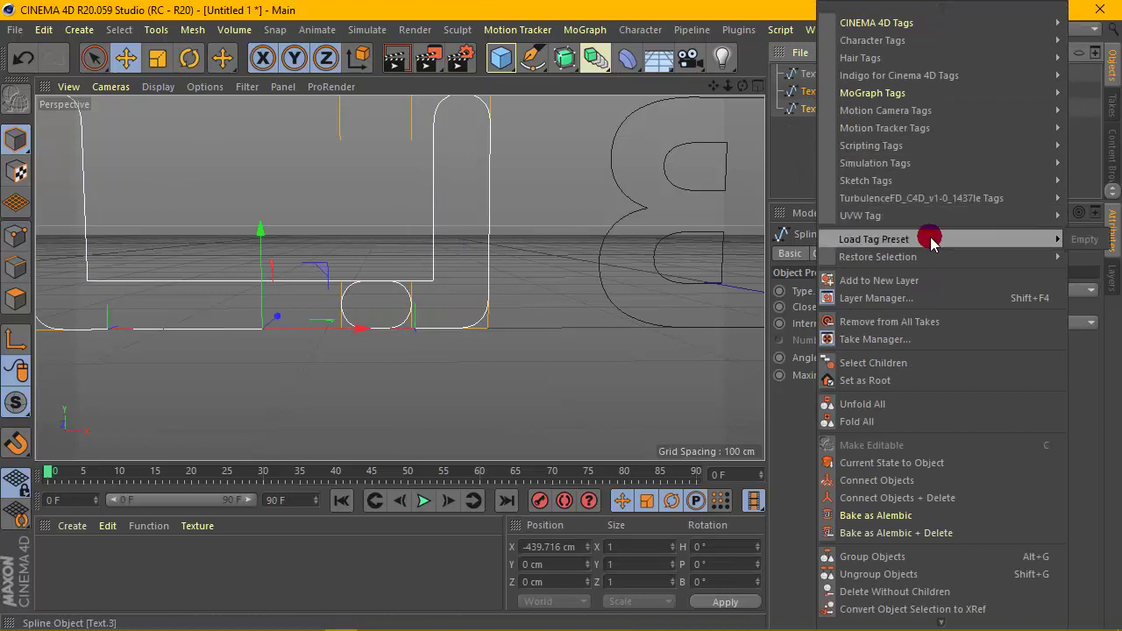
{"action": "left_click", "coordinate": [898, 363]}
{"action": "right_click", "coordinate": [808, 106]}
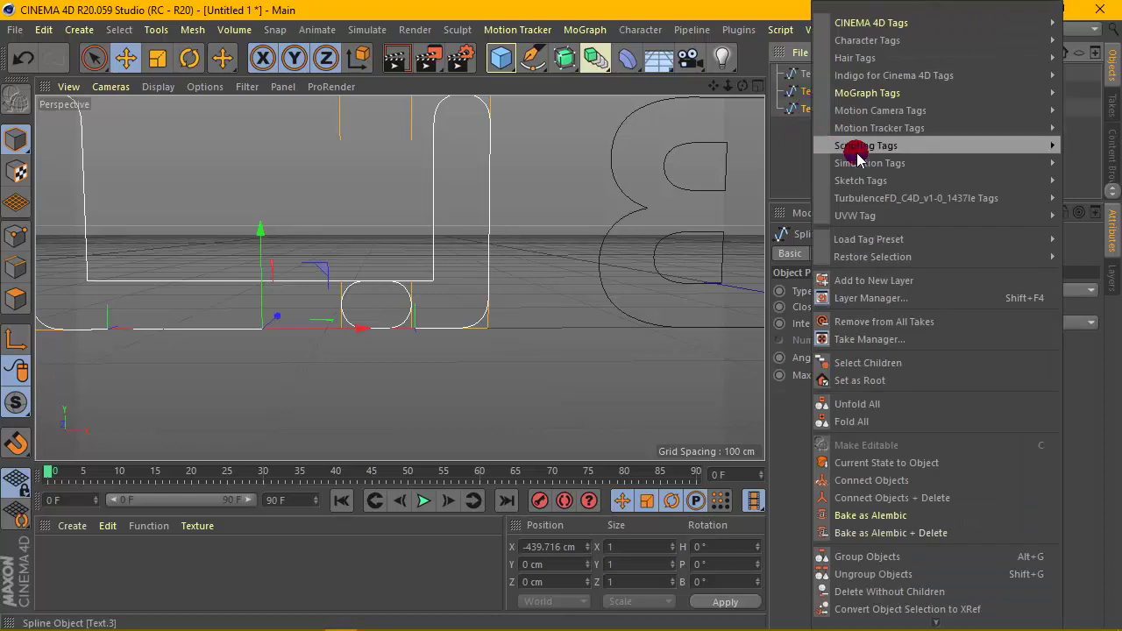
{"action": "left_click", "coordinate": [919, 497]}
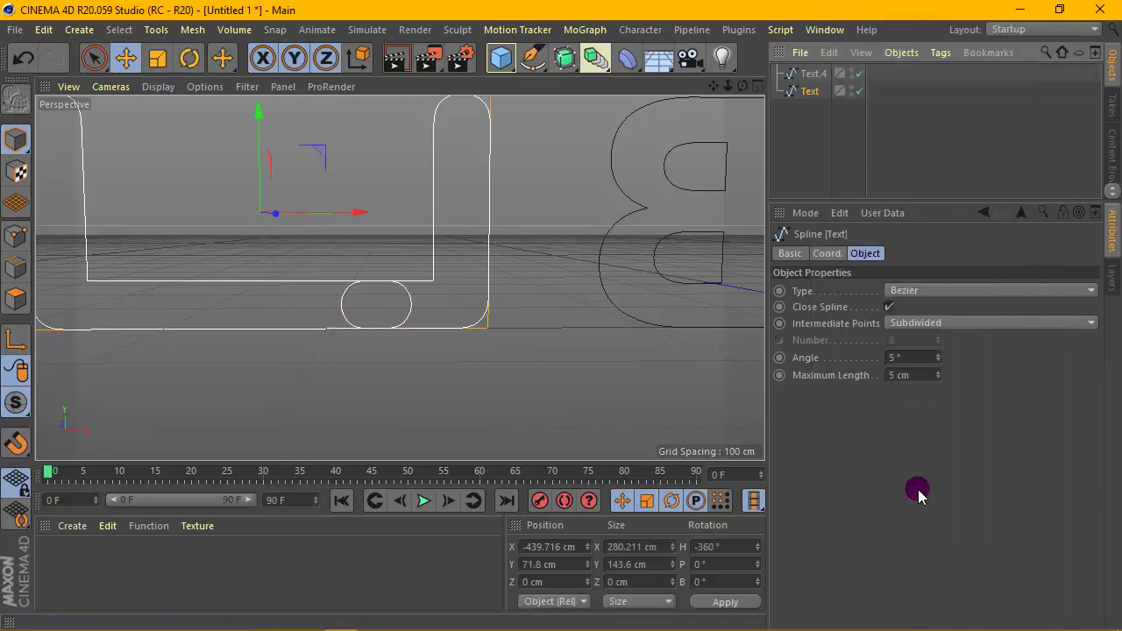
Add two Extrude generators, placing the merged B spline under one and the merged L spline under the other
{"action": "scroll", "coordinate": [471, 170], "scroll_direction": "down", "scroll_amount": 5}
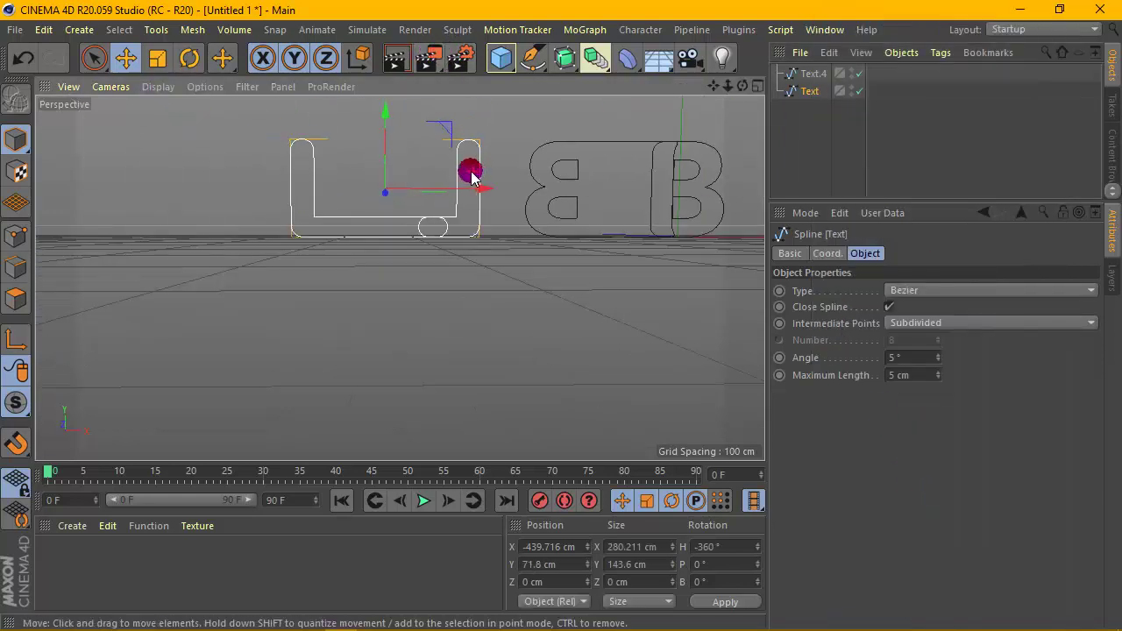
{"action": "left_click_drag", "start_coordinate": [711, 87], "coordinate": [606, 154]}
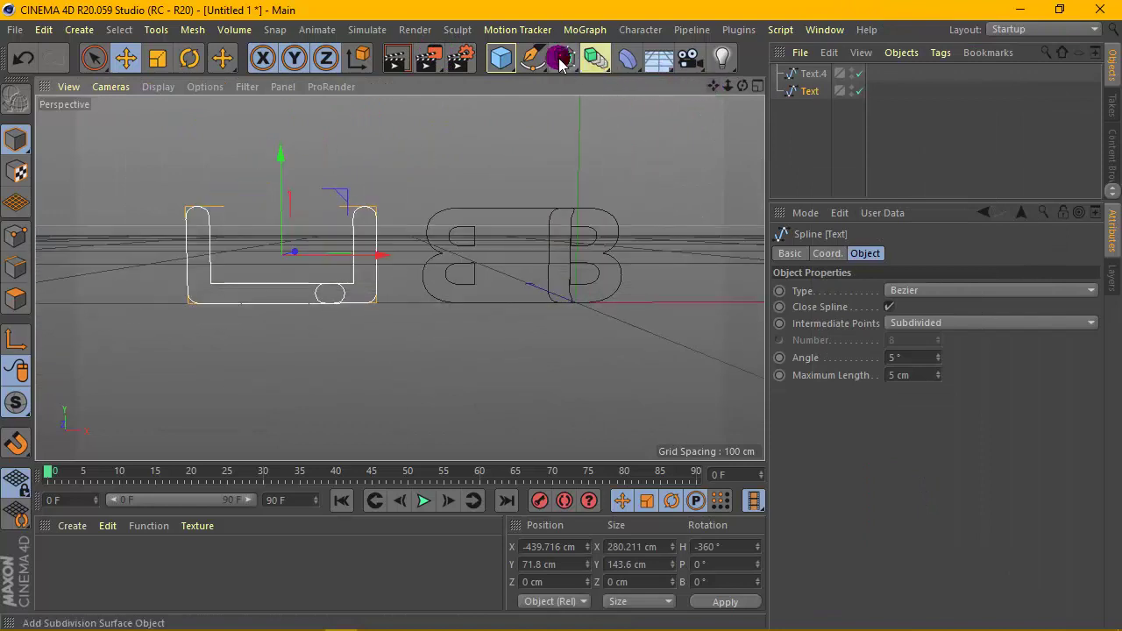
{"action": "left_click_drag", "start_coordinate": [562, 60], "coordinate": [732, 82]}
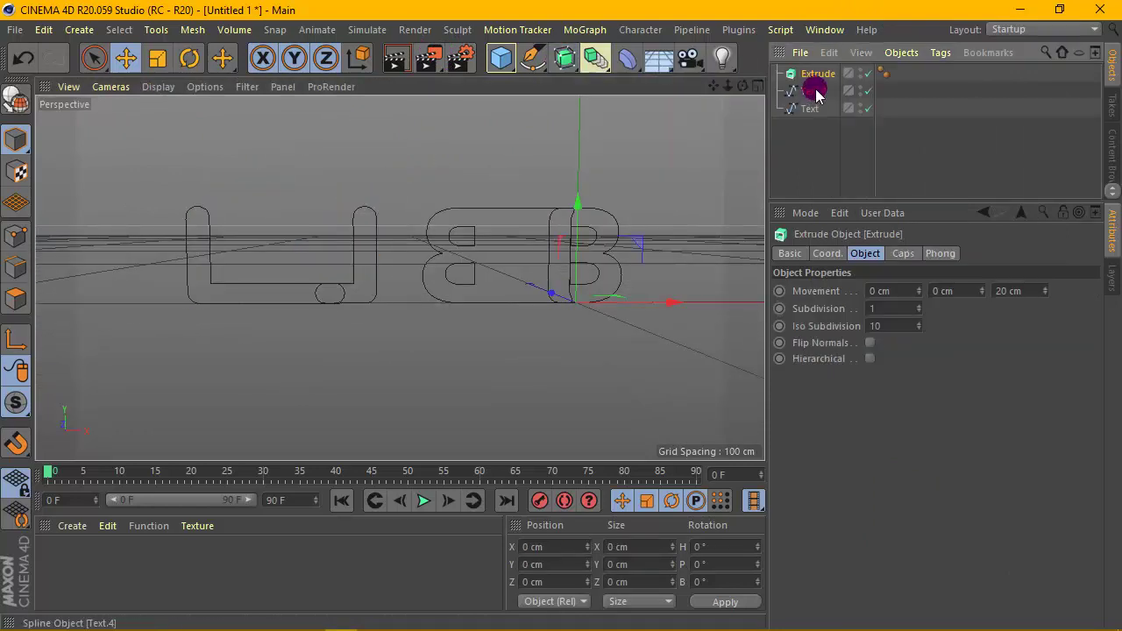
{"action": "left_click_drag", "start_coordinate": [817, 77], "coordinate": [819, 81]}
{"action": "left_click_drag", "start_coordinate": [746, 95], "coordinate": [551, 170]}
{"action": "left_click_drag", "start_coordinate": [563, 57], "coordinate": [743, 81]}
{"action": "left_click_drag", "start_coordinate": [807, 127], "coordinate": [814, 75]}
Set the viewport display to Gouraud Shading with lines to show the edges of the extruded letters
{"action": "scroll", "coordinate": [257, 303], "scroll_direction": "up", "scroll_amount": 2}
{"action": "scroll", "coordinate": [237, 348], "scroll_direction": "up", "scroll_amount": 5}
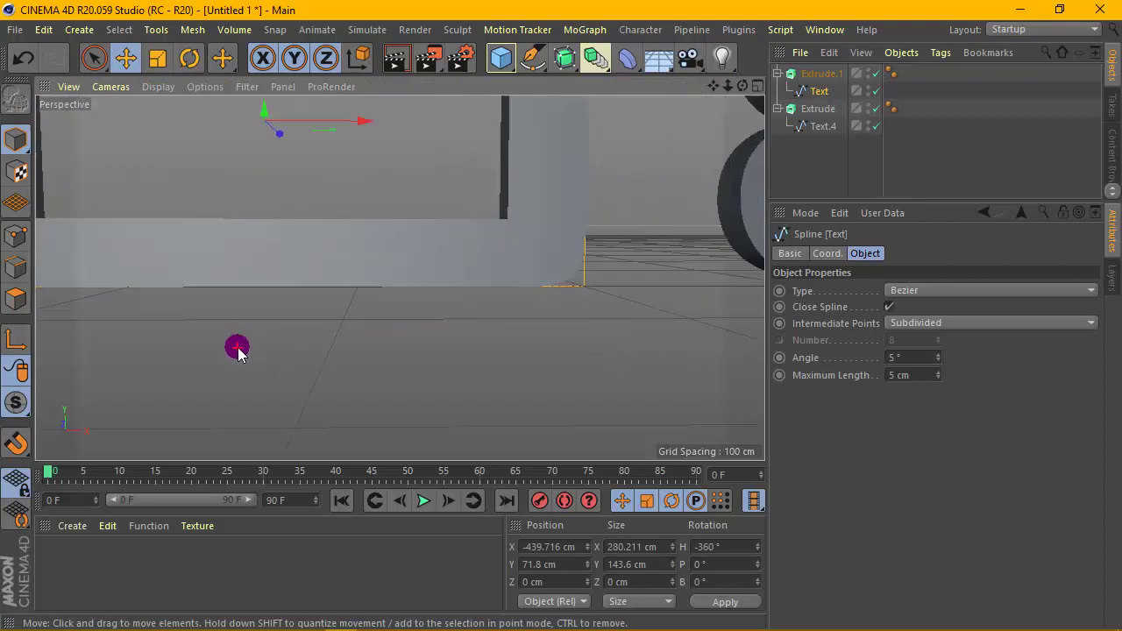
{"action": "scroll", "coordinate": [335, 262], "scroll_direction": "down", "scroll_amount": 6}
{"action": "left_click_drag", "start_coordinate": [707, 105], "coordinate": [405, 253]}
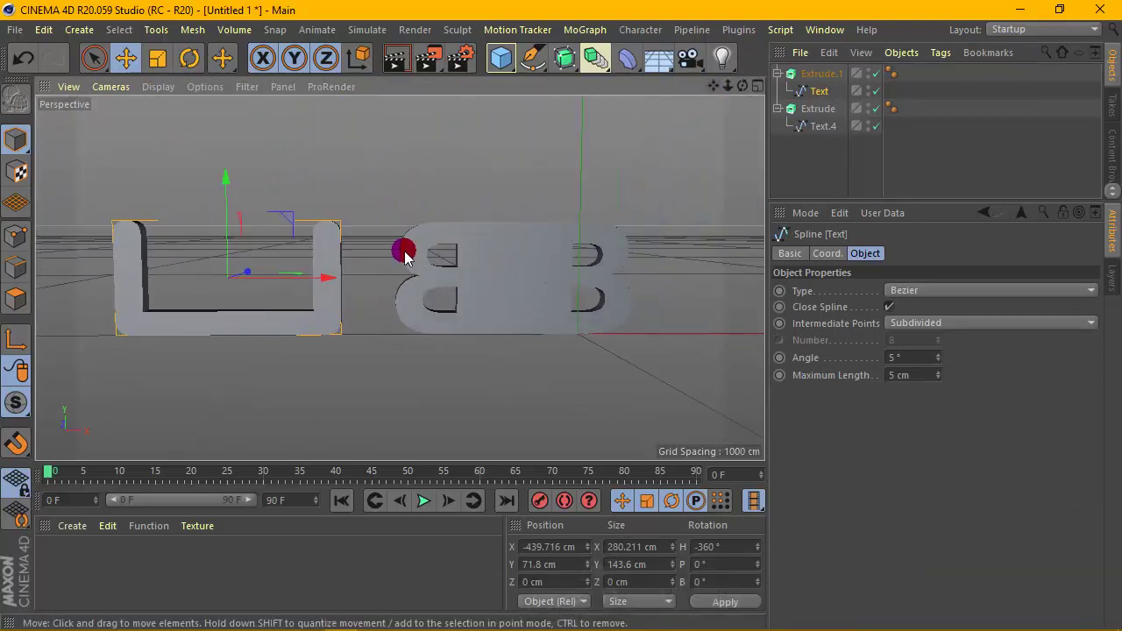
{"action": "left_click", "coordinate": [205, 86]}
{"action": "left_click", "coordinate": [157, 86]}
{"action": "left_click", "coordinate": [173, 129]}
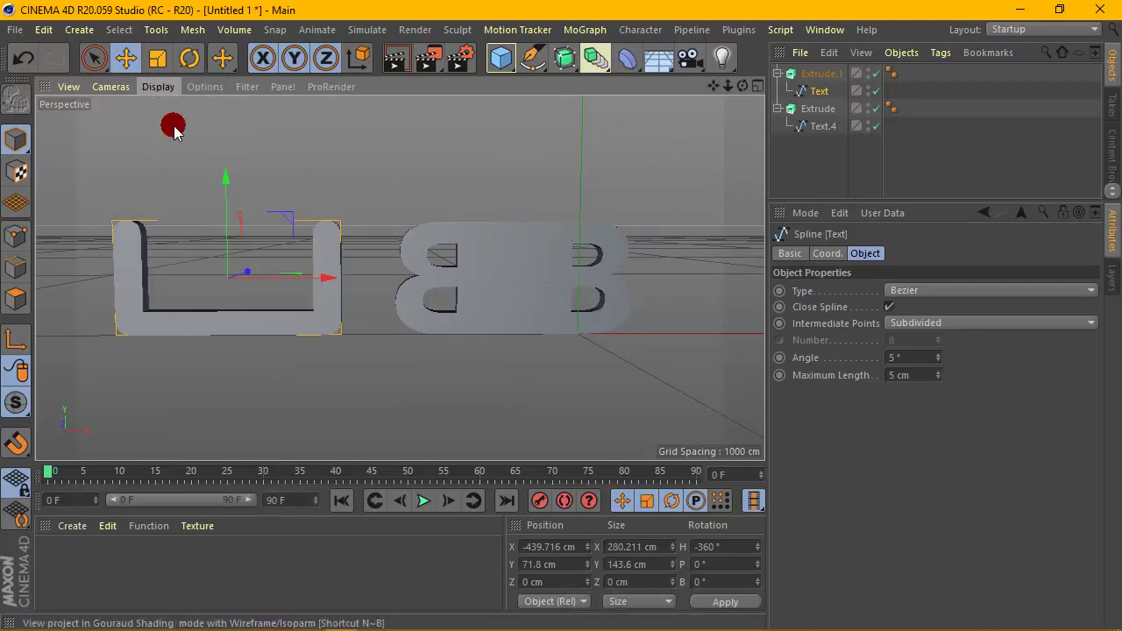
{"action": "scroll", "coordinate": [449, 179], "scroll_direction": "up", "scroll_amount": 2}
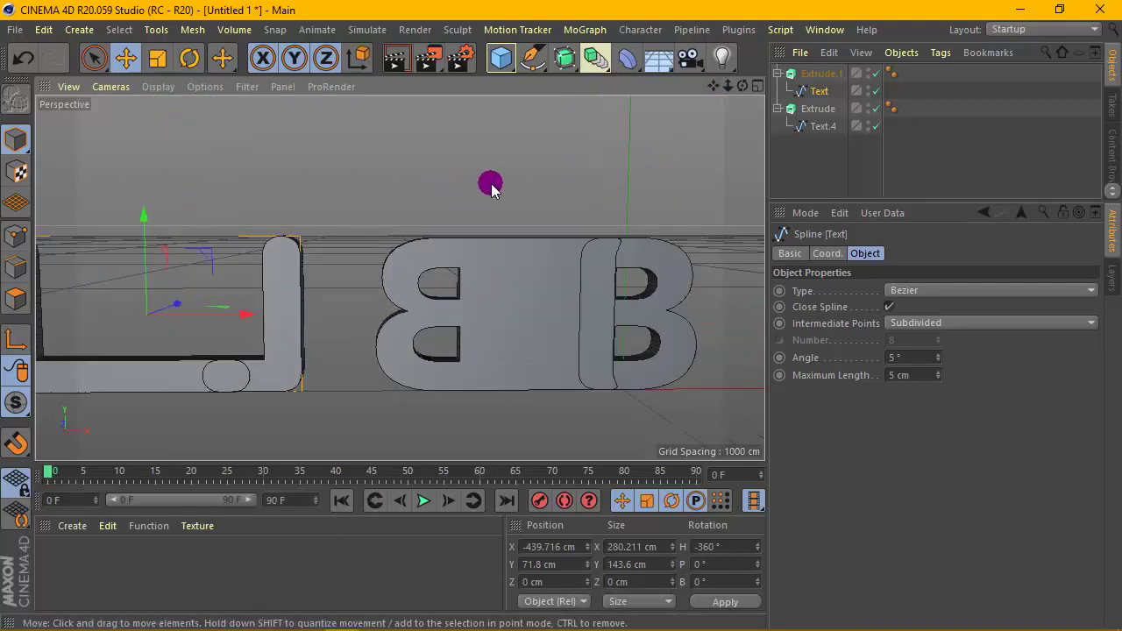
Set the Subdivision of the L shape's Extrude to 30
{"action": "left_click", "coordinate": [824, 75]}
{"action": "left_click", "coordinate": [886, 310]}
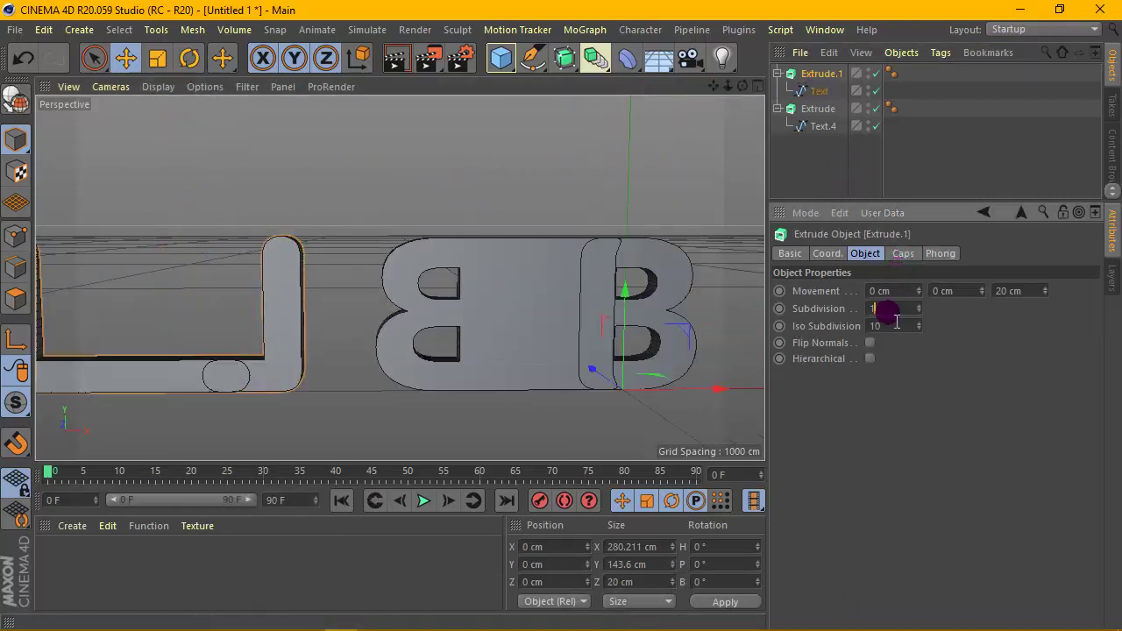
{"action": "type", "text": "30"}
Set the L extrusion's cap type to Quadrangles with a Regular Grid of 2 cm width
{"action": "left_click", "coordinate": [902, 254]}
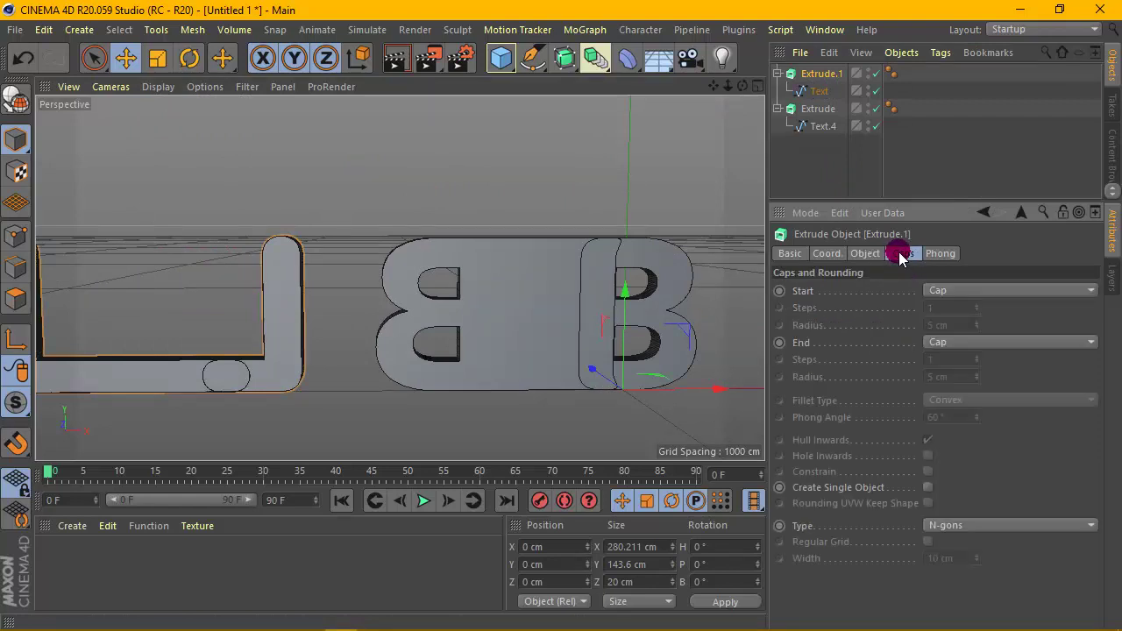
{"action": "left_click", "coordinate": [964, 525]}
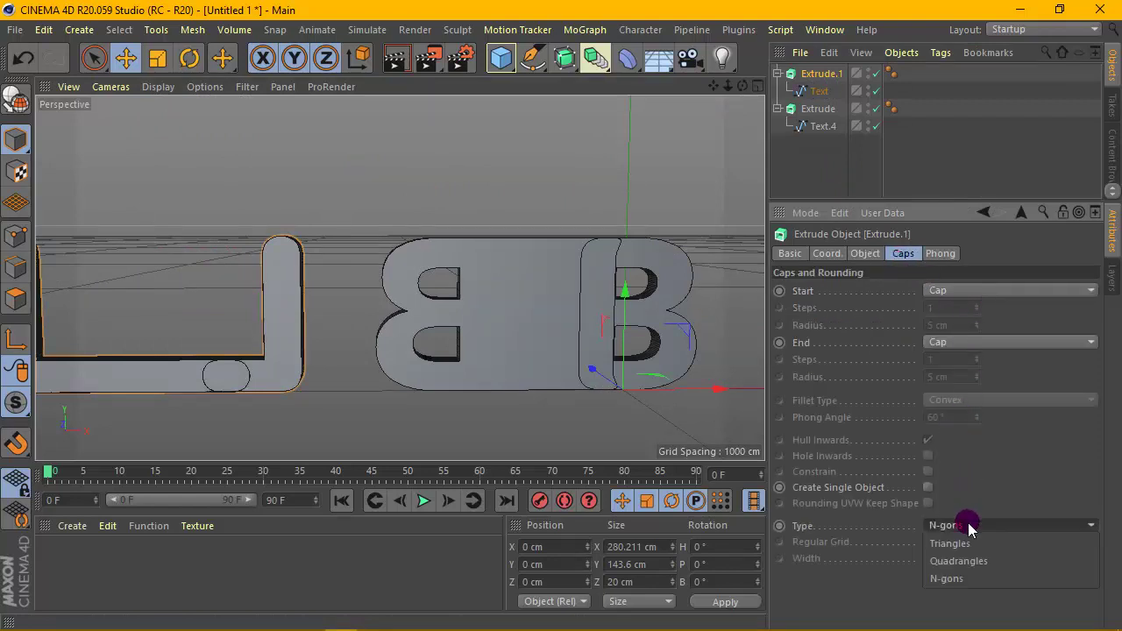
{"action": "left_click", "coordinate": [973, 558]}
{"action": "left_click", "coordinate": [928, 541]}
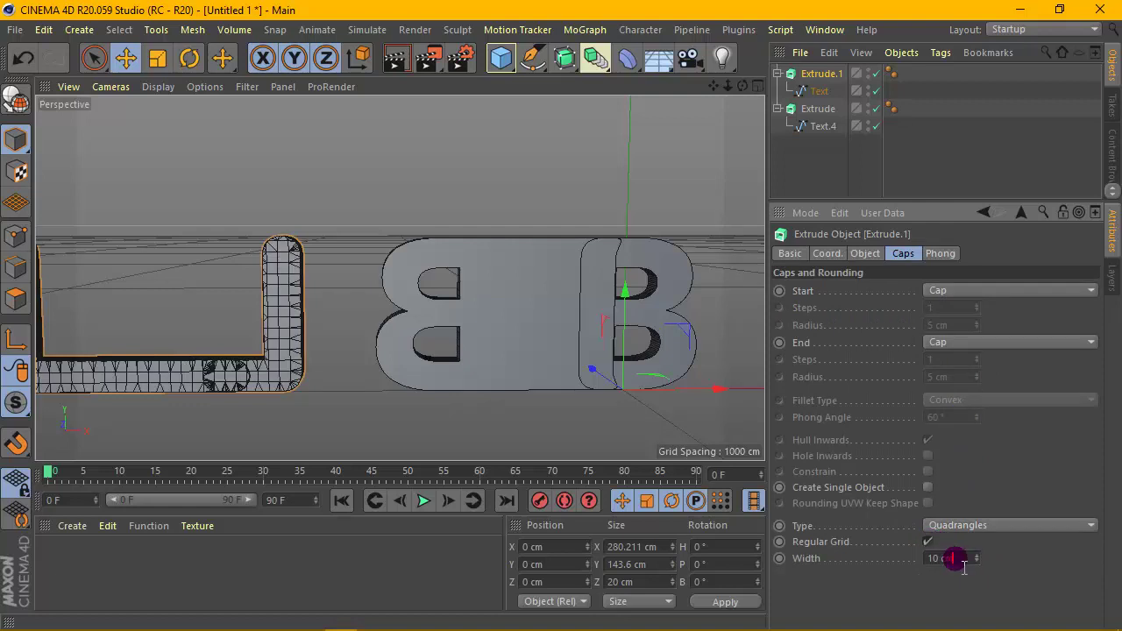
{"action": "type", "text": "2"}
{"action": "key", "text": "Return"}
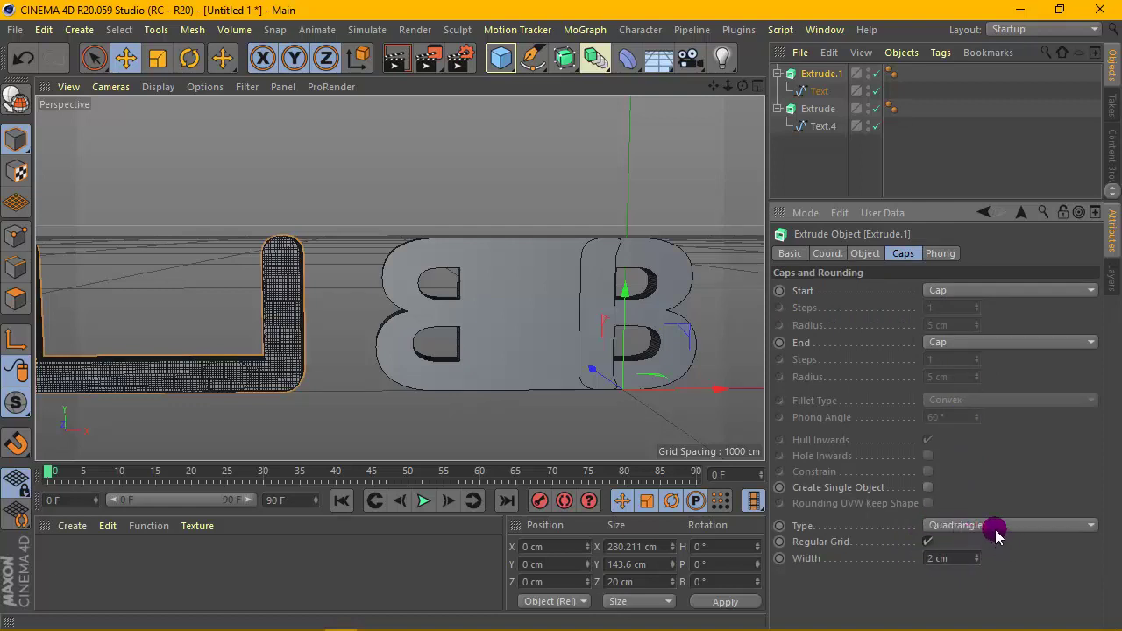
Set the B extrusion's cap type to Quadrangles with a Regular Grid of 2 cm width
{"action": "left_click", "coordinate": [820, 109]}
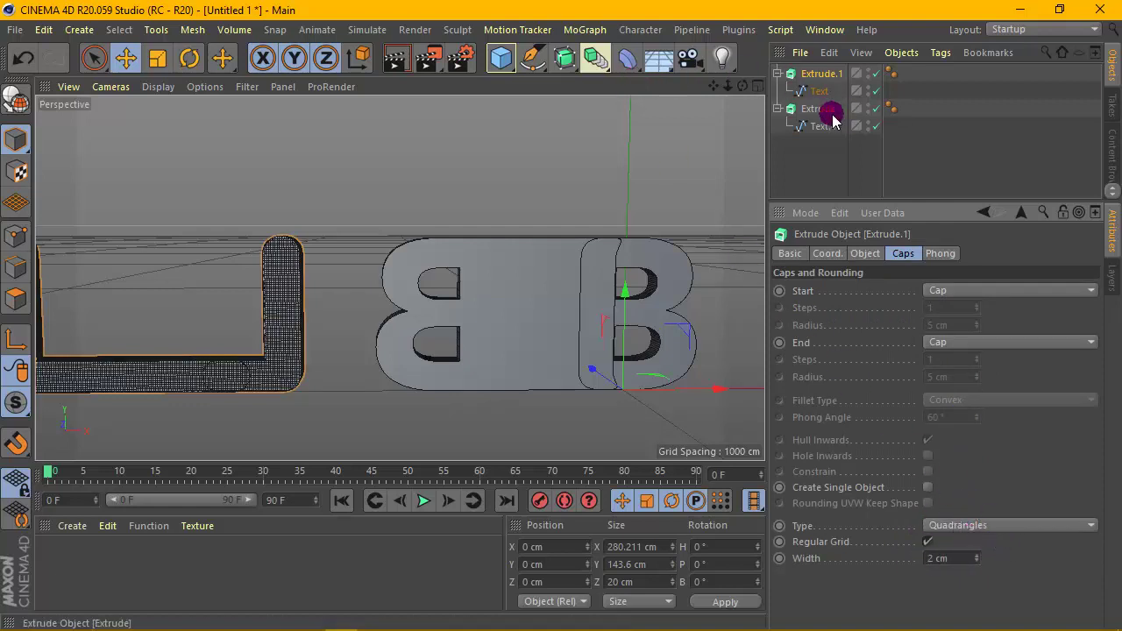
{"action": "left_click", "coordinate": [953, 523]}
{"action": "left_click", "coordinate": [962, 564]}
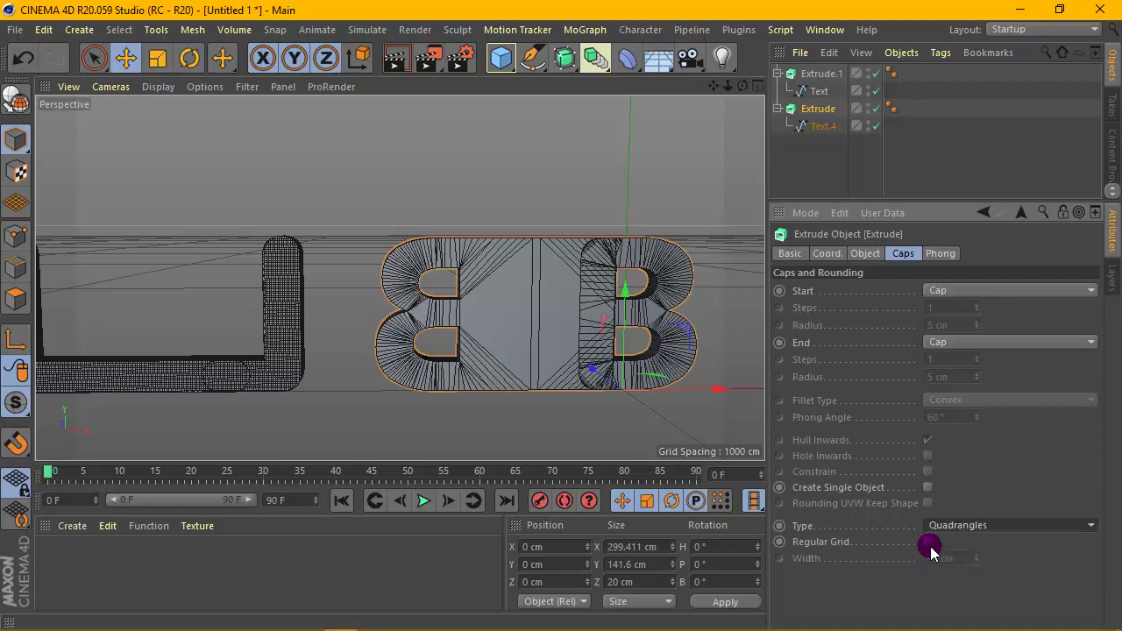
{"action": "left_click", "coordinate": [928, 542]}
{"action": "left_click_drag", "start_coordinate": [964, 558], "coordinate": [904, 558]}
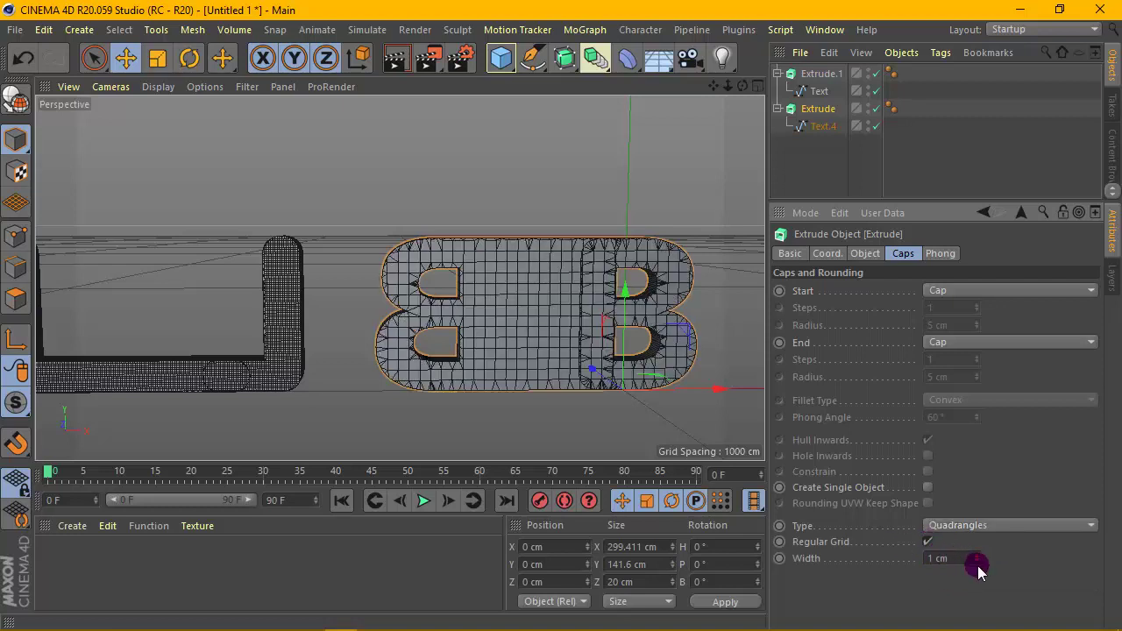
{"action": "left_click_drag", "start_coordinate": [954, 563], "coordinate": [903, 570]}
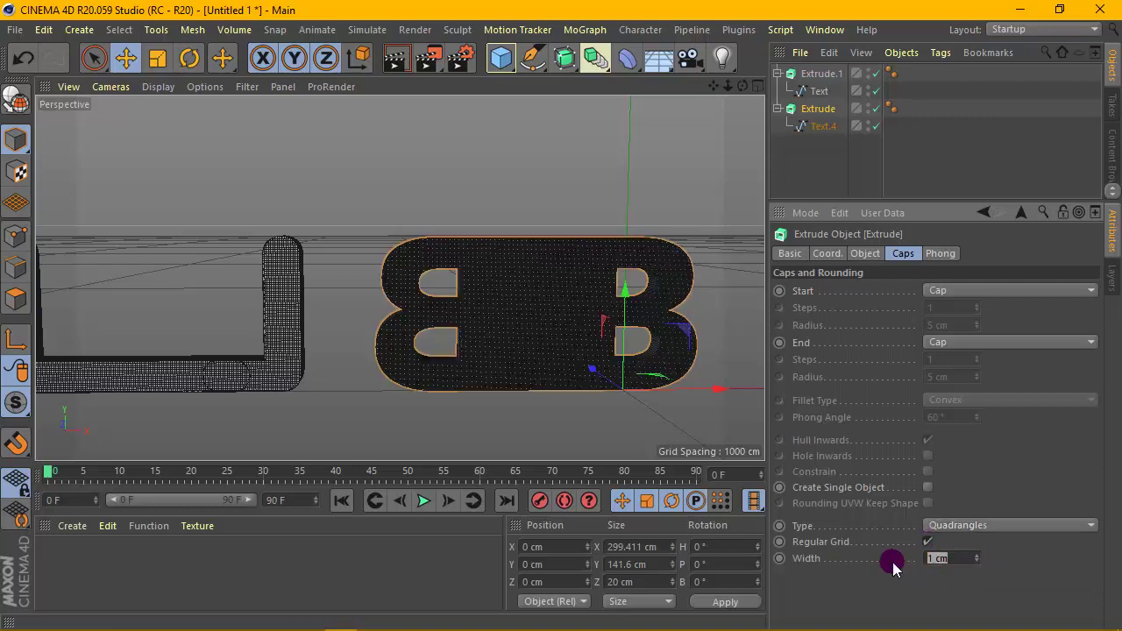
{"action": "type", "text": "2"}
{"action": "key", "text": "Return"}
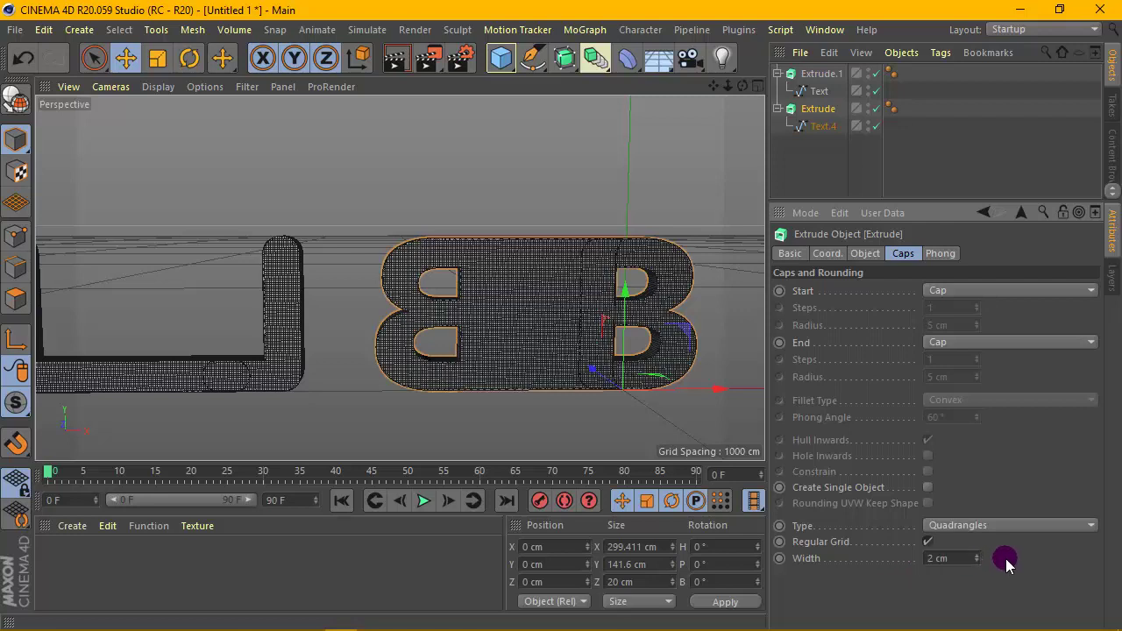
Set the Subdivision of the B shape's Extrude to 30 and review the spline settings of both letters
{"action": "left_click", "coordinate": [868, 254]}
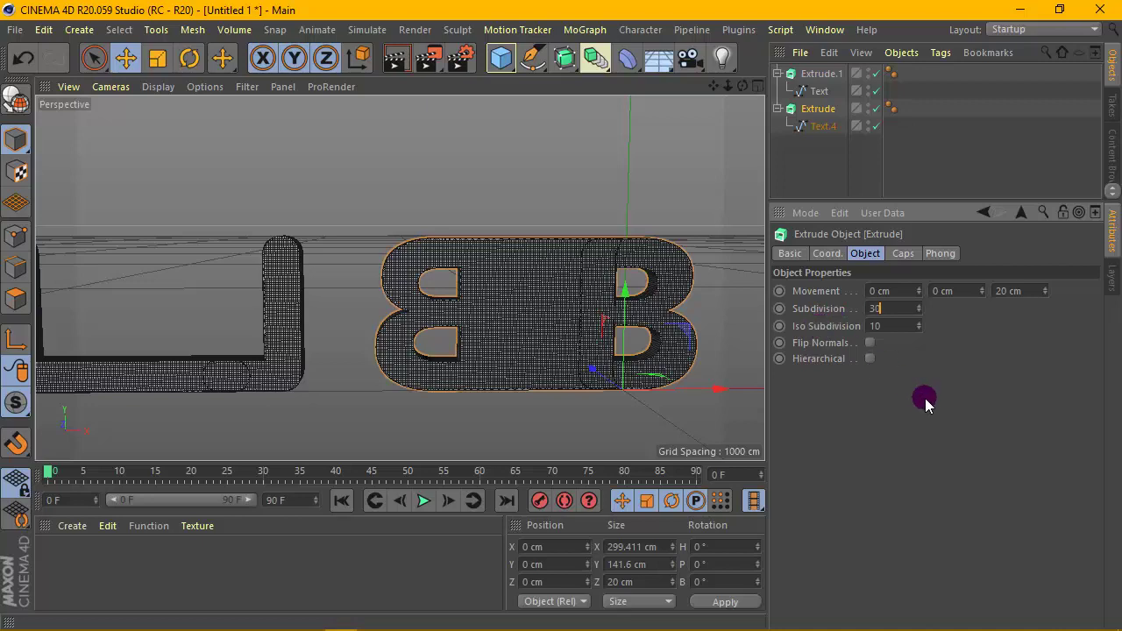
{"action": "left_click", "coordinate": [816, 125]}
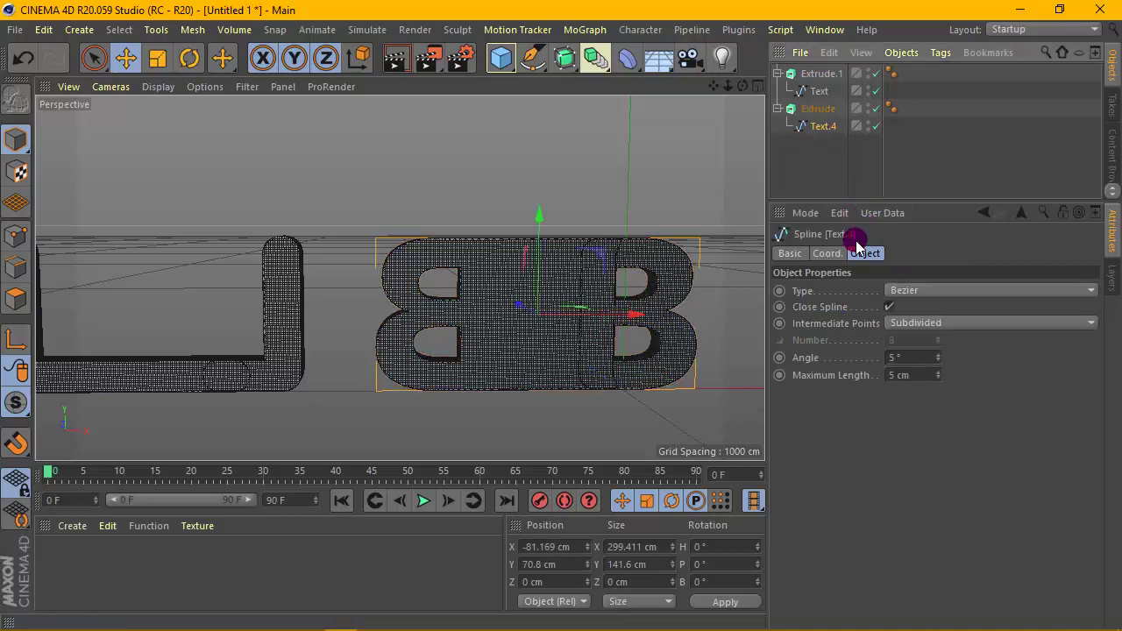
{"action": "left_click", "coordinate": [819, 91]}
{"action": "scroll", "coordinate": [486, 171], "scroll_direction": "down", "scroll_amount": 4}
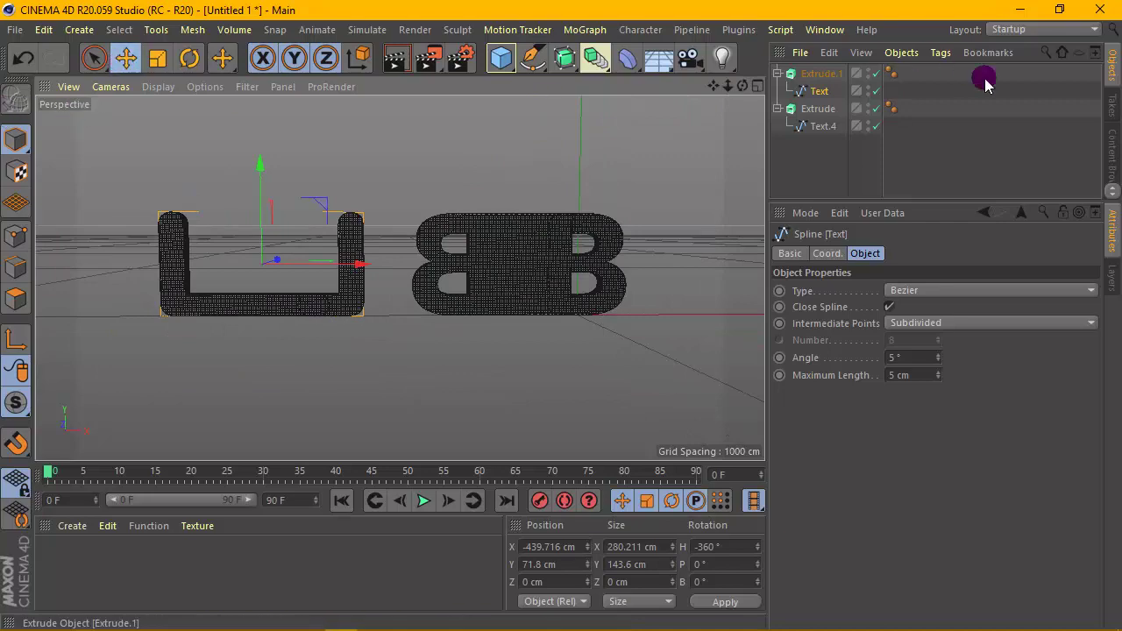
Render the perspective view with nothing selected to check the extruded B and L shapes
{"action": "left_click", "coordinate": [884, 148]}
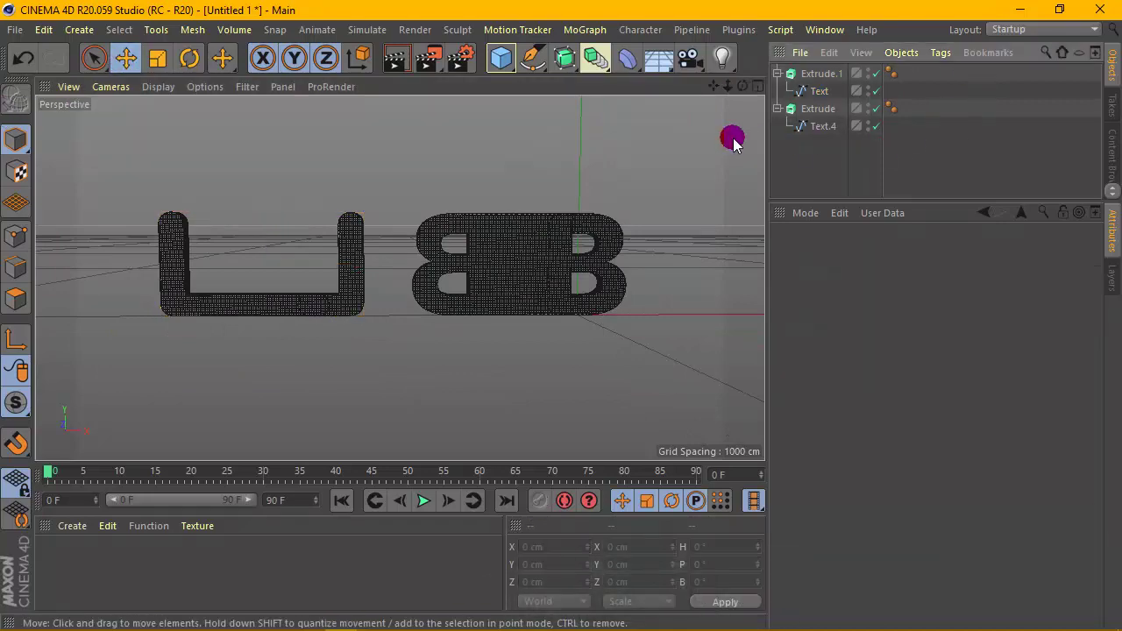
{"action": "scroll", "coordinate": [592, 200], "scroll_direction": "up", "scroll_amount": 2}
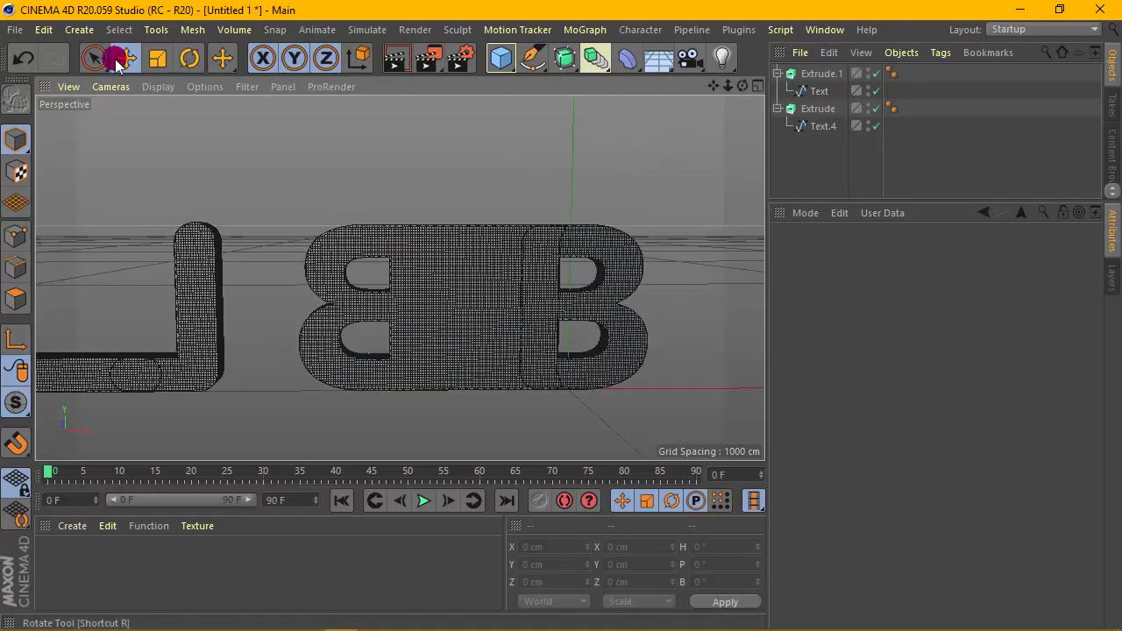
{"action": "left_click", "coordinate": [397, 58]}
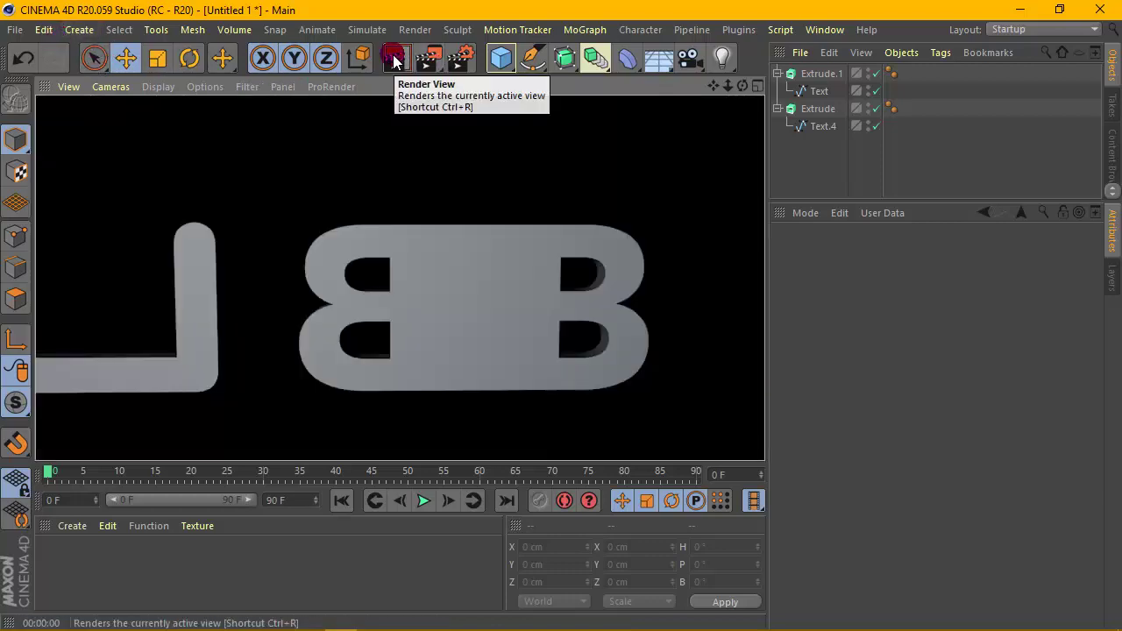
{"action": "left_click", "coordinate": [555, 303]}
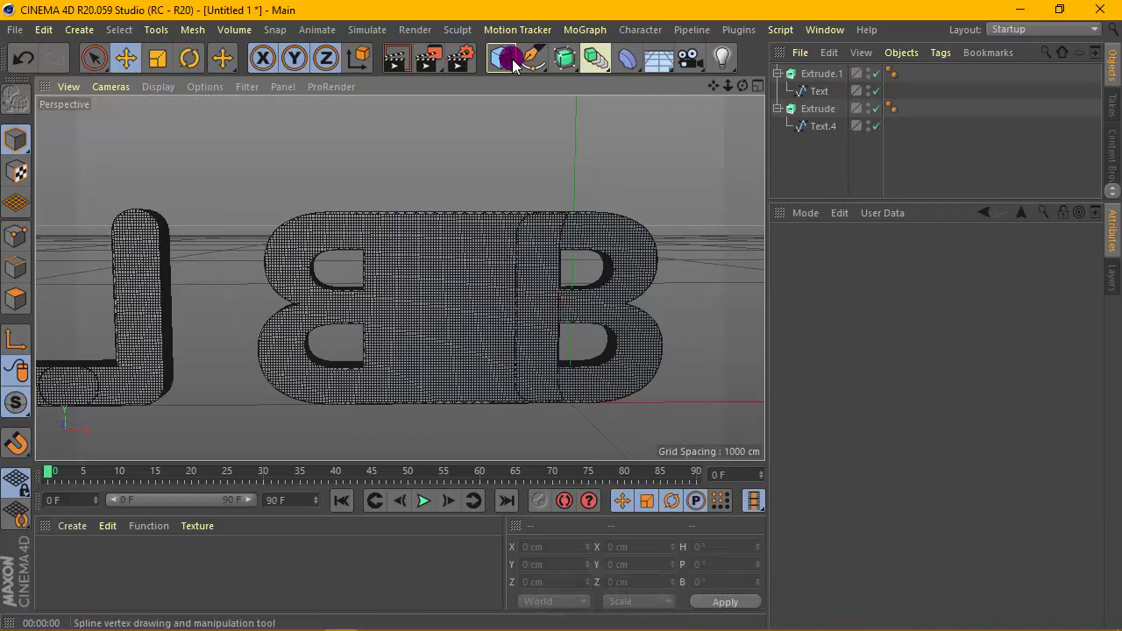
{"action": "left_click_drag", "start_coordinate": [513, 62], "coordinate": [680, 102]}
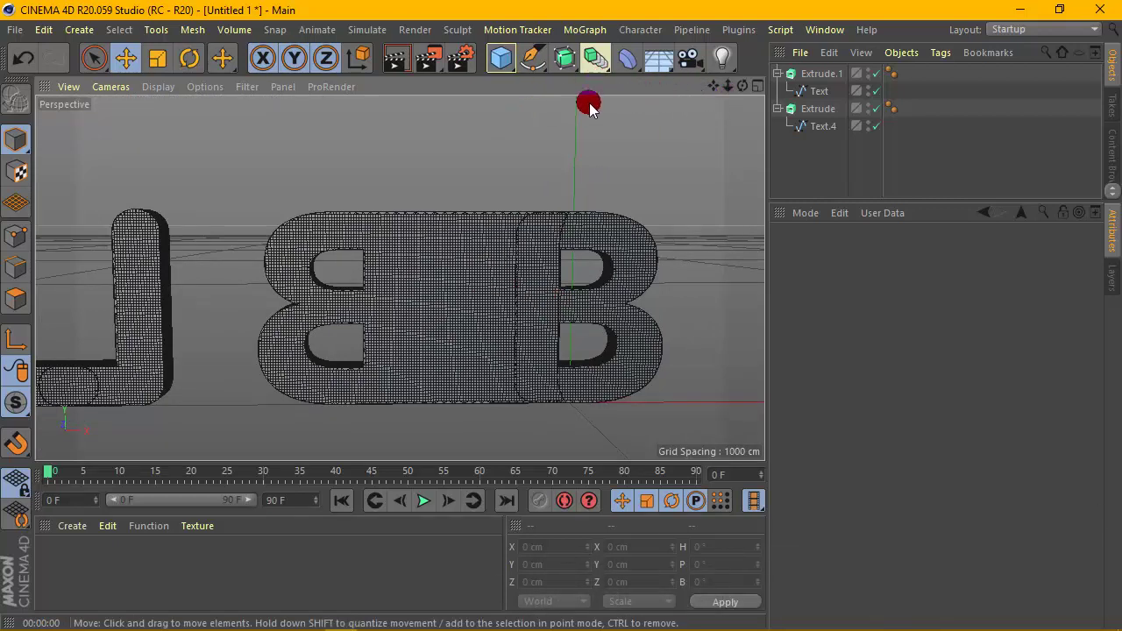
{"action": "left_click", "coordinate": [637, 57]}
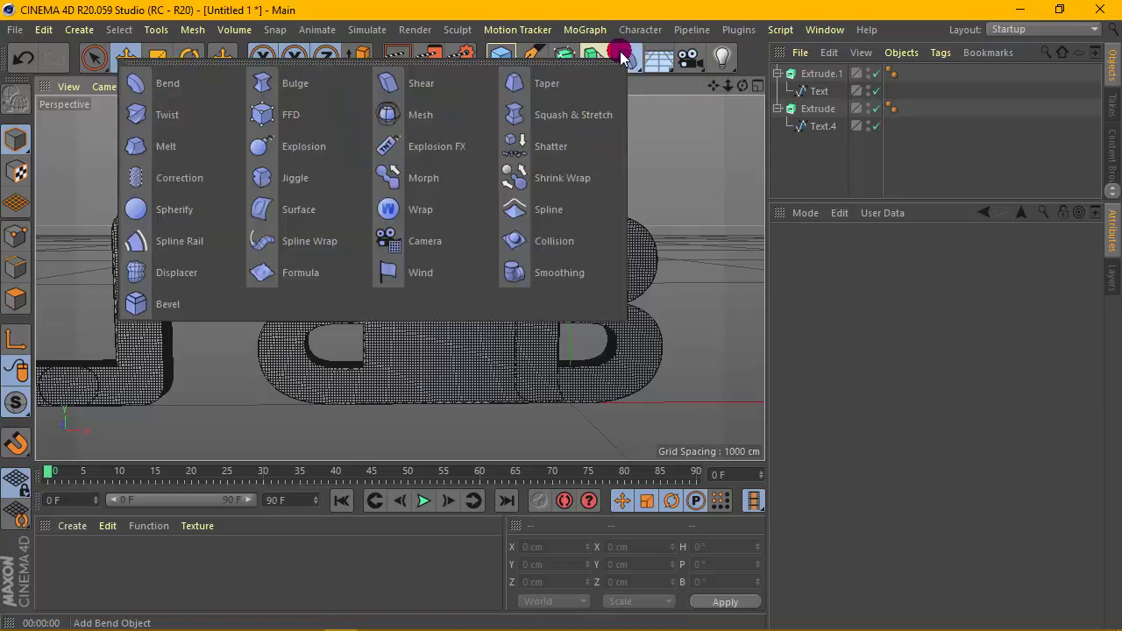
{"action": "left_click_drag", "start_coordinate": [418, 52], "coordinate": [182, 81]}
{"action": "scroll", "coordinate": [383, 132], "scroll_direction": "down", "scroll_amount": 4}
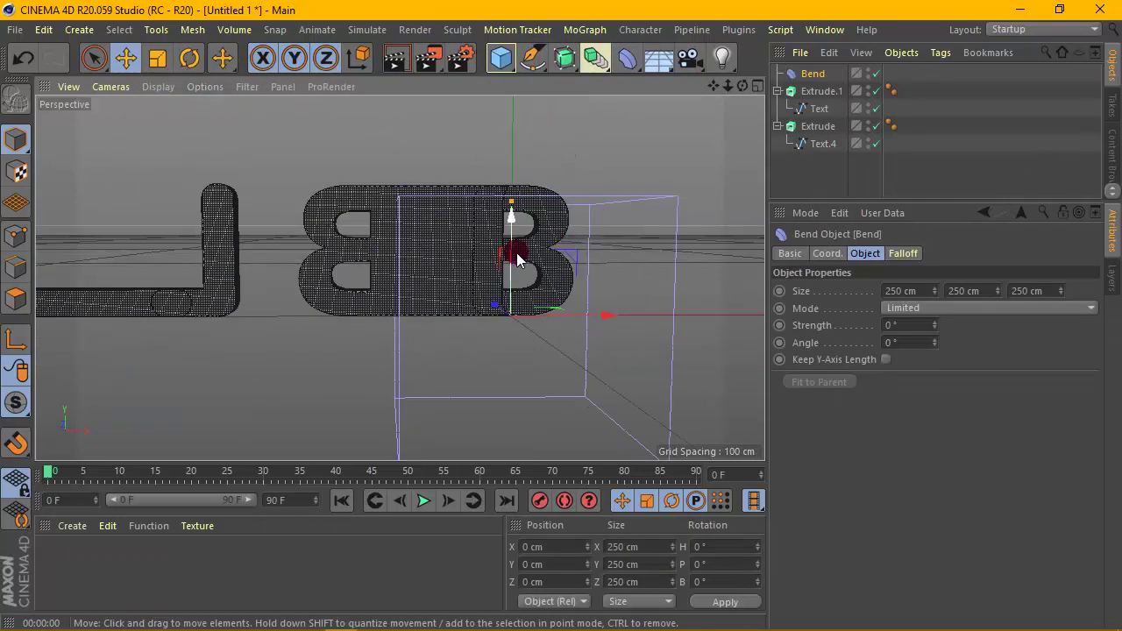
{"action": "left_click_drag", "start_coordinate": [516, 253], "coordinate": [496, 186]}
{"action": "left_click_drag", "start_coordinate": [611, 244], "coordinate": [537, 246]}
{"action": "left_click", "coordinate": [810, 77]}
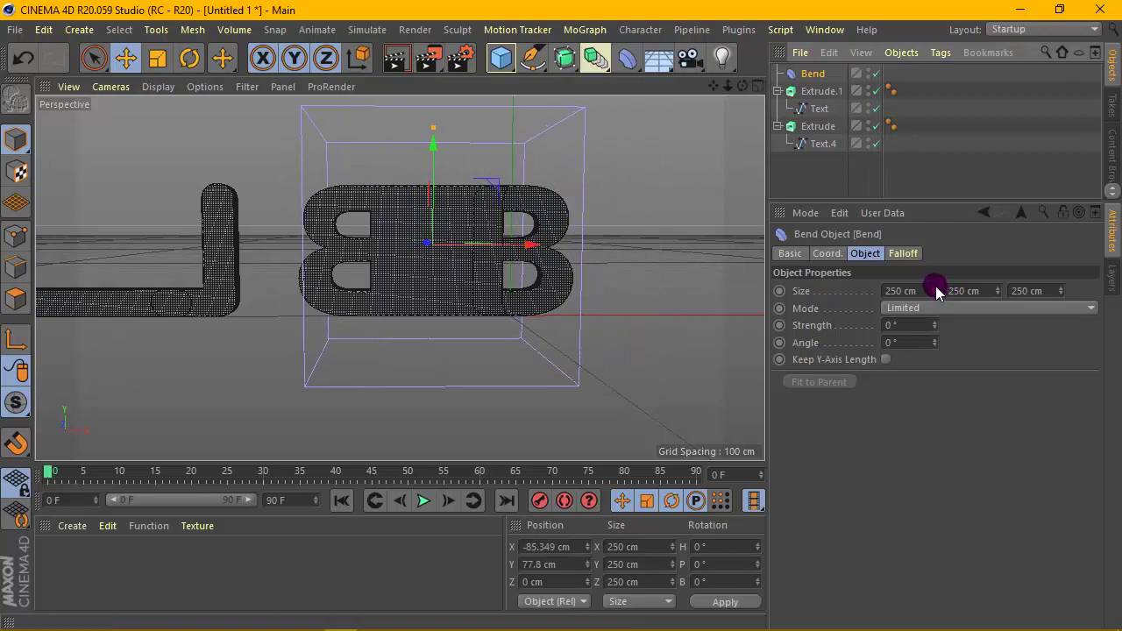
{"action": "left_click_drag", "start_coordinate": [936, 291], "coordinate": [973, 291]}
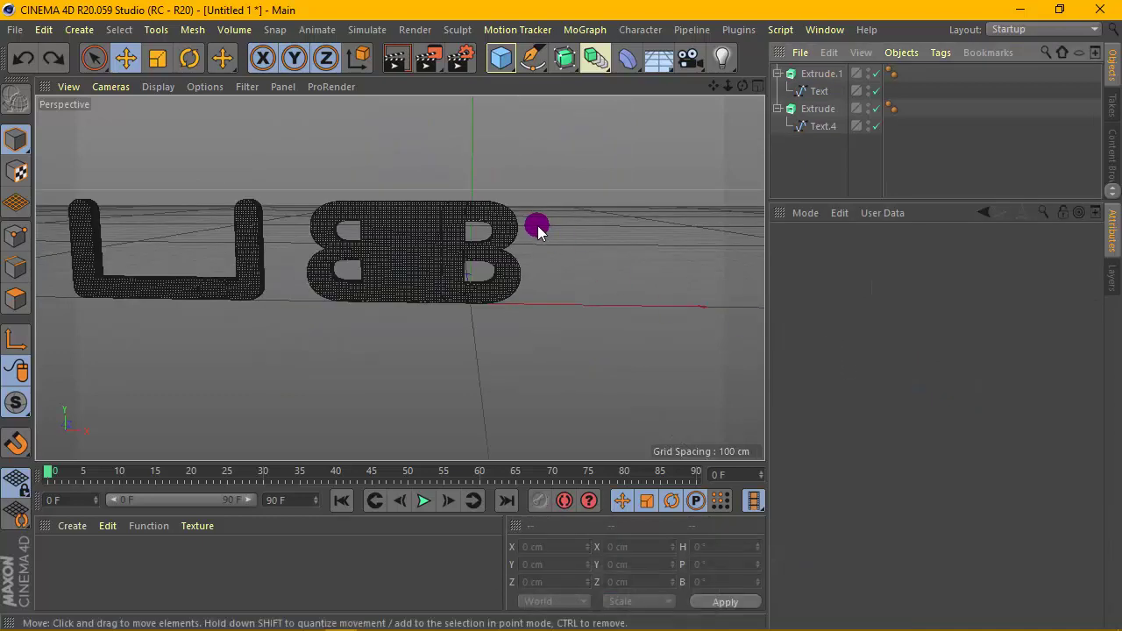
Rename the two Extrude generators as B and L to match the letter shapes they contain
{"action": "scroll", "coordinate": [544, 202], "scroll_direction": "up", "scroll_amount": 3}
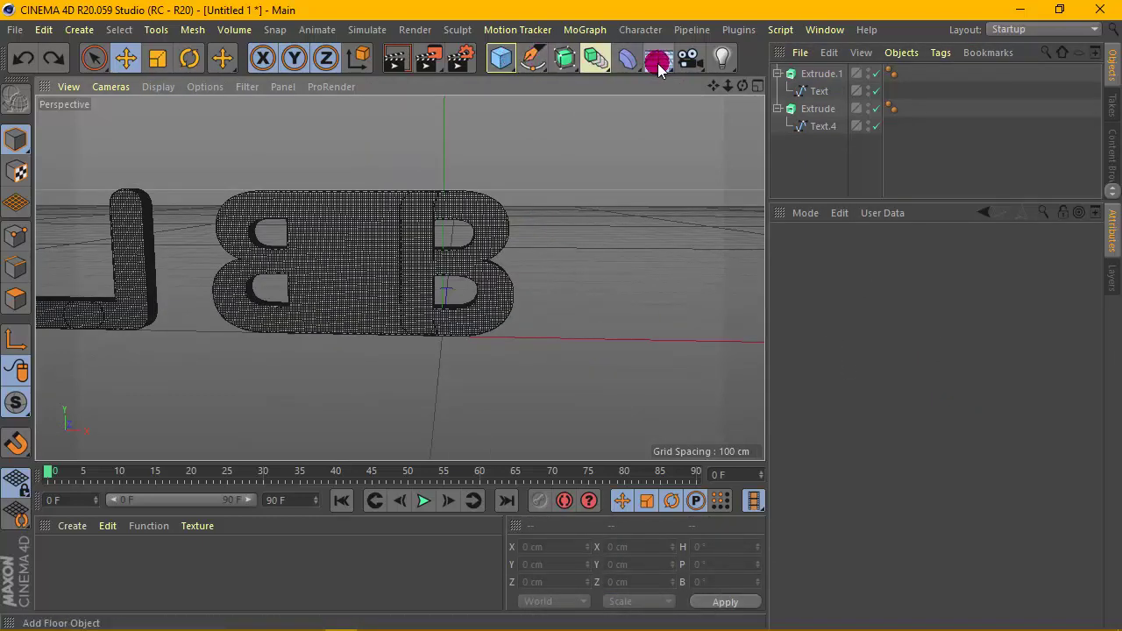
{"action": "left_click", "coordinate": [811, 75]}
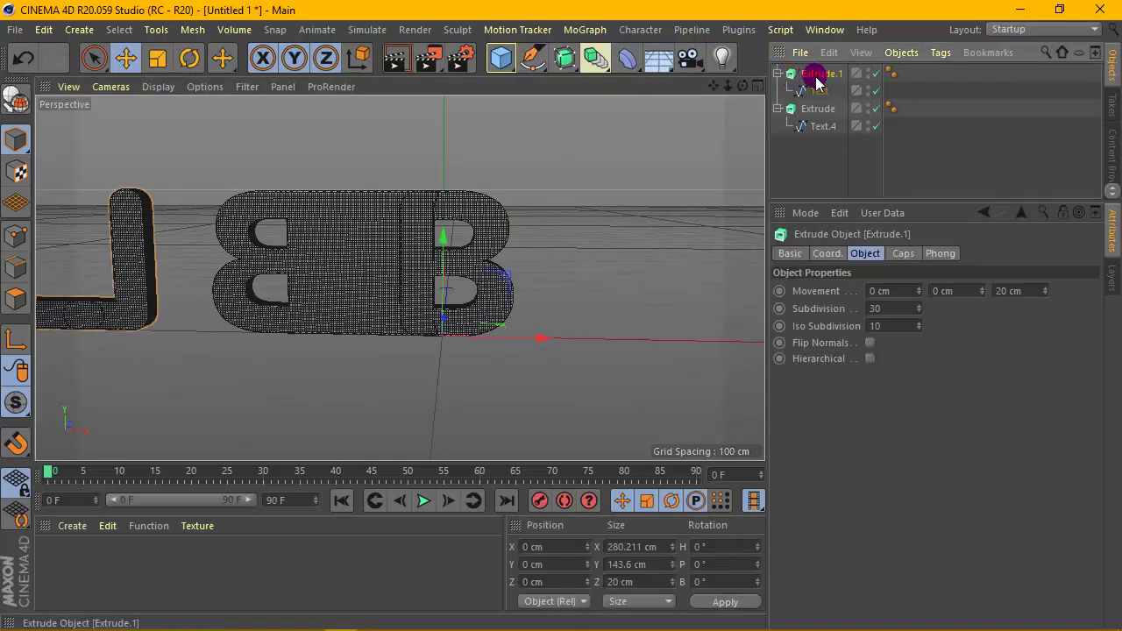
{"action": "left_click", "coordinate": [825, 109]}
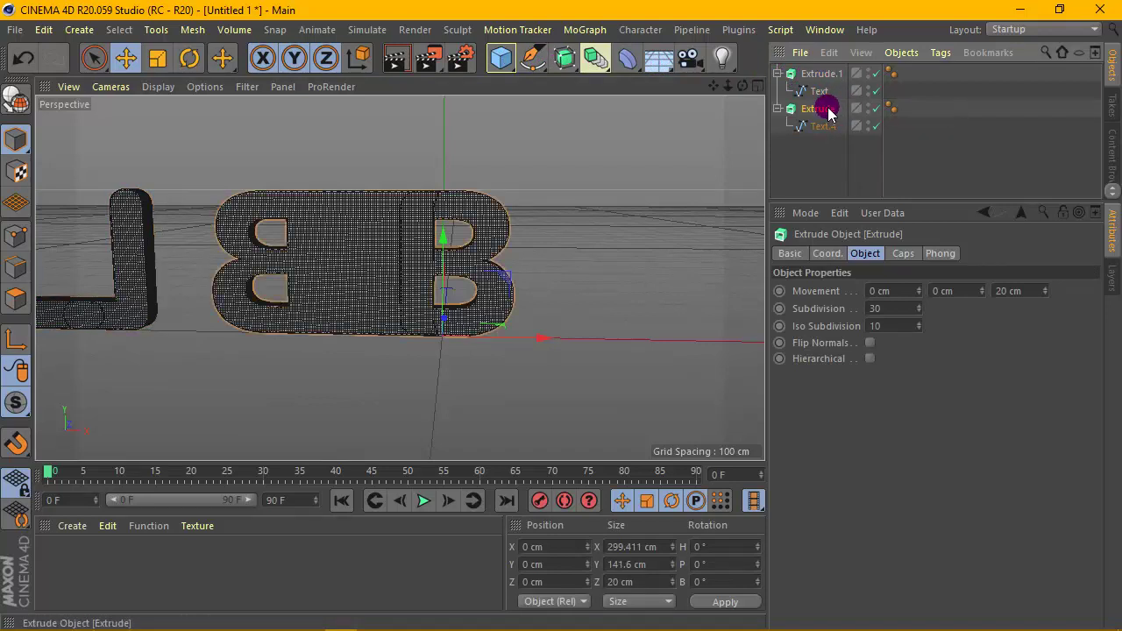
{"action": "double_click", "coordinate": [828, 109]}
{"action": "type", "text": "B"}
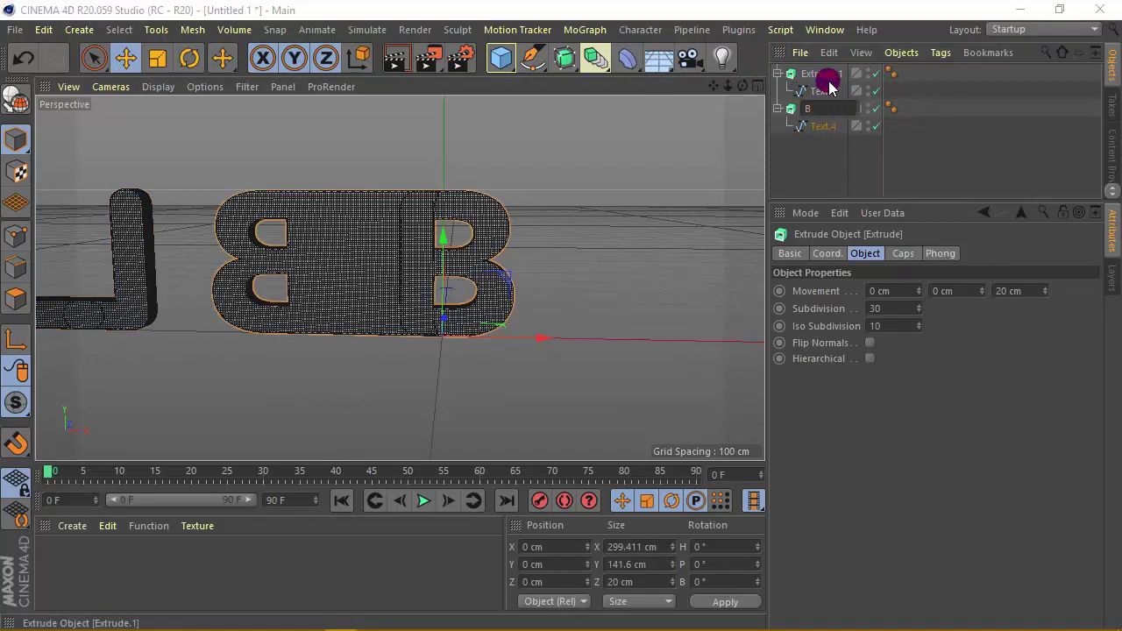
{"action": "double_click", "coordinate": [824, 74]}
{"action": "type", "text": "L"}
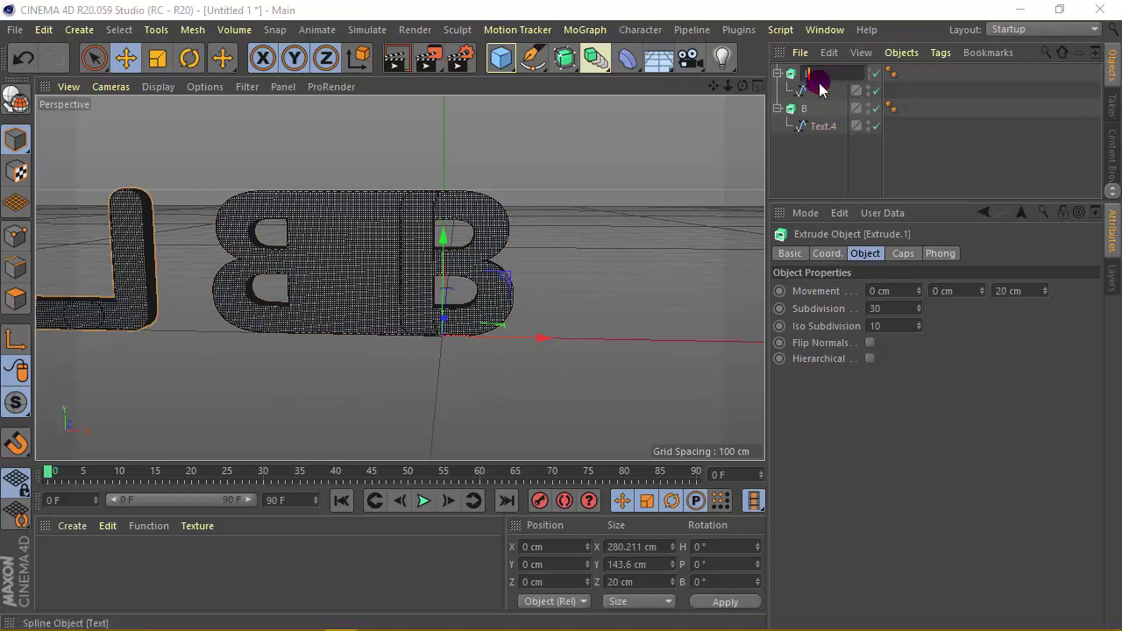
{"action": "key", "text": "Return"}
Add a Null object and place the B extrusion under it
{"action": "left_click", "coordinate": [794, 109]}
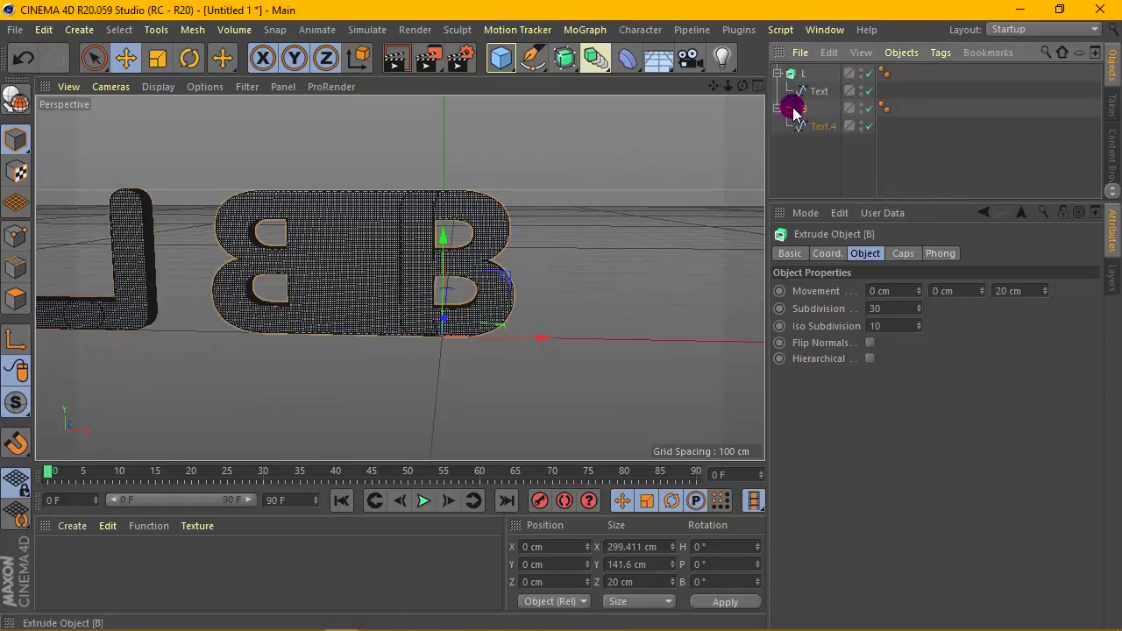
{"action": "left_click", "coordinate": [778, 109]}
{"action": "left_click_drag", "start_coordinate": [501, 57], "coordinate": [561, 93]}
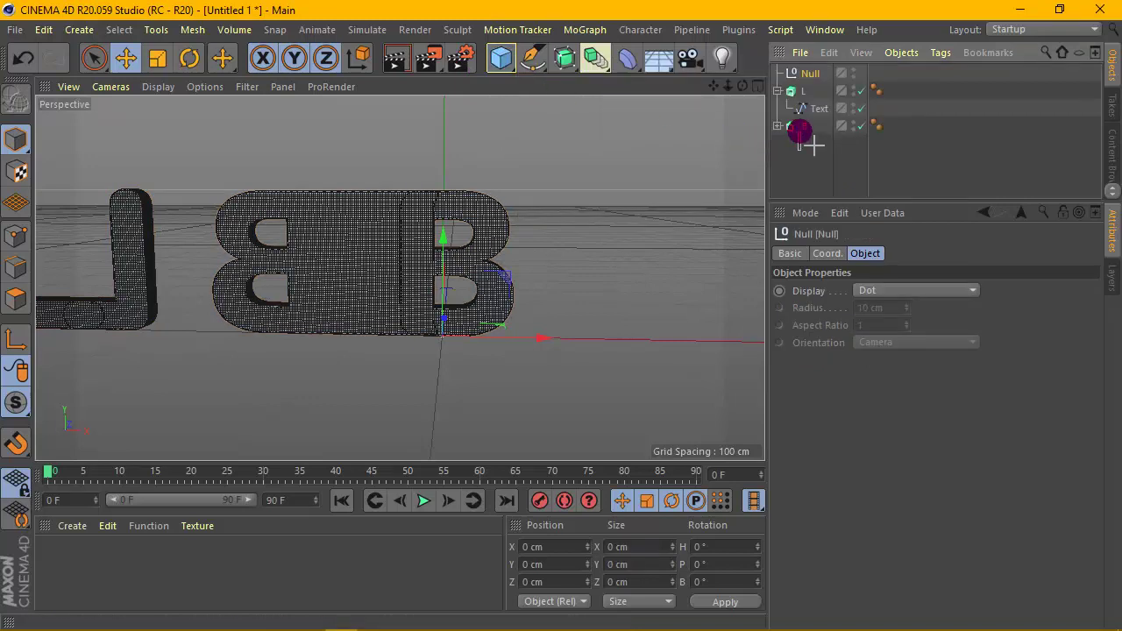
{"action": "left_click", "coordinate": [798, 147]}
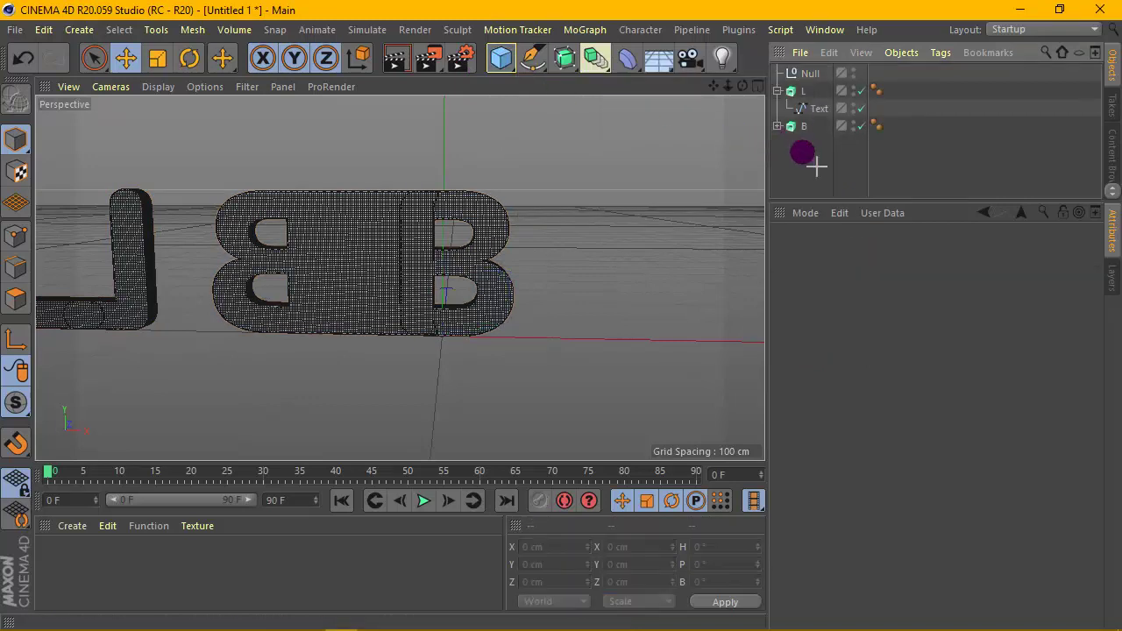
{"action": "left_click", "coordinate": [802, 126]}
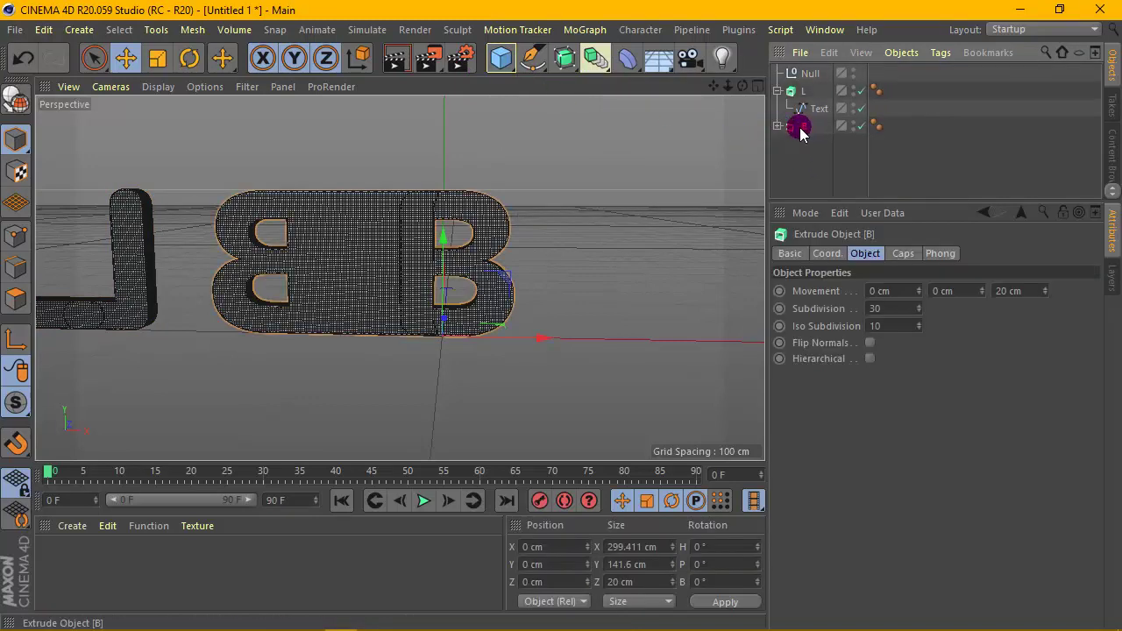
{"action": "left_click_drag", "start_coordinate": [800, 128], "coordinate": [813, 73]}
Rename the Null as B and collapse its hierarchy
{"action": "left_click", "coordinate": [813, 74]}
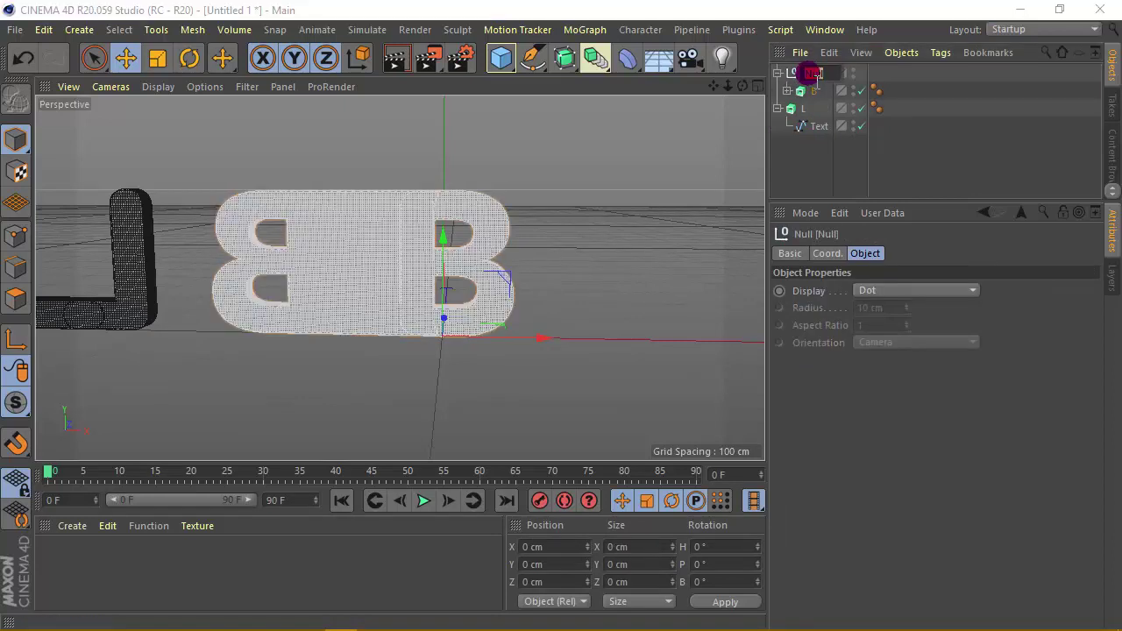
{"action": "type", "text": "B"}
{"action": "key", "text": "Return"}
{"action": "left_click", "coordinate": [777, 72]}
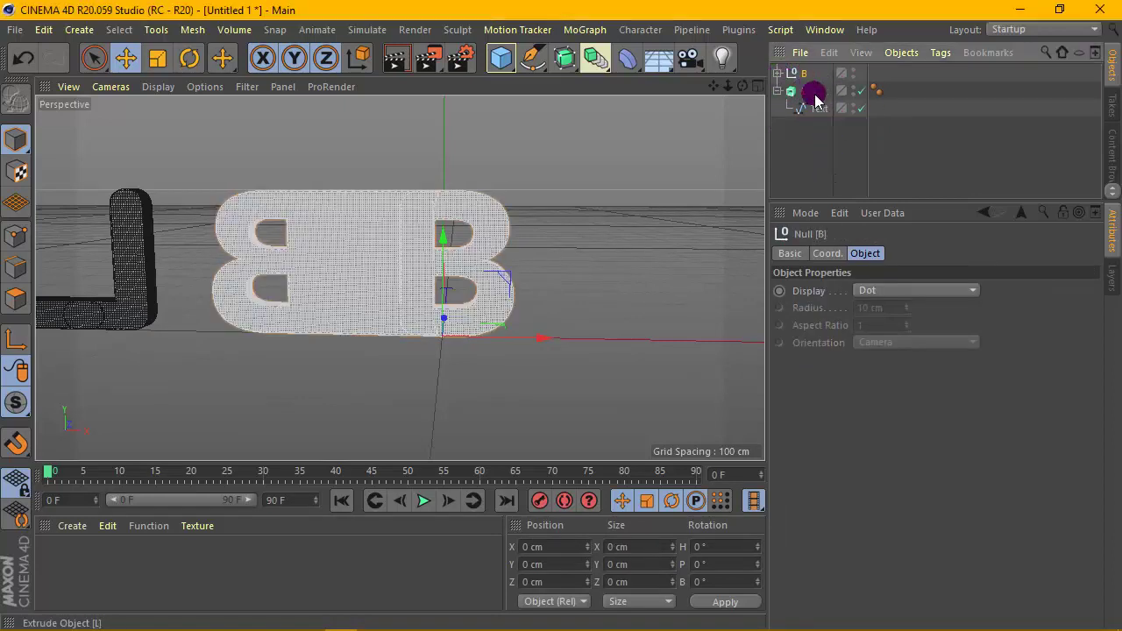
{"action": "left_click", "coordinate": [806, 126]}
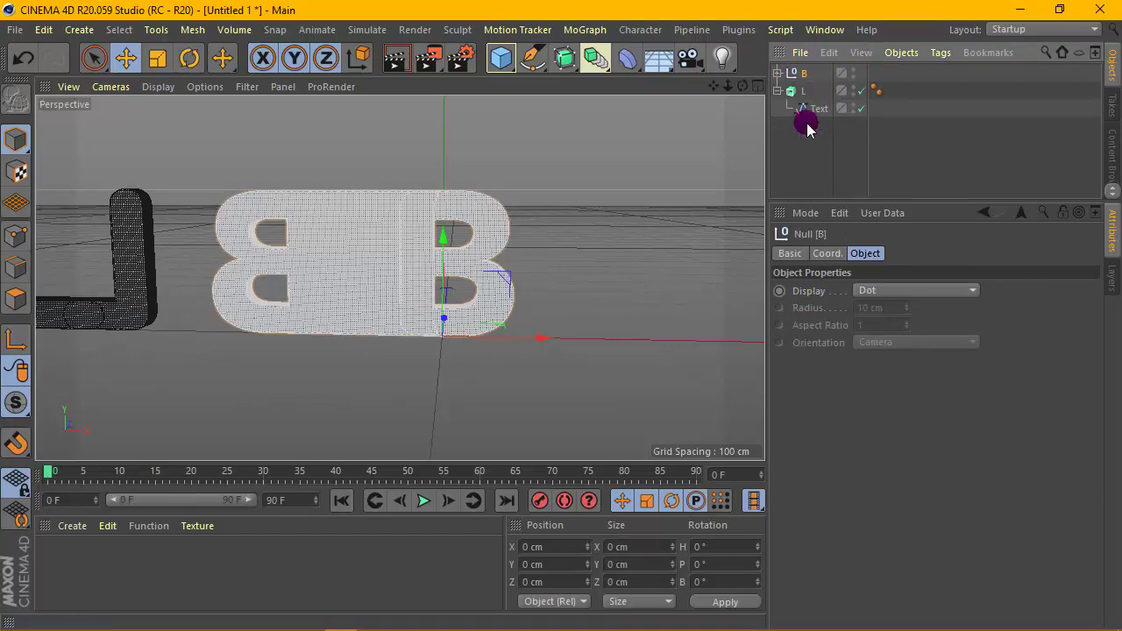
Add a Bend deformer and set its bank rotation (B) to 90°
{"action": "left_click_drag", "start_coordinate": [627, 58], "coordinate": [172, 84]}
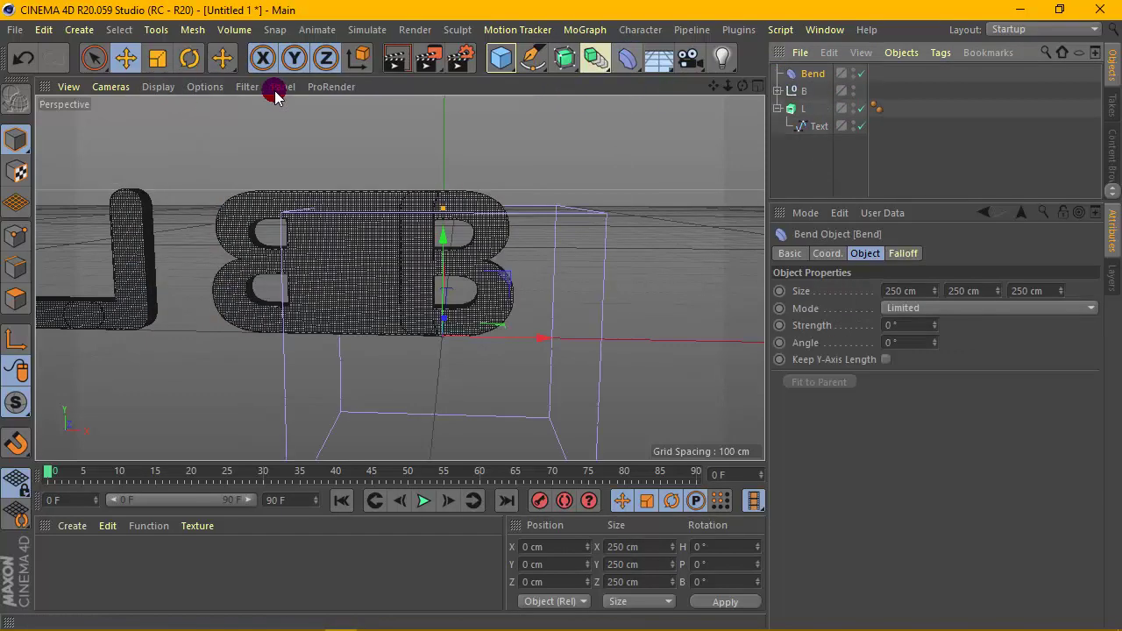
{"action": "left_click", "coordinate": [894, 342]}
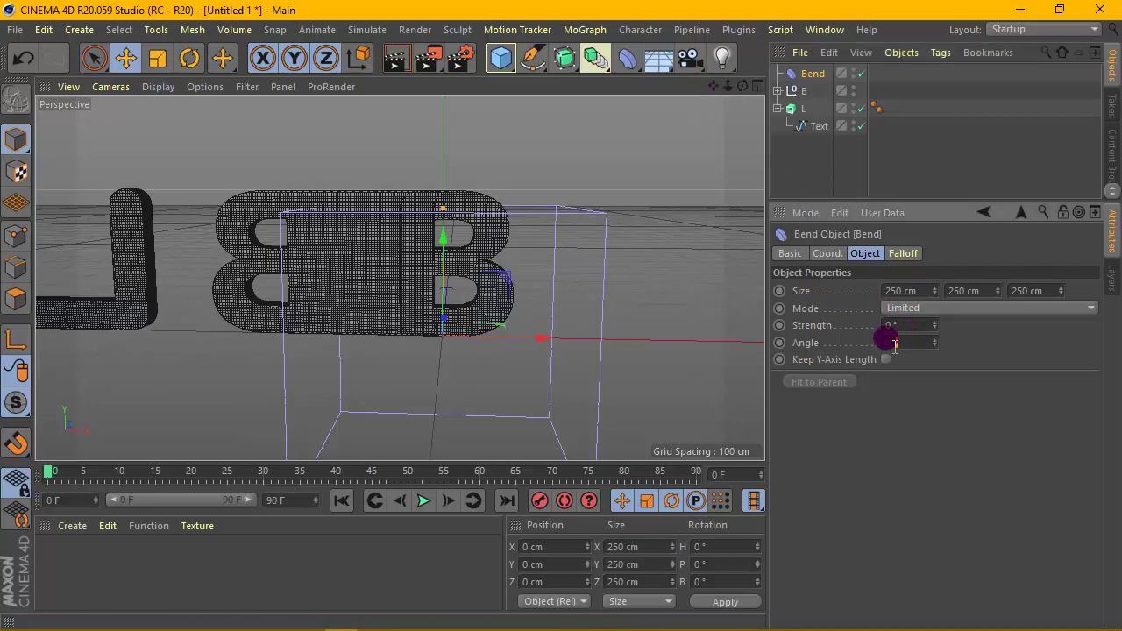
{"action": "left_click_drag", "start_coordinate": [713, 86], "coordinate": [708, 96]}
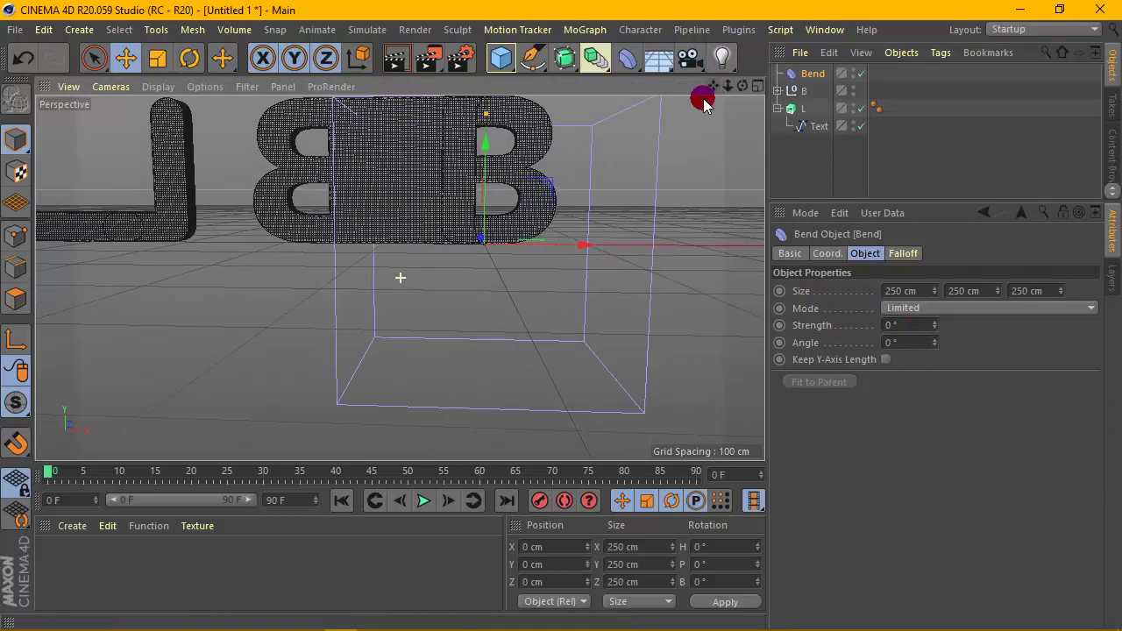
{"action": "left_click", "coordinate": [688, 578]}
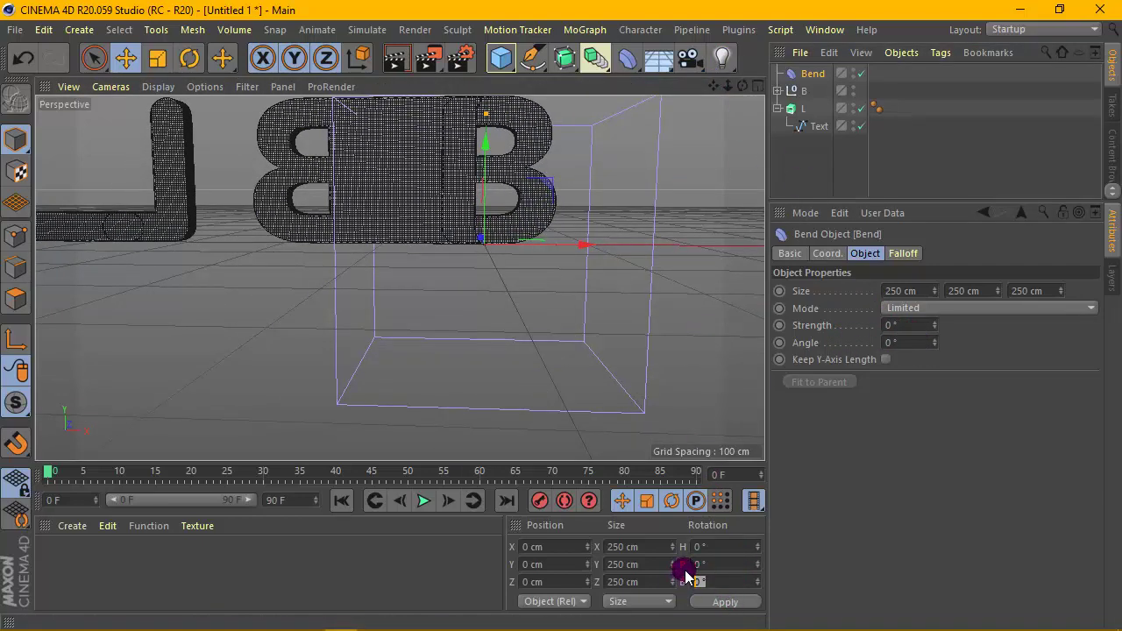
{"action": "type", "text": "90"}
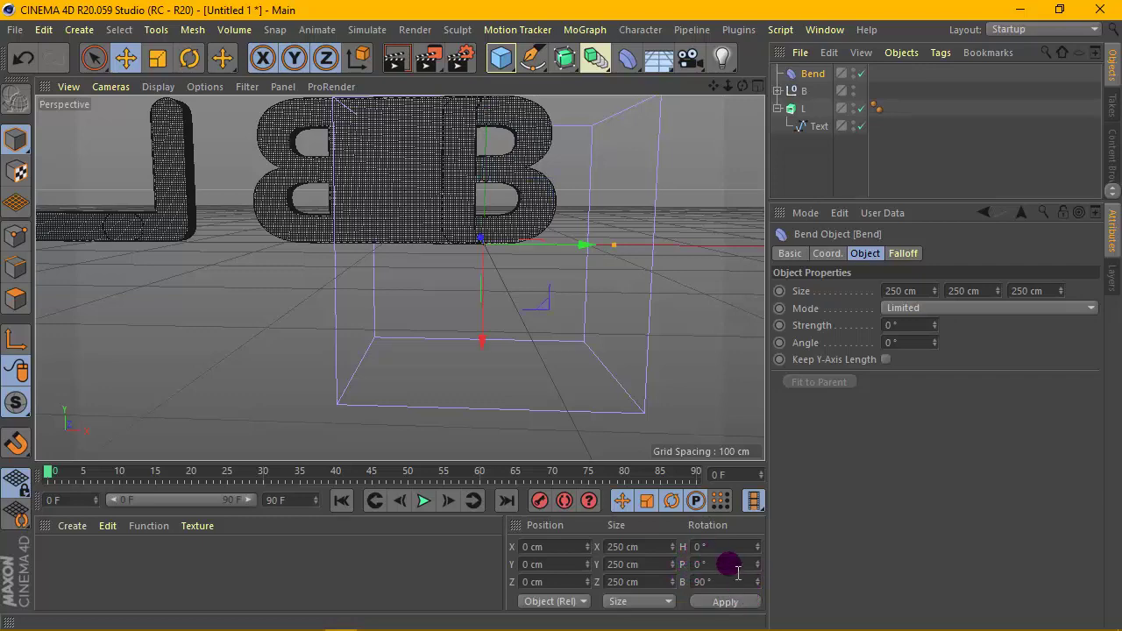
{"action": "scroll", "coordinate": [498, 250], "scroll_direction": "down", "scroll_amount": 2}
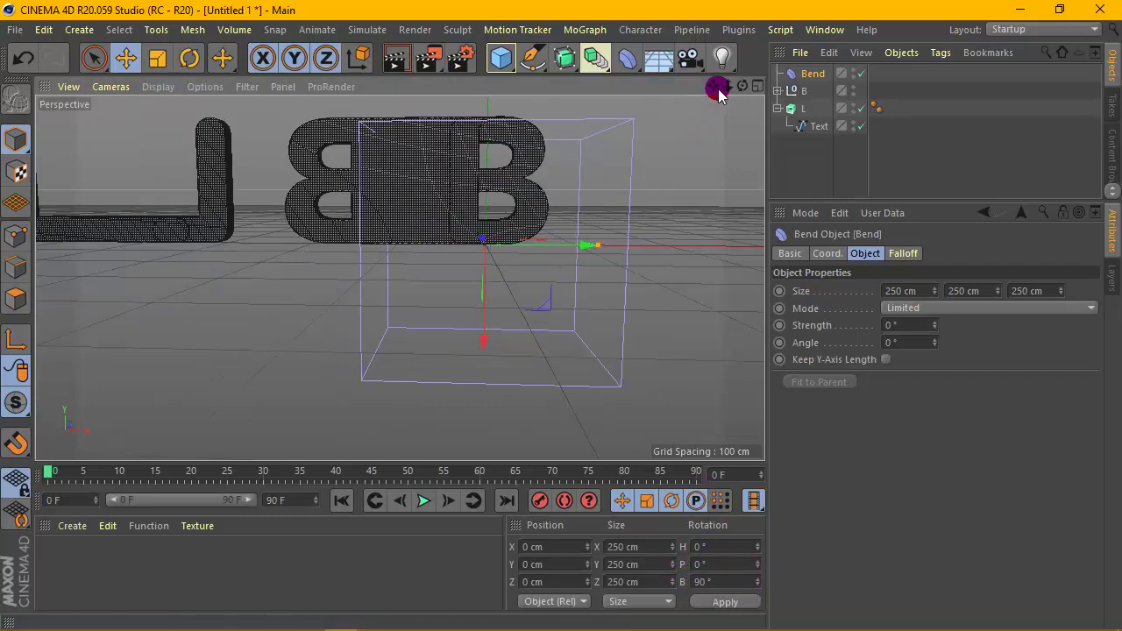
Move the Bend deformer over the B shape, to about X -72 cm and Y 50 cm
{"action": "left_click_drag", "start_coordinate": [715, 89], "coordinate": [717, 105]}
{"action": "left_click_drag", "start_coordinate": [487, 312], "coordinate": [485, 284]}
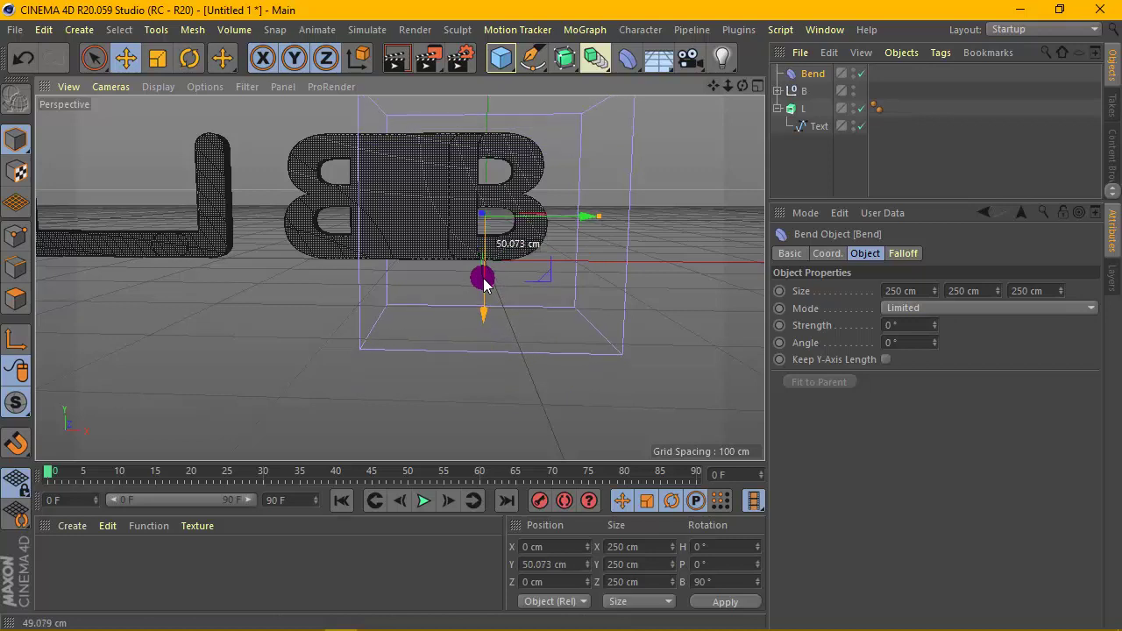
{"action": "left_click_drag", "start_coordinate": [583, 199], "coordinate": [516, 209]}
Set the Bend deformer's Y size to 350 cm
{"action": "left_click_drag", "start_coordinate": [934, 291], "coordinate": [995, 291]}
{"action": "key", "text": "ctrl+z"}
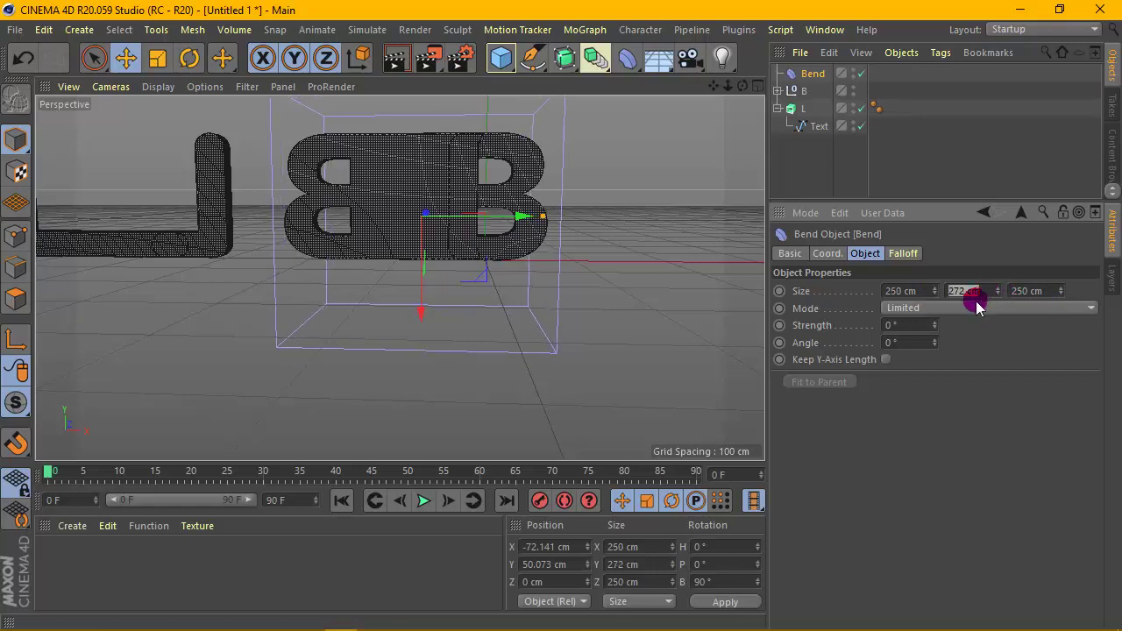
{"action": "key", "text": "Return"}
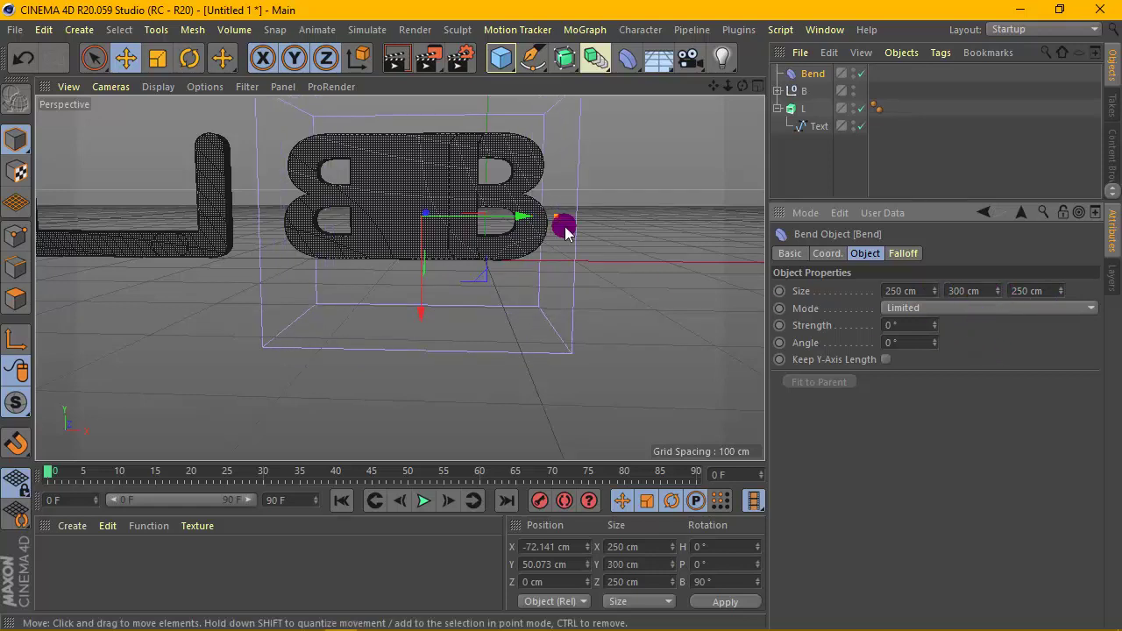
{"action": "left_click_drag", "start_coordinate": [743, 86], "coordinate": [692, 88]}
{"action": "double_click", "coordinate": [965, 293]}
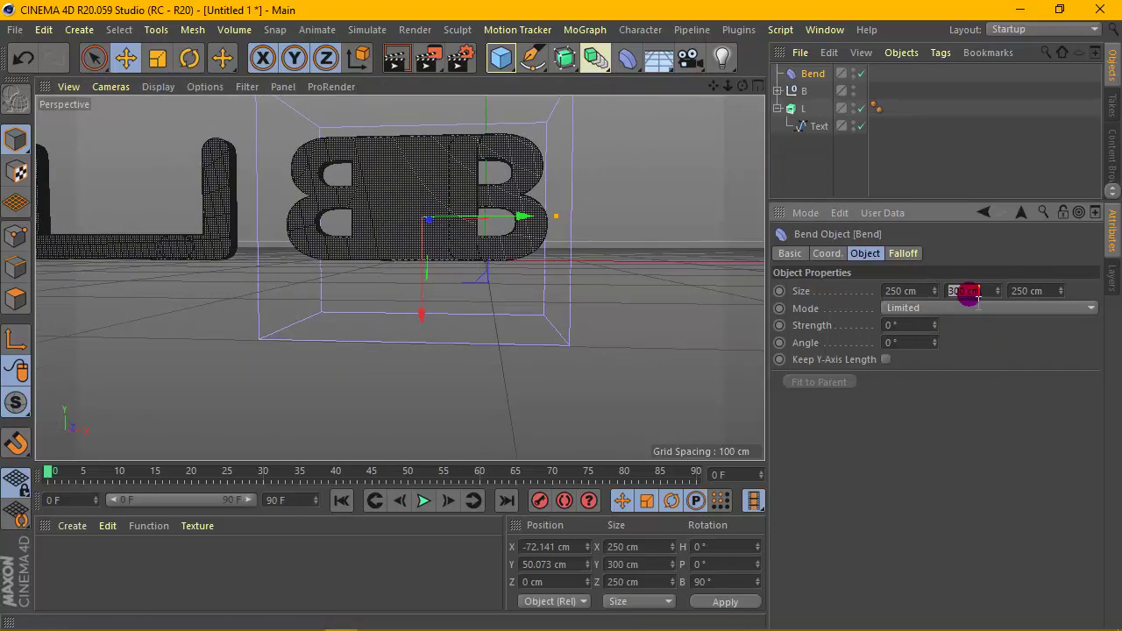
{"action": "type", "text": "350"}
{"action": "key", "text": "Return"}
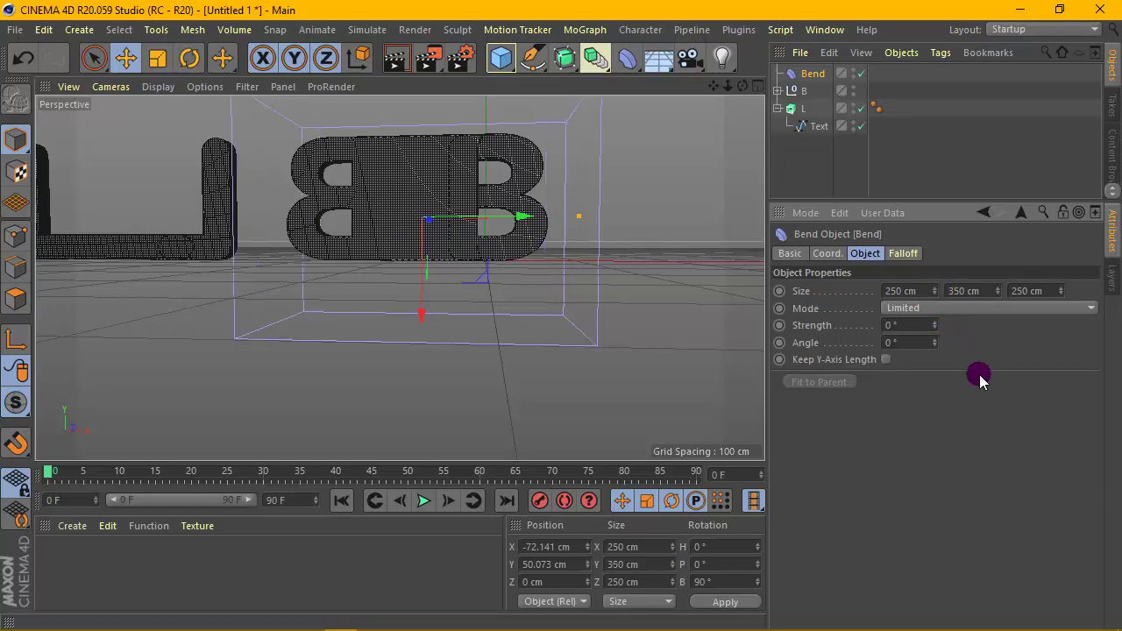
Raise the Bend deformer to about Y 74 cm and set its X size to 200 cm
{"action": "scroll", "coordinate": [418, 220], "scroll_direction": "down", "scroll_amount": 5}
{"action": "left_click_drag", "start_coordinate": [743, 88], "coordinate": [782, 109]}
{"action": "left_click_drag", "start_coordinate": [423, 262], "coordinate": [423, 246]}
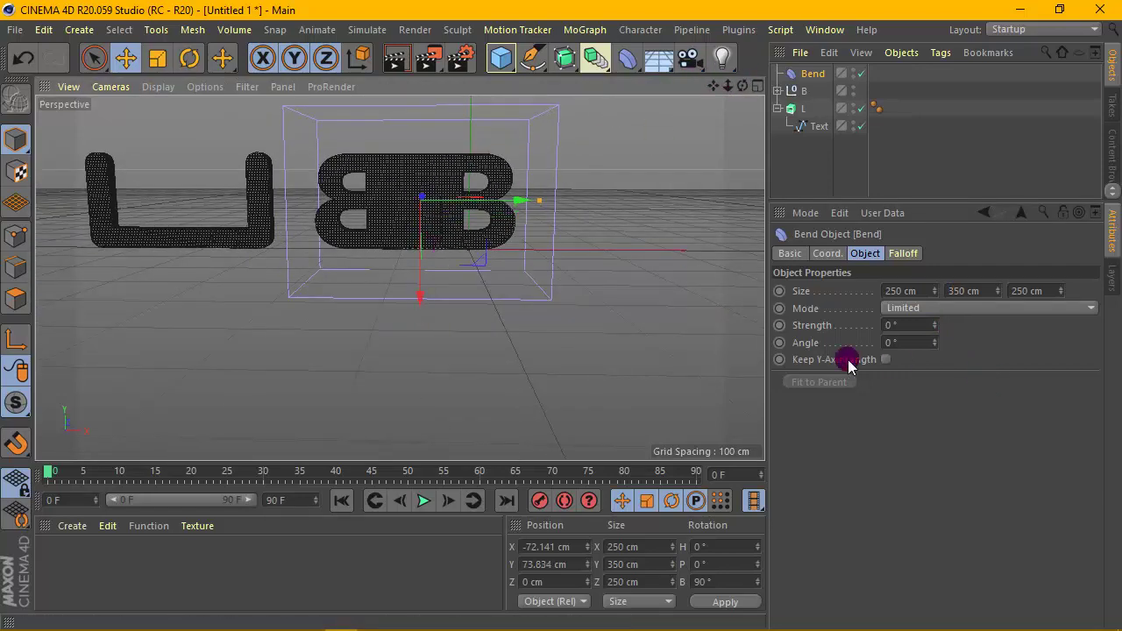
{"action": "left_click_drag", "start_coordinate": [936, 295], "coordinate": [922, 295]}
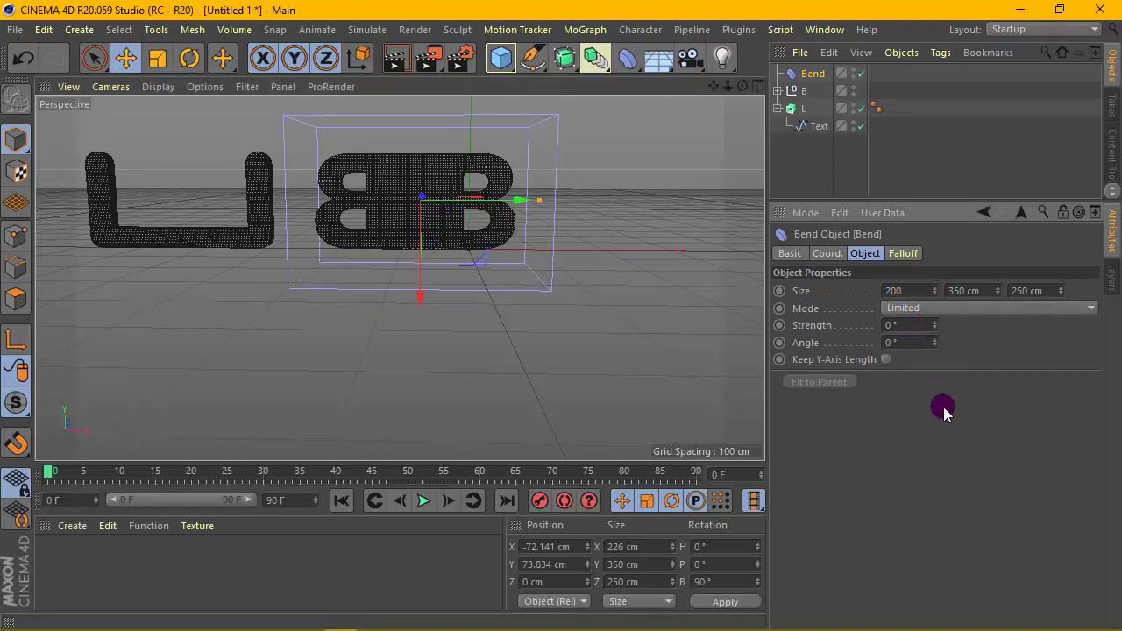
{"action": "key", "text": "Return"}
Set the Bend deformer's Z size to 150 cm
{"action": "left_click_drag", "start_coordinate": [743, 87], "coordinate": [399, 277]}
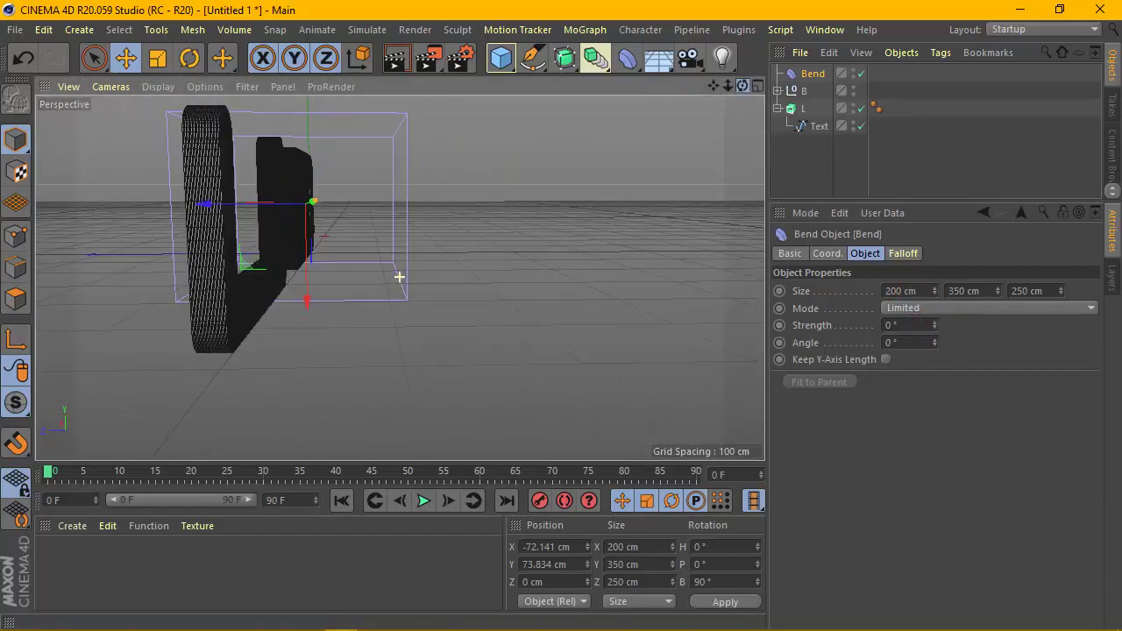
{"action": "left_click_drag", "start_coordinate": [715, 93], "coordinate": [715, 93]}
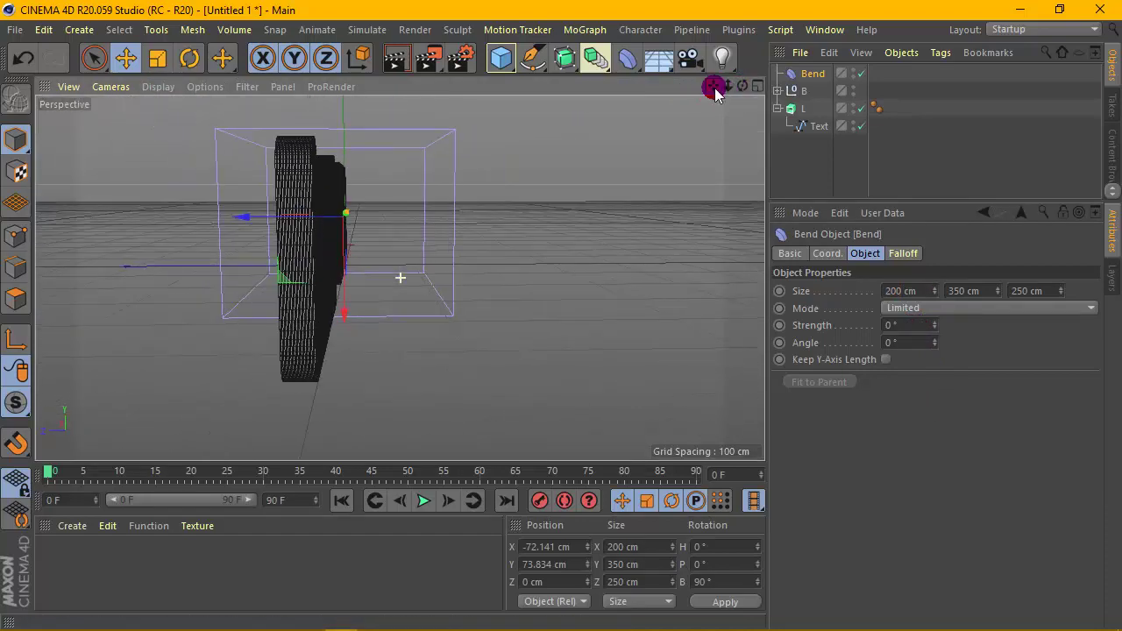
{"action": "left_click", "coordinate": [1043, 291]}
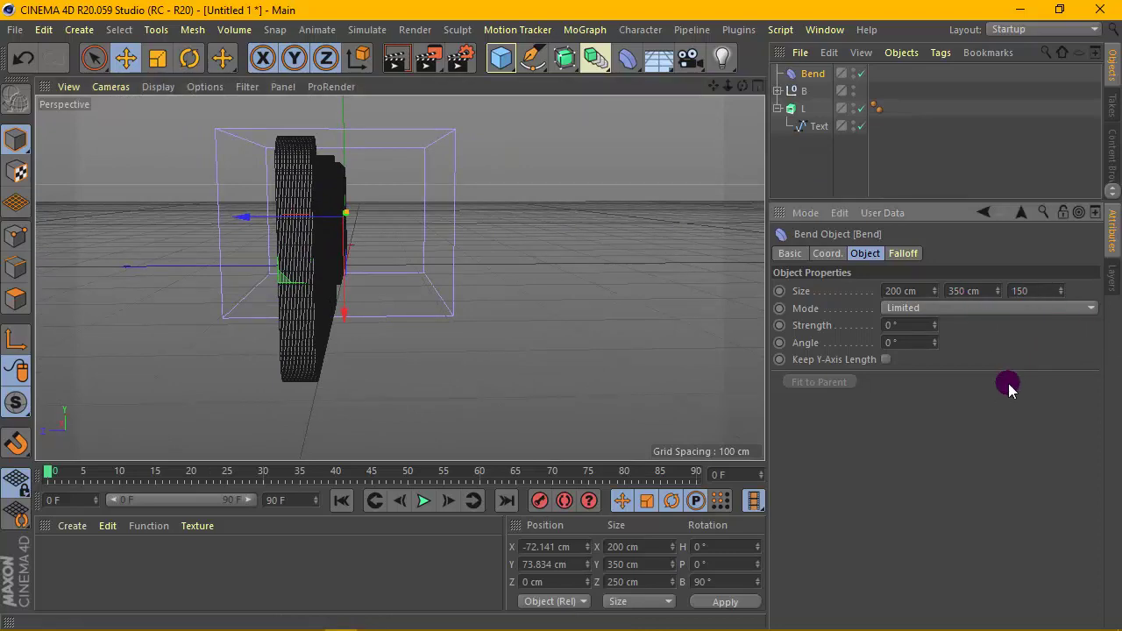
{"action": "key", "text": "Return"}
Centre the Bend deformer on the B shape by moving it to about X -80 cm and Z 11 cm
{"action": "scroll", "coordinate": [574, 184], "scroll_direction": "up", "scroll_amount": 2}
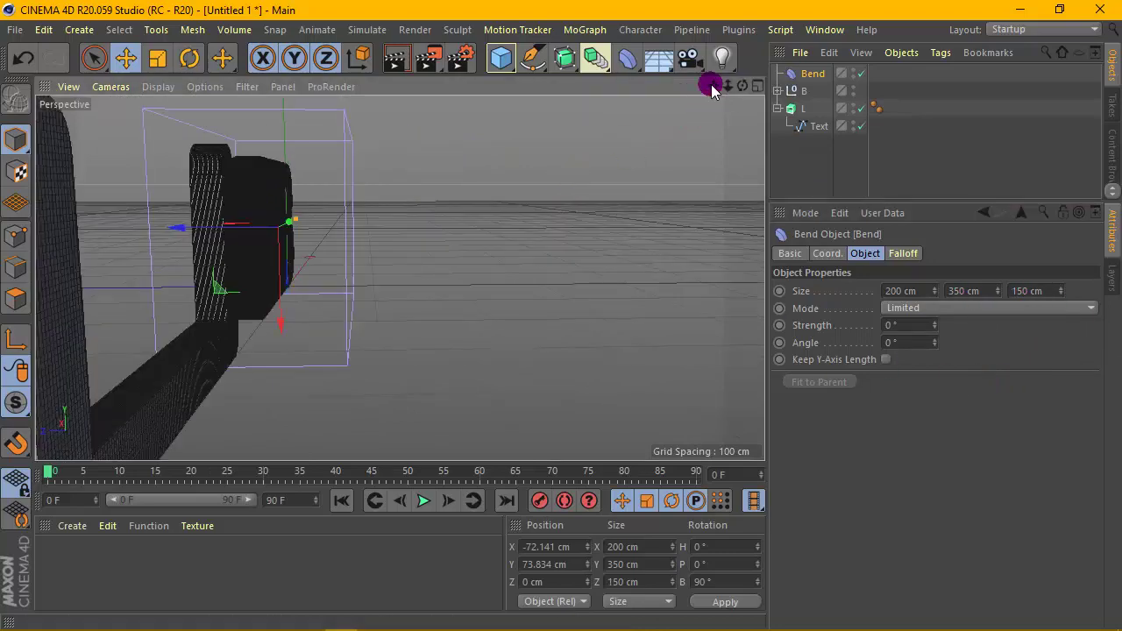
{"action": "left_click_drag", "start_coordinate": [712, 91], "coordinate": [711, 90]}
{"action": "left_click_drag", "start_coordinate": [282, 233], "coordinate": [267, 226]}
{"action": "left_click_drag", "start_coordinate": [743, 85], "coordinate": [712, 87]}
{"action": "scroll", "coordinate": [651, 133], "scroll_direction": "down", "scroll_amount": 2}
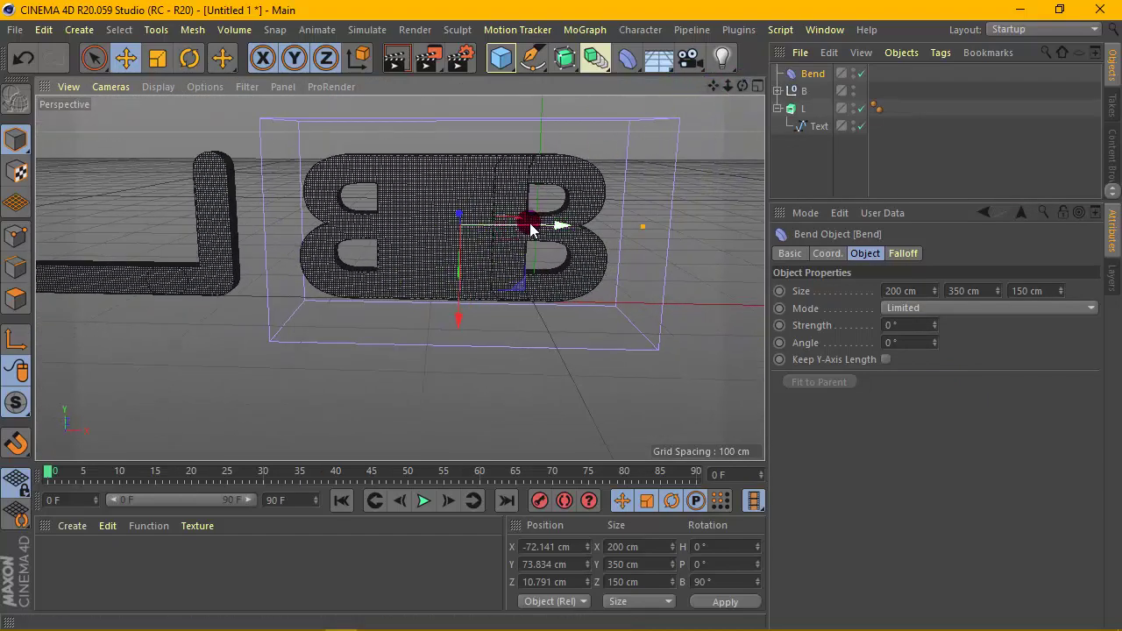
{"action": "left_click_drag", "start_coordinate": [530, 224], "coordinate": [522, 222]}
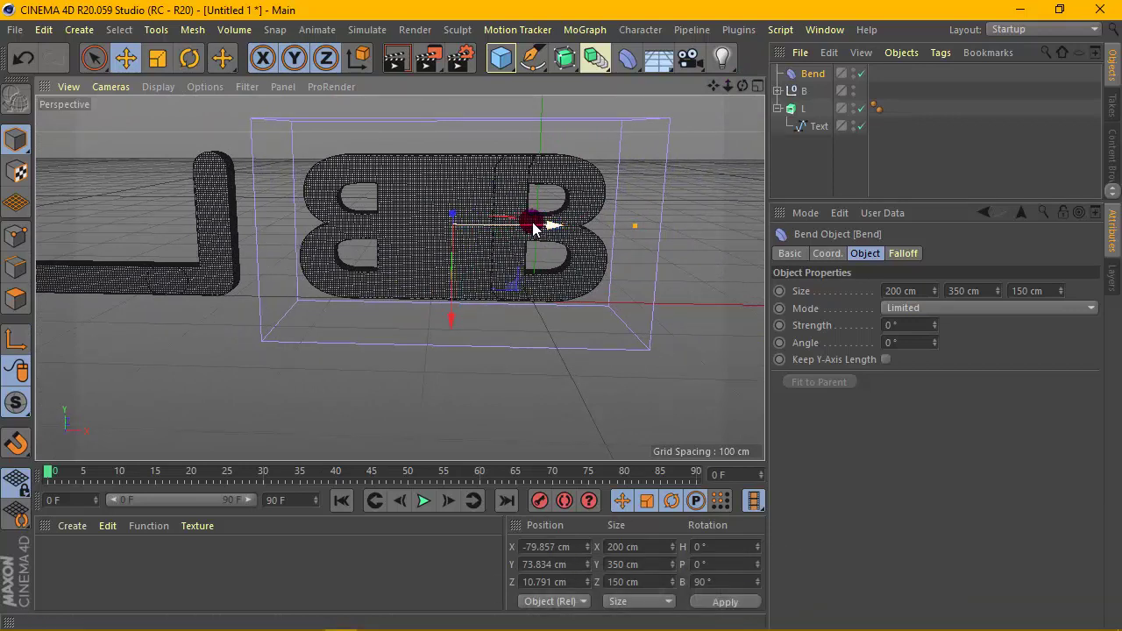
Place the Bend deformer under the B Null, with a 90° angle and Keep Y-Axis Length enabled
{"action": "left_click", "coordinate": [811, 76]}
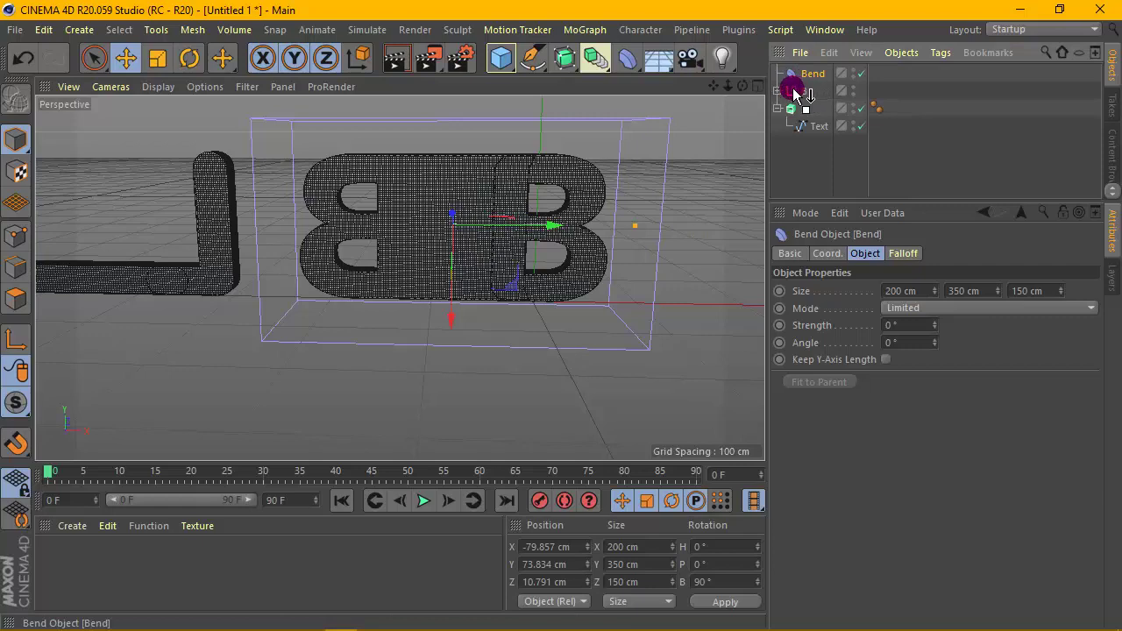
{"action": "left_click_drag", "start_coordinate": [798, 93], "coordinate": [797, 90]}
{"action": "left_click", "coordinate": [893, 343]}
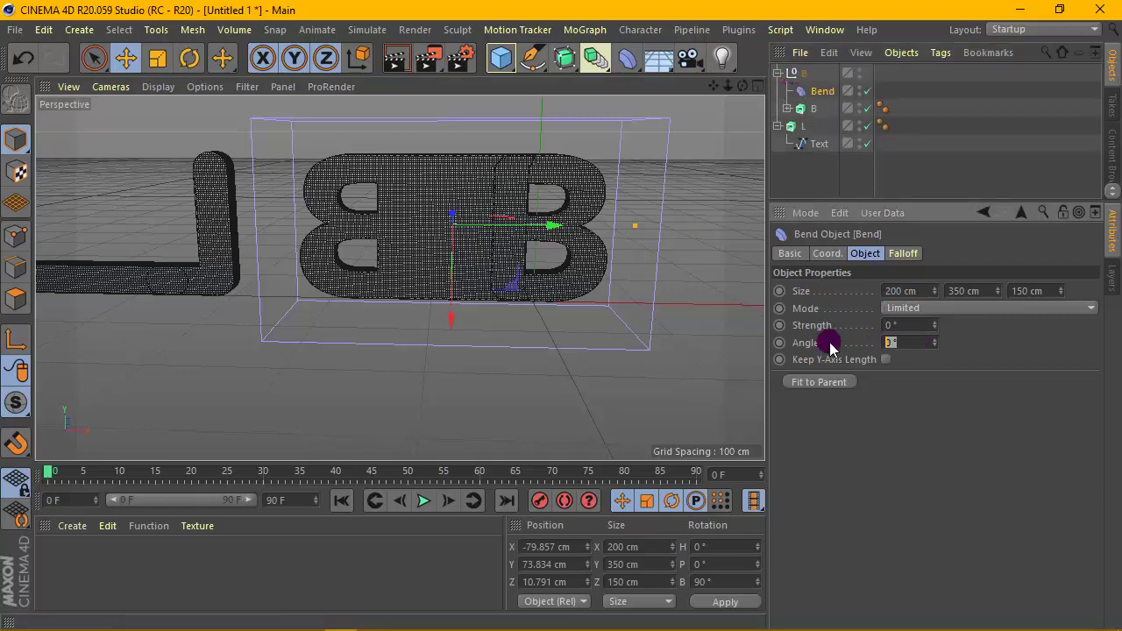
{"action": "left_click", "coordinate": [937, 401]}
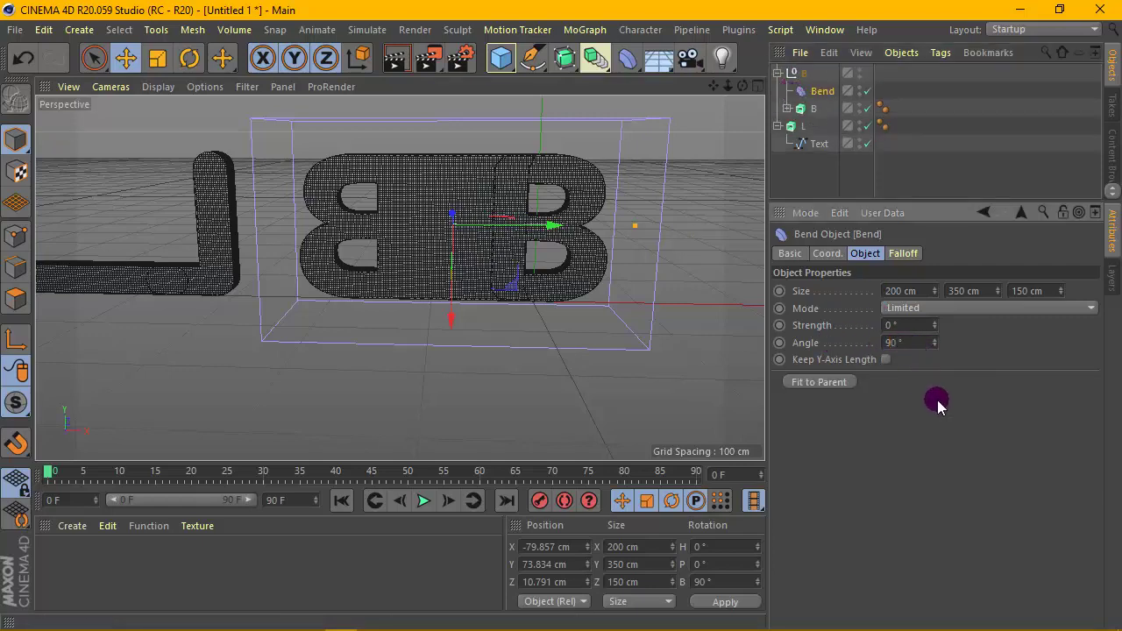
{"action": "scroll", "coordinate": [430, 237], "scroll_direction": "down", "scroll_amount": 2}
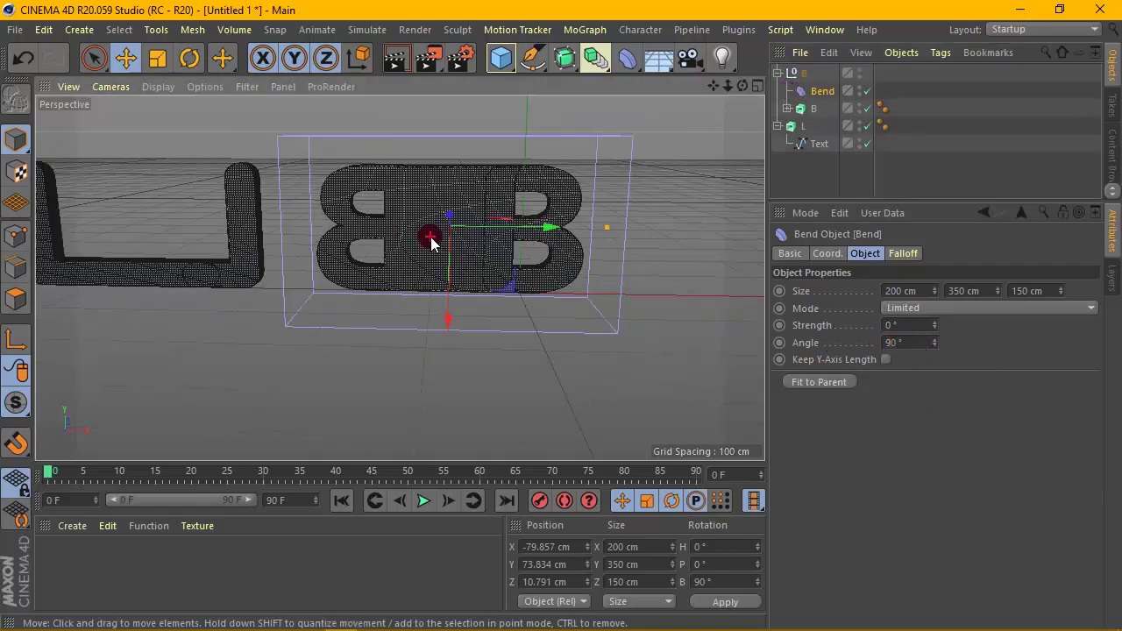
{"action": "left_click", "coordinate": [888, 360]}
Try bending the B shape with a Bend strength of -355°
{"action": "left_click_drag", "start_coordinate": [934, 325], "coordinate": [935, 403]}
{"action": "key", "text": "ctrl+z"}
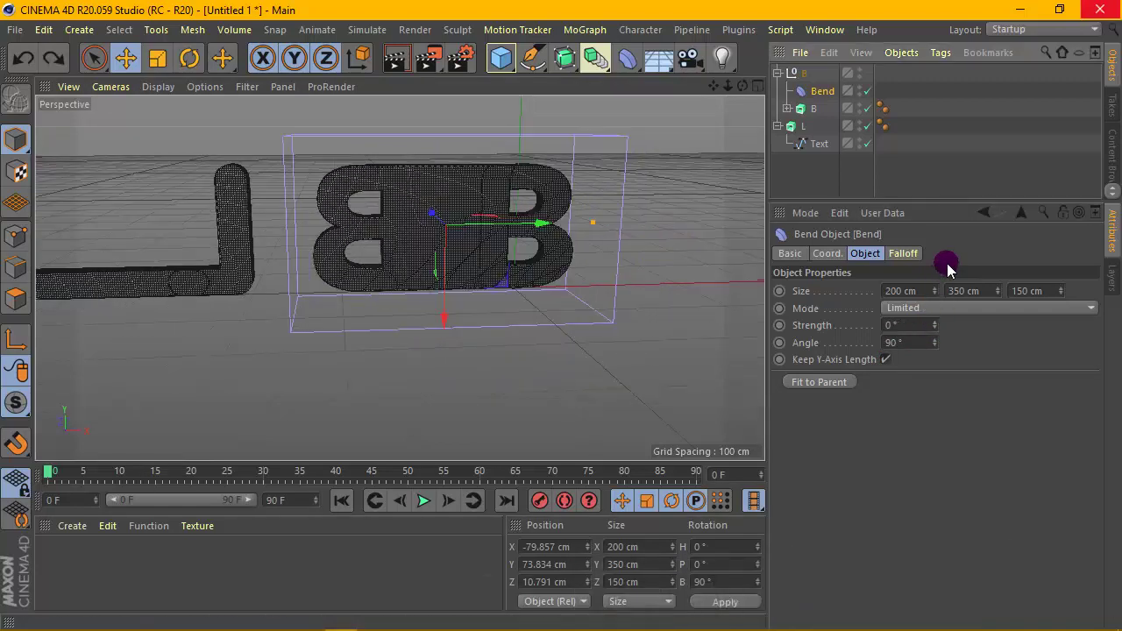
{"action": "mouse_move", "coordinate": [934, 326]}
{"action": "left_mouse_down"}
{"action": "mouse_move", "coordinate": [935, 225]}
{"action": "mouse_move", "coordinate": [935, 592]}
{"action": "mouse_move", "coordinate": [937, 324]}
{"action": "left_mouse_up"}
{"action": "left_click_drag", "start_coordinate": [743, 86], "coordinate": [951, 65]}
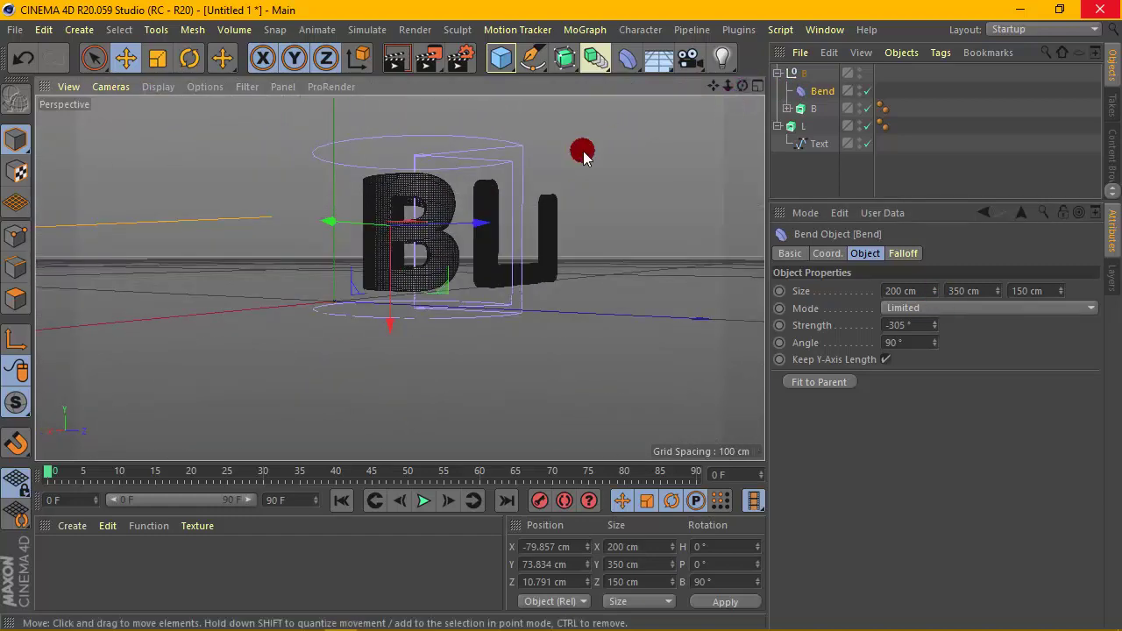
{"action": "scroll", "coordinate": [542, 188], "scroll_direction": "up", "scroll_amount": 5}
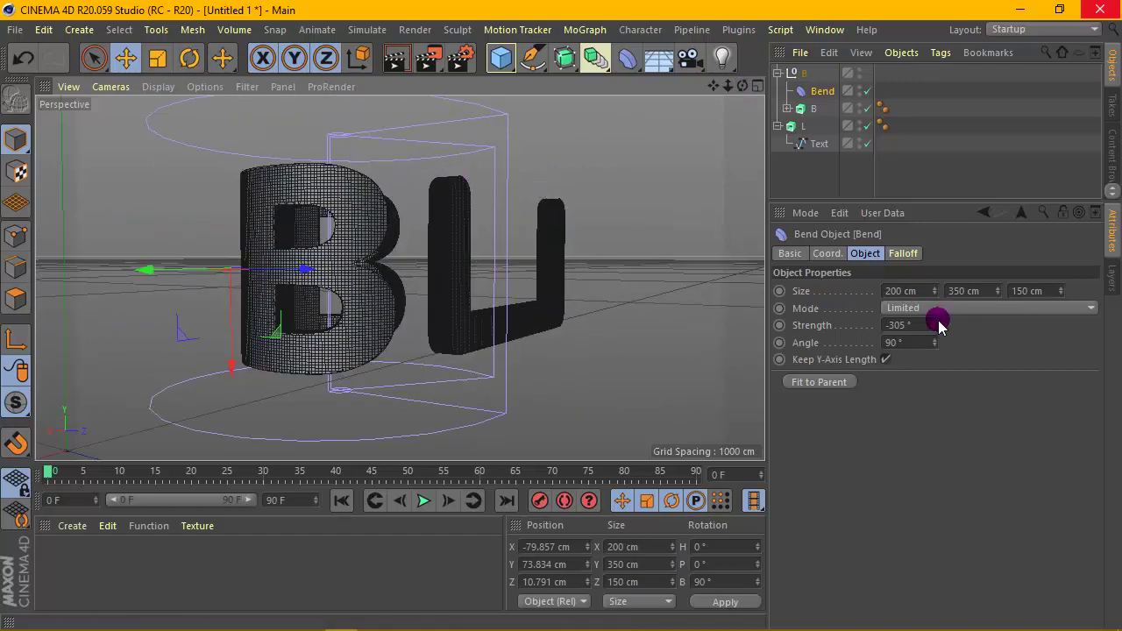
{"action": "mouse_move", "coordinate": [937, 324]}
{"action": "left_mouse_down"}
{"action": "mouse_move", "coordinate": [936, 338]}
{"action": "mouse_move", "coordinate": [940, 325]}
{"action": "left_mouse_up"}
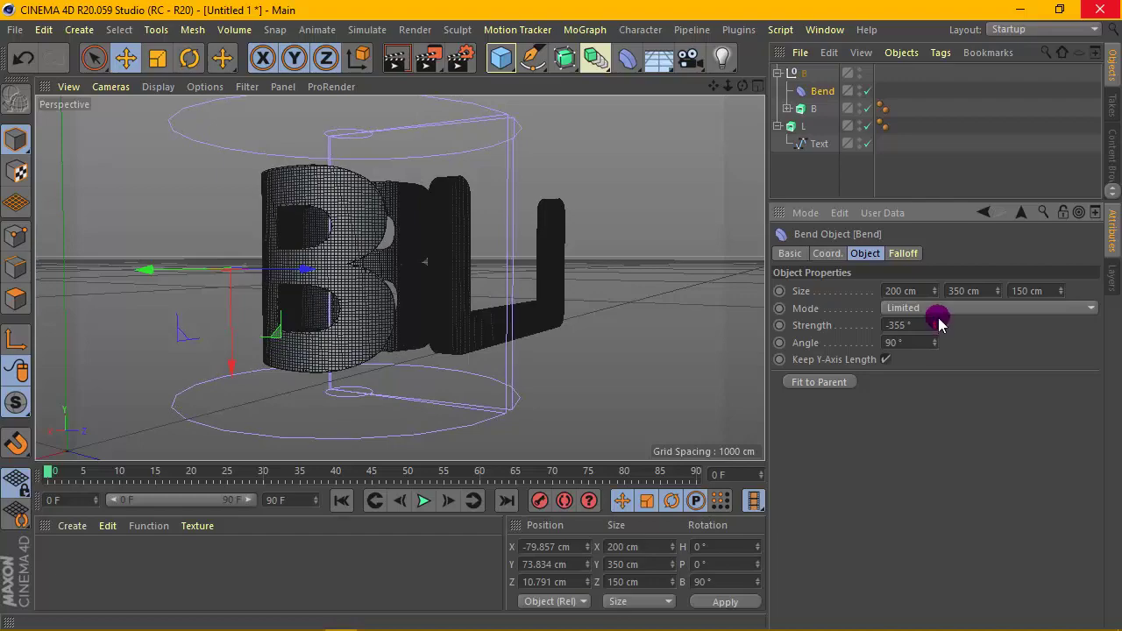
Render the active view to check the bent B shape
{"action": "left_click_drag", "start_coordinate": [742, 86], "coordinate": [721, 104]}
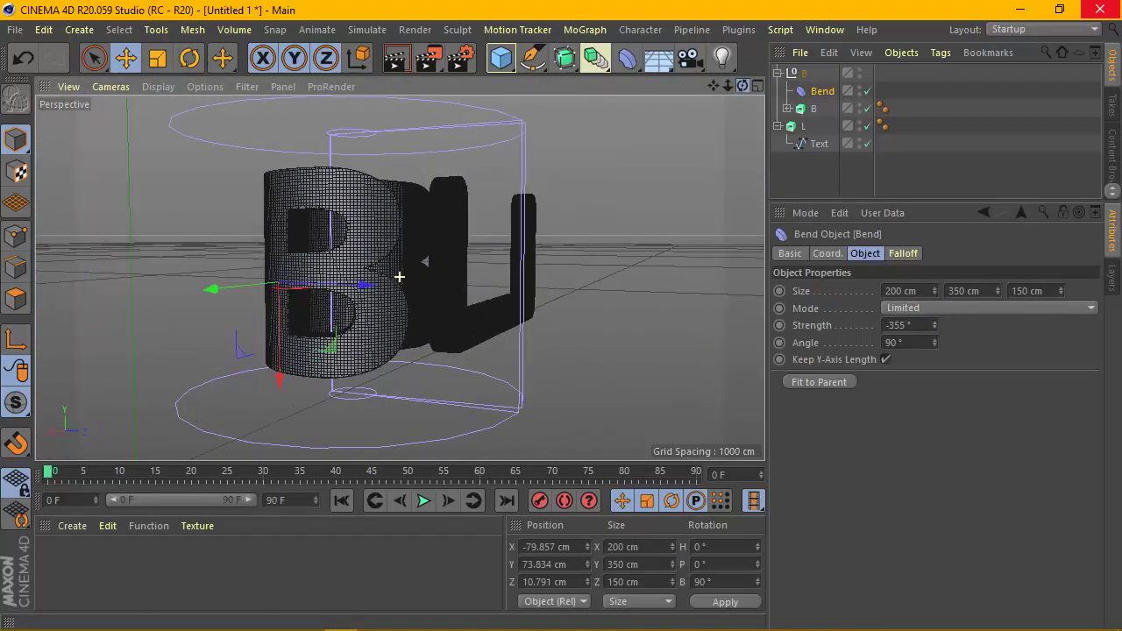
{"action": "scroll", "coordinate": [366, 200], "scroll_direction": "down", "scroll_amount": 1}
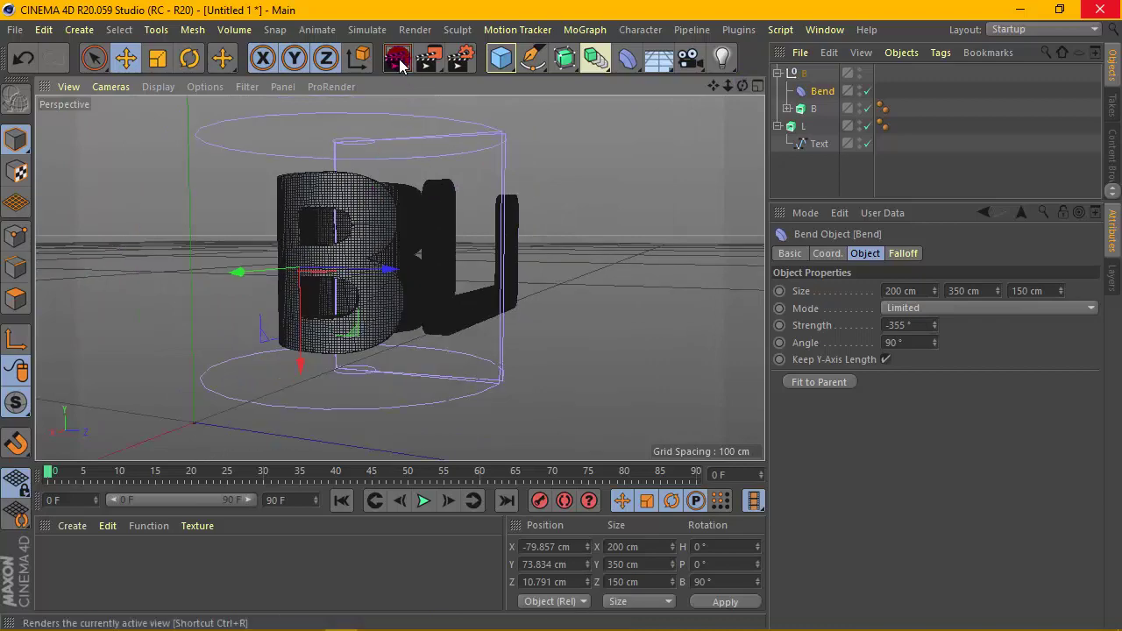
{"action": "left_click", "coordinate": [400, 66]}
{"action": "scroll", "coordinate": [422, 182], "scroll_direction": "up", "scroll_amount": 3}
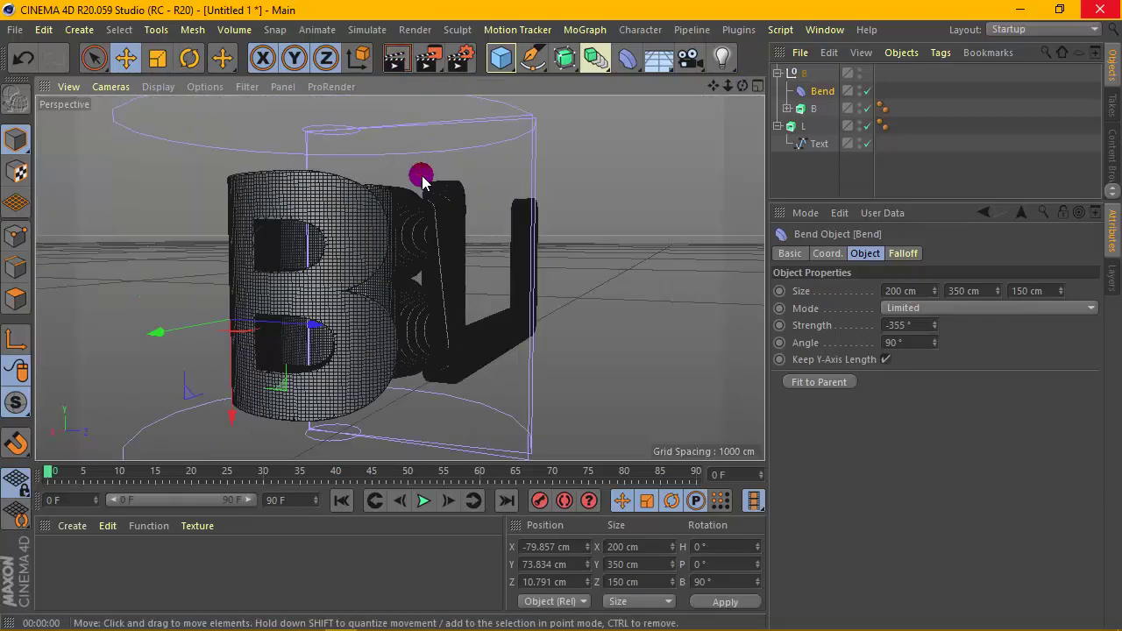
Move the L extrusion away from the B shape along X, to about -201 cm
{"action": "left_click_drag", "start_coordinate": [742, 86], "coordinate": [491, 85]}
{"action": "scroll", "coordinate": [368, 262], "scroll_direction": "down", "scroll_amount": 3}
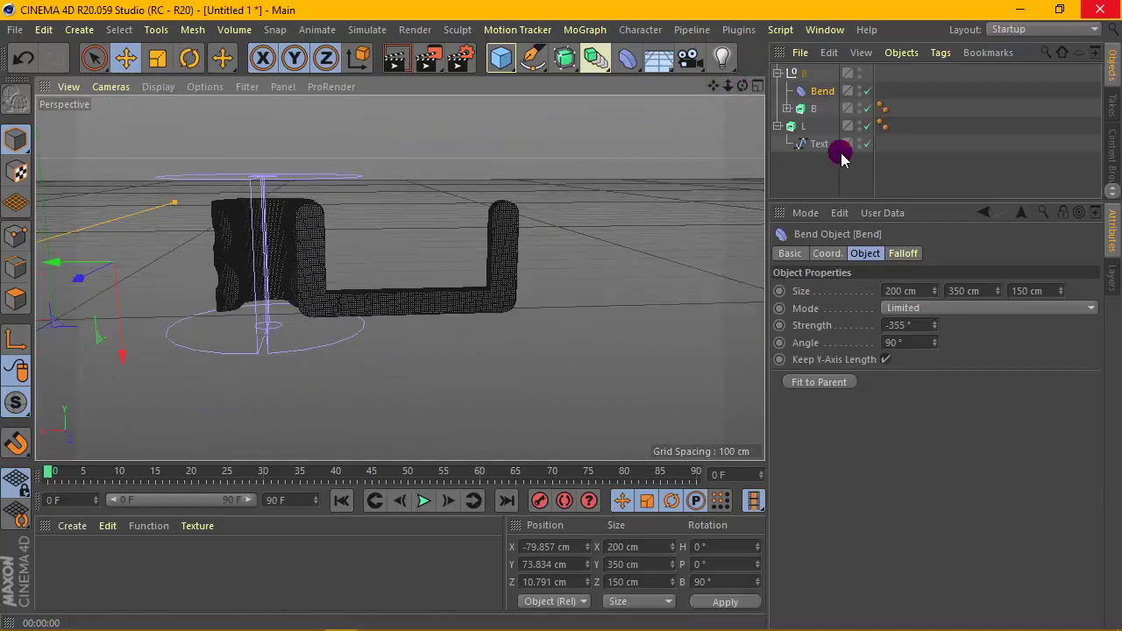
{"action": "left_click", "coordinate": [803, 126]}
{"action": "scroll", "coordinate": [504, 256], "scroll_direction": "down", "scroll_amount": 3}
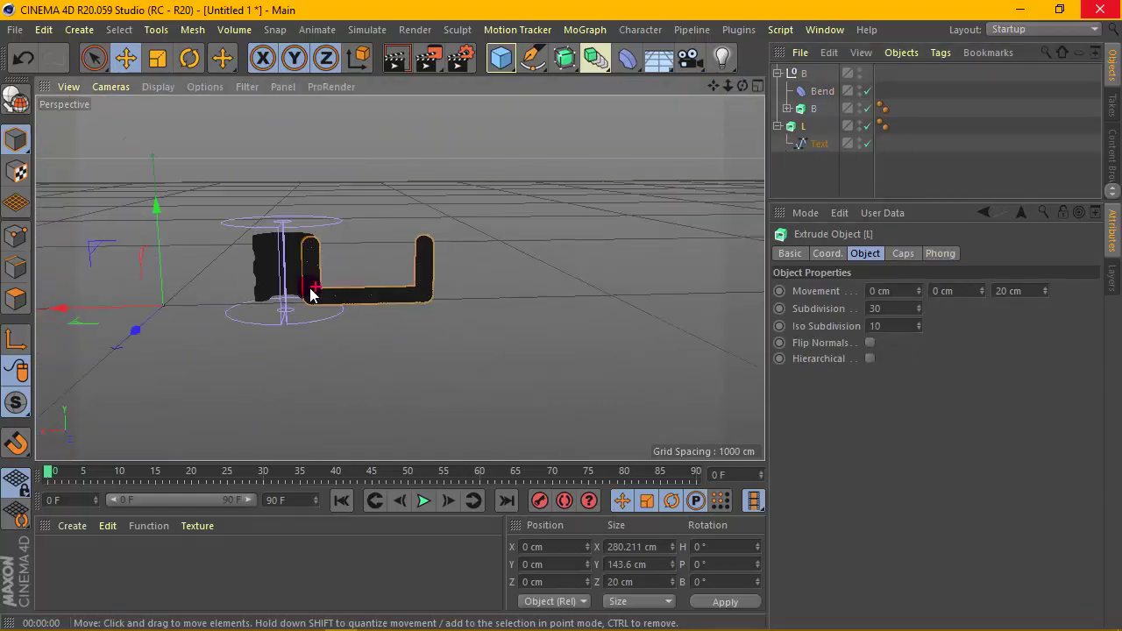
{"action": "left_click_drag", "start_coordinate": [147, 318], "coordinate": [232, 300]}
{"action": "scroll", "coordinate": [502, 267], "scroll_direction": "up", "scroll_amount": 3}
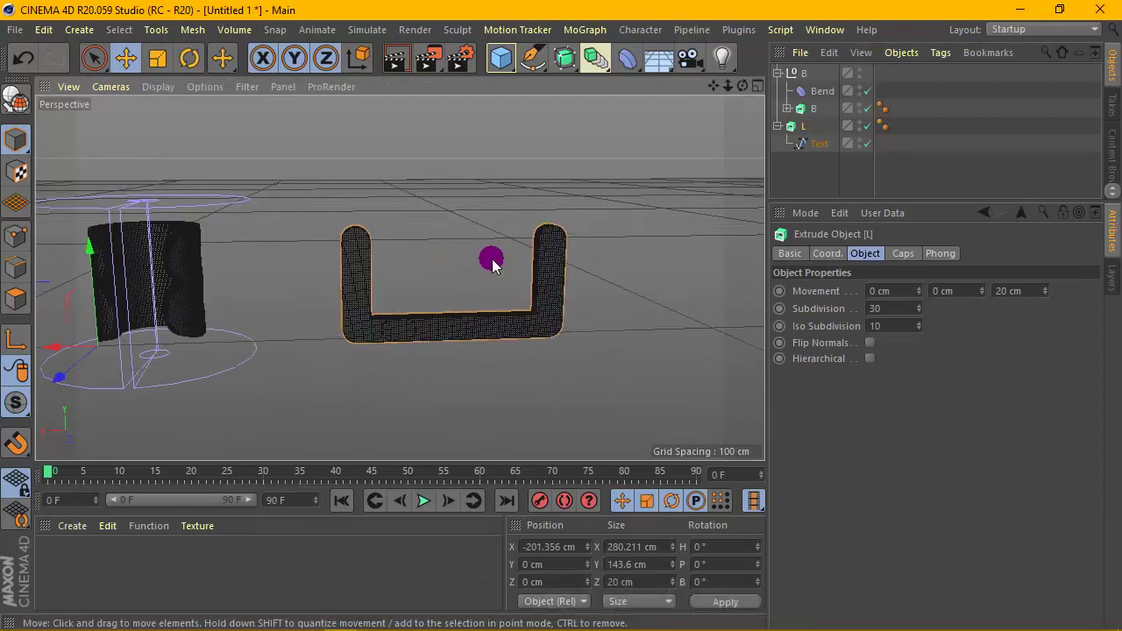
Switch the viewport display to smooth shading without wireframe lines and inspect both letter shapes
{"action": "left_click", "coordinate": [157, 87]}
{"action": "left_click", "coordinate": [171, 111]}
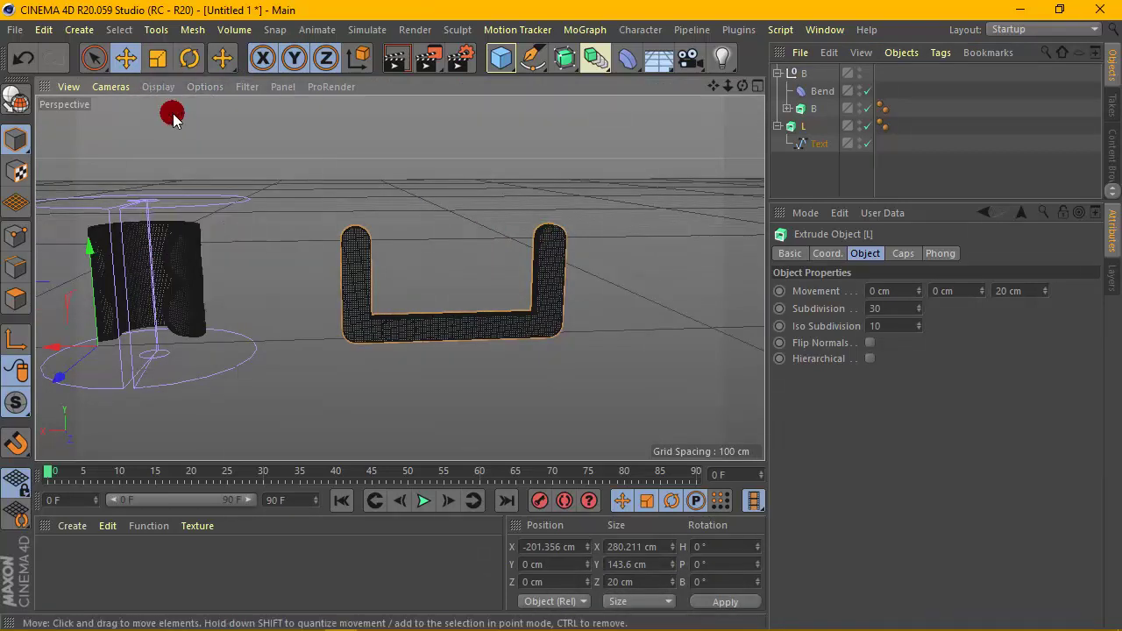
{"action": "left_click_drag", "start_coordinate": [742, 86], "coordinate": [863, 79]}
{"action": "left_click_drag", "start_coordinate": [744, 86], "coordinate": [415, 261]}
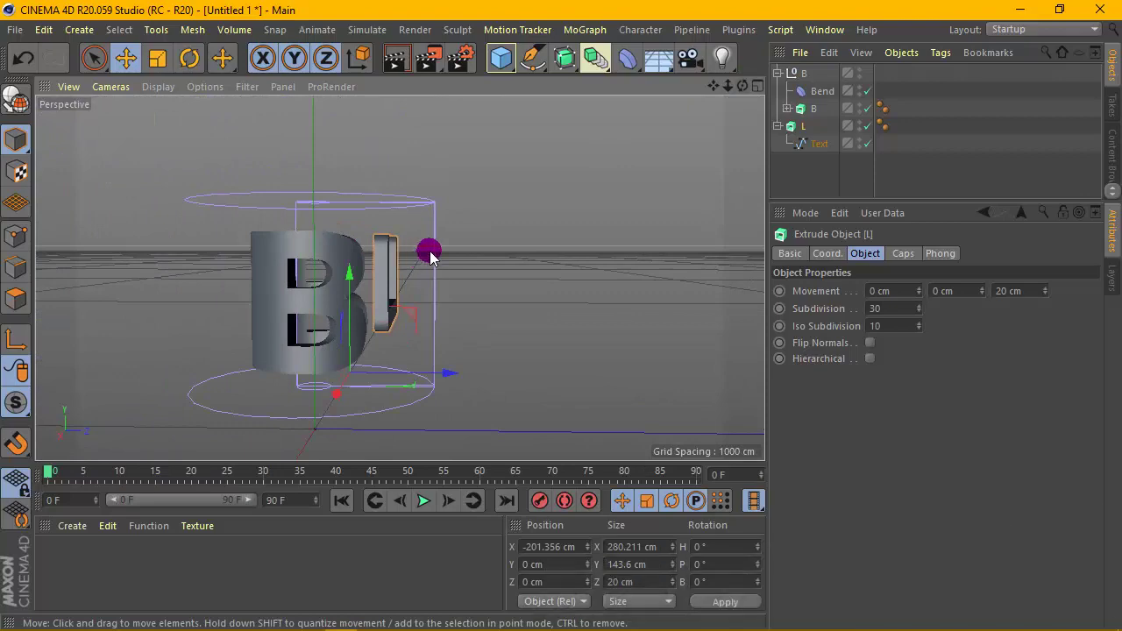
{"action": "left_click_drag", "start_coordinate": [743, 85], "coordinate": [399, 277]}
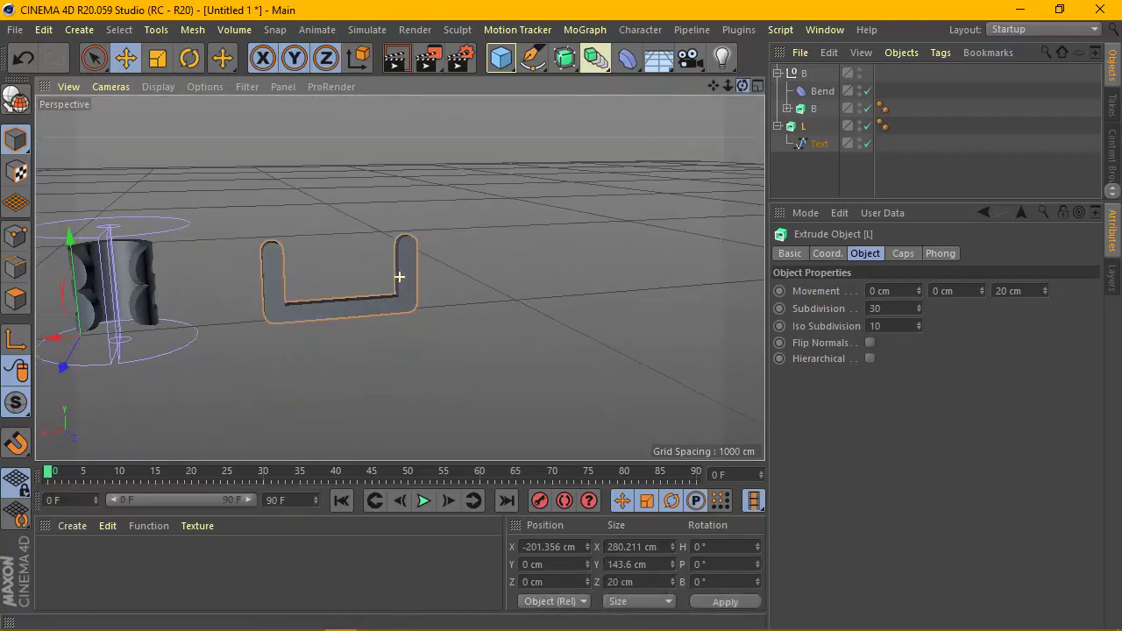
{"action": "left_click_drag", "start_coordinate": [717, 86], "coordinate": [400, 277]}
{"action": "scroll", "coordinate": [332, 254], "scroll_direction": "up", "scroll_amount": 1}
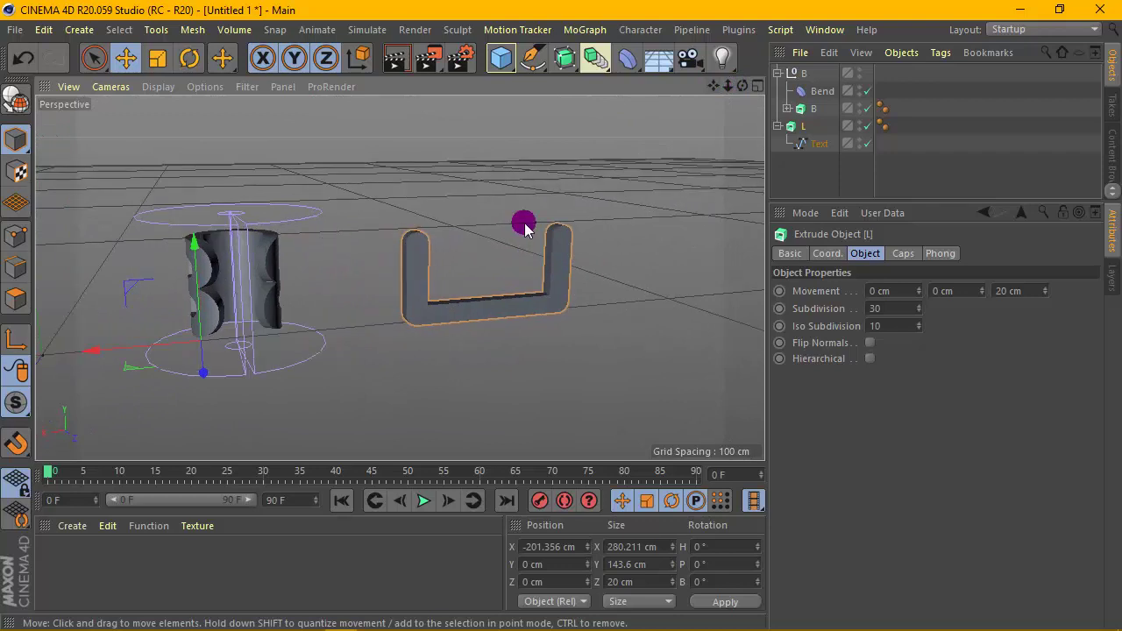
Set the strength of the B shape's Bend deformer to -273°
{"action": "left_click", "coordinate": [829, 93]}
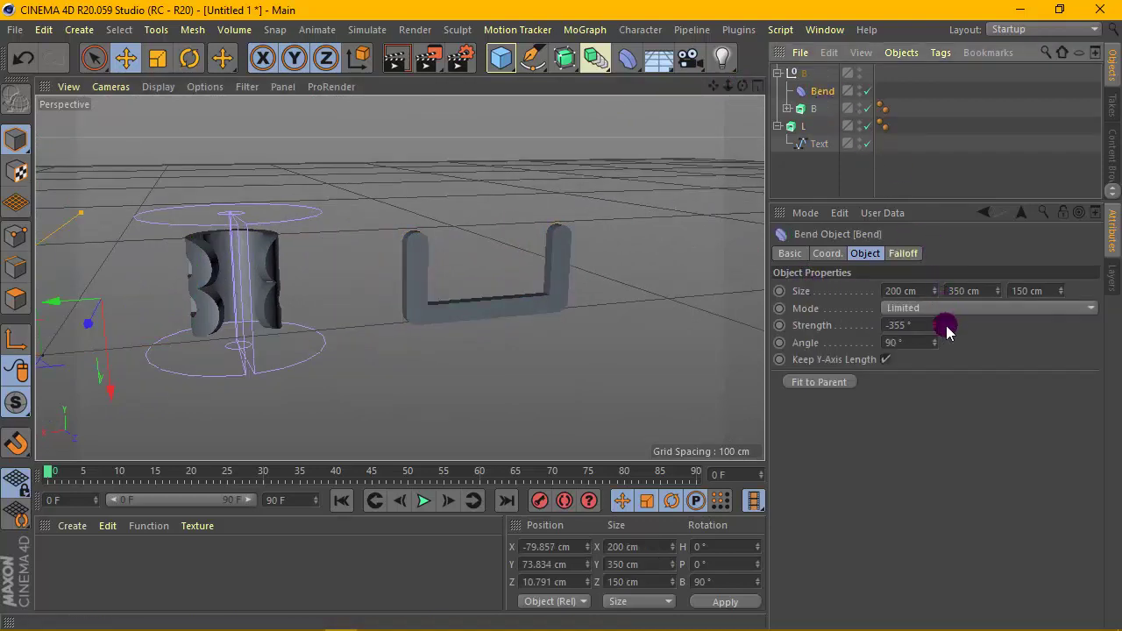
{"action": "left_click_drag", "start_coordinate": [935, 326], "coordinate": [980, 325]}
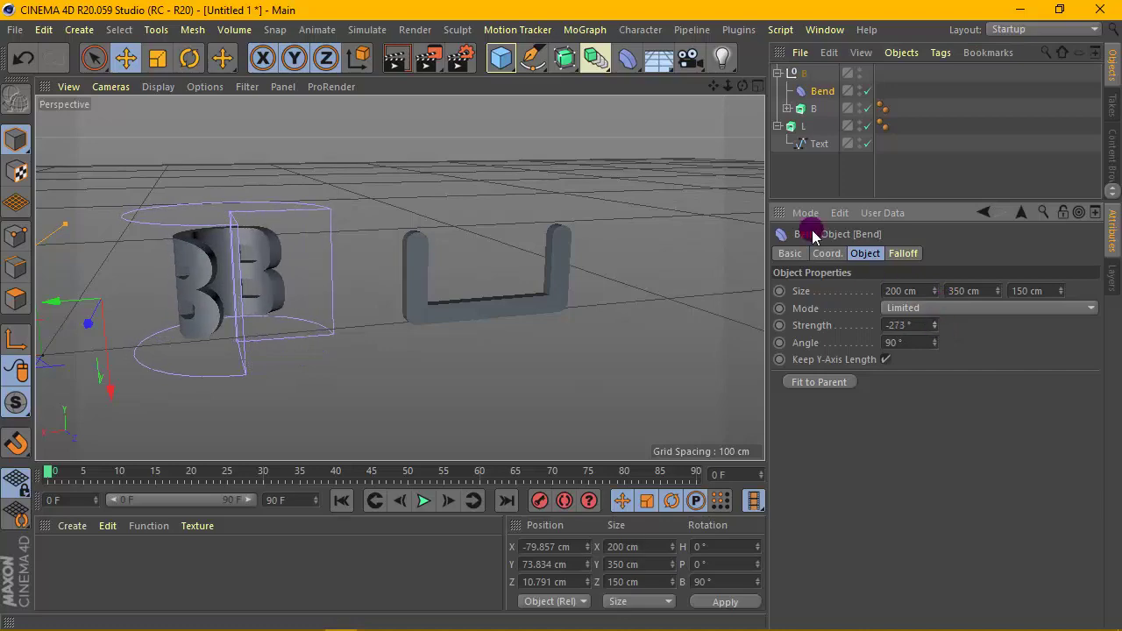
{"action": "left_click_drag", "start_coordinate": [745, 96], "coordinate": [741, 83]}
{"action": "scroll", "coordinate": [308, 296], "scroll_direction": "up", "scroll_amount": 3}
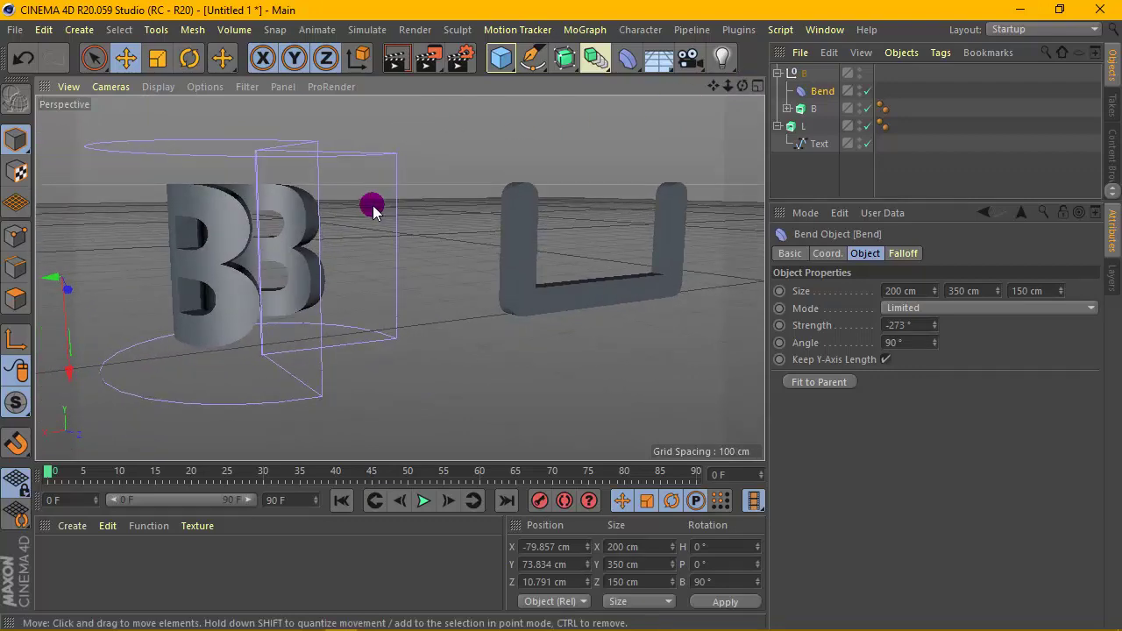
{"action": "left_click_drag", "start_coordinate": [391, 235], "coordinate": [397, 258], "text": "alt"}
{"action": "scroll", "coordinate": [398, 255], "scroll_direction": "up", "scroll_amount": 3}
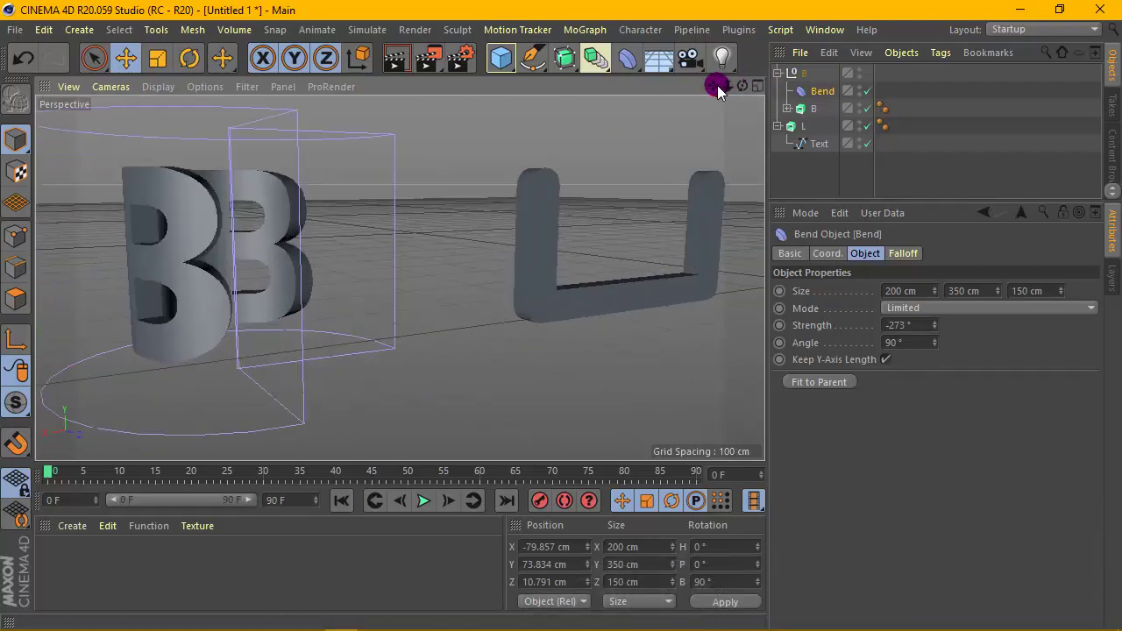
Duplicate the B shape's Bend deformer outside the Nulls and set the copy's strength to 0°
{"action": "left_click_drag", "start_coordinate": [718, 86], "coordinate": [742, 88]}
{"action": "left_click", "coordinate": [820, 91]}
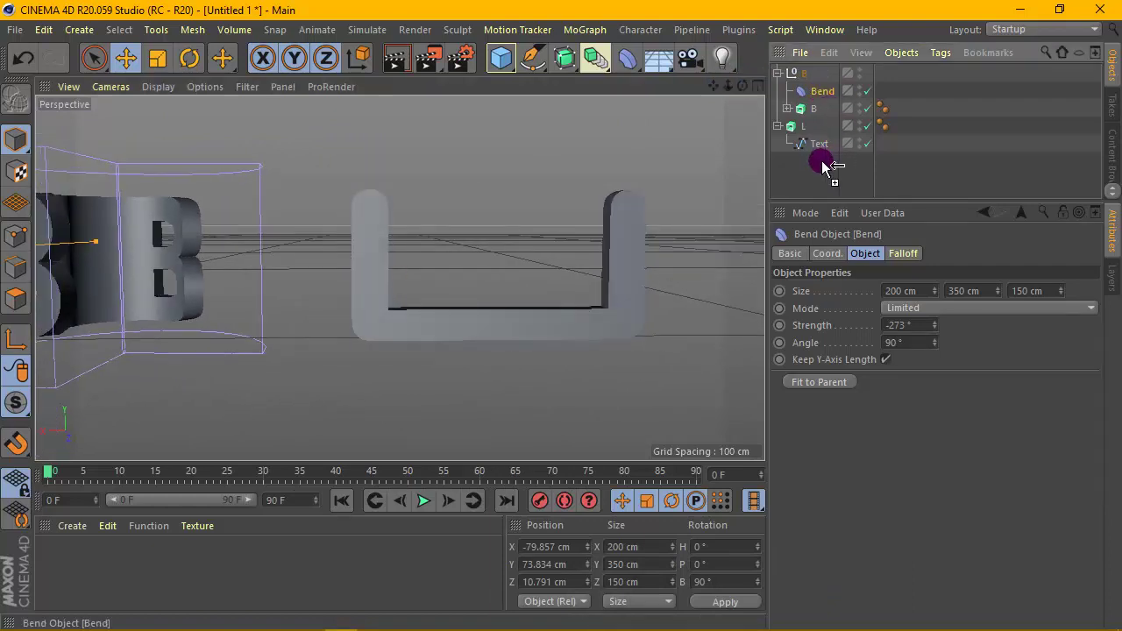
{"action": "left_click_drag", "start_coordinate": [822, 163], "coordinate": [824, 166], "text": "ctrl"}
{"action": "scroll", "coordinate": [207, 313], "scroll_direction": "down", "scroll_amount": 2}
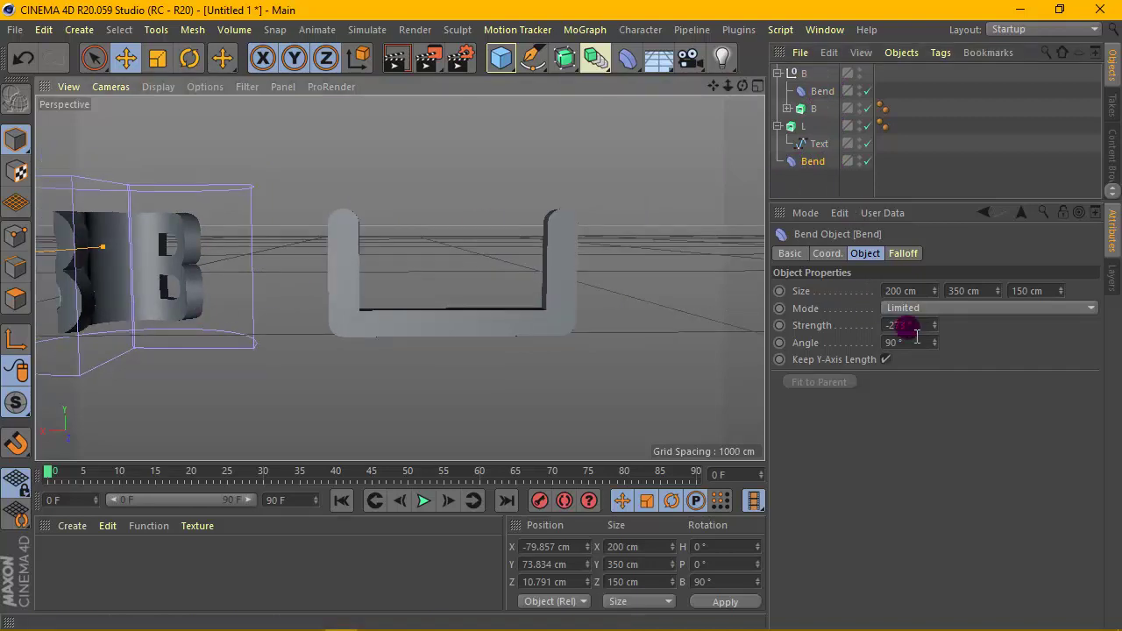
{"action": "left_click_drag", "start_coordinate": [916, 336], "coordinate": [877, 325]}
Move the duplicated Bend deformer along X to about -646 cm so that it encloses the L shape
{"action": "scroll", "coordinate": [156, 263], "scroll_direction": "down", "scroll_amount": 3}
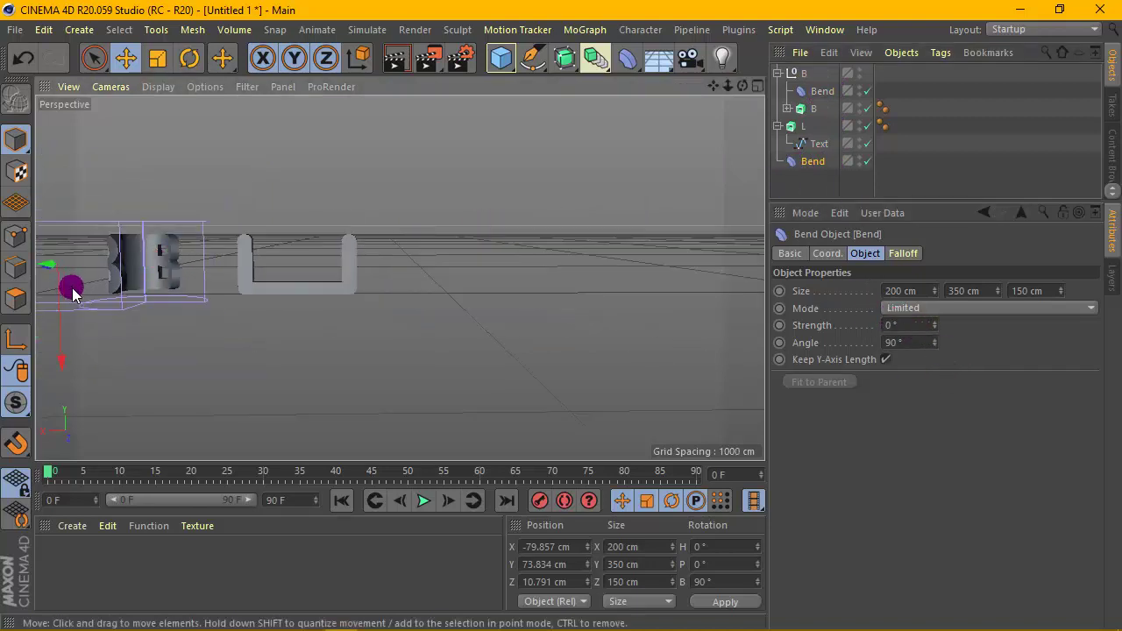
{"action": "scroll", "coordinate": [72, 287], "scroll_direction": "down", "scroll_amount": 2}
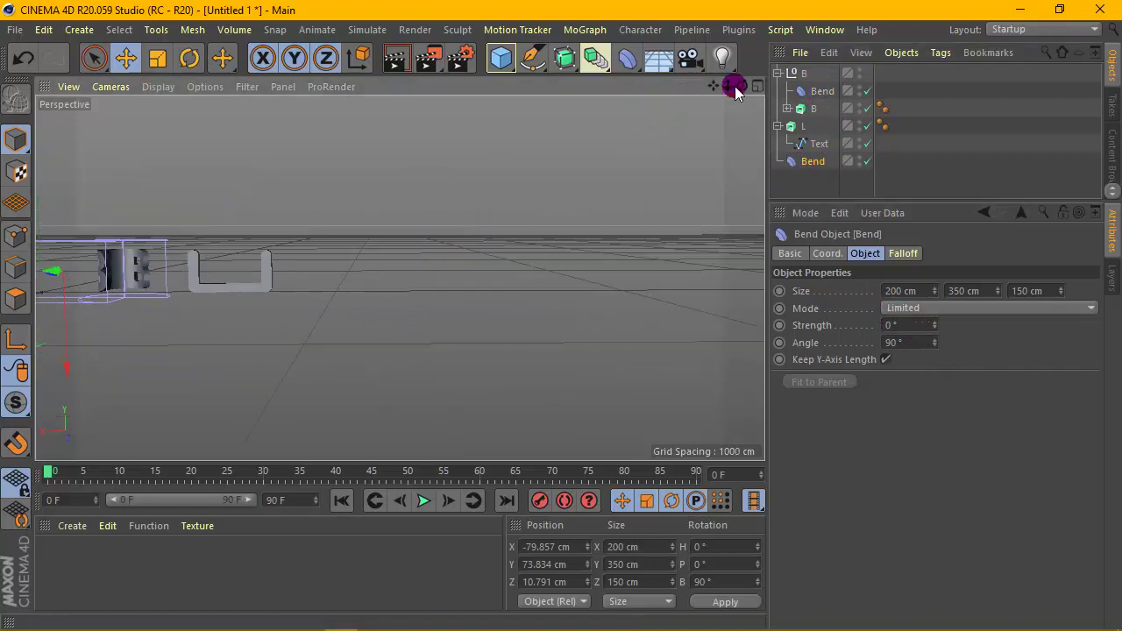
{"action": "left_click_drag", "start_coordinate": [715, 86], "coordinate": [323, 170]}
{"action": "left_click_drag", "start_coordinate": [79, 251], "coordinate": [244, 261]}
{"action": "scroll", "coordinate": [302, 260], "scroll_direction": "up", "scroll_amount": 5}
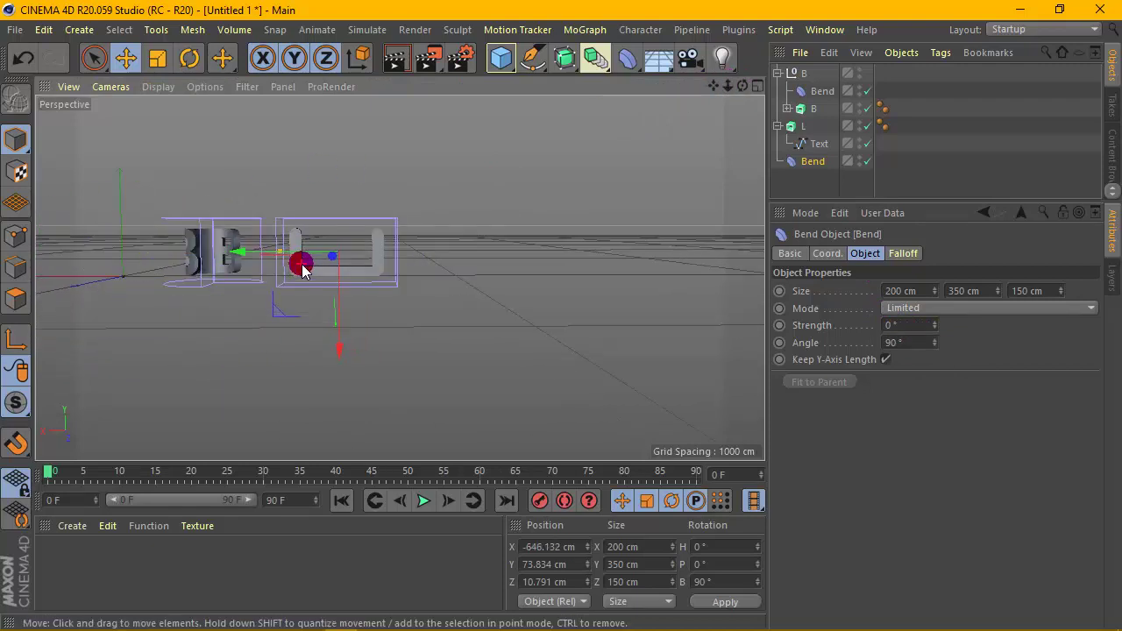
Group the L extrusion in a Null and name the Null L
{"action": "left_click", "coordinate": [817, 129]}
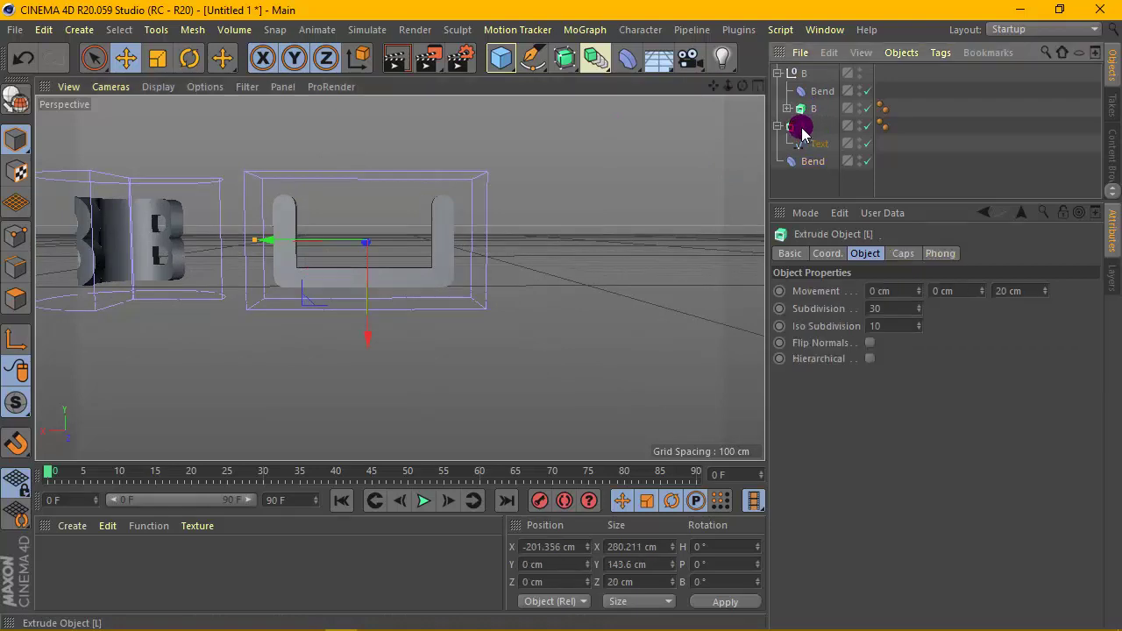
{"action": "left_click", "coordinate": [780, 126]}
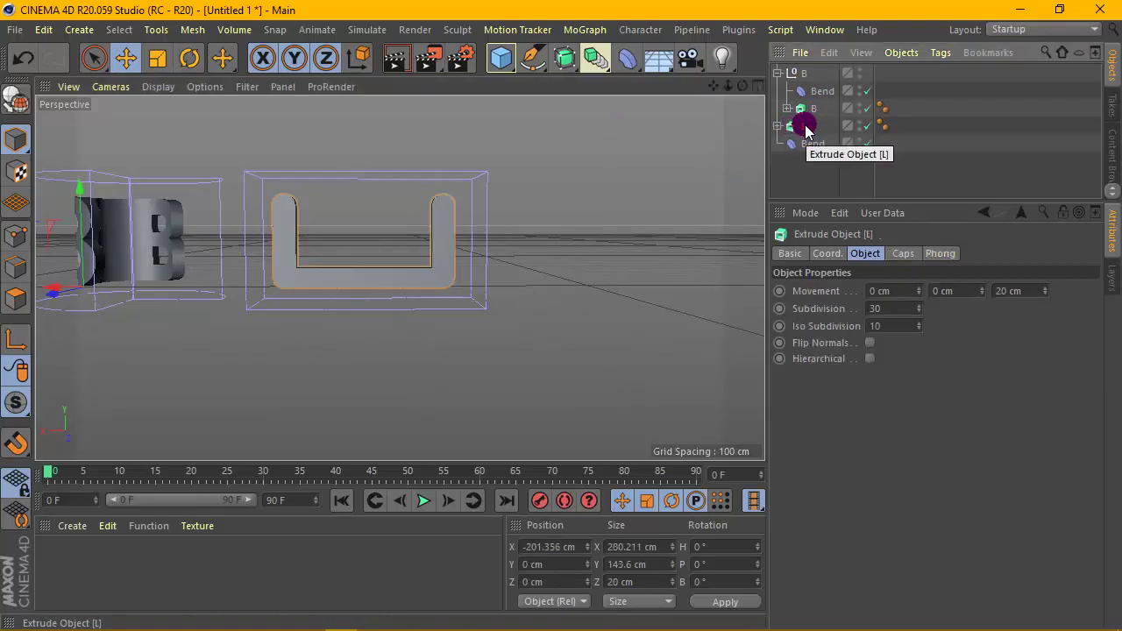
{"action": "key", "text": "alt+g"}
{"action": "double_click", "coordinate": [814, 127]}
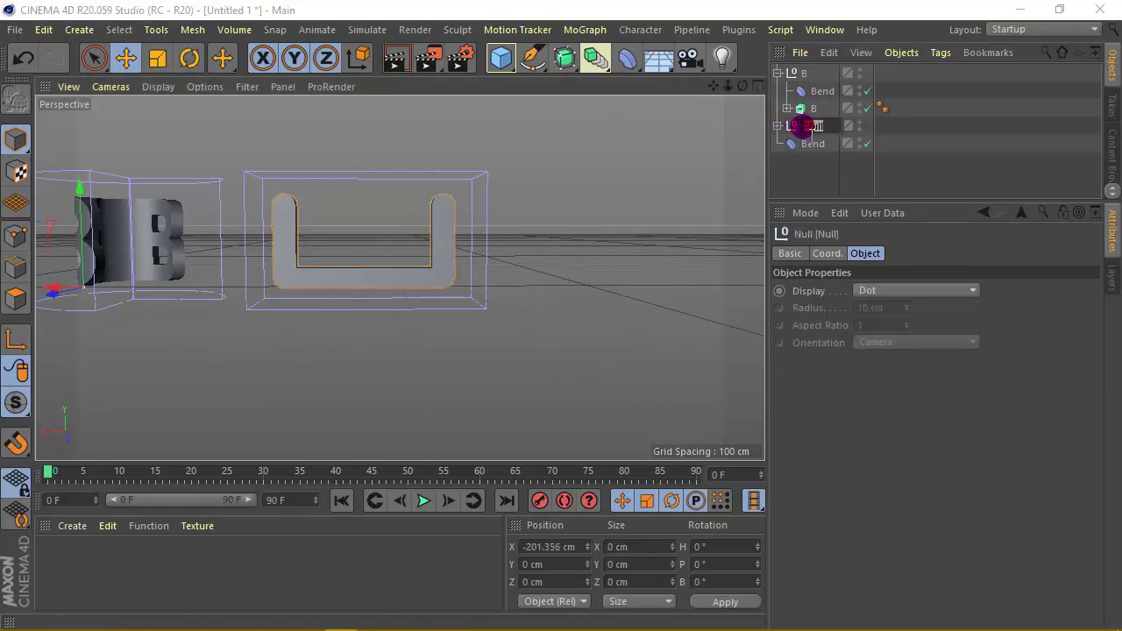
Nest the duplicated Bend deformer inside the L Null, above the L extrusion
{"action": "left_click", "coordinate": [778, 73]}
{"action": "left_click", "coordinate": [801, 93]}
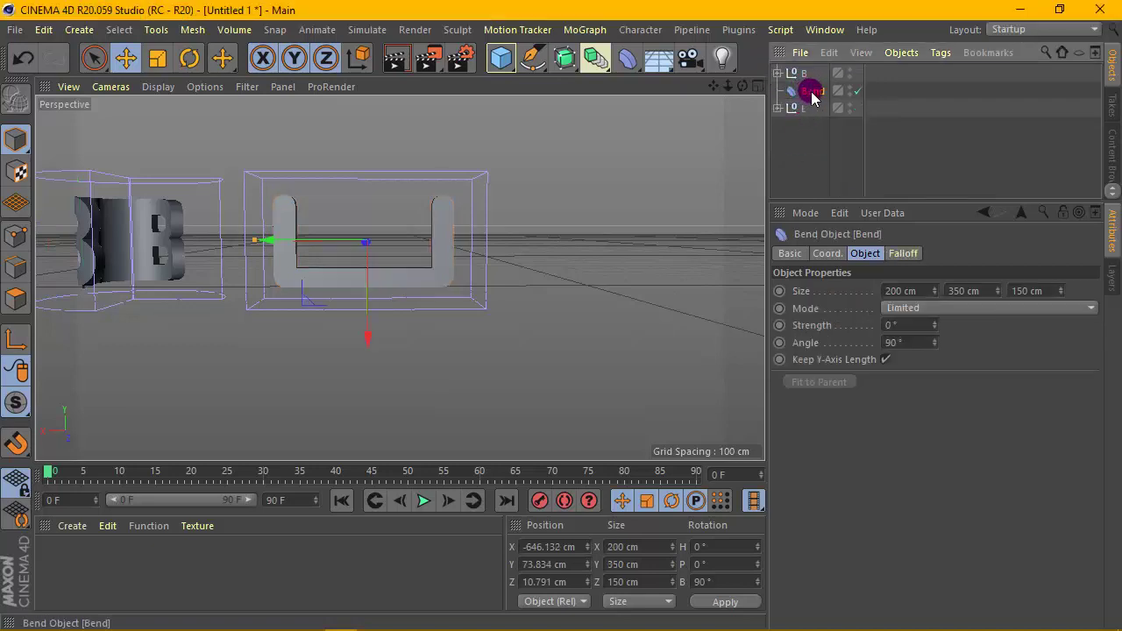
{"action": "left_click_drag", "start_coordinate": [797, 110], "coordinate": [797, 112]}
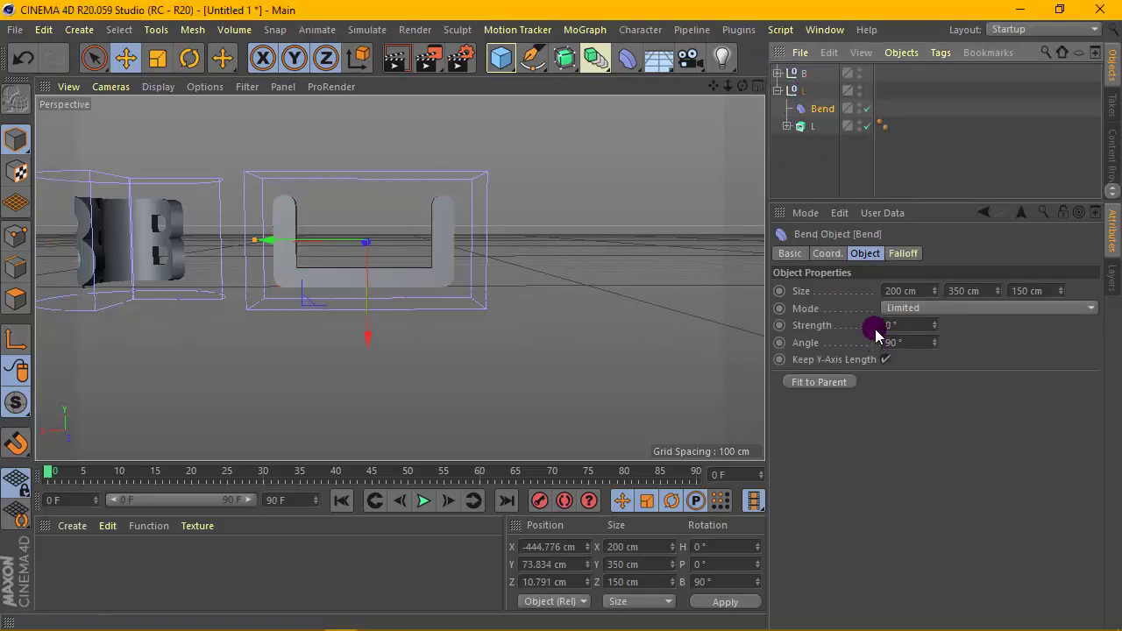
Set the strength of the L shape's Bend deformer to 273°, the opposite of the B shape's bend
{"action": "key", "text": "h"}
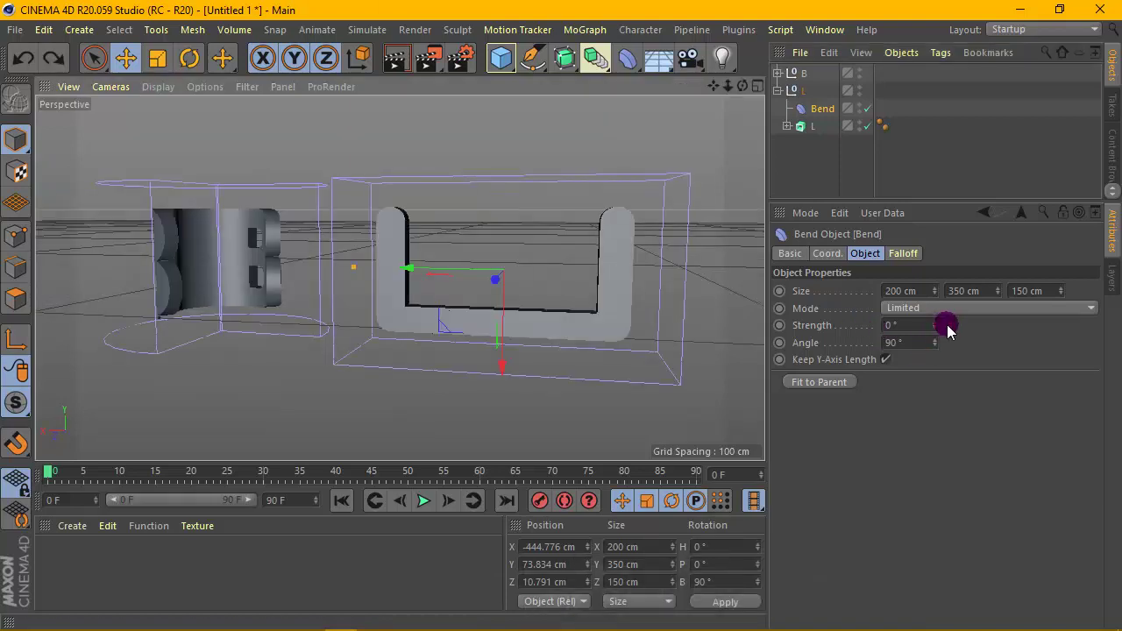
{"action": "left_click_drag", "start_coordinate": [935, 325], "coordinate": [1035, 325]}
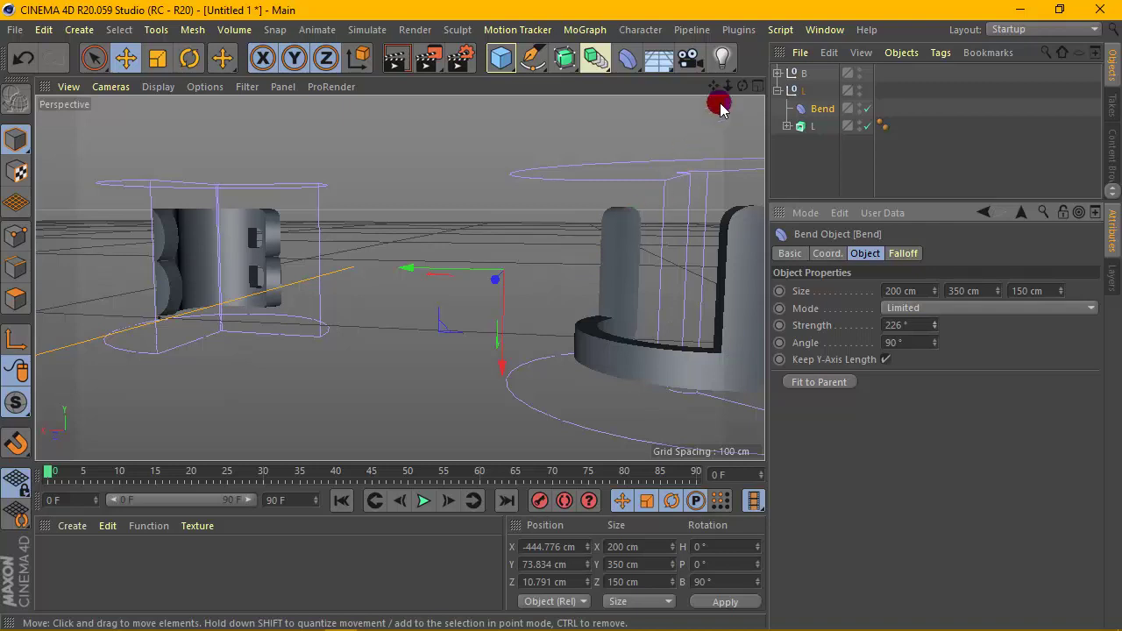
{"action": "left_click_drag", "start_coordinate": [718, 86], "coordinate": [504, 95]}
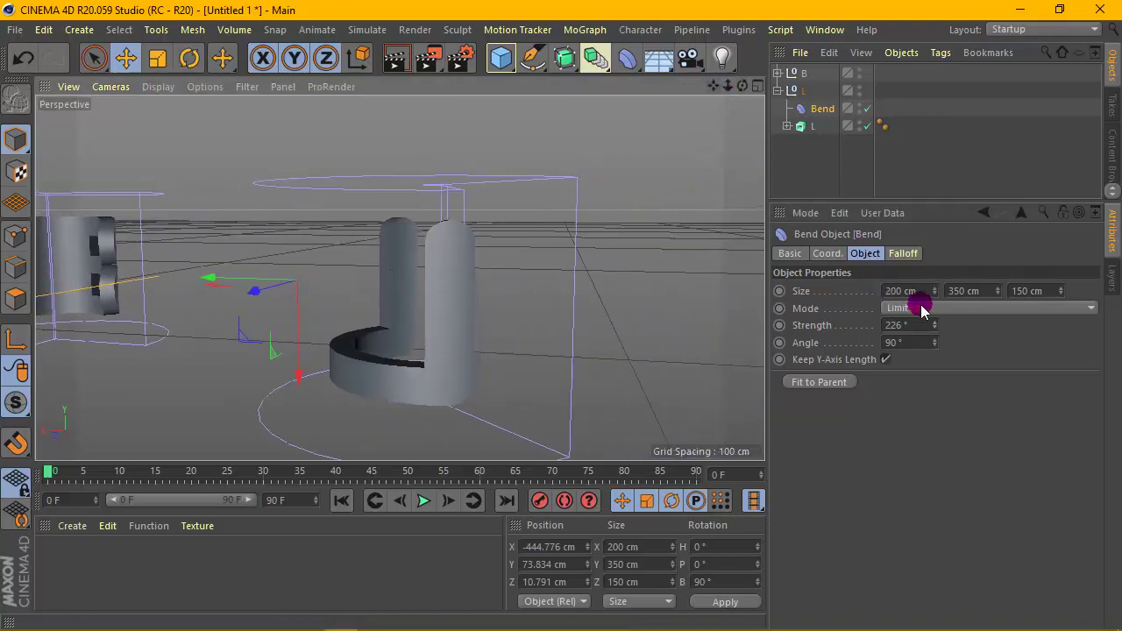
{"action": "left_click_drag", "start_coordinate": [935, 325], "coordinate": [955, 325]}
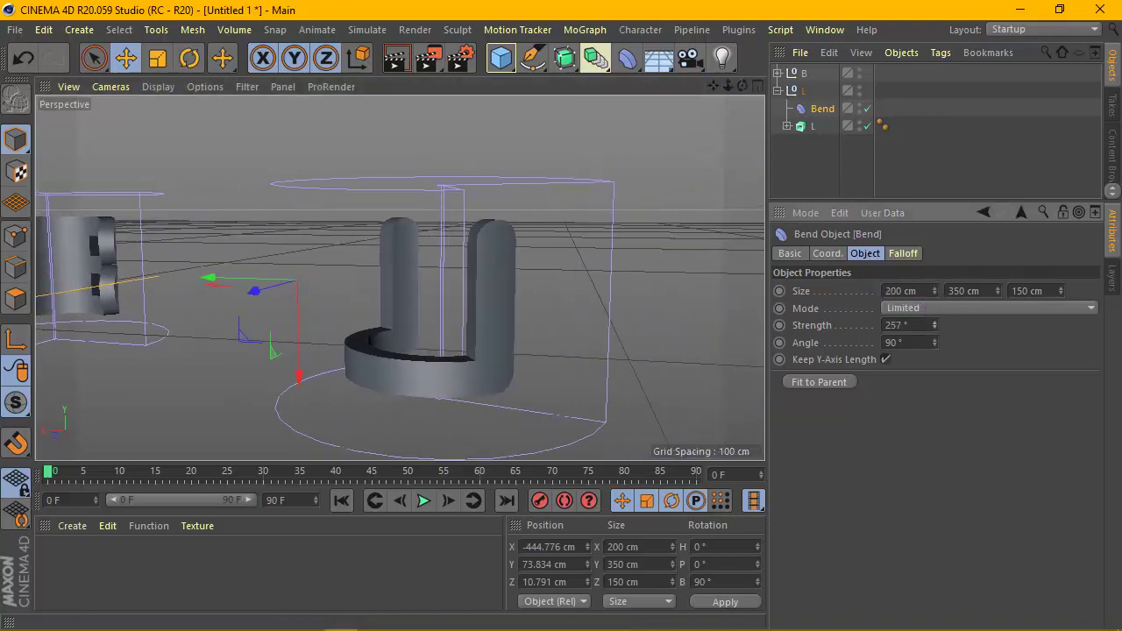
{"action": "left_click", "coordinate": [778, 77]}
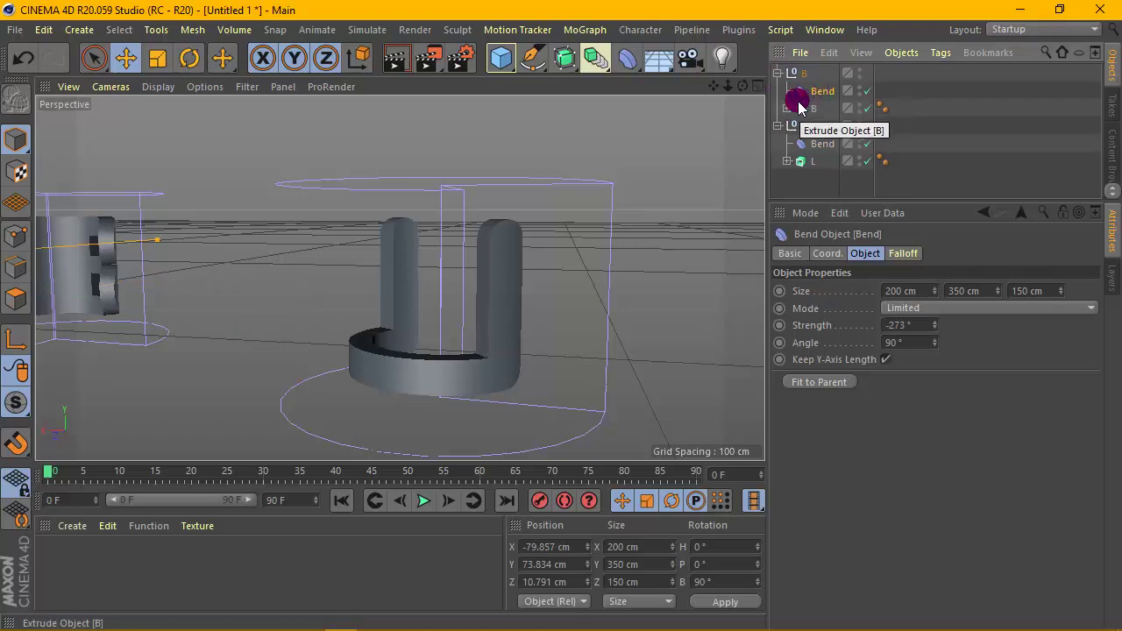
{"action": "left_click", "coordinate": [801, 143]}
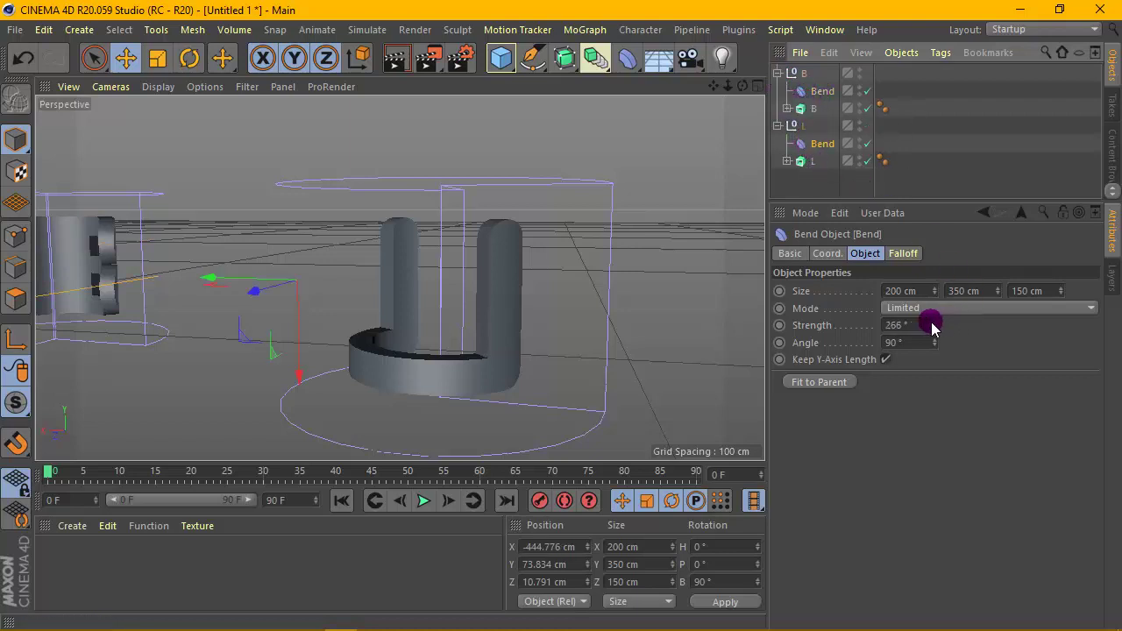
{"action": "left_click_drag", "start_coordinate": [932, 323], "coordinate": [939, 323]}
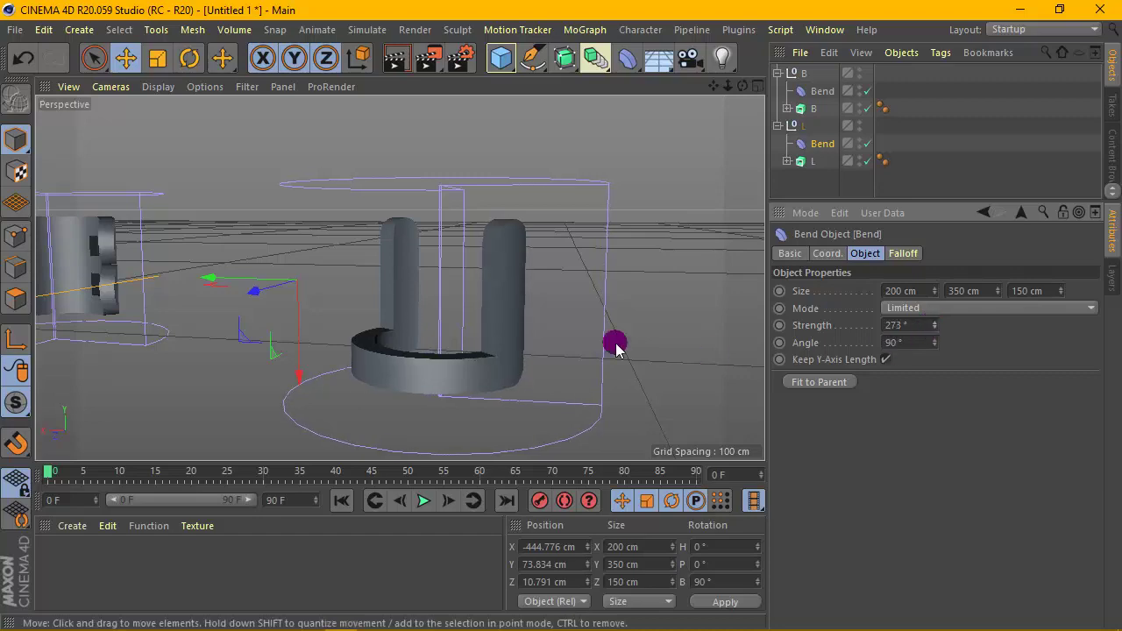
Examine the curvature of the bent B and L shapes from several angles
{"action": "scroll", "coordinate": [580, 351], "scroll_direction": "down", "scroll_amount": 2}
{"action": "left_click_drag", "start_coordinate": [742, 86], "coordinate": [794, 184]}
{"action": "left_click_drag", "start_coordinate": [399, 276], "coordinate": [399, 277]}
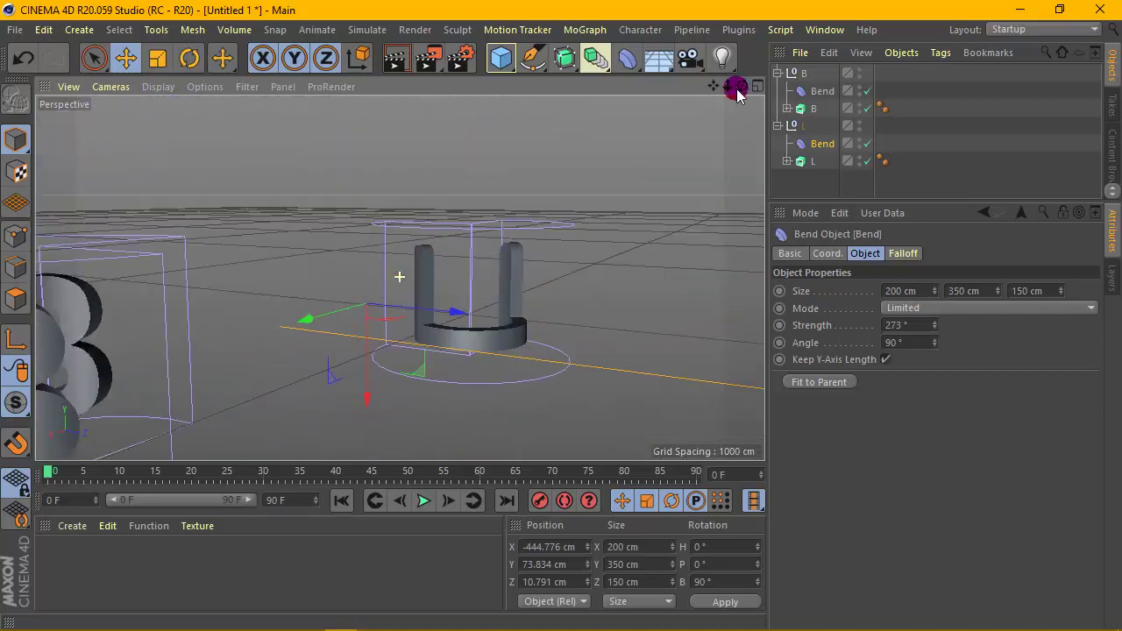
{"action": "left_click_drag", "start_coordinate": [714, 86], "coordinate": [580, 141]}
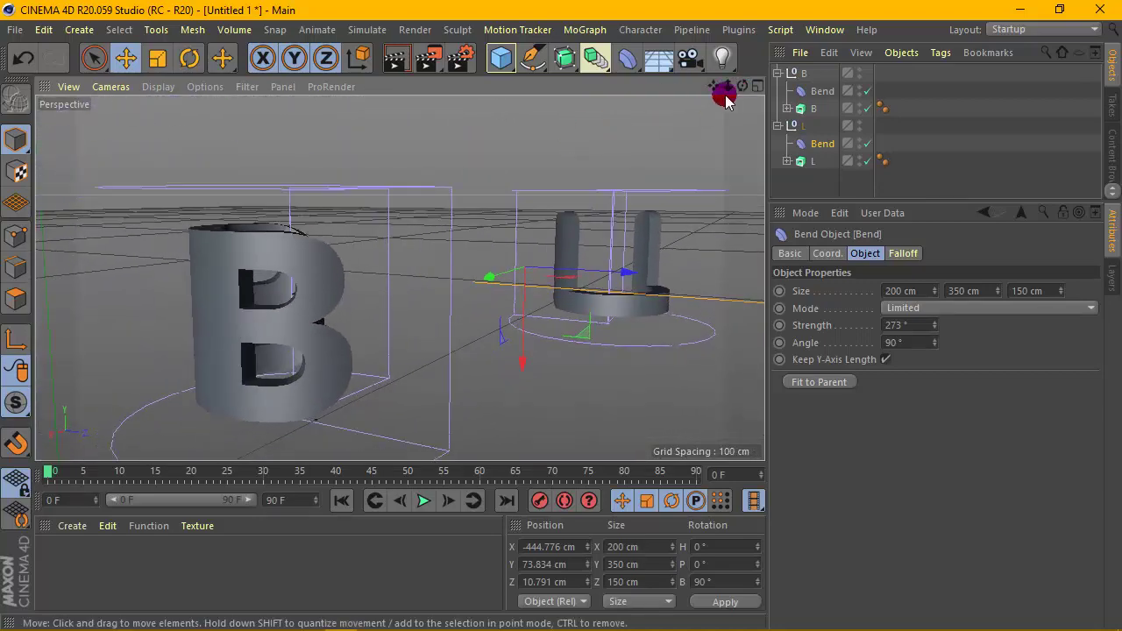
{"action": "left_click_drag", "start_coordinate": [743, 87], "coordinate": [399, 276]}
{"action": "scroll", "coordinate": [547, 221], "scroll_direction": "down", "scroll_amount": 3}
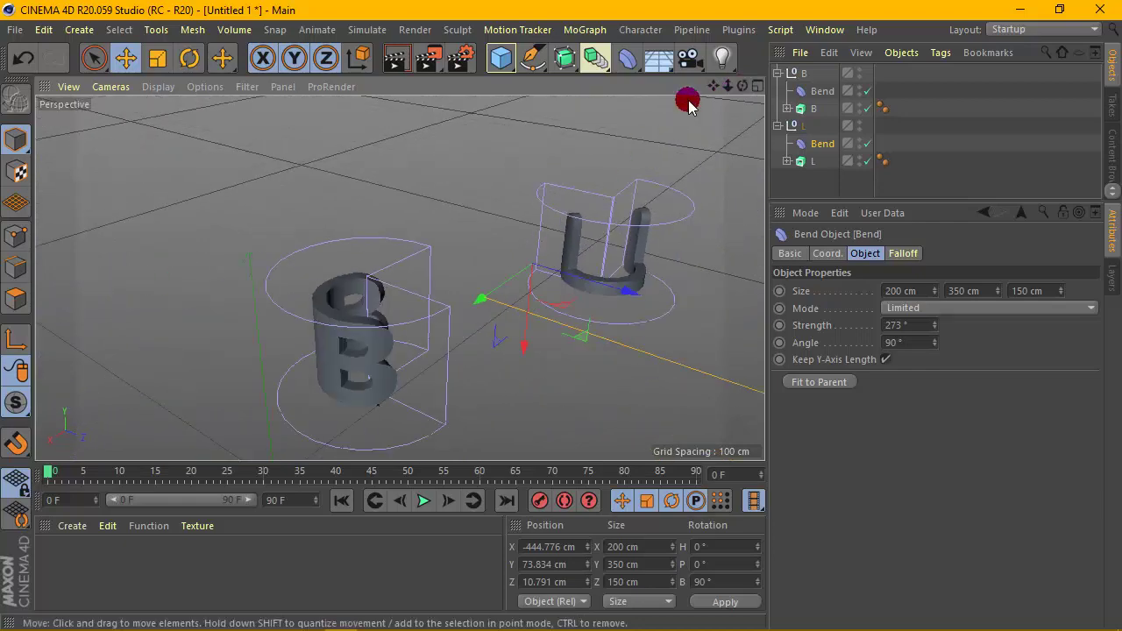
{"action": "left_click_drag", "start_coordinate": [742, 87], "coordinate": [513, 311]}
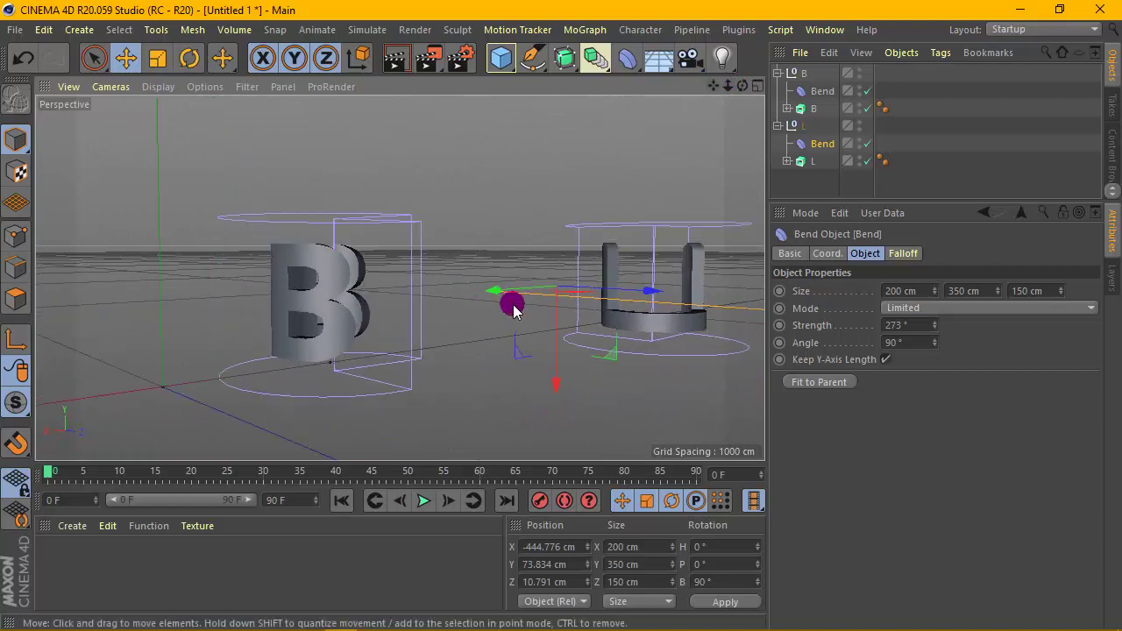
Set the Bend strengths to -286° for the B shape and 286° for the L shape
{"action": "left_click", "coordinate": [822, 91]}
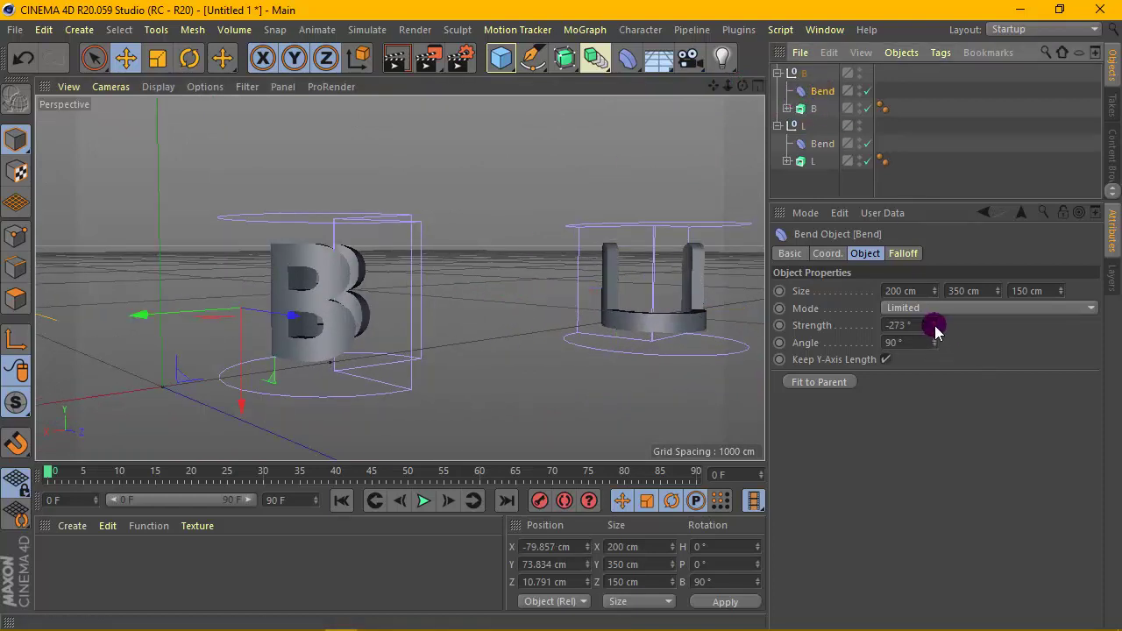
{"action": "left_click_drag", "start_coordinate": [937, 328], "coordinate": [936, 339]}
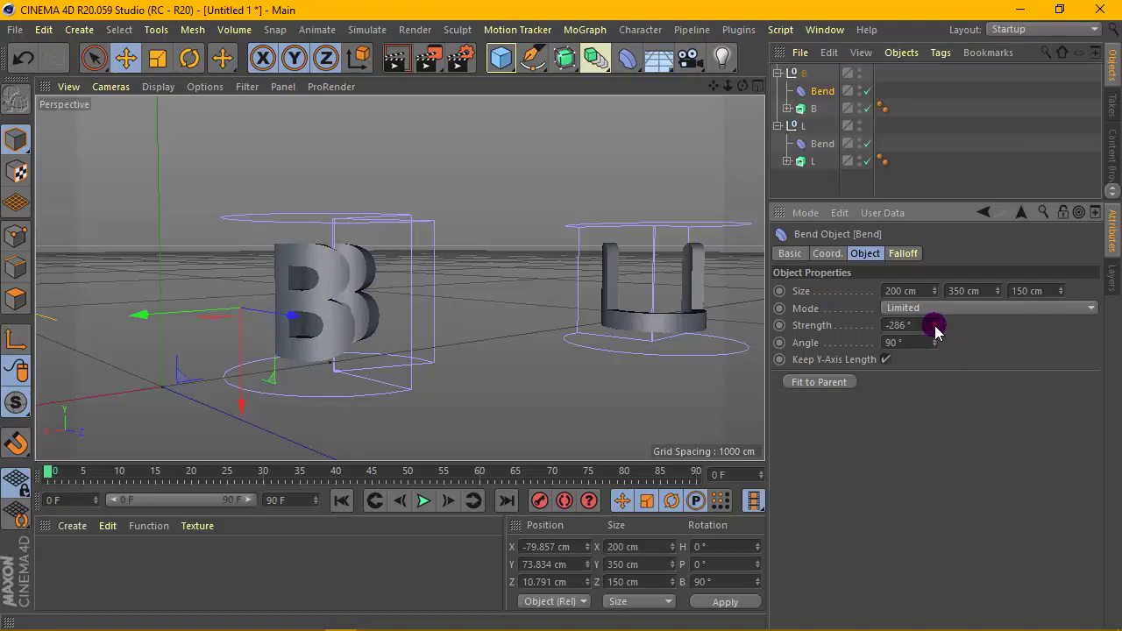
{"action": "left_click", "coordinate": [822, 145]}
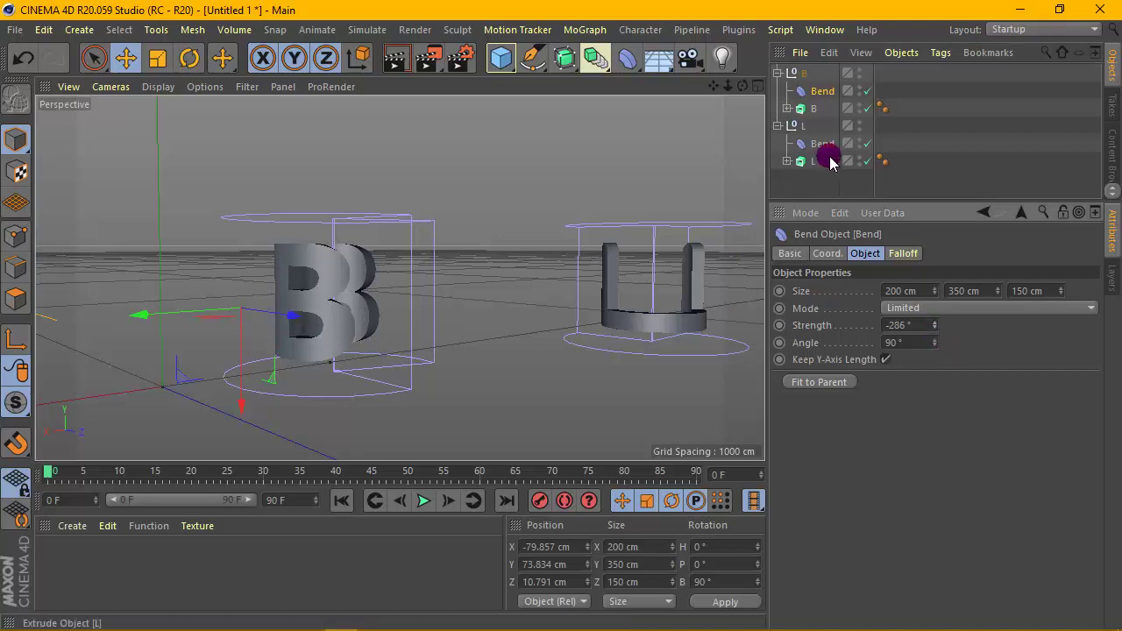
{"action": "left_click", "coordinate": [936, 322]}
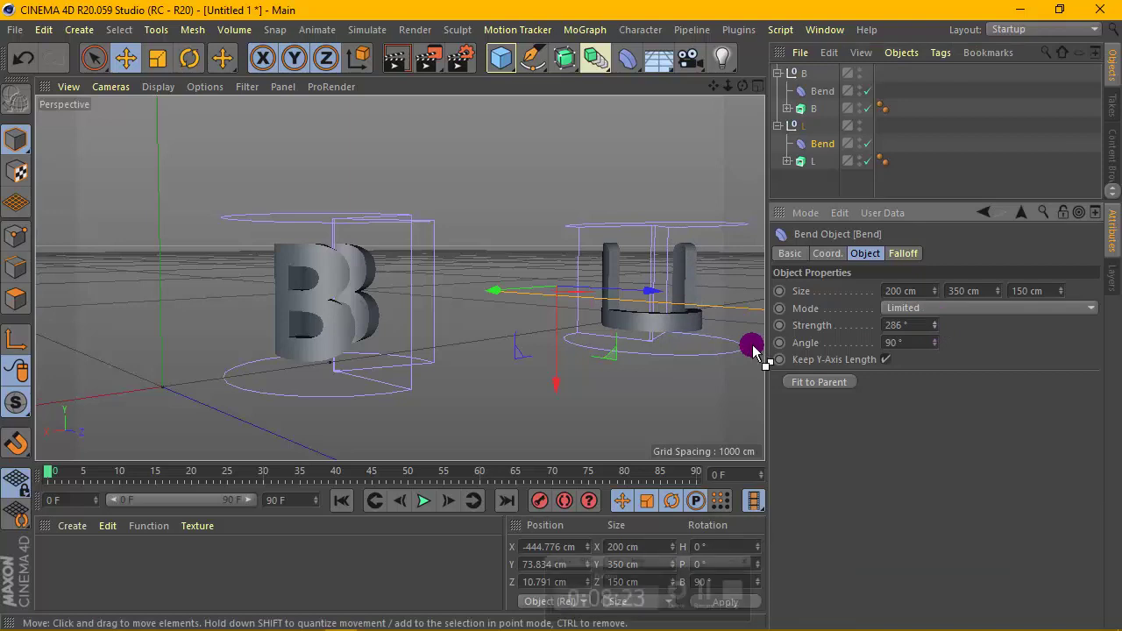
Hide both Bend deformers in the viewport and collapse the B and L Nulls
{"action": "left_click", "coordinate": [859, 142]}
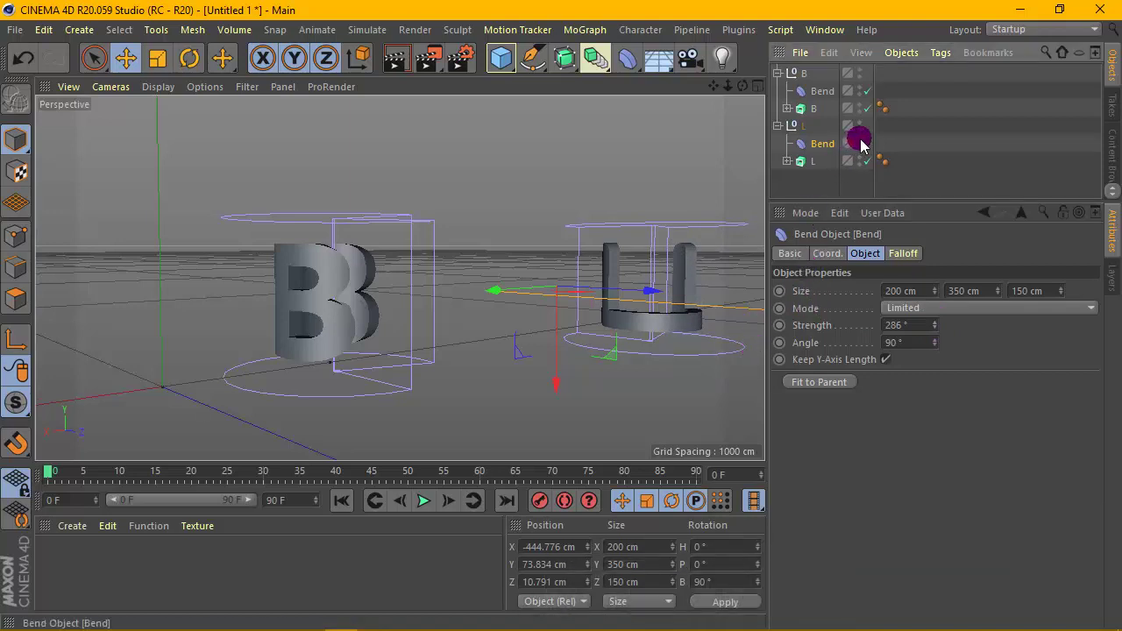
{"action": "left_click", "coordinate": [859, 90]}
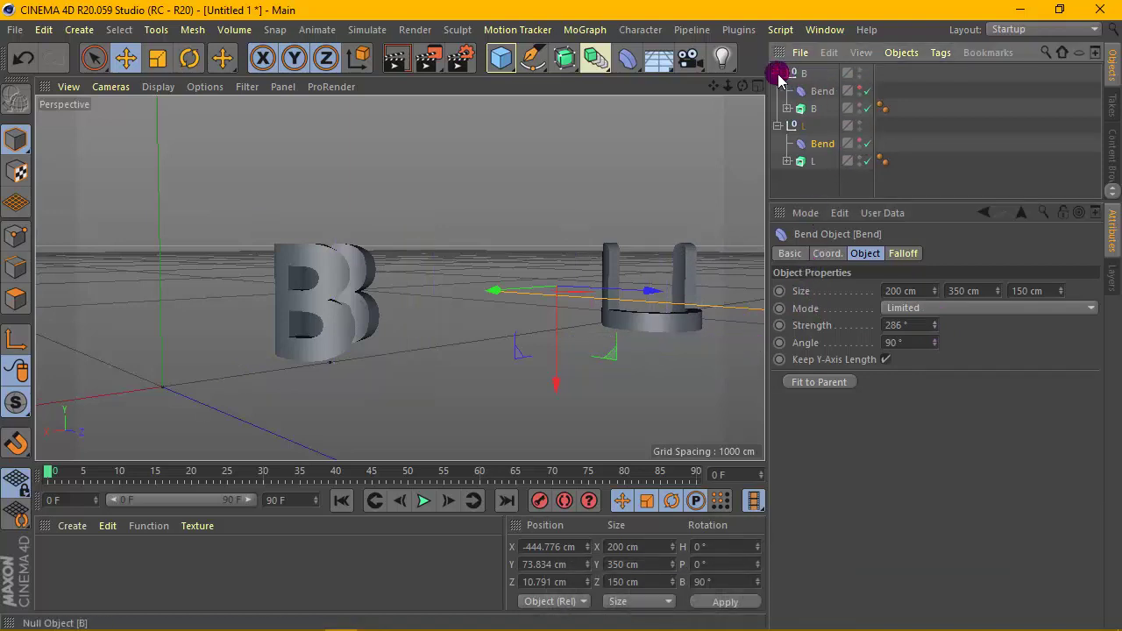
{"action": "left_click", "coordinate": [778, 72]}
{"action": "left_click", "coordinate": [778, 90]}
Add a Text spline to the scene and view it from the front beside the bent letters
{"action": "left_click", "coordinate": [794, 90]}
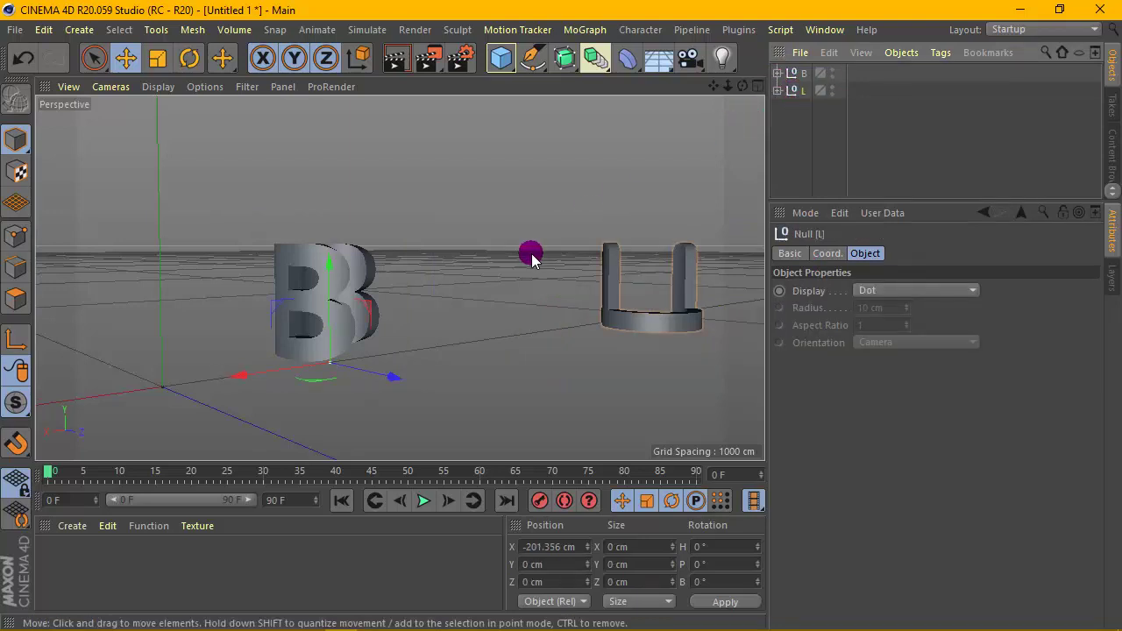
{"action": "scroll", "coordinate": [532, 255], "scroll_direction": "down", "scroll_amount": 3}
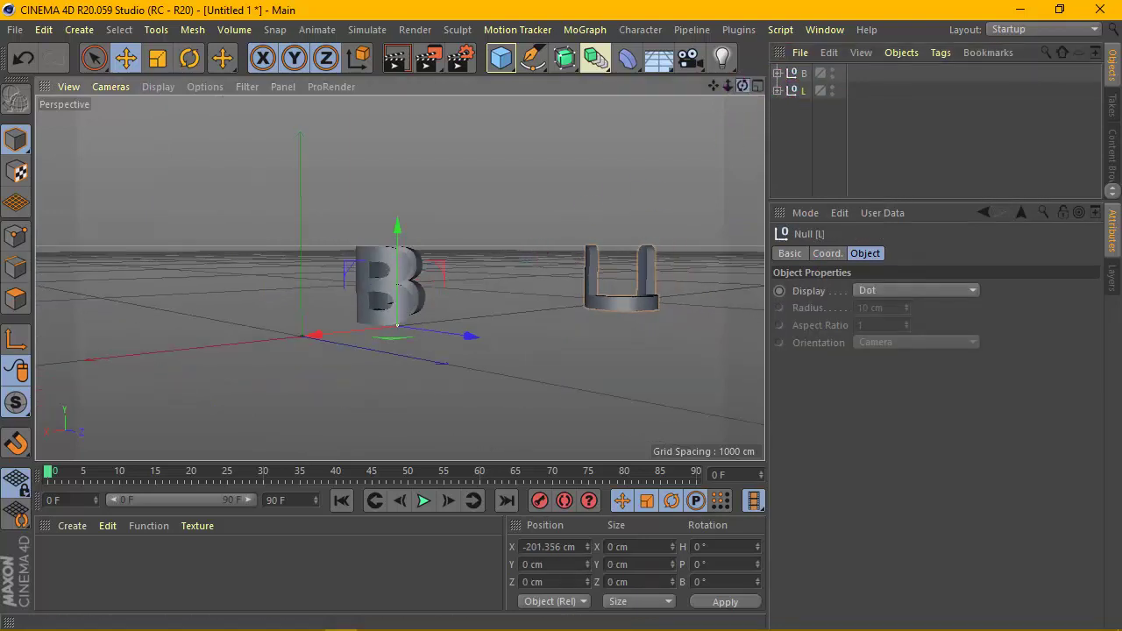
{"action": "left_click_drag", "start_coordinate": [742, 86], "coordinate": [708, 82]}
{"action": "left_click_drag", "start_coordinate": [548, 58], "coordinate": [802, 114]}
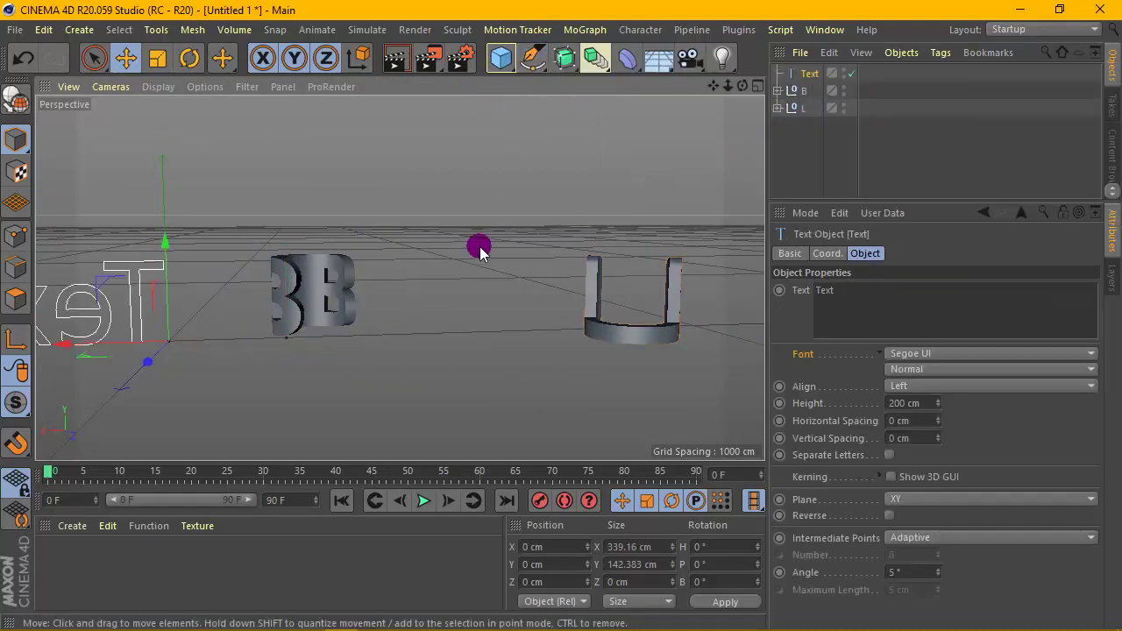
{"action": "left_click_drag", "start_coordinate": [743, 86], "coordinate": [392, 271]}
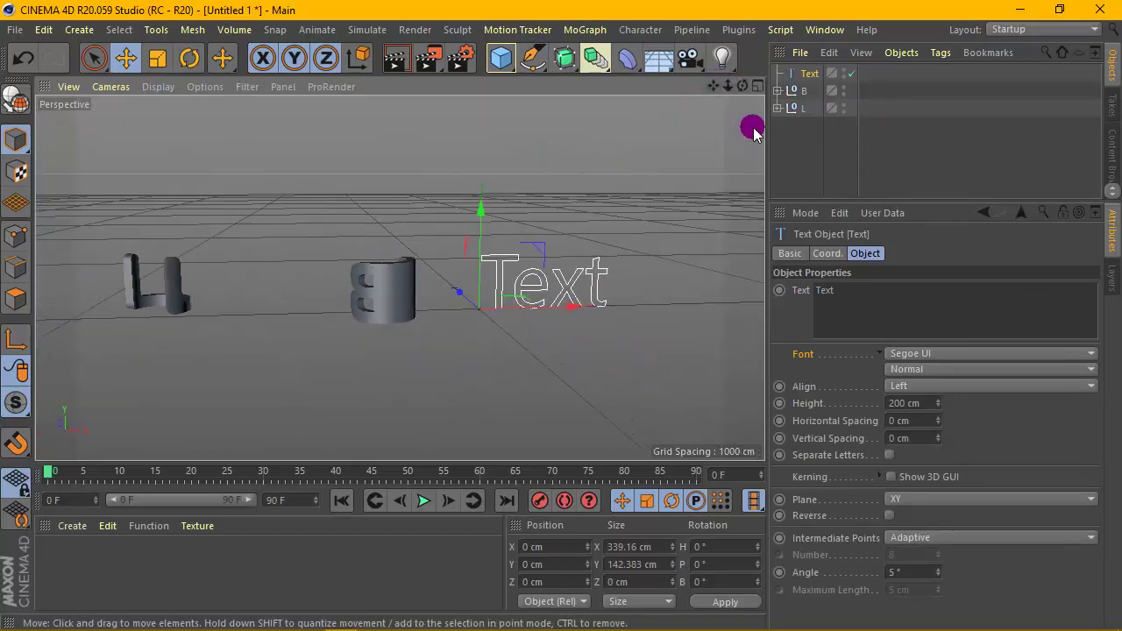
{"action": "left_click_drag", "start_coordinate": [742, 87], "coordinate": [741, 72]}
{"action": "scroll", "coordinate": [539, 233], "scroll_direction": "up", "scroll_amount": 1}
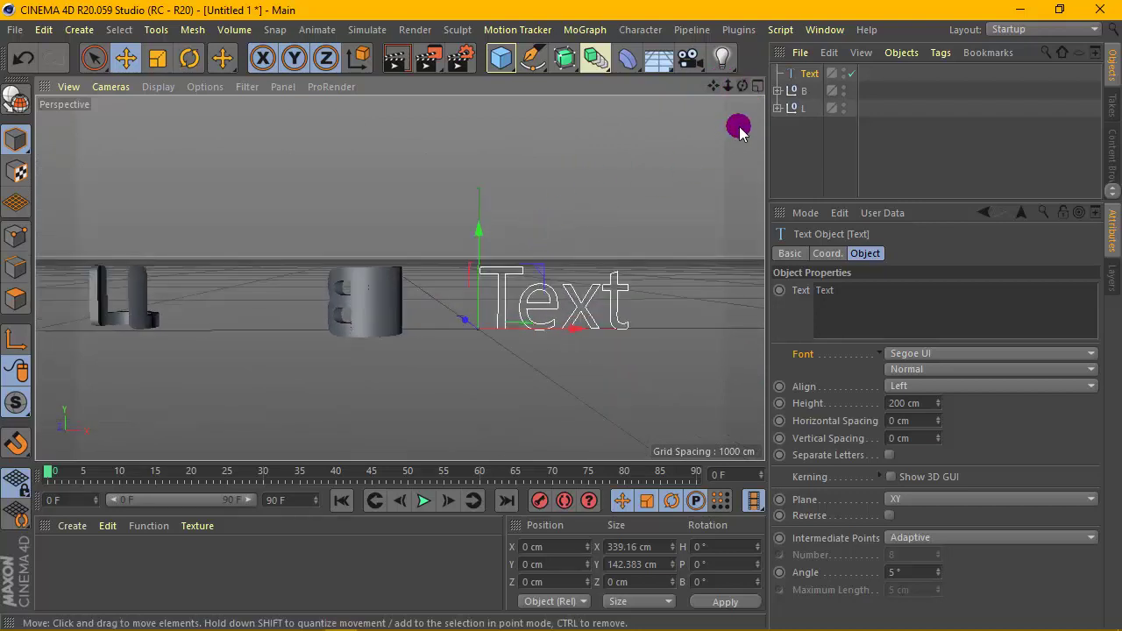
Move only the L Null's axis onto the L shape, at about X -840 cm
{"action": "left_click", "coordinate": [782, 92]}
{"action": "left_click", "coordinate": [801, 107]}
{"action": "left_click", "coordinate": [145, 327]}
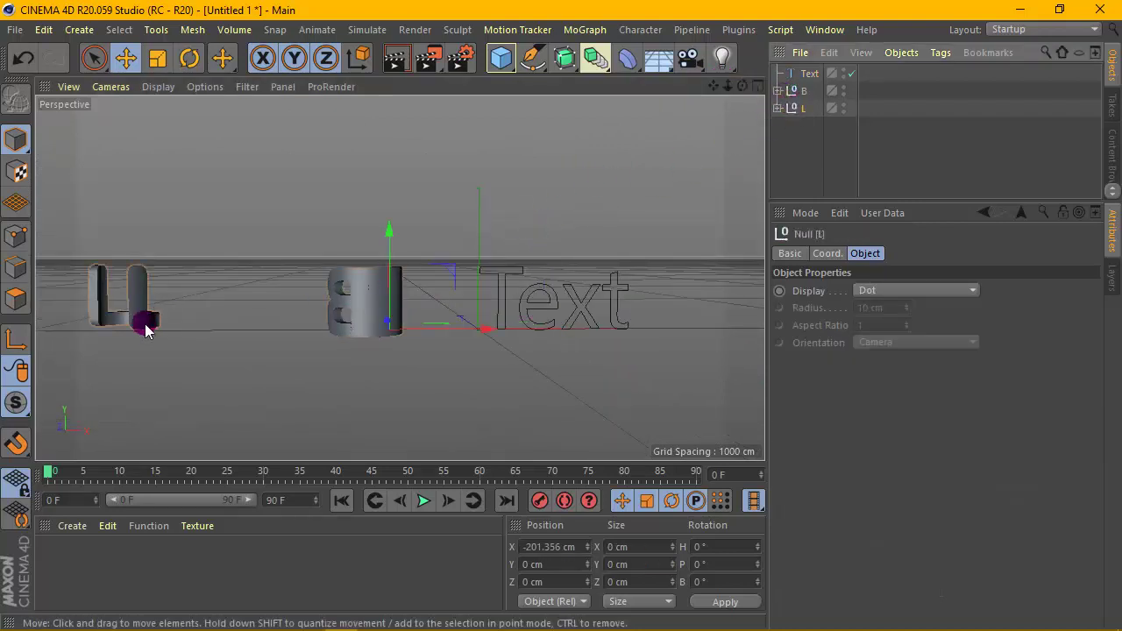
{"action": "left_click", "coordinate": [784, 92]}
{"action": "scroll", "coordinate": [281, 268], "scroll_direction": "down", "scroll_amount": 1}
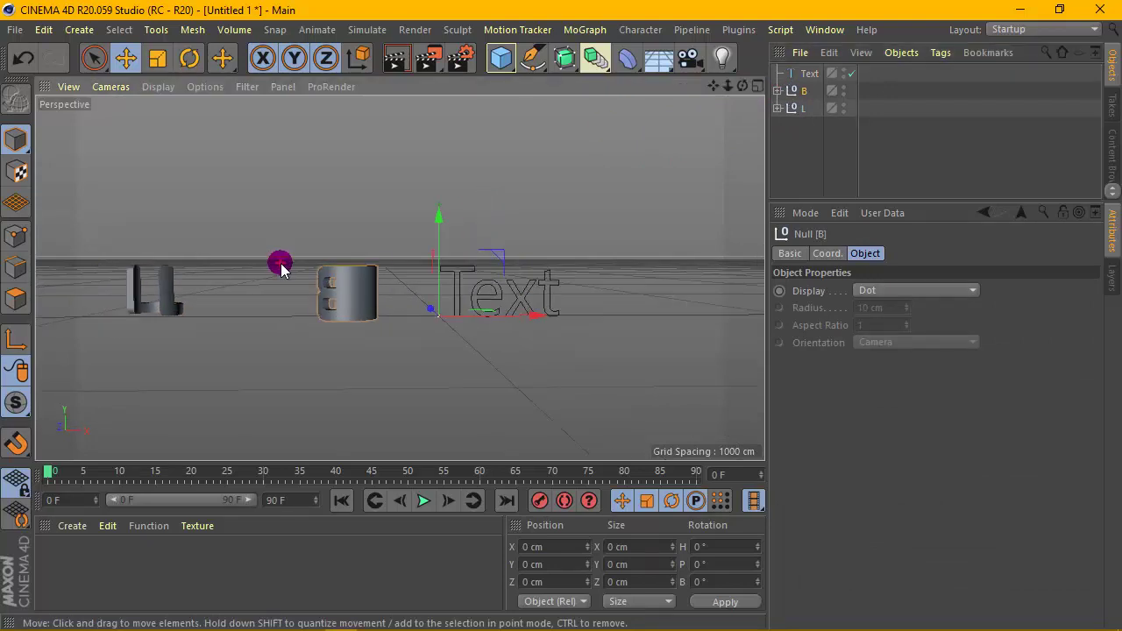
{"action": "left_click", "coordinate": [797, 108]}
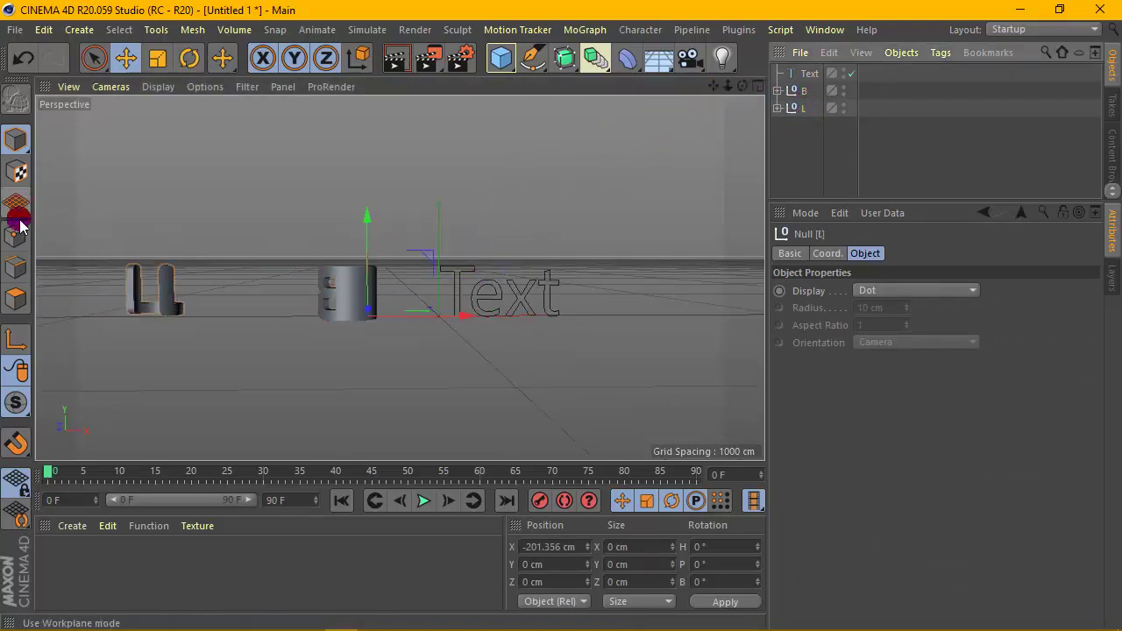
{"action": "left_click", "coordinate": [16, 339]}
{"action": "mouse_move", "coordinate": [440, 324]}
{"action": "left_mouse_down"}
{"action": "mouse_move", "coordinate": [190, 308]}
{"action": "mouse_move", "coordinate": [211, 309]}
{"action": "left_mouse_up"}
{"action": "left_click", "coordinate": [14, 326]}
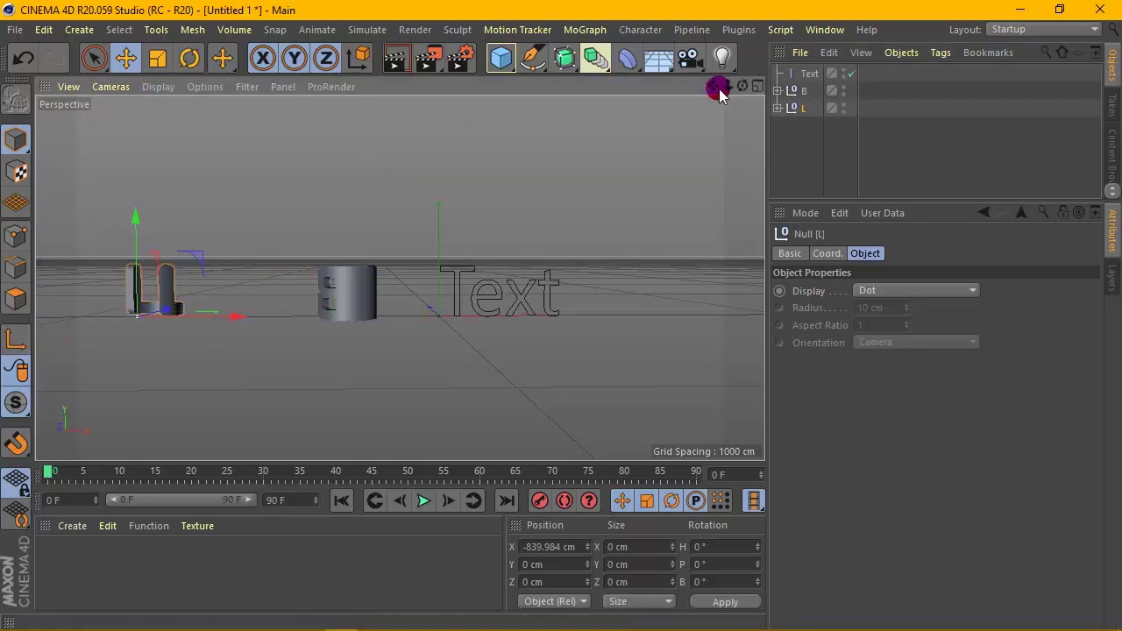
Bring the L Null closer to the B, and turn the B Null's heading to 60° and the L Null's to -50.8°
{"action": "left_click_drag", "start_coordinate": [715, 86], "coordinate": [716, 90]}
{"action": "scroll", "coordinate": [351, 245], "scroll_direction": "up", "scroll_amount": 5}
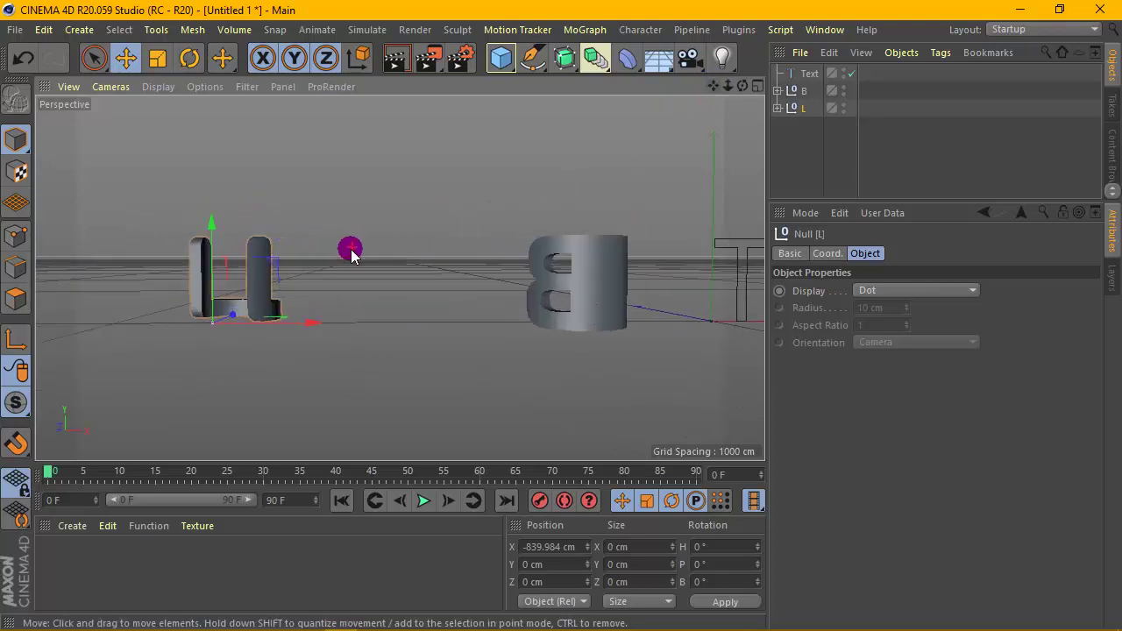
{"action": "left_click_drag", "start_coordinate": [308, 319], "coordinate": [277, 331]}
{"action": "left_click", "coordinate": [191, 58]}
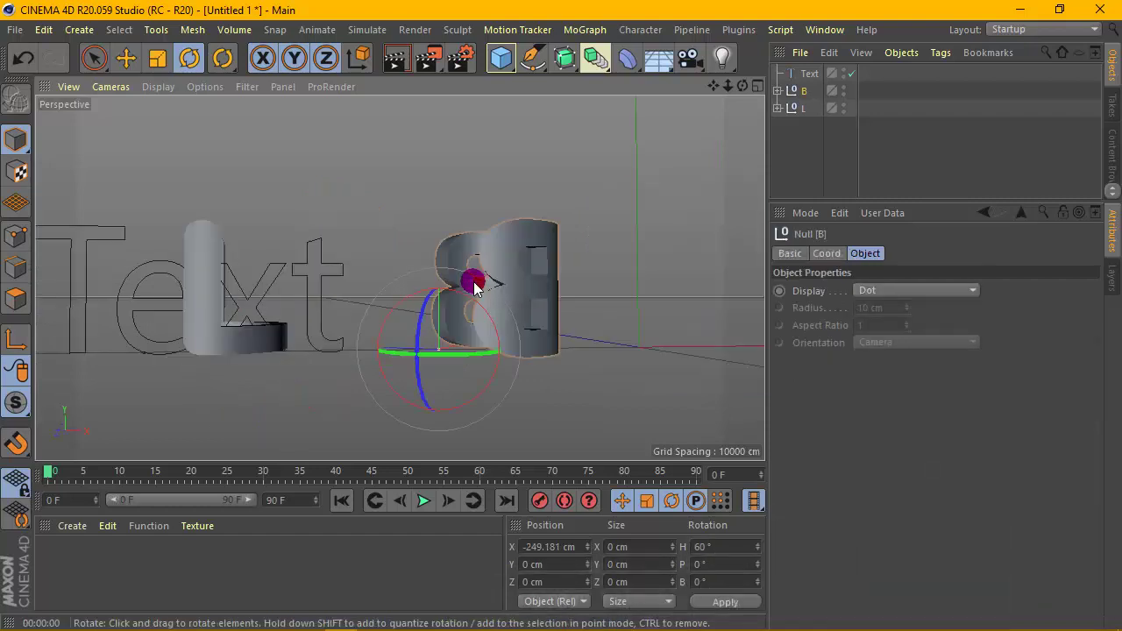
Set the depth movement of both the B and L Extrude objects to 10 cm
{"action": "left_click", "coordinate": [776, 91]}
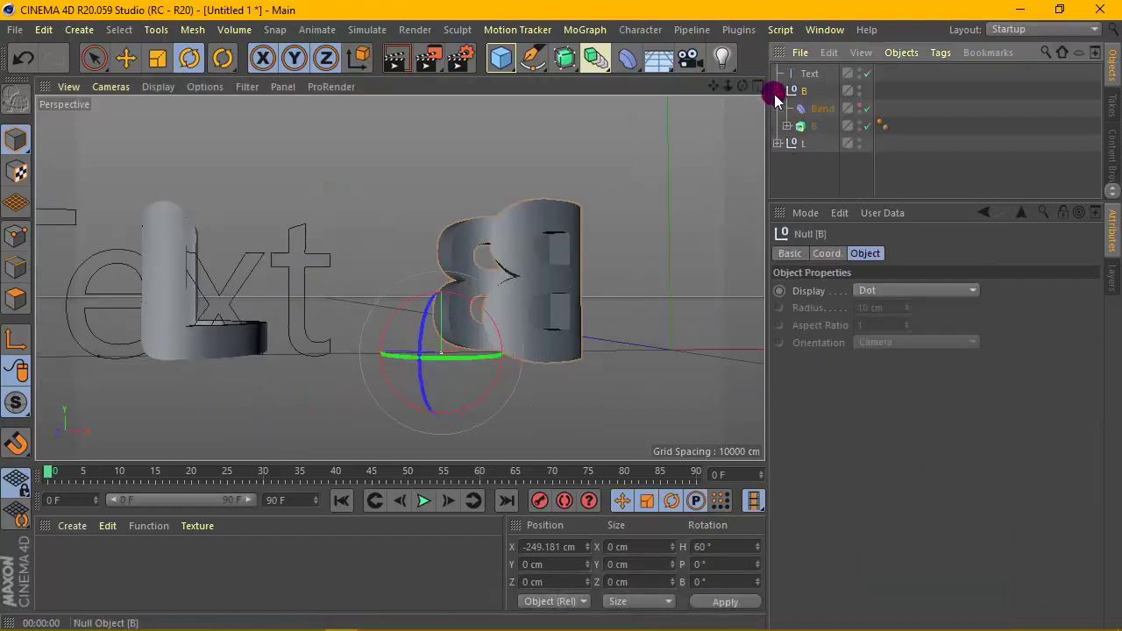
{"action": "left_click", "coordinate": [778, 144]}
{"action": "left_click", "coordinate": [822, 170]}
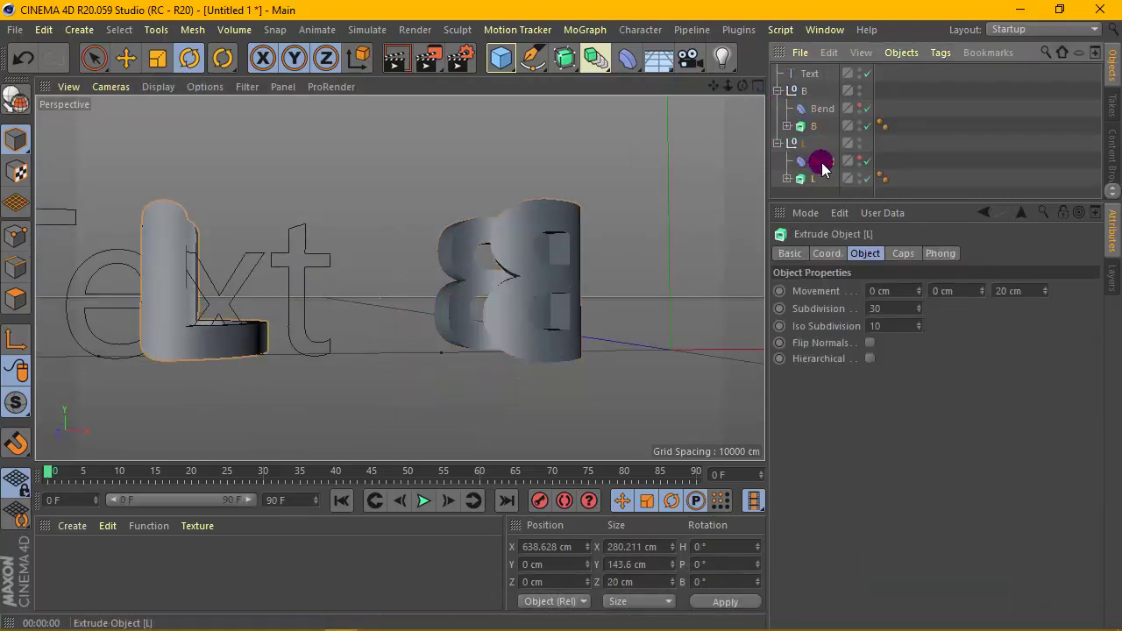
{"action": "left_click", "coordinate": [811, 127], "text": "ctrl"}
{"action": "left_click", "coordinate": [1015, 292]}
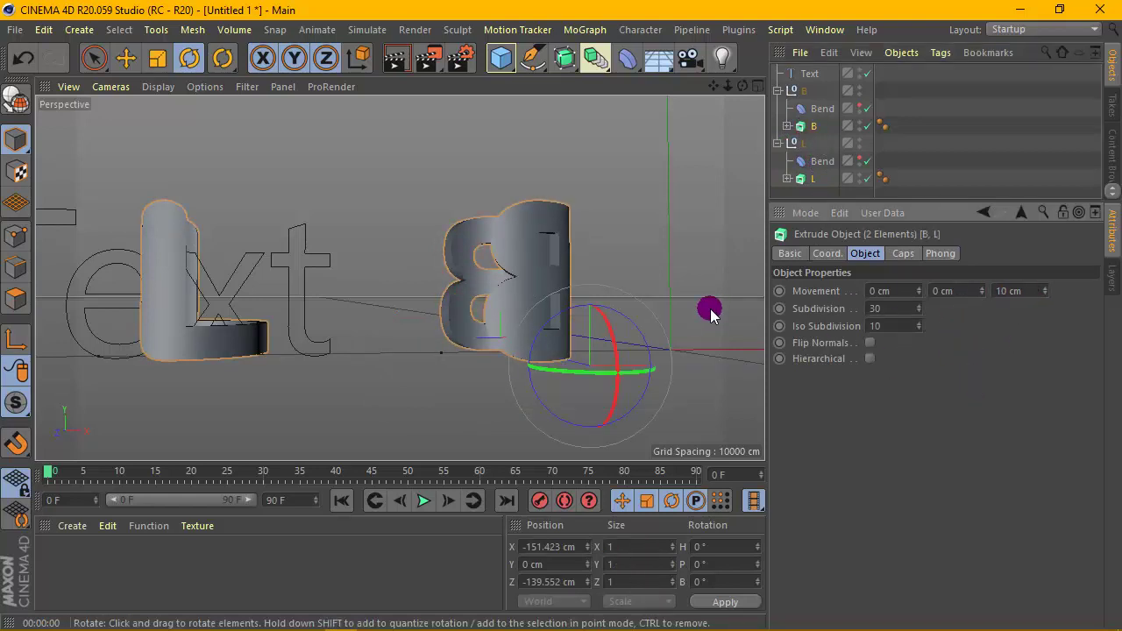
Set the start and end caps of both Extrude objects to Fillet Cap, with 5 start steps, and adjust the end steps
{"action": "left_click", "coordinate": [904, 254]}
{"action": "left_click", "coordinate": [947, 291]}
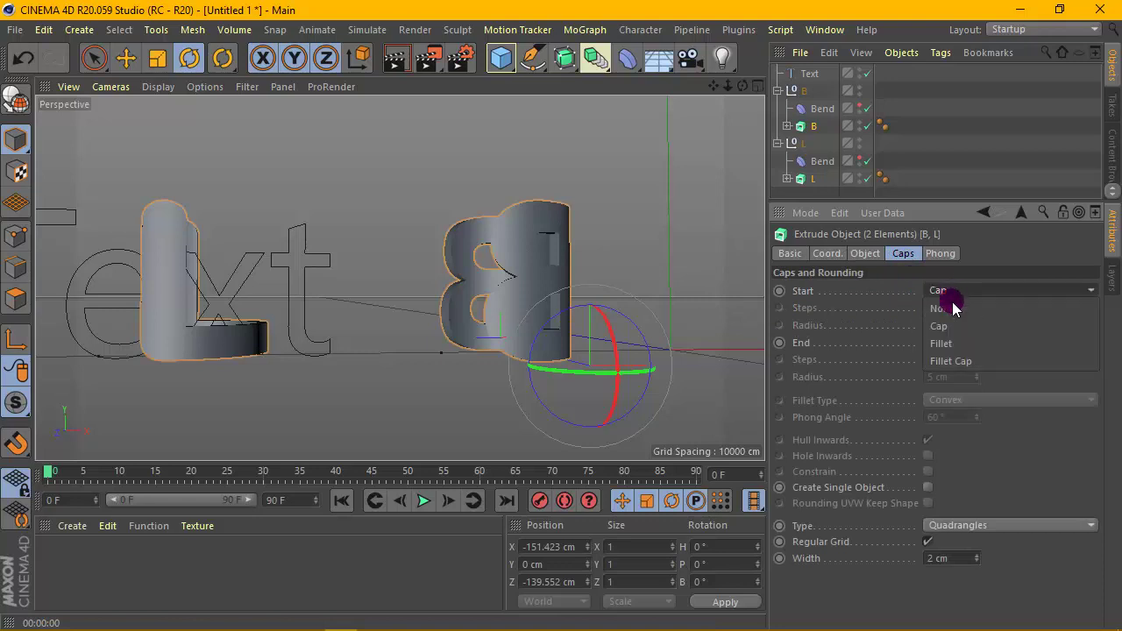
{"action": "left_click", "coordinate": [955, 357]}
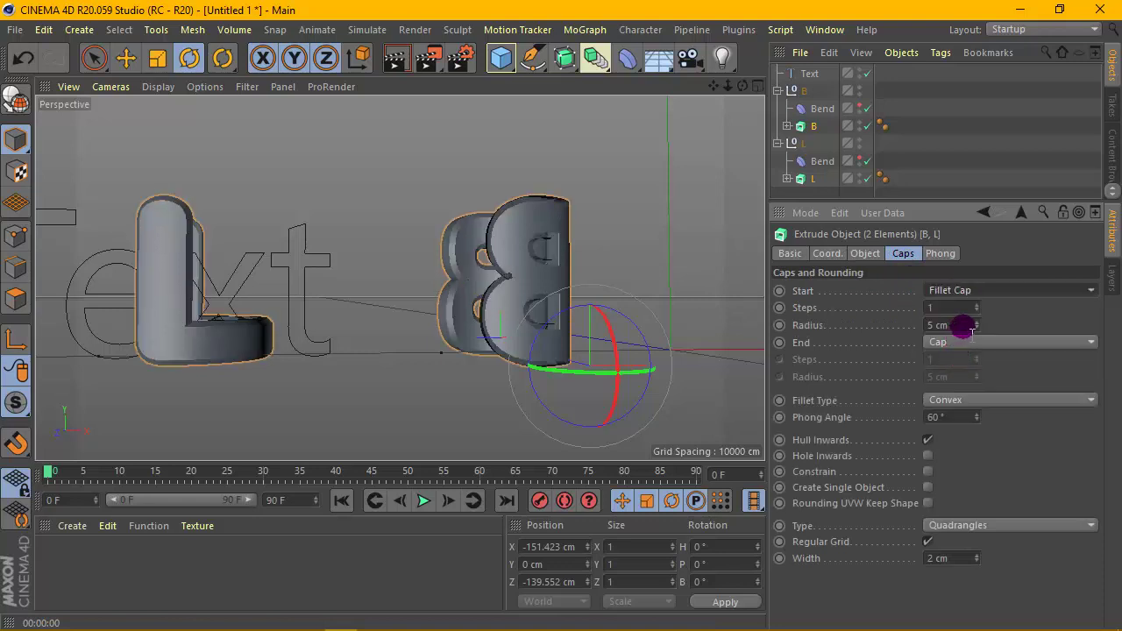
{"action": "left_click", "coordinate": [947, 308]}
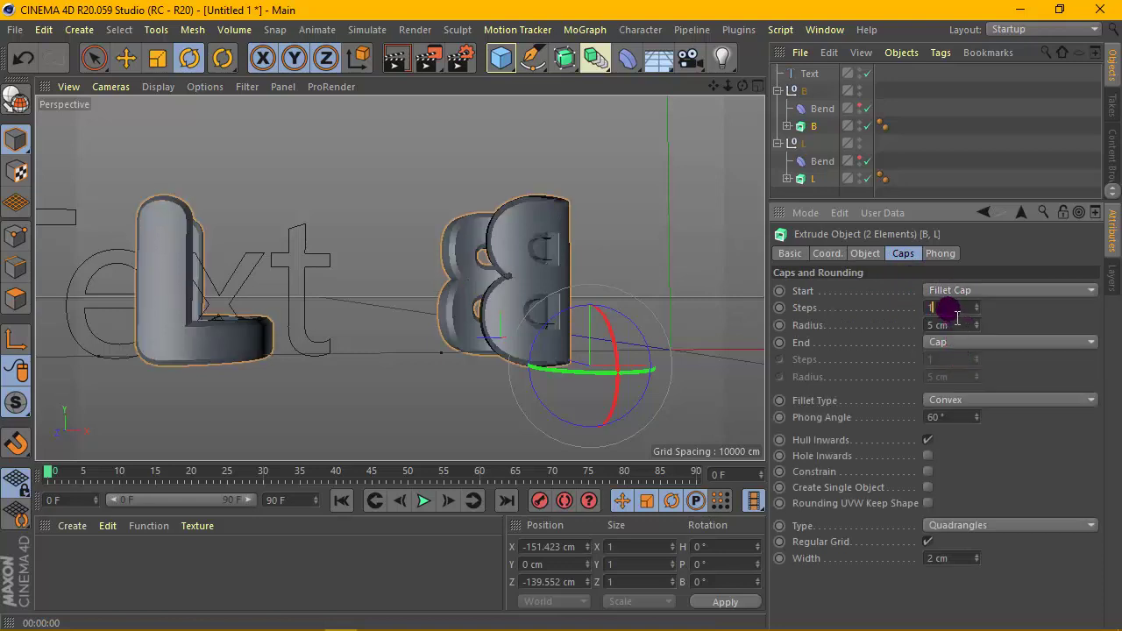
{"action": "left_click", "coordinate": [1002, 343]}
{"action": "left_click", "coordinate": [985, 396]}
{"action": "left_click", "coordinate": [952, 359]}
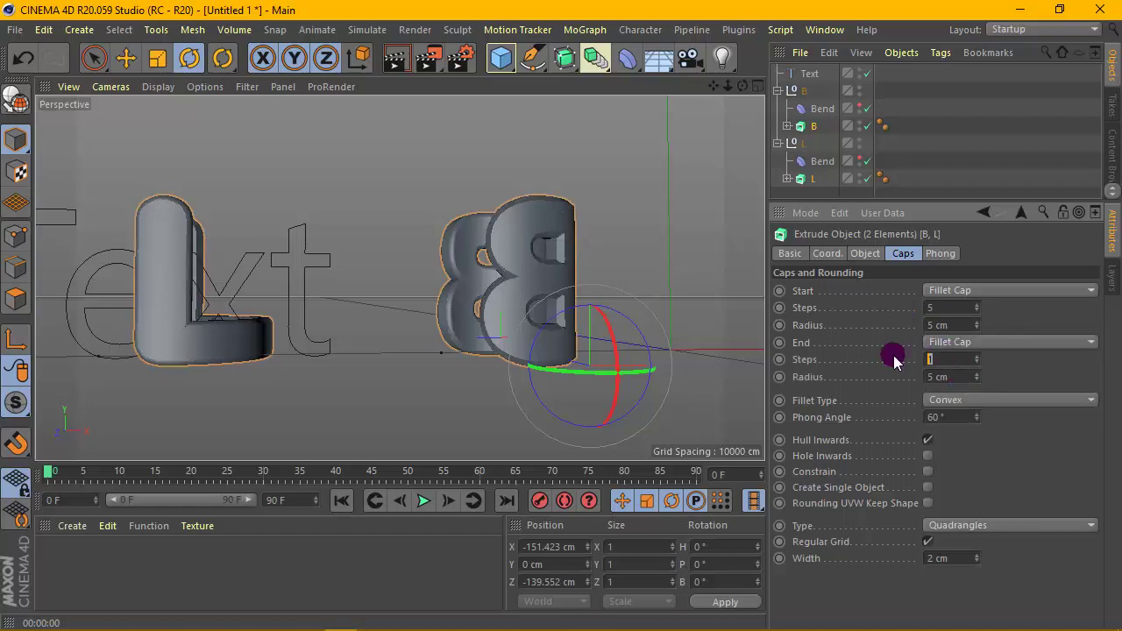
{"action": "left_click", "coordinate": [586, 176]}
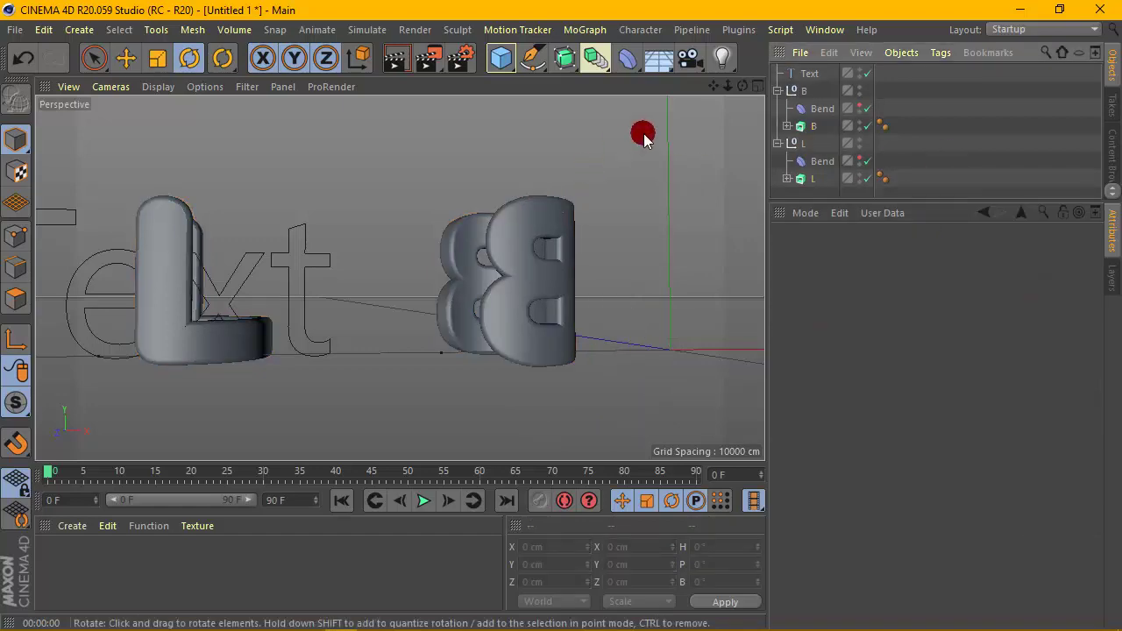
Move the B Null level with the L shape as seen from above, to about X -216 cm and Z 71 cm
{"action": "mouse_move", "coordinate": [739, 91]}
{"action": "left_mouse_down"}
{"action": "mouse_move", "coordinate": [398, 275]}
{"action": "mouse_move", "coordinate": [635, 178]}
{"action": "left_mouse_up"}
{"action": "left_click", "coordinate": [799, 144]}
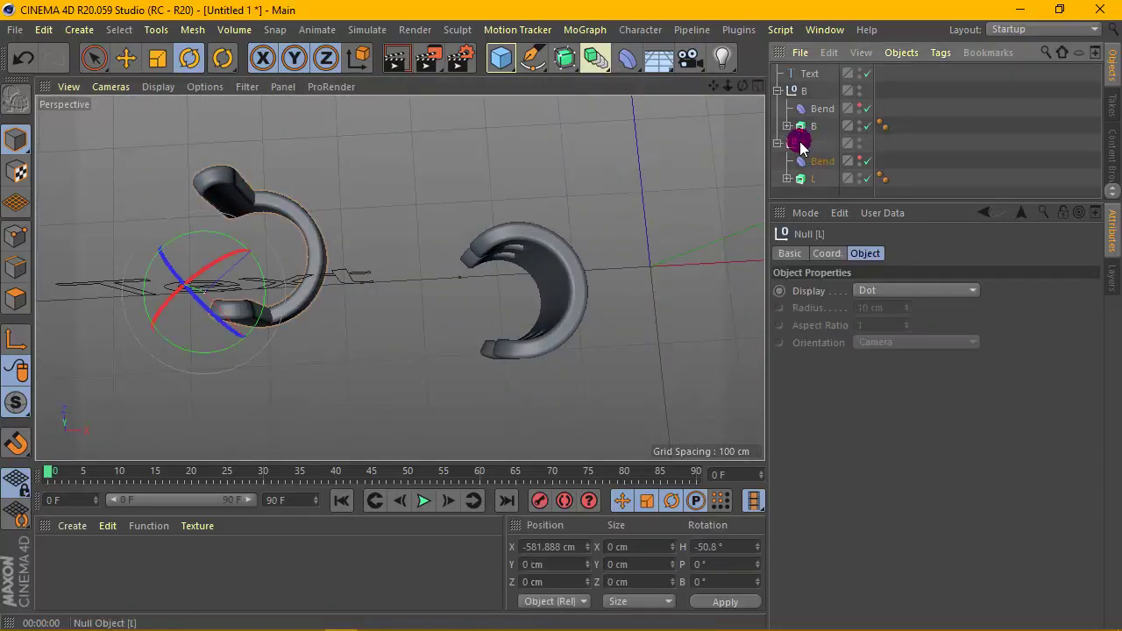
{"action": "left_click", "coordinate": [797, 91]}
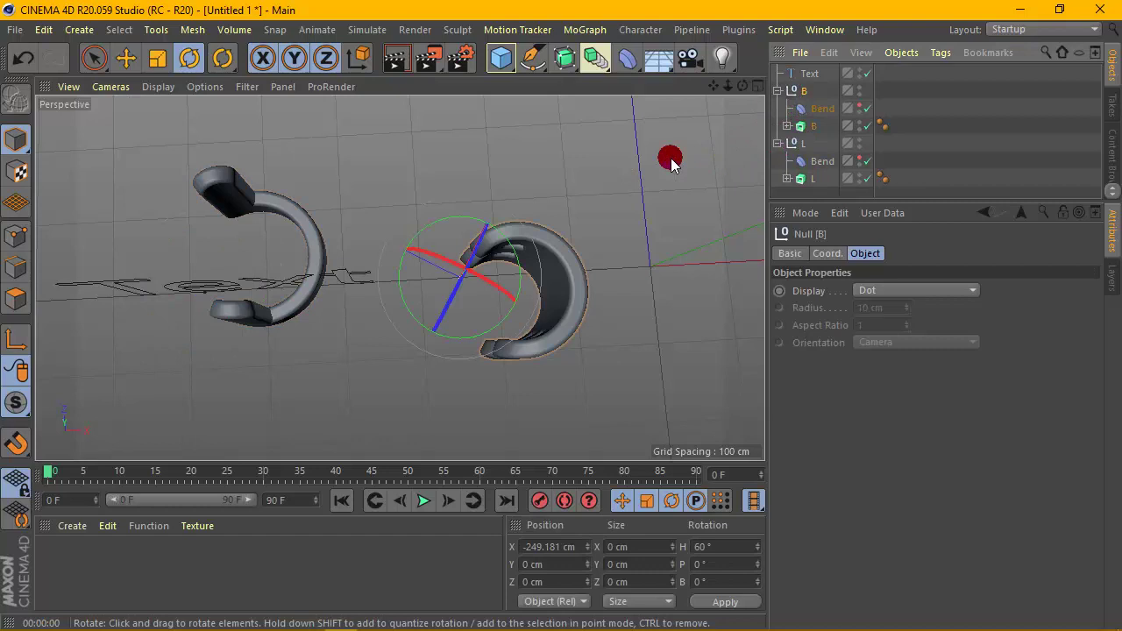
{"action": "left_click", "coordinate": [125, 58]}
{"action": "left_click_drag", "start_coordinate": [464, 175], "coordinate": [555, 146]}
{"action": "left_click_drag", "start_coordinate": [437, 209], "coordinate": [432, 206]}
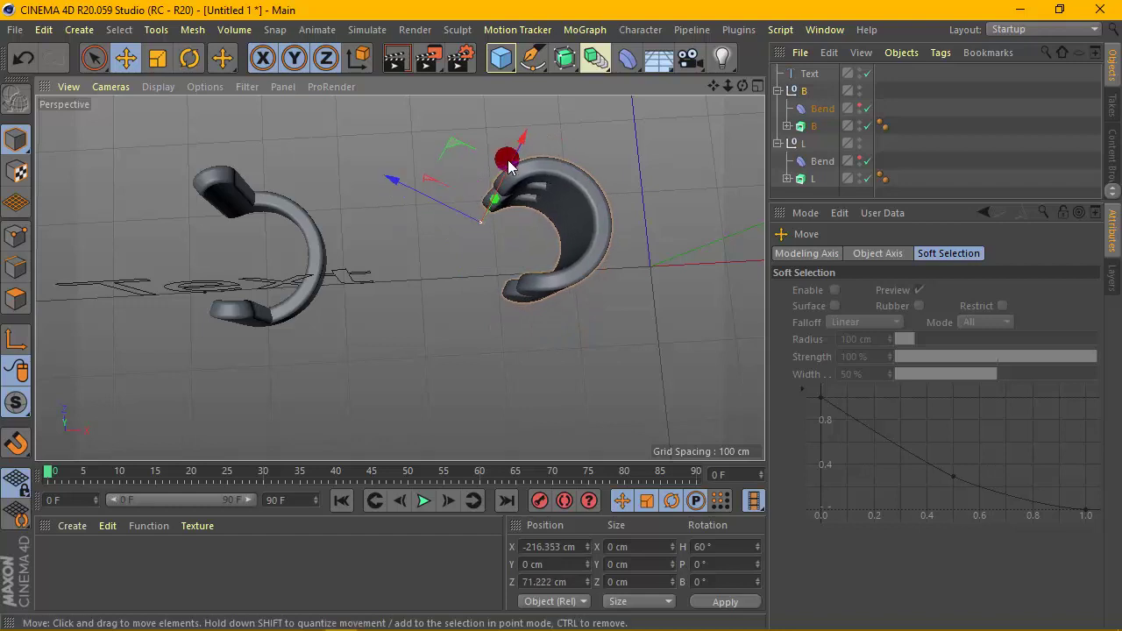
{"action": "left_click_drag", "start_coordinate": [515, 152], "coordinate": [512, 155]}
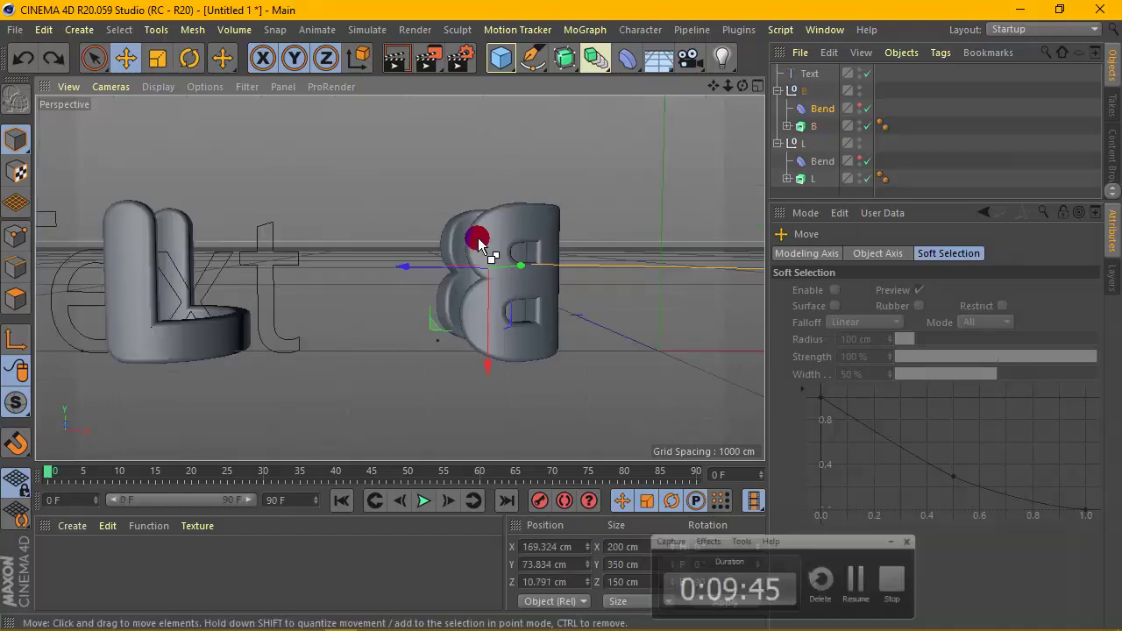
Delete the Text spline from the scene
{"action": "left_click", "coordinate": [809, 74]}
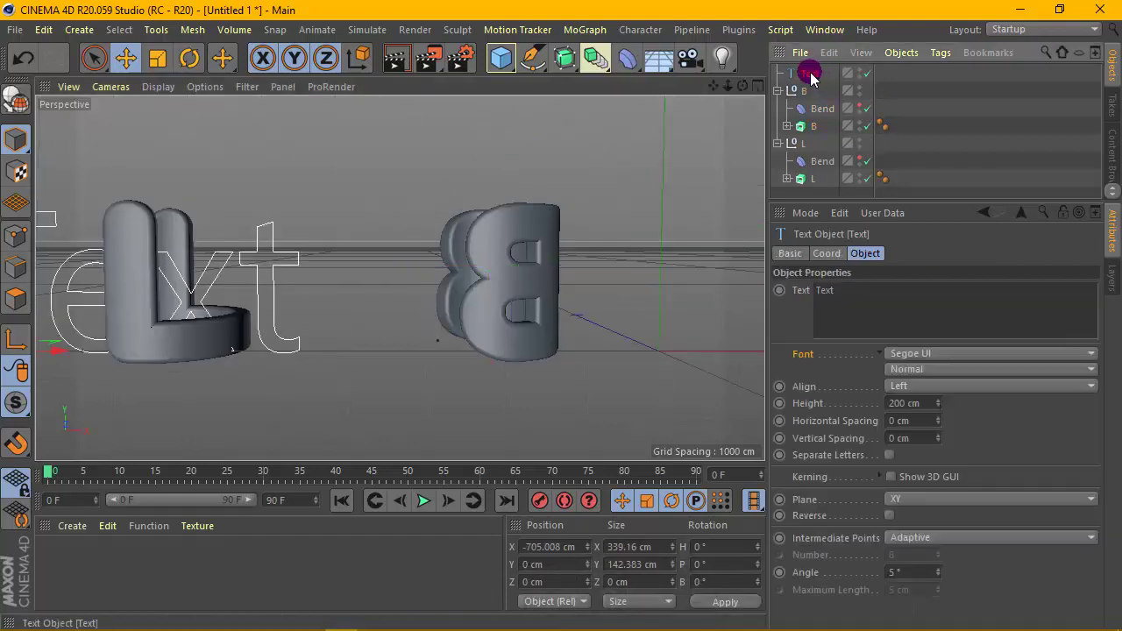
{"action": "key", "text": "Delete"}
{"action": "scroll", "coordinate": [421, 283], "scroll_direction": "up", "scroll_amount": 2}
{"action": "scroll", "coordinate": [421, 283], "scroll_direction": "down", "scroll_amount": 4}
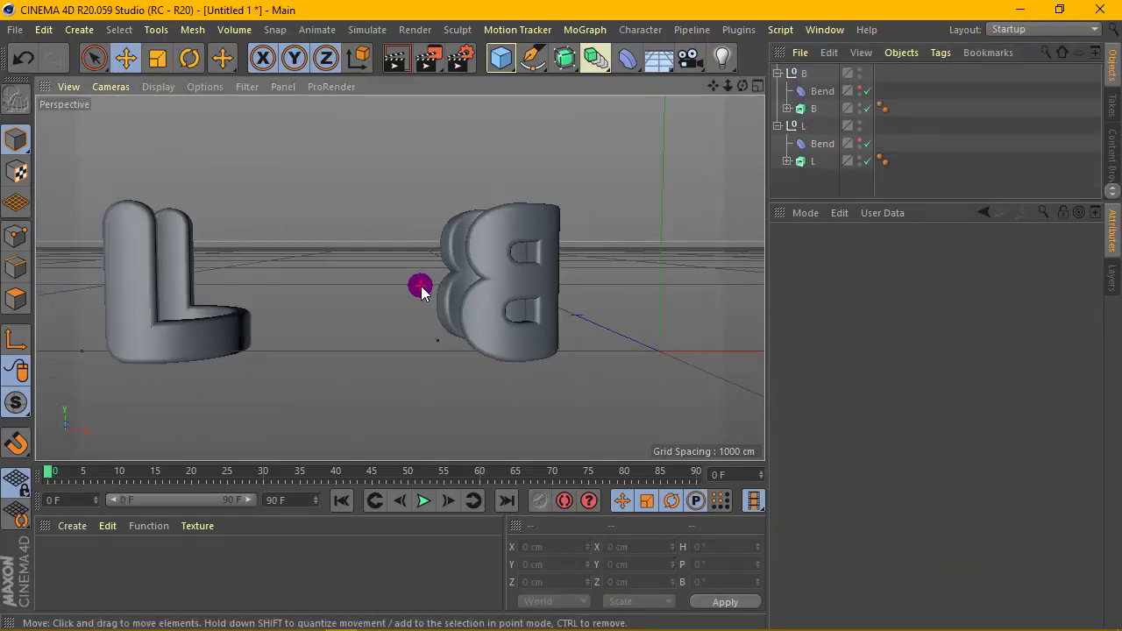
{"action": "left_click", "coordinate": [780, 74]}
{"action": "left_click", "coordinate": [793, 76]}
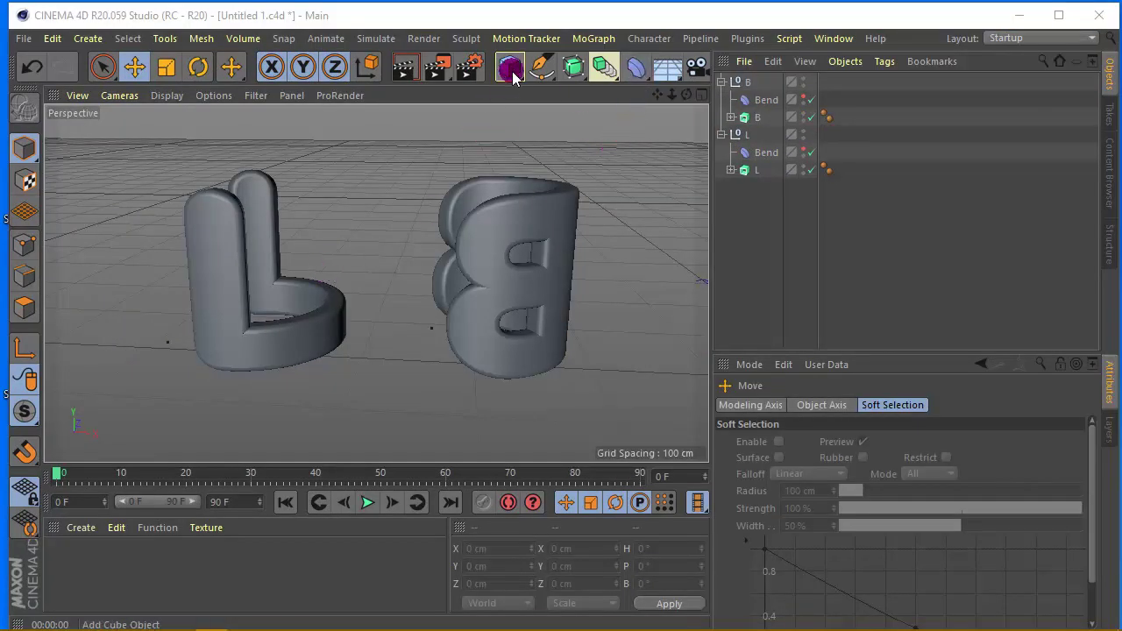
Add a Cylinder and move it inside the curved L shape, to about X -500 cm and Z 35 cm
{"action": "left_click_drag", "start_coordinate": [513, 77], "coordinate": [748, 165]}
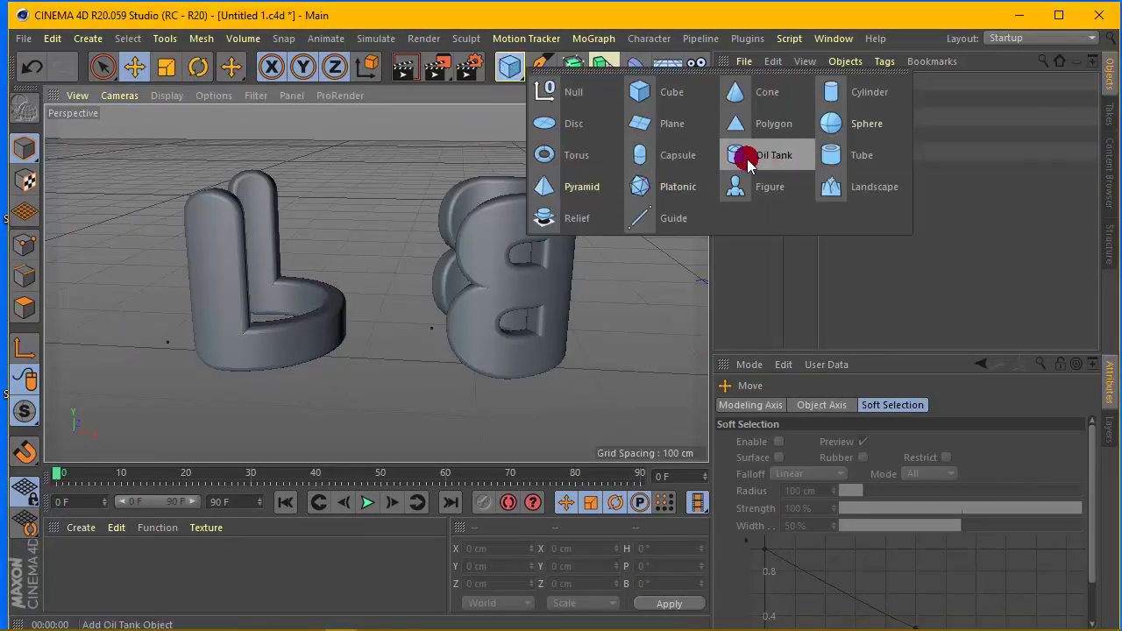
{"action": "left_click_drag", "start_coordinate": [830, 140], "coordinate": [876, 94]}
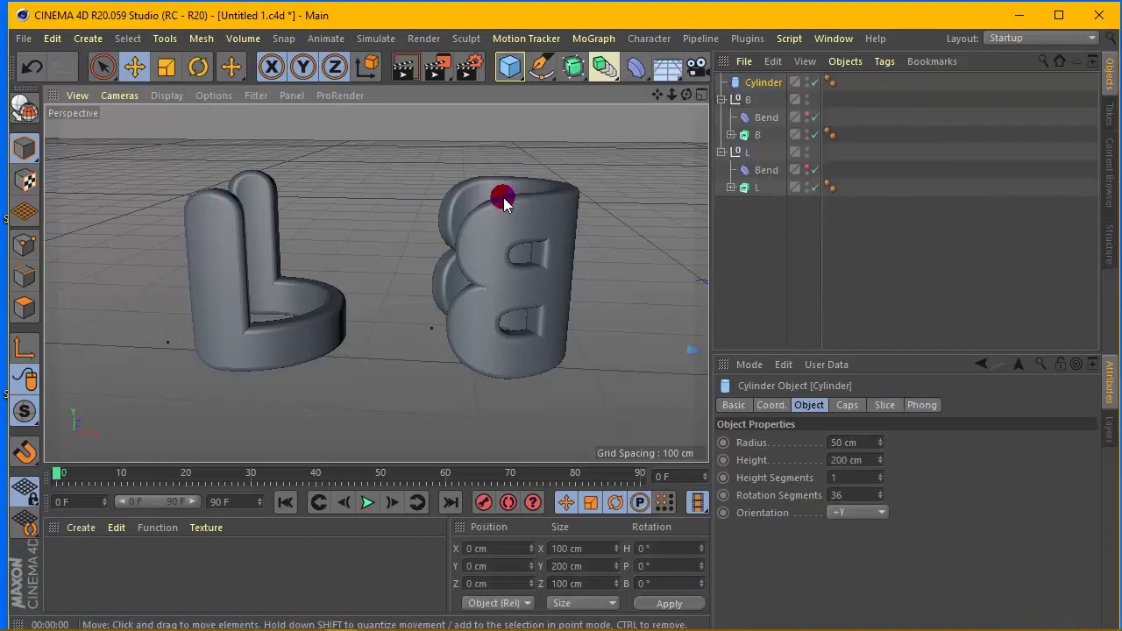
{"action": "scroll", "coordinate": [501, 201], "scroll_direction": "down", "scroll_amount": 3}
{"action": "left_click_drag", "start_coordinate": [657, 96], "coordinate": [376, 282]}
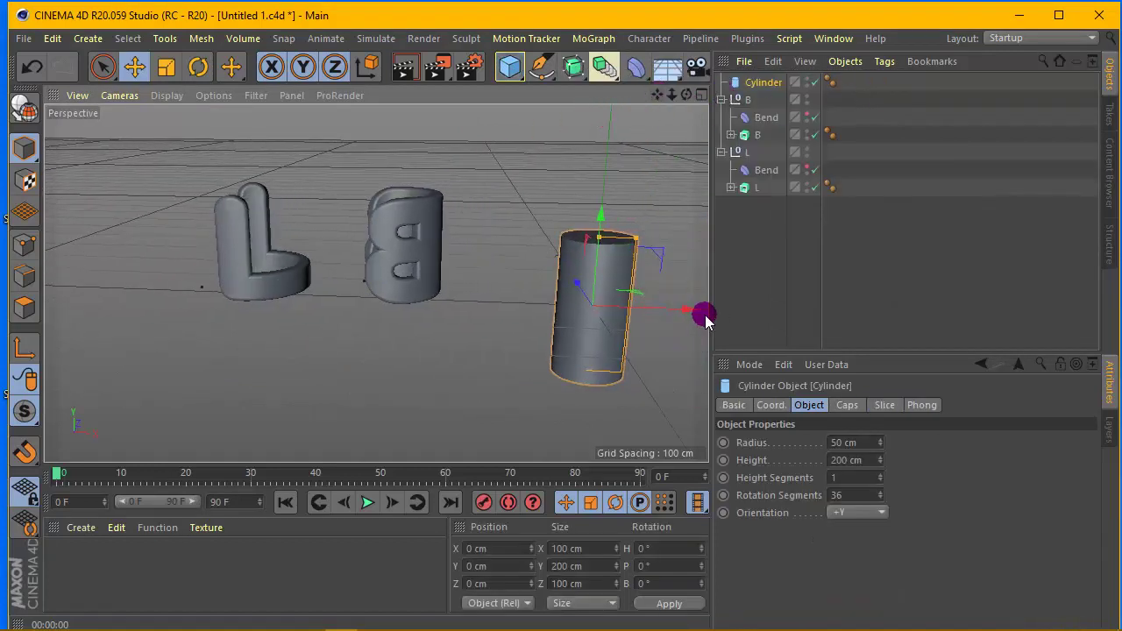
{"action": "left_click_drag", "start_coordinate": [689, 310], "coordinate": [376, 298]}
{"action": "left_click_drag", "start_coordinate": [691, 94], "coordinate": [343, 237]}
{"action": "left_click_drag", "start_coordinate": [403, 274], "coordinate": [269, 255]}
{"action": "scroll", "coordinate": [268, 254], "scroll_direction": "up", "scroll_amount": 2}
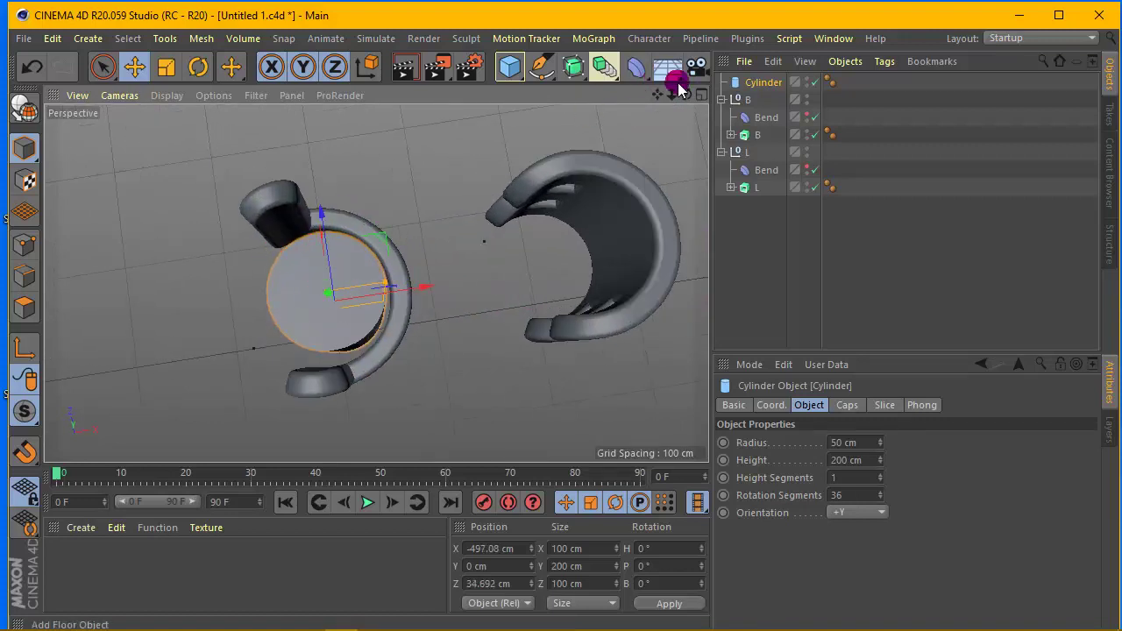
{"action": "left_click_drag", "start_coordinate": [687, 94], "coordinate": [686, 81]}
{"action": "left_click_drag", "start_coordinate": [426, 286], "coordinate": [423, 285]}
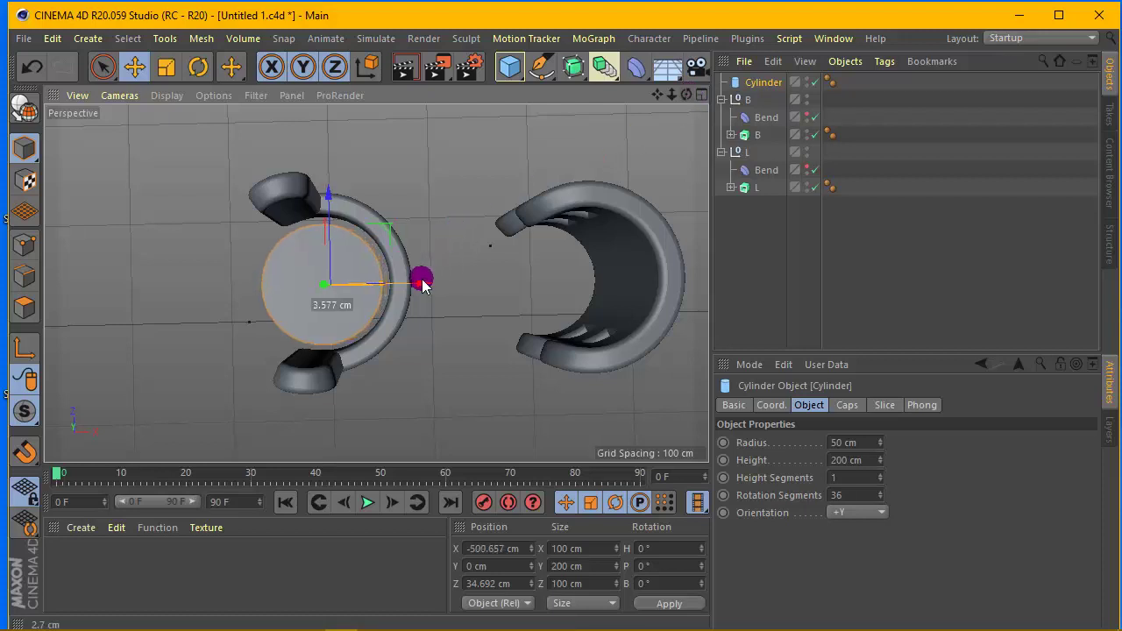
Set the cylinder's height to 390 cm and shift it within the L to about X -495 cm
{"action": "left_click_drag", "start_coordinate": [880, 457], "coordinate": [944, 457]}
{"action": "left_click_drag", "start_coordinate": [405, 283], "coordinate": [418, 282]}
{"action": "left_click", "coordinate": [880, 456]}
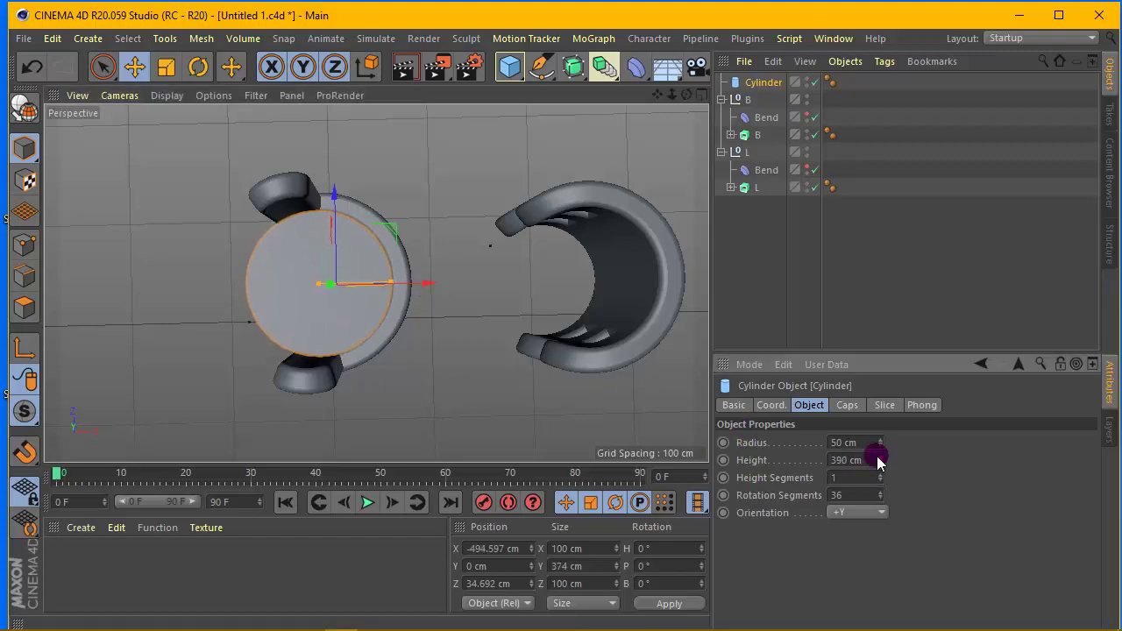
Raise the cylinder by about 100 cm and place a duplicate with a 54 cm radius inside the B at about X -290 cm
{"action": "left_click_drag", "start_coordinate": [686, 95], "coordinate": [686, 26]}
{"action": "scroll", "coordinate": [576, 143], "scroll_direction": "down", "scroll_amount": 3}
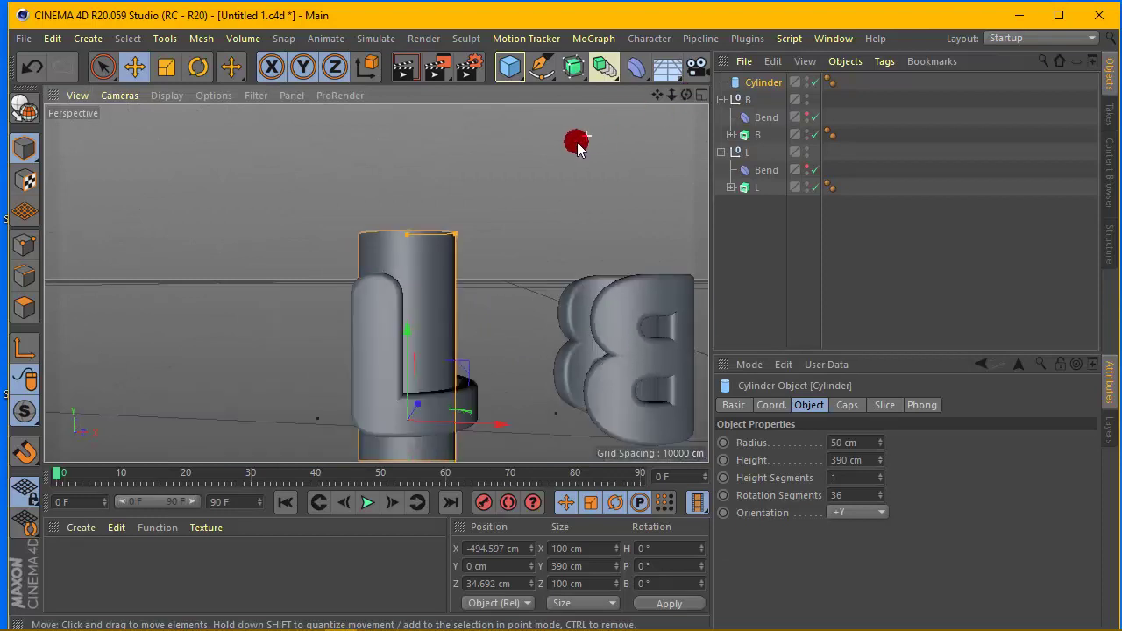
{"action": "left_click_drag", "start_coordinate": [654, 93], "coordinate": [548, 39]}
{"action": "scroll", "coordinate": [528, 221], "scroll_direction": "down", "scroll_amount": 3}
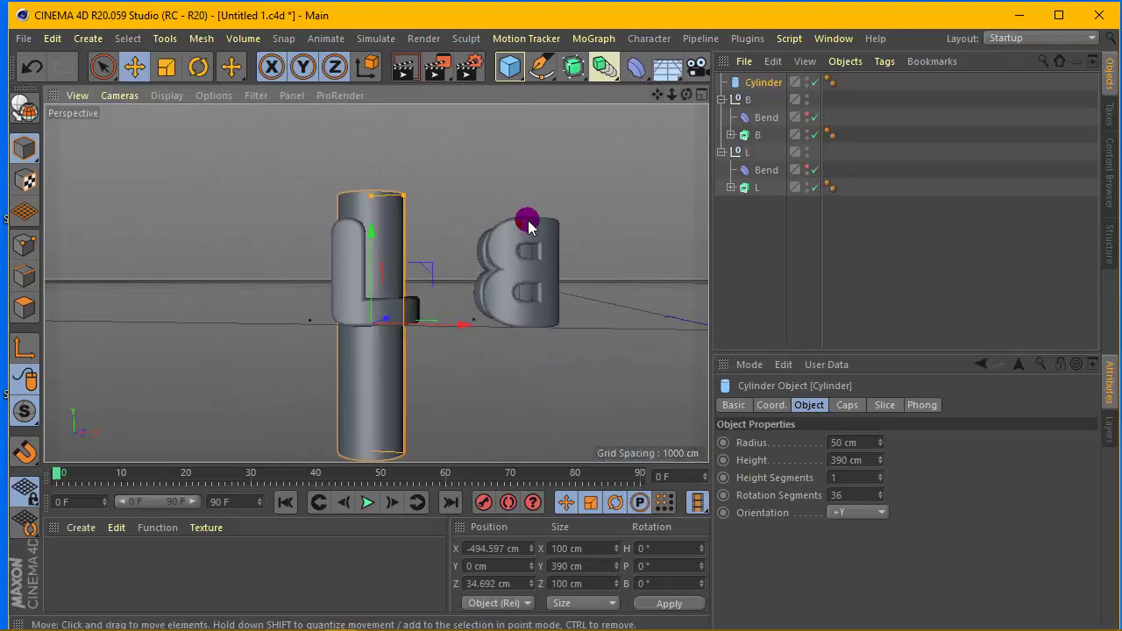
{"action": "left_click_drag", "start_coordinate": [380, 240], "coordinate": [361, 167]}
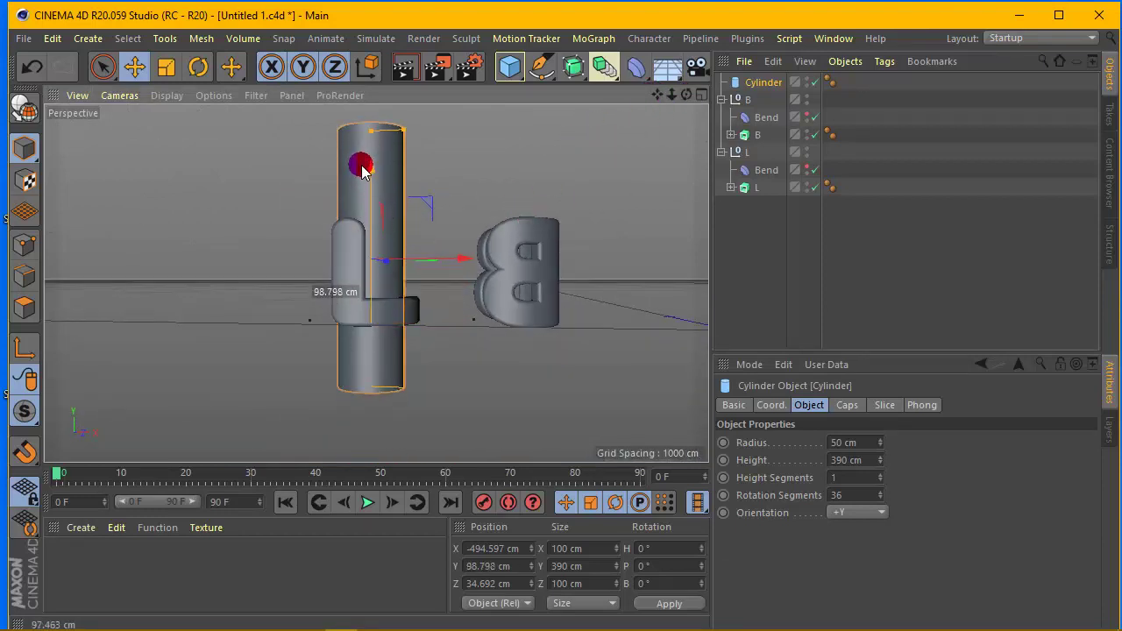
{"action": "scroll", "coordinate": [391, 207], "scroll_direction": "up", "scroll_amount": 2}
{"action": "left_click_drag", "start_coordinate": [687, 94], "coordinate": [653, 96]}
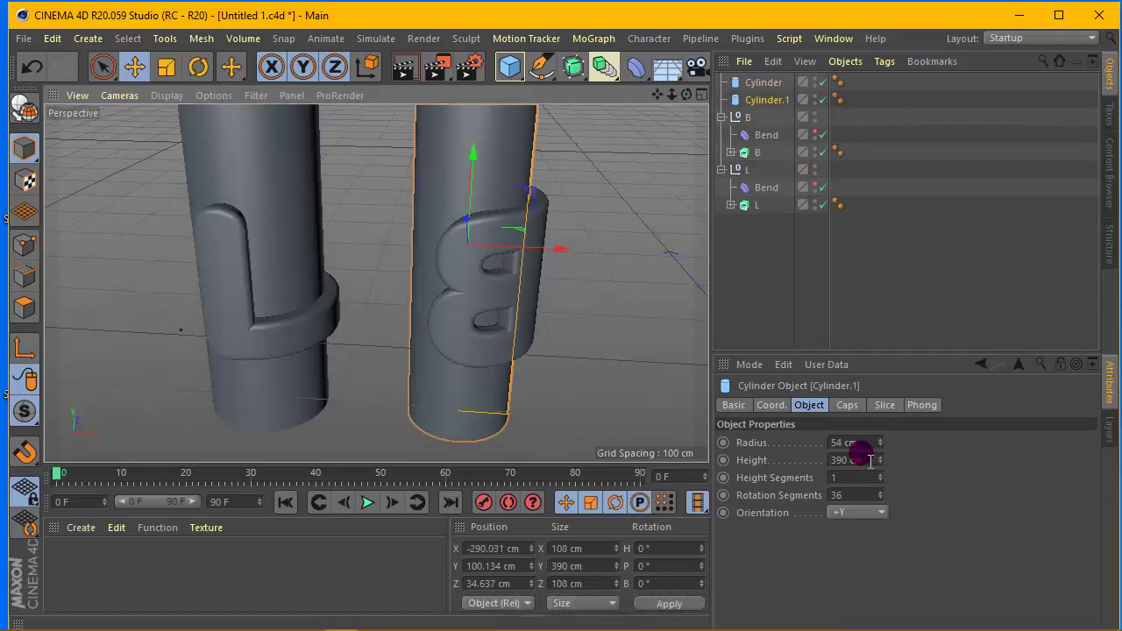
Add a Plane and move it beneath the two cylinders, to about X -385 cm
{"action": "left_click", "coordinate": [509, 67]}
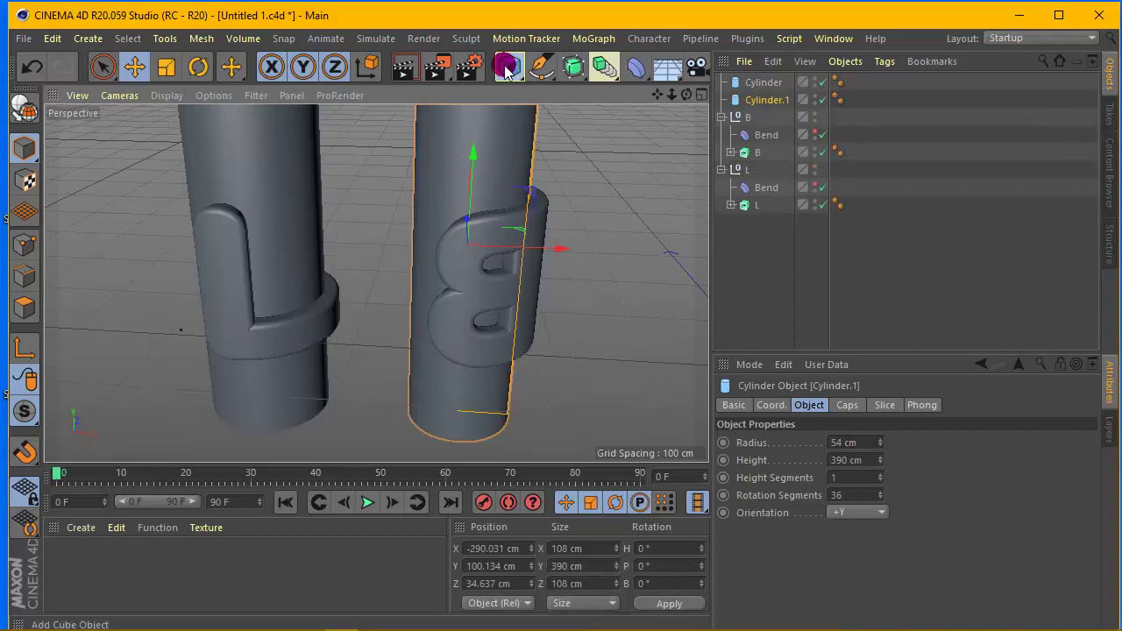
{"action": "left_click", "coordinate": [686, 118]}
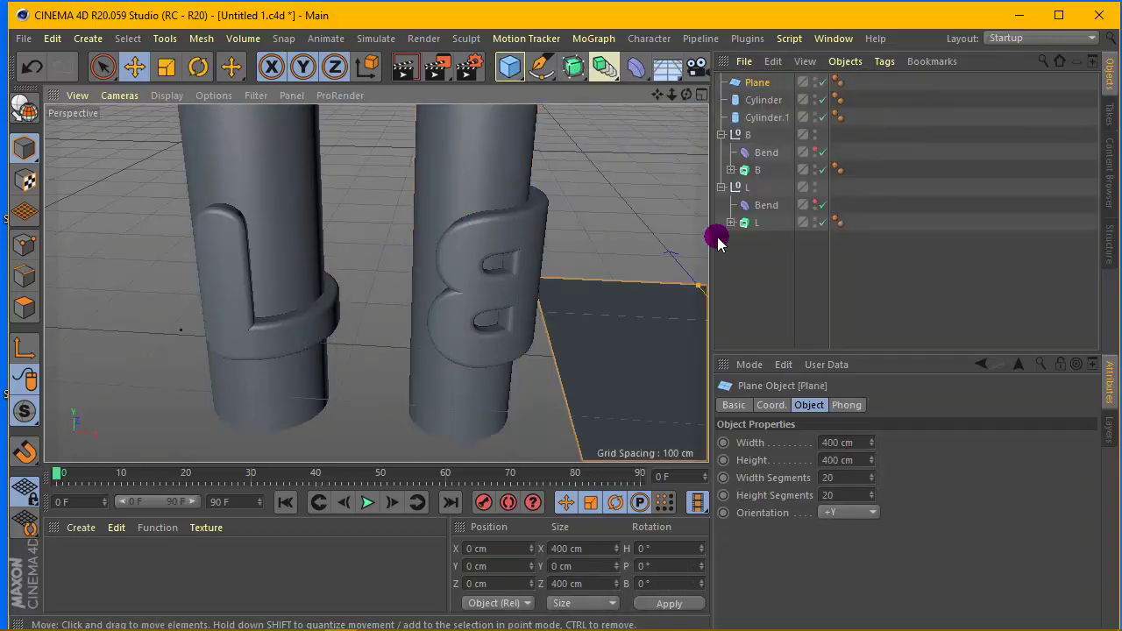
{"action": "scroll", "coordinate": [533, 319], "scroll_direction": "down", "scroll_amount": 3}
{"action": "left_click_drag", "start_coordinate": [661, 95], "coordinate": [661, 93]}
{"action": "left_click_drag", "start_coordinate": [690, 302], "coordinate": [441, 293]}
Set the plane's width and height to 700 cm
{"action": "left_click", "coordinate": [831, 443]}
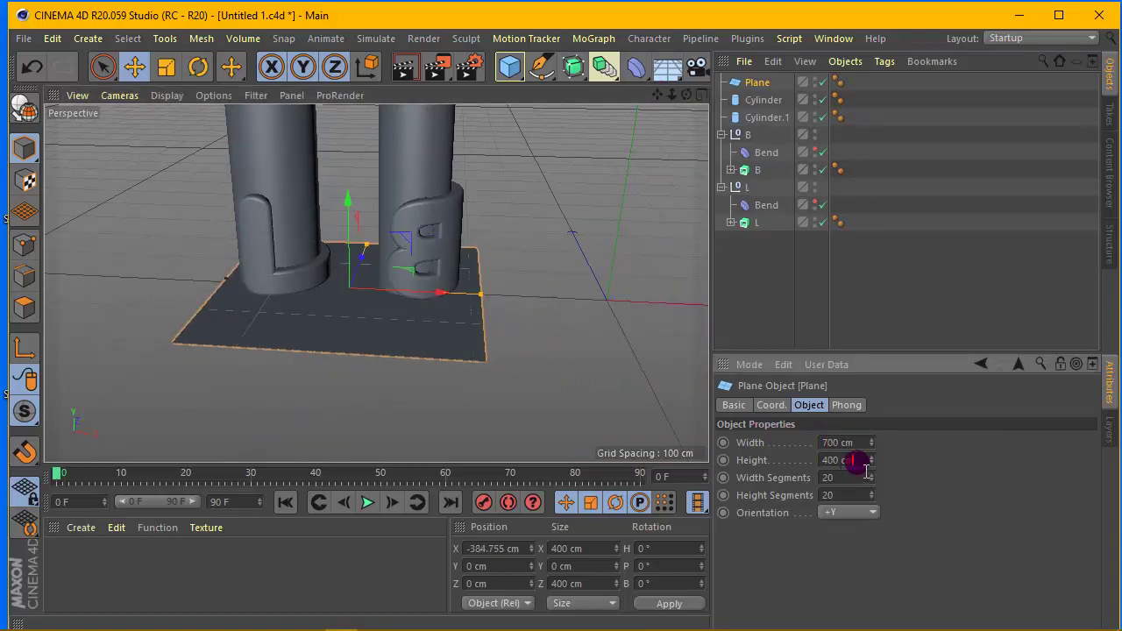
{"action": "left_click", "coordinate": [856, 460]}
{"action": "type", "text": "700"}
{"action": "key", "text": "Return"}
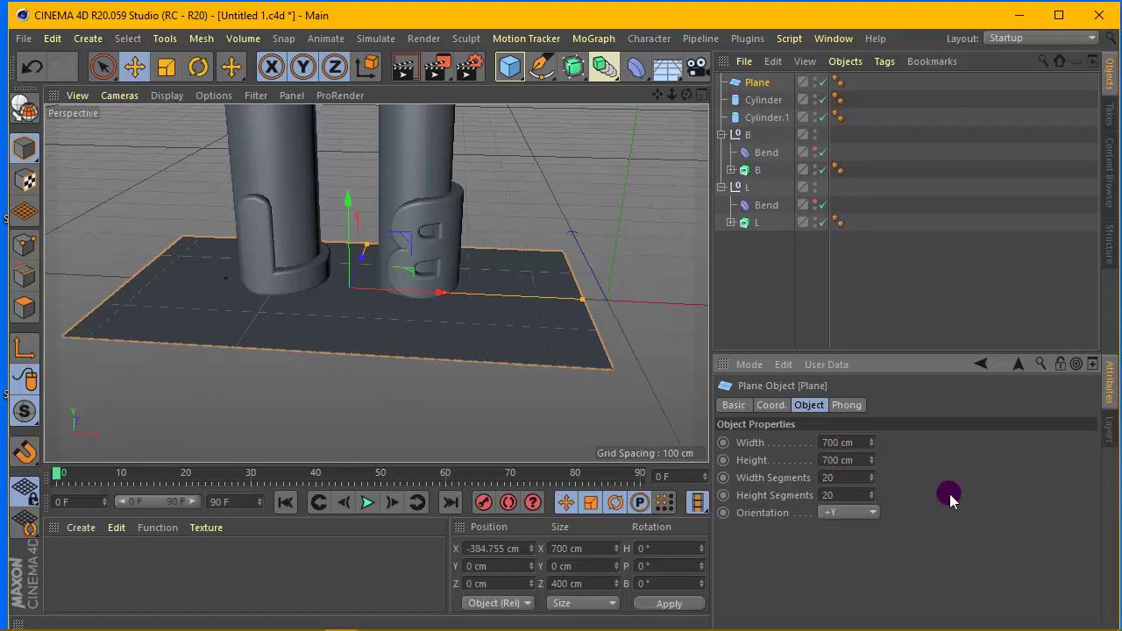
Duplicate the floor plane and set the copy's orientation to -Z so it stands as a wall
{"action": "scroll", "coordinate": [504, 275], "scroll_direction": "up", "scroll_amount": 3}
{"action": "left_click_drag", "start_coordinate": [658, 96], "coordinate": [364, 301]}
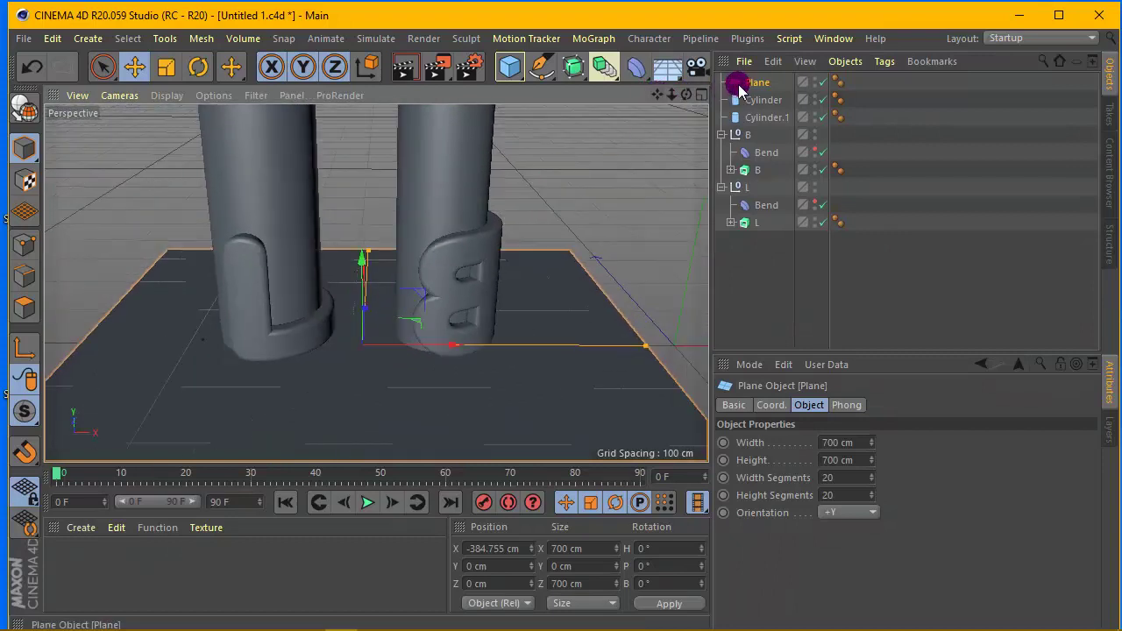
{"action": "left_click", "coordinate": [749, 83]}
{"action": "left_click_drag", "start_coordinate": [761, 98], "coordinate": [761, 96]}
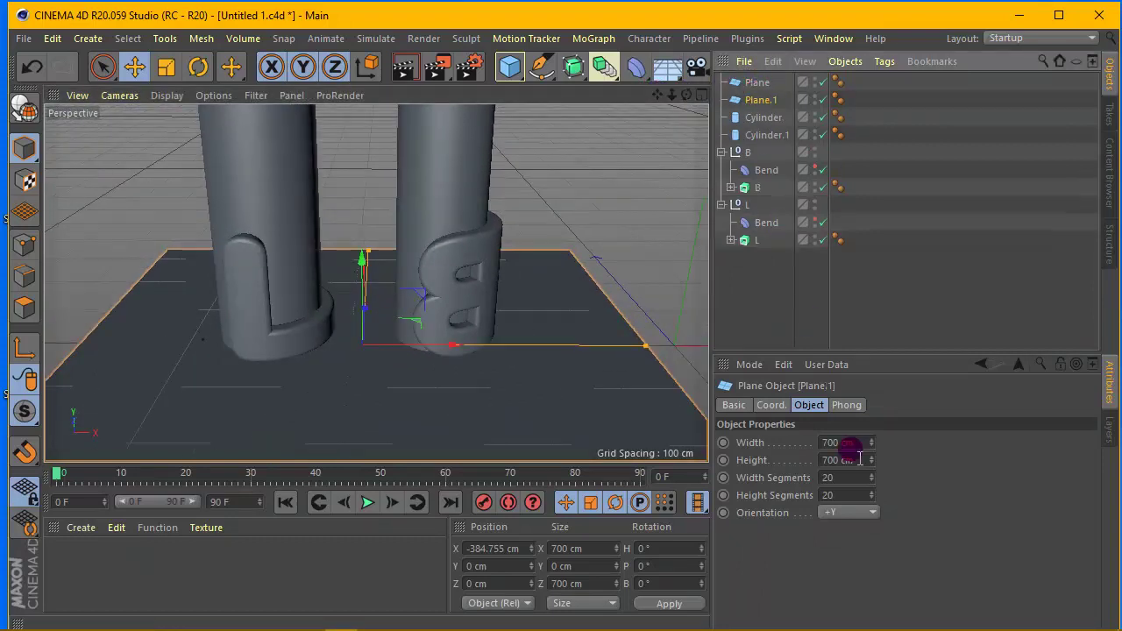
{"action": "left_click_drag", "start_coordinate": [849, 513], "coordinate": [856, 619]}
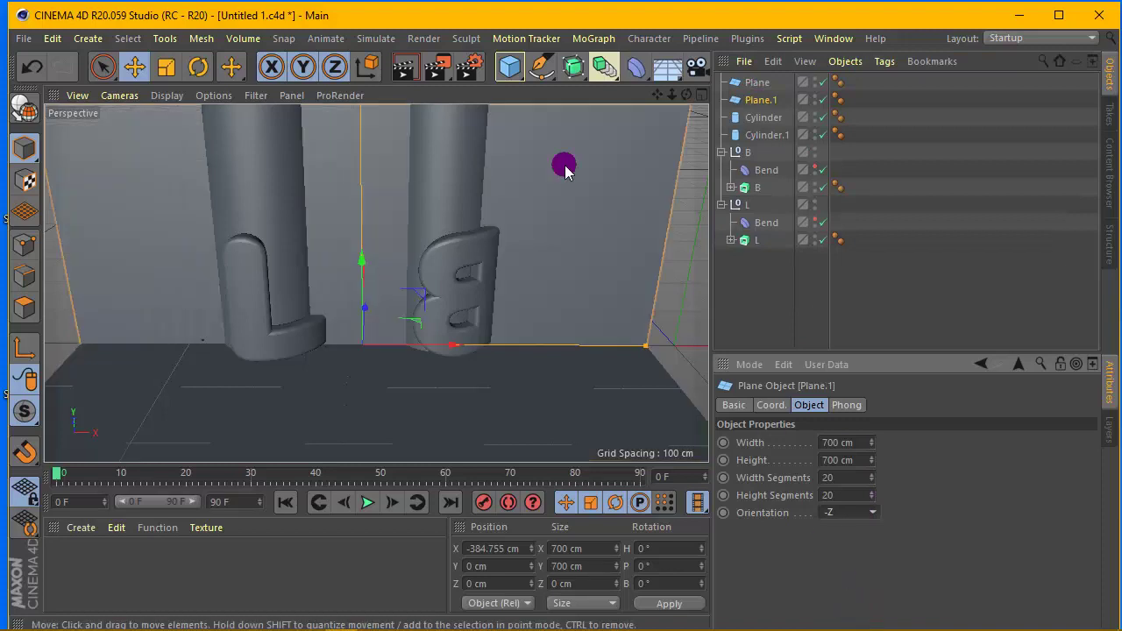
Move the wall plane back in the Right view to about Z 127.8 cm, just behind the letters
{"action": "left_click", "coordinate": [699, 95]}
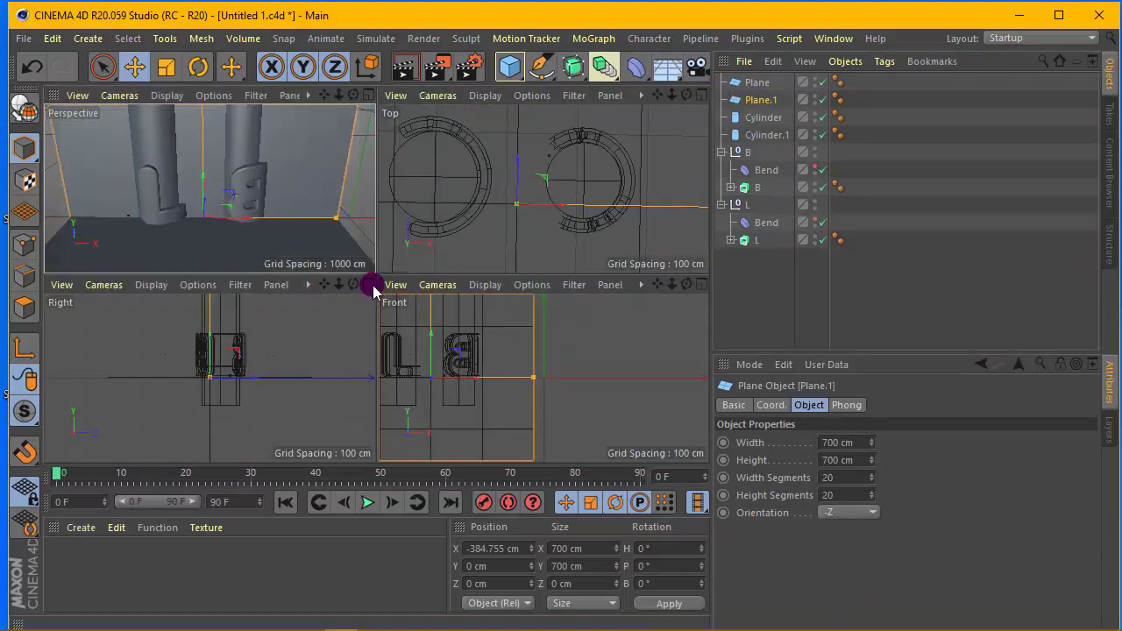
{"action": "left_click", "coordinate": [368, 285]}
{"action": "left_click_drag", "start_coordinate": [456, 281], "coordinate": [565, 280]}
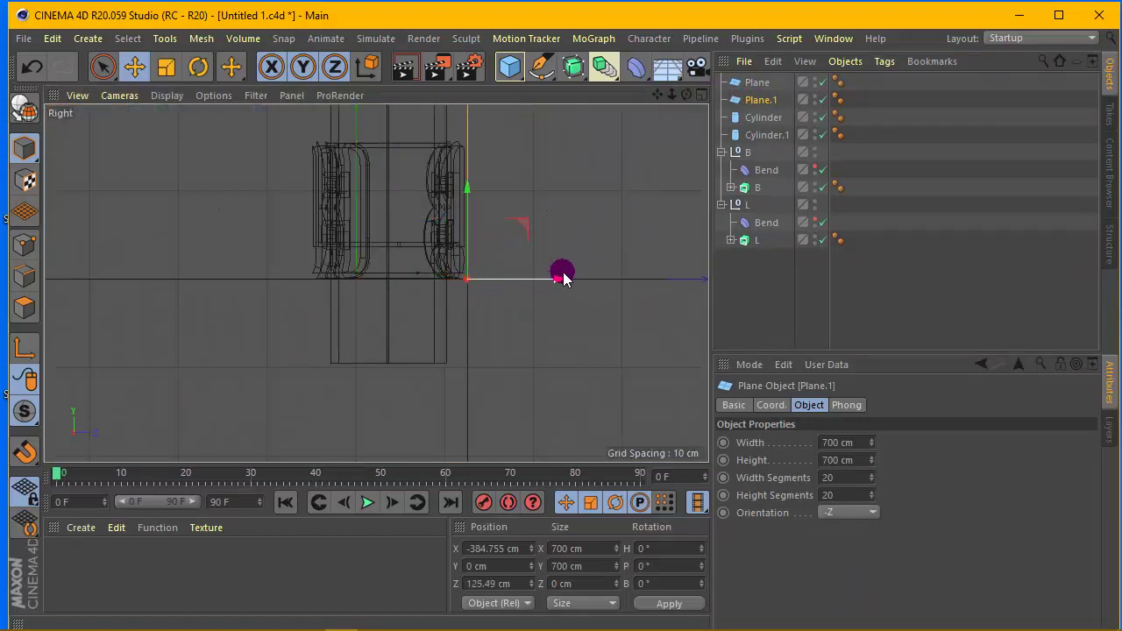
{"action": "scroll", "coordinate": [564, 270], "scroll_direction": "up", "scroll_amount": 3}
{"action": "left_click_drag", "start_coordinate": [468, 291], "coordinate": [470, 296]}
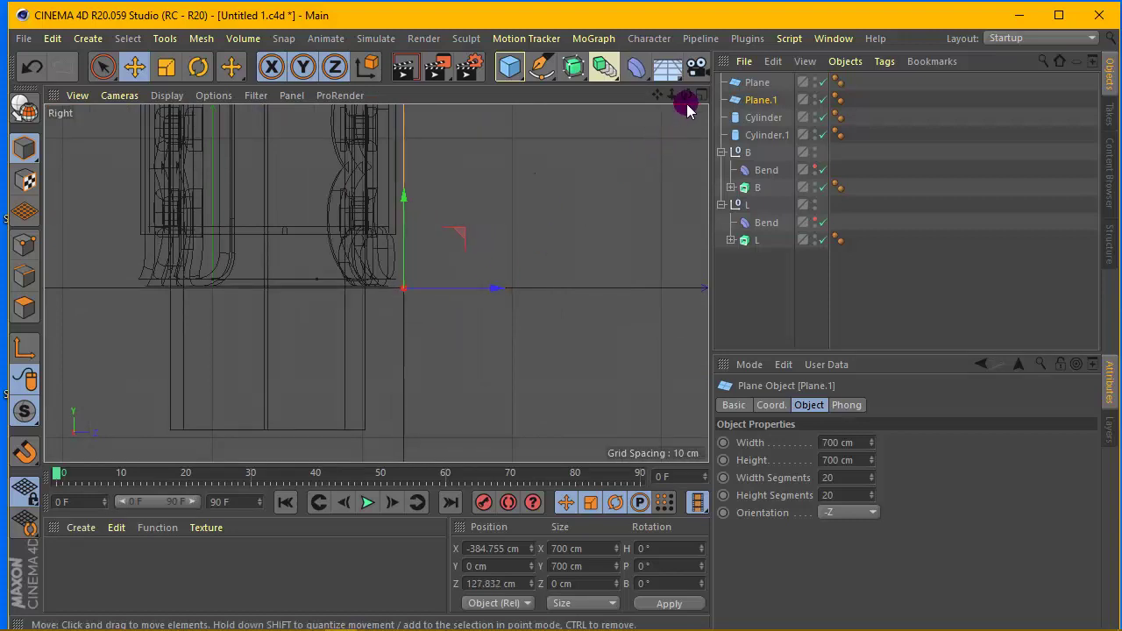
{"action": "left_click", "coordinate": [686, 94]}
{"action": "left_click", "coordinate": [367, 95]}
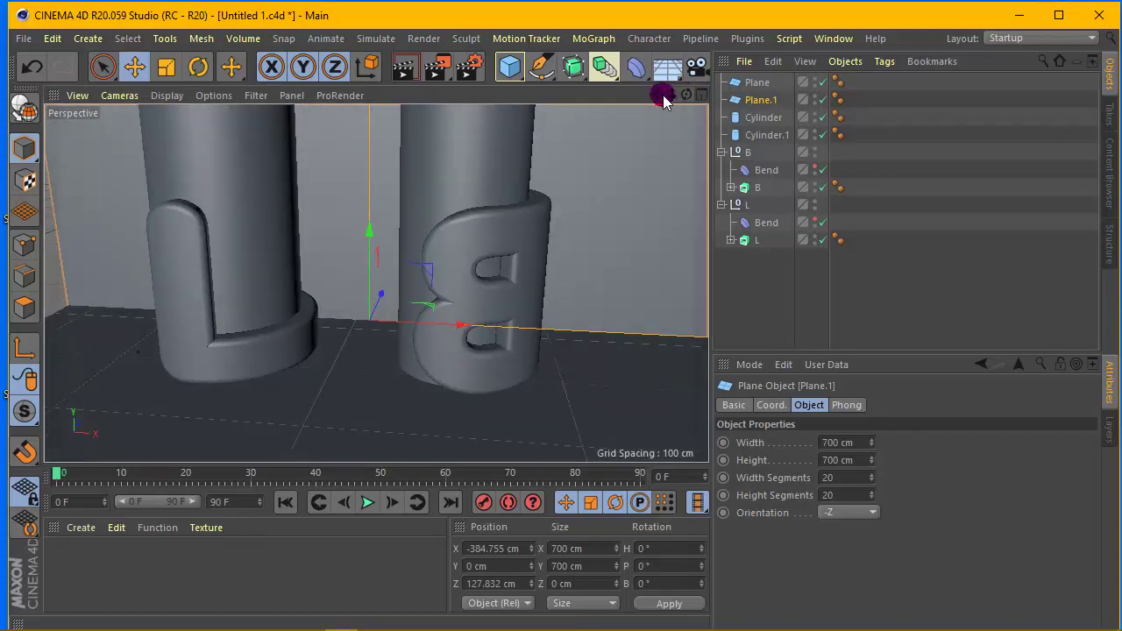
Set the wall plane's width to 800 cm and height to 750 cm, and compare it with the floor plane
{"action": "left_click_drag", "start_coordinate": [663, 101], "coordinate": [449, 213]}
{"action": "left_click", "coordinate": [859, 442]}
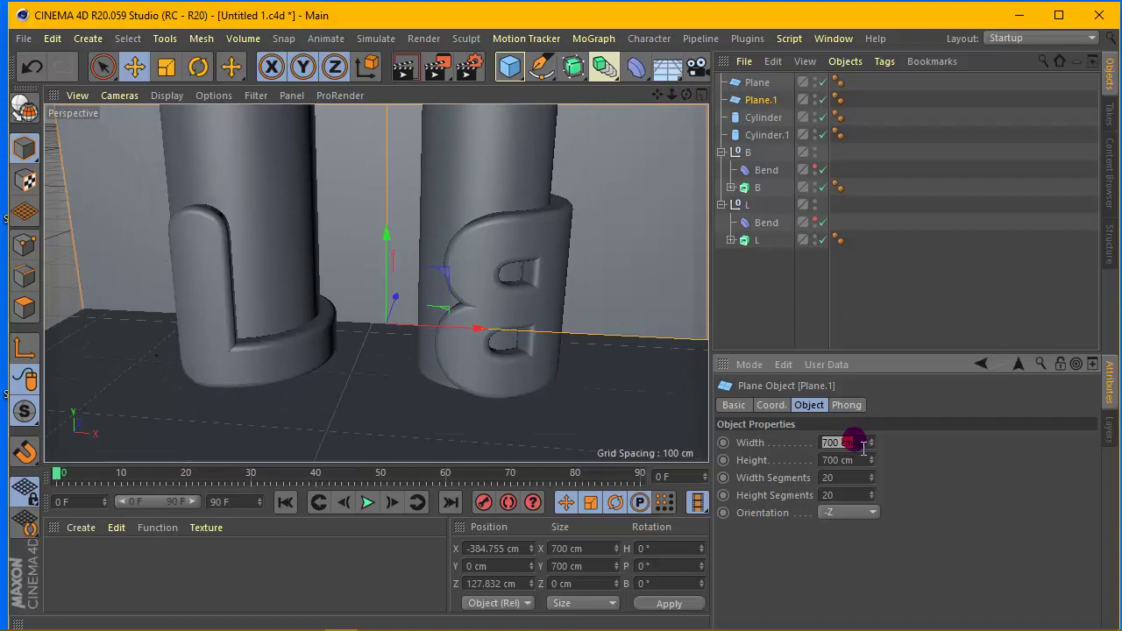
{"action": "left_click", "coordinate": [860, 461]}
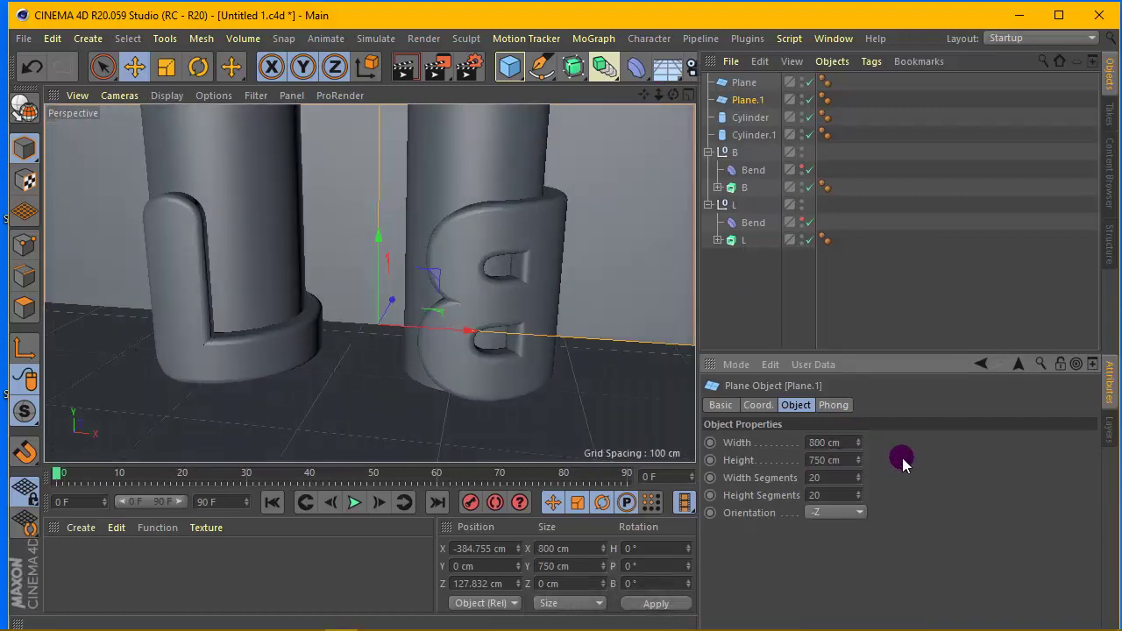
{"action": "left_click", "coordinate": [719, 83]}
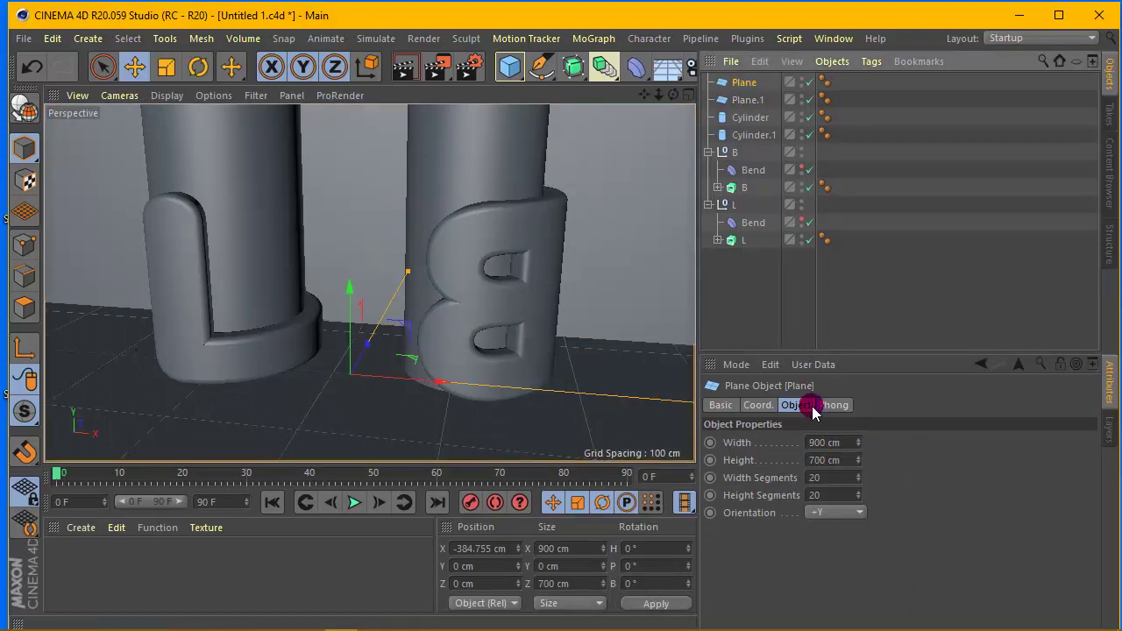
{"action": "left_click", "coordinate": [778, 100]}
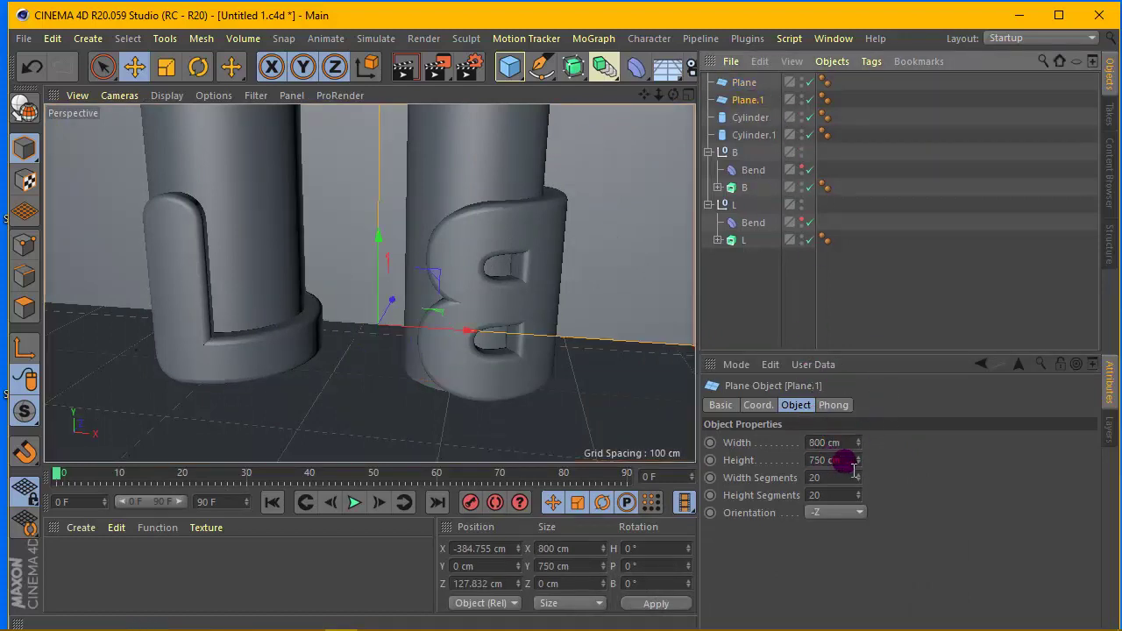
{"action": "left_click", "coordinate": [800, 95]}
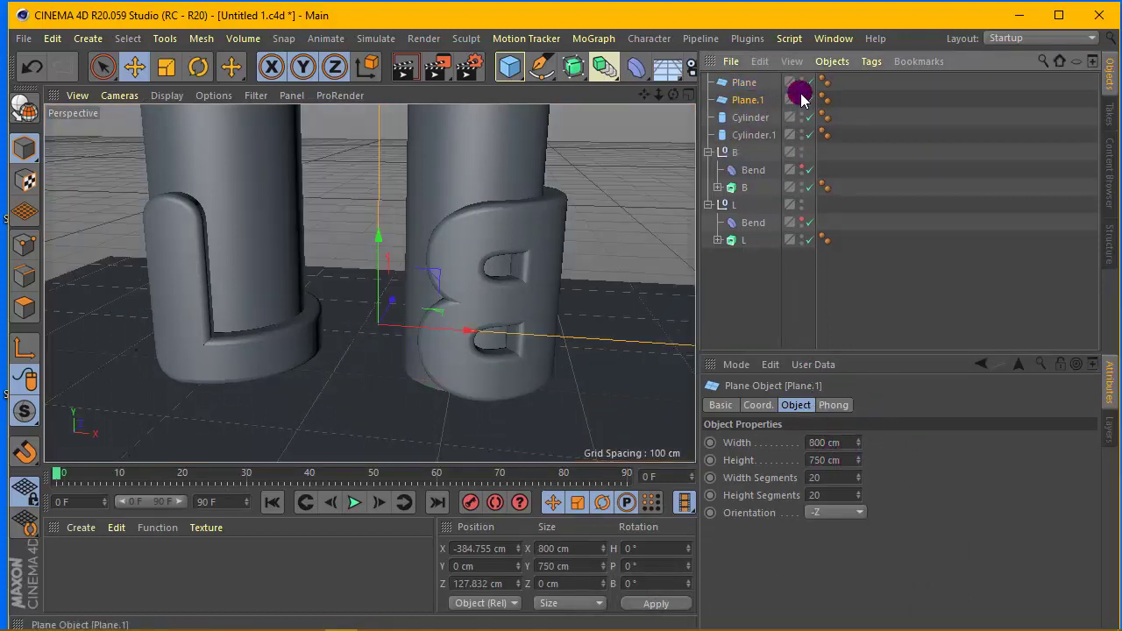
{"action": "left_click", "coordinate": [743, 85]}
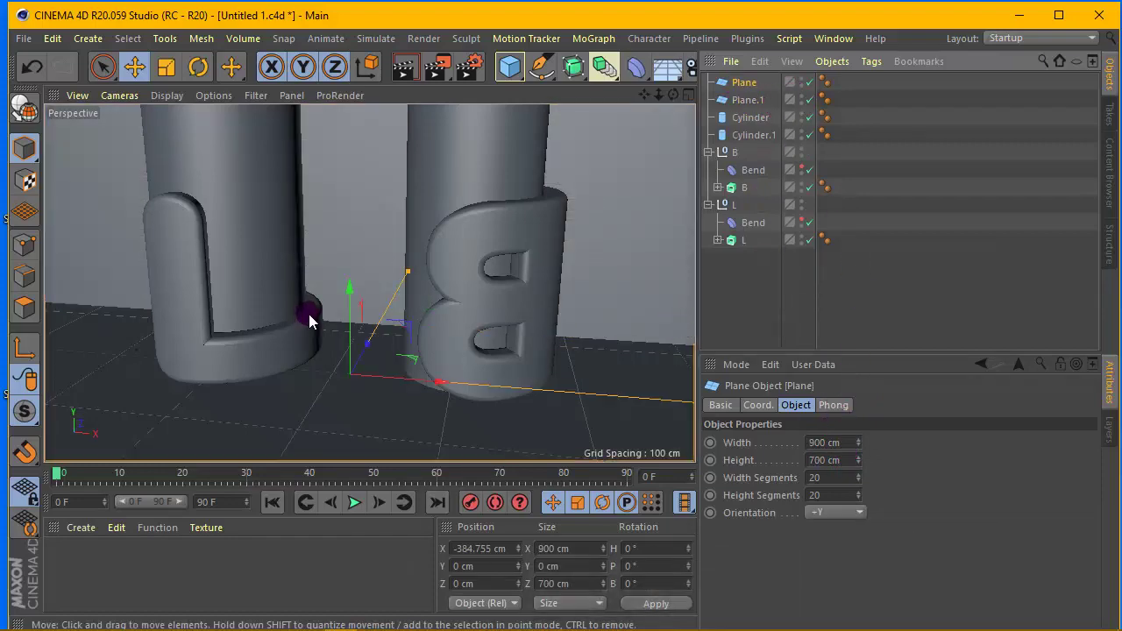
Review the output size and frame range in the render settings
{"action": "left_click", "coordinate": [469, 66]}
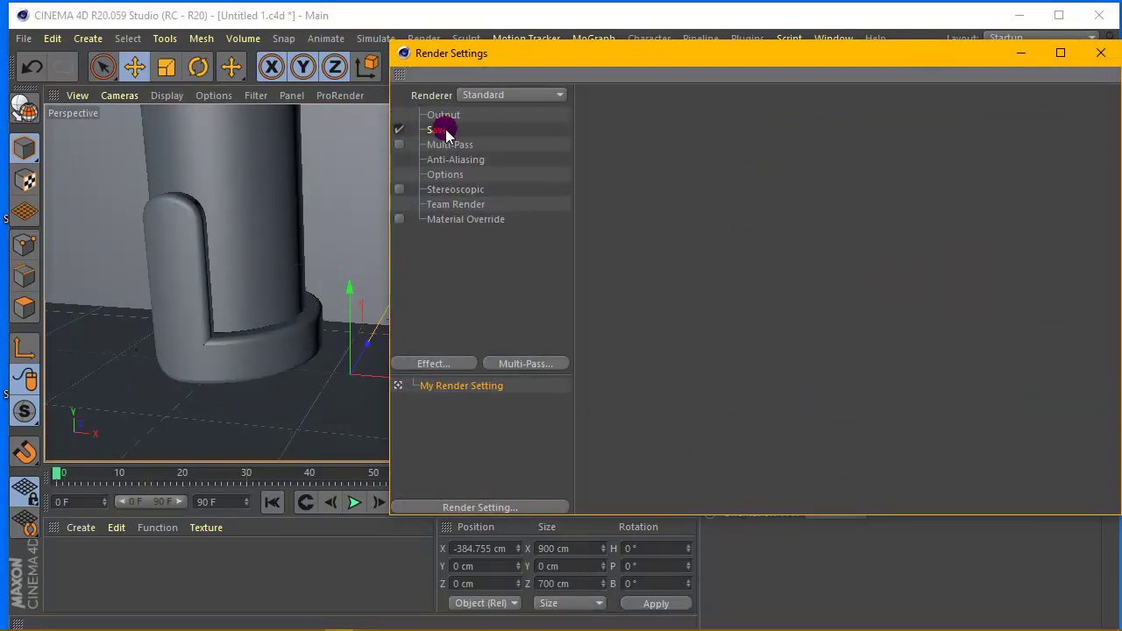
{"action": "left_click", "coordinate": [446, 131]}
{"action": "left_click", "coordinate": [447, 115]}
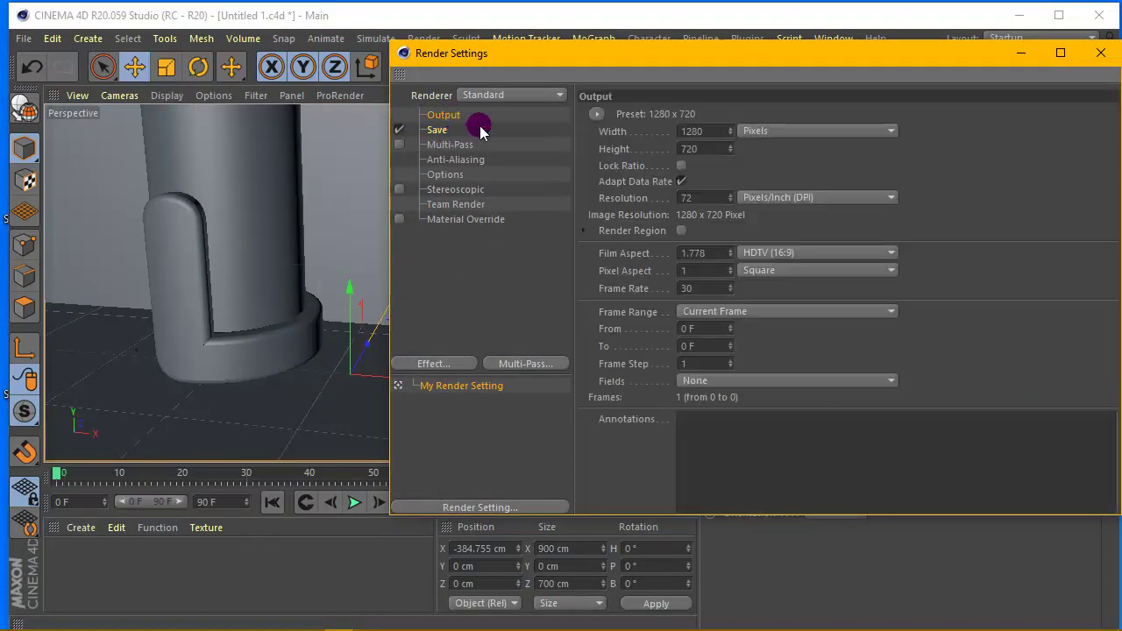
{"action": "left_click_drag", "start_coordinate": [866, 61], "coordinate": [692, 63]}
{"action": "left_click", "coordinate": [929, 51]}
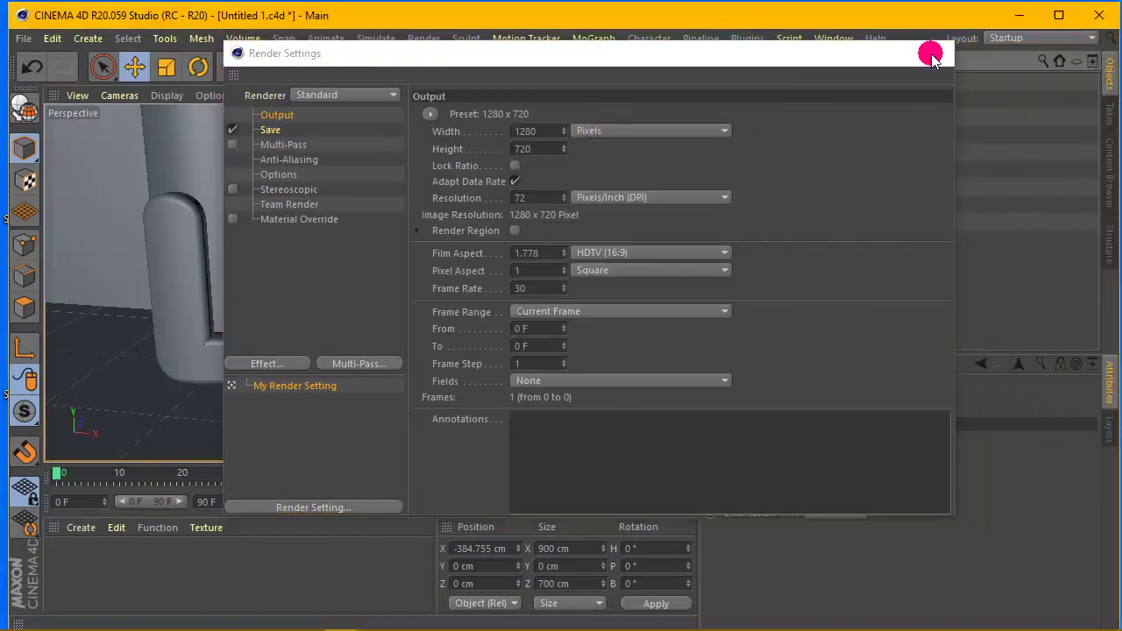
Load the United and folded neon Materials and BLACK BRICK material files into the scene
{"action": "left_click", "coordinate": [78, 528]}
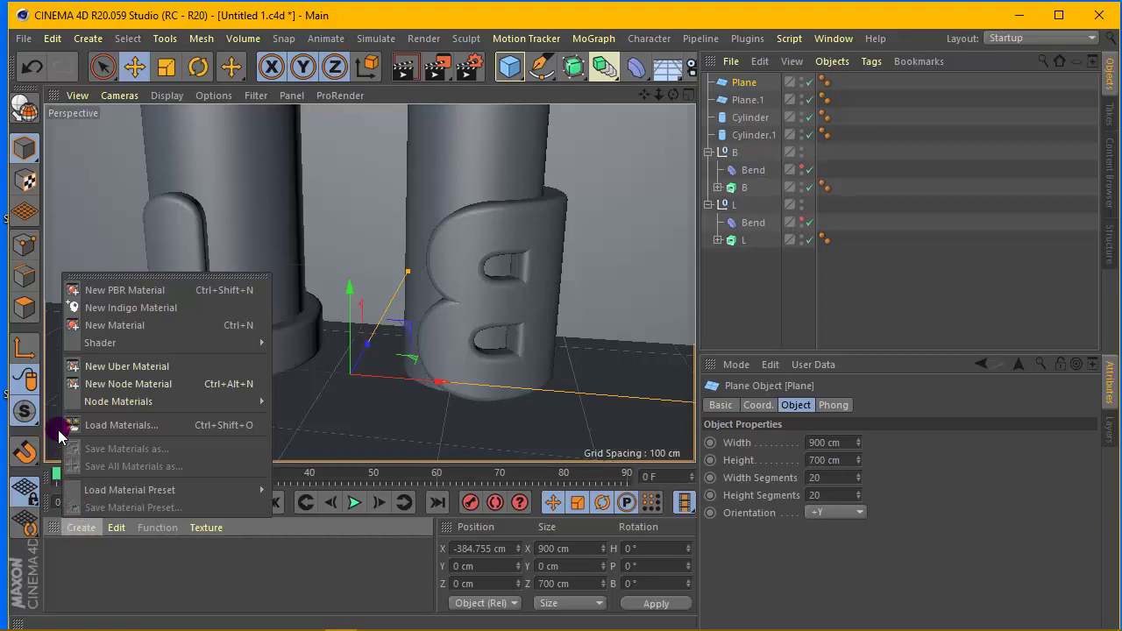
{"action": "left_click", "coordinate": [195, 425]}
{"action": "left_click", "coordinate": [250, 267]}
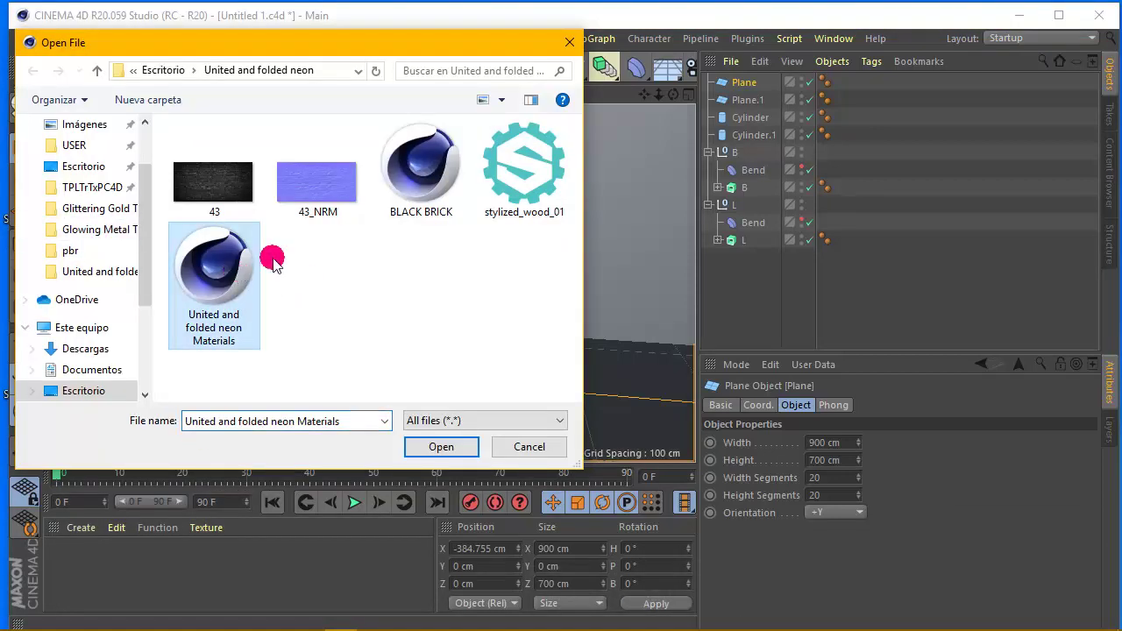
{"action": "left_click", "coordinate": [441, 446]}
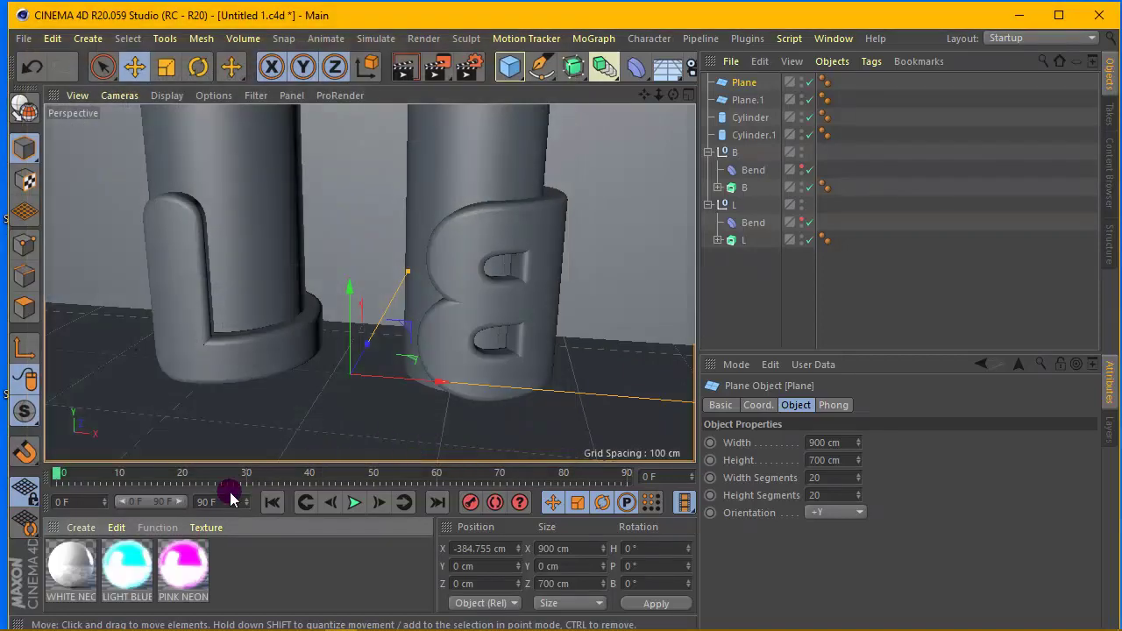
{"action": "left_click", "coordinate": [83, 527]}
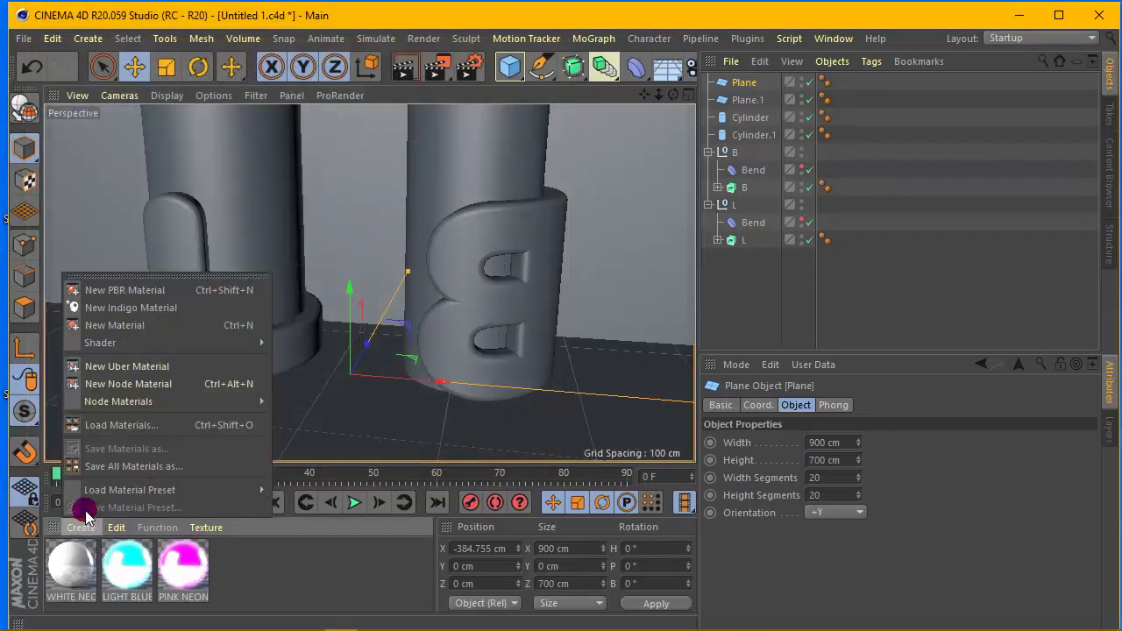
{"action": "left_click", "coordinate": [122, 425]}
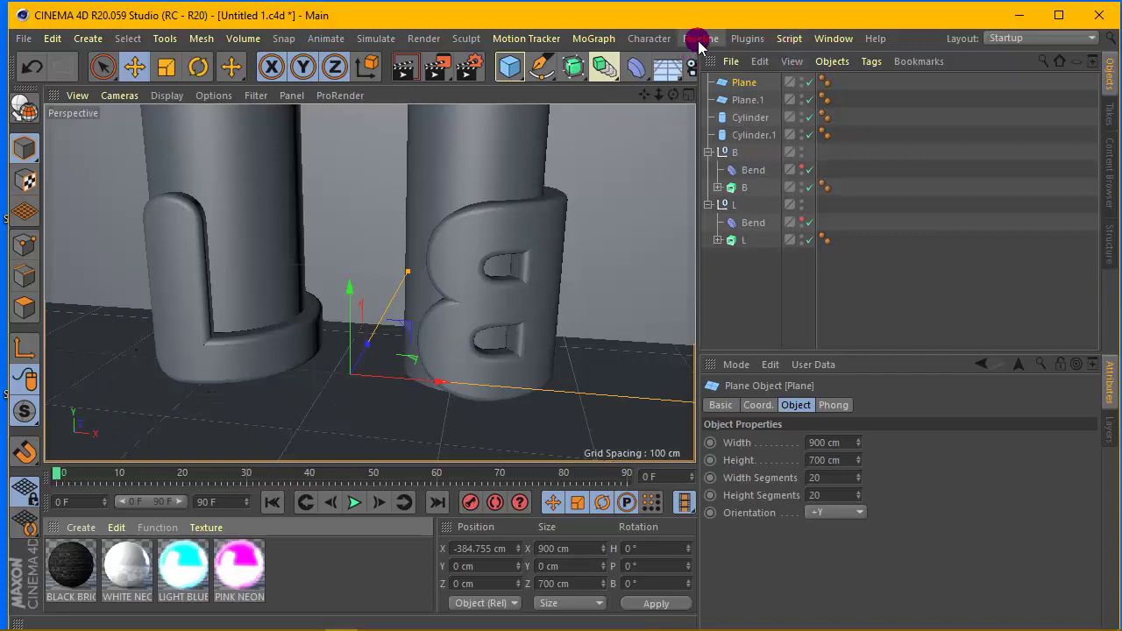
Load the stylized_wood_01 substance through the Substance Asset Manager without copying it to the project location
{"action": "left_click", "coordinate": [746, 40]}
{"action": "mouse_move", "coordinate": [699, 42]}
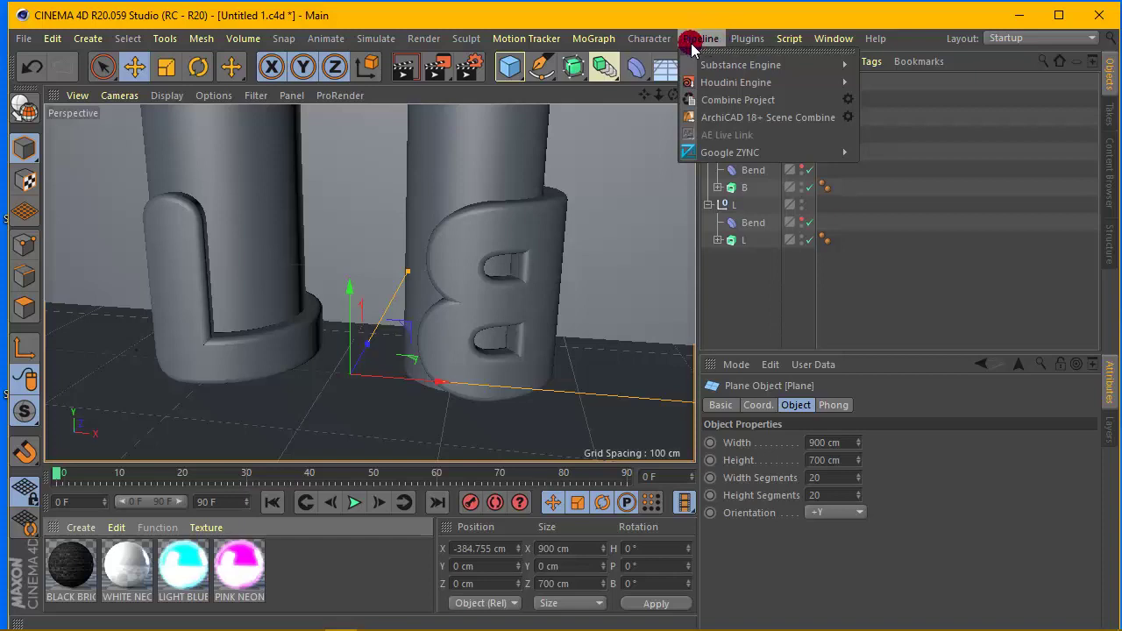
{"action": "left_click", "coordinate": [753, 66]}
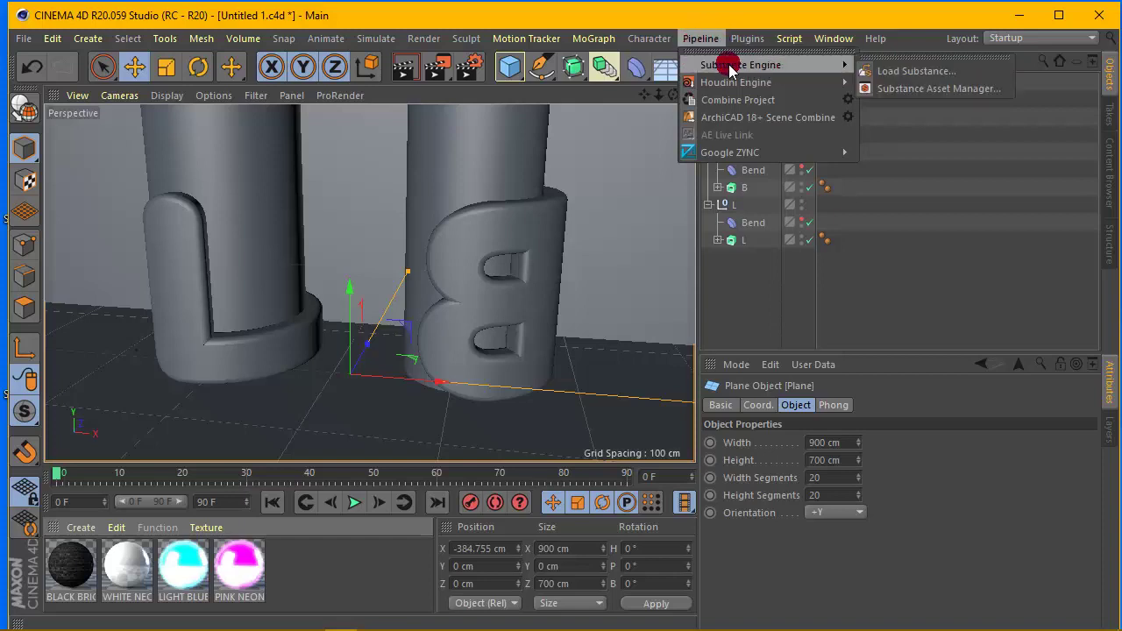
{"action": "left_click", "coordinate": [901, 91]}
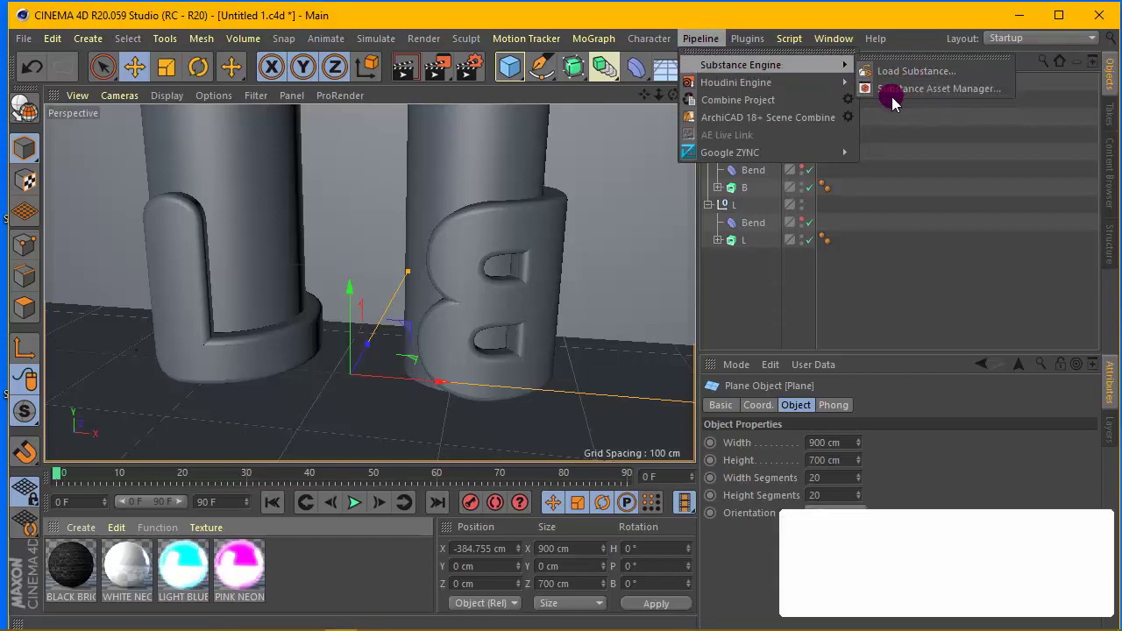
{"action": "left_click", "coordinate": [728, 100]}
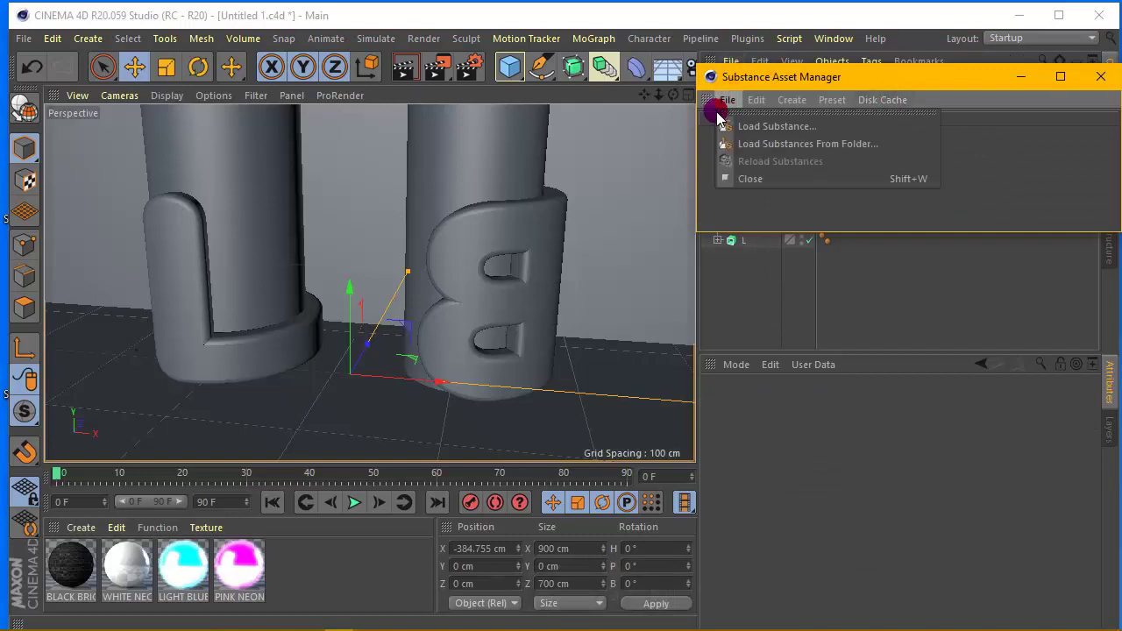
{"action": "left_click", "coordinate": [811, 128]}
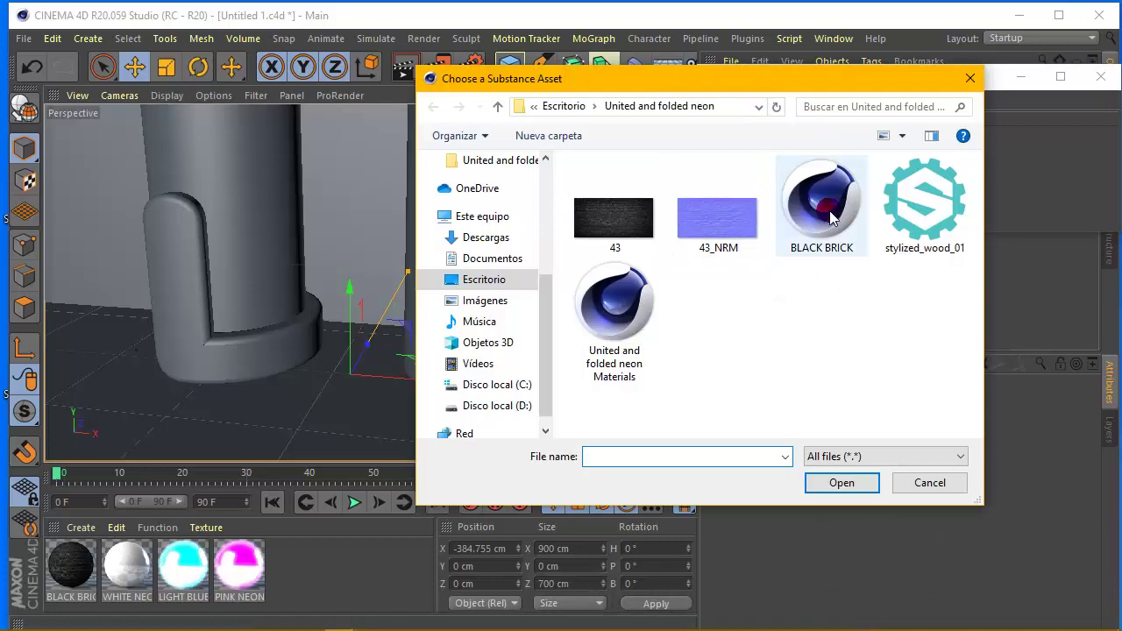
{"action": "left_click", "coordinate": [925, 204]}
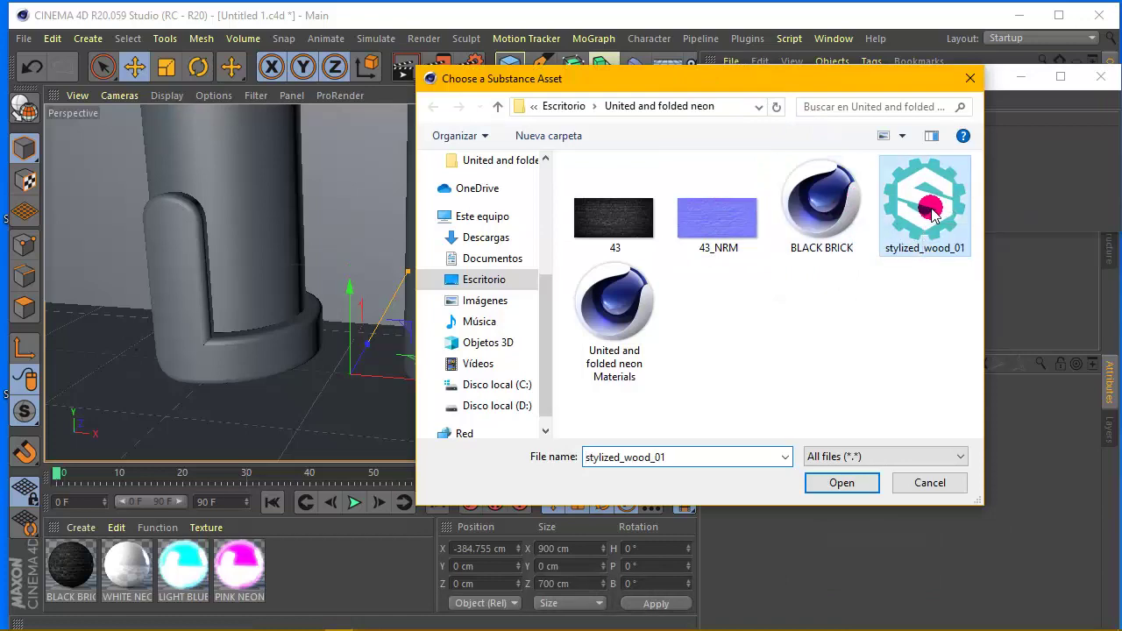
{"action": "left_click", "coordinate": [842, 482]}
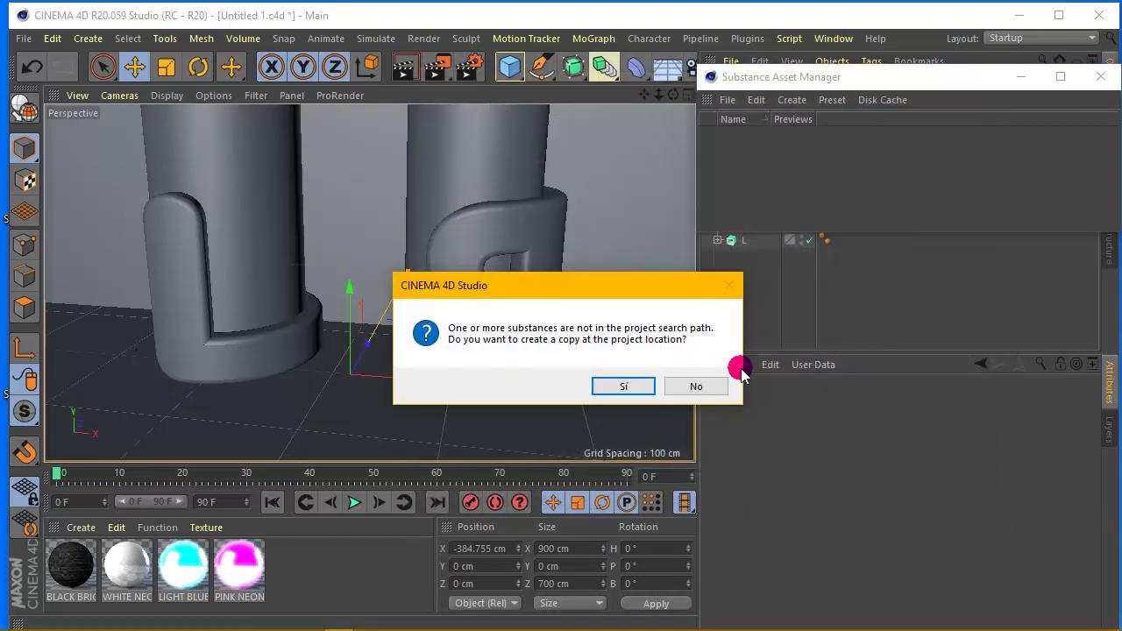
{"action": "left_click", "coordinate": [701, 384]}
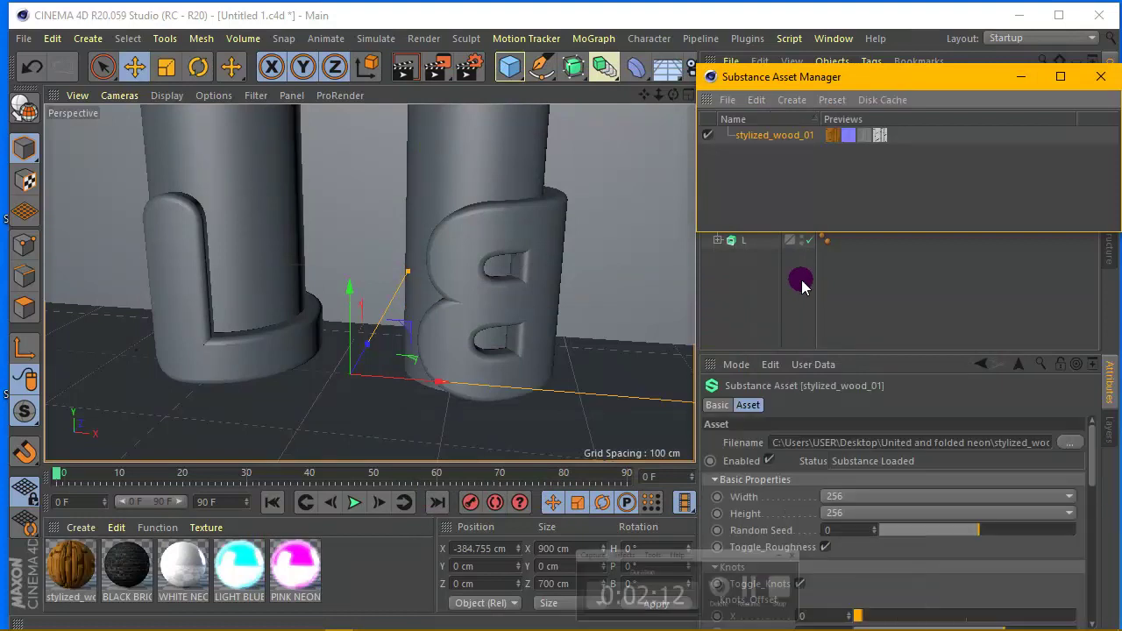
{"action": "left_click_drag", "start_coordinate": [894, 88], "coordinate": [696, 110]}
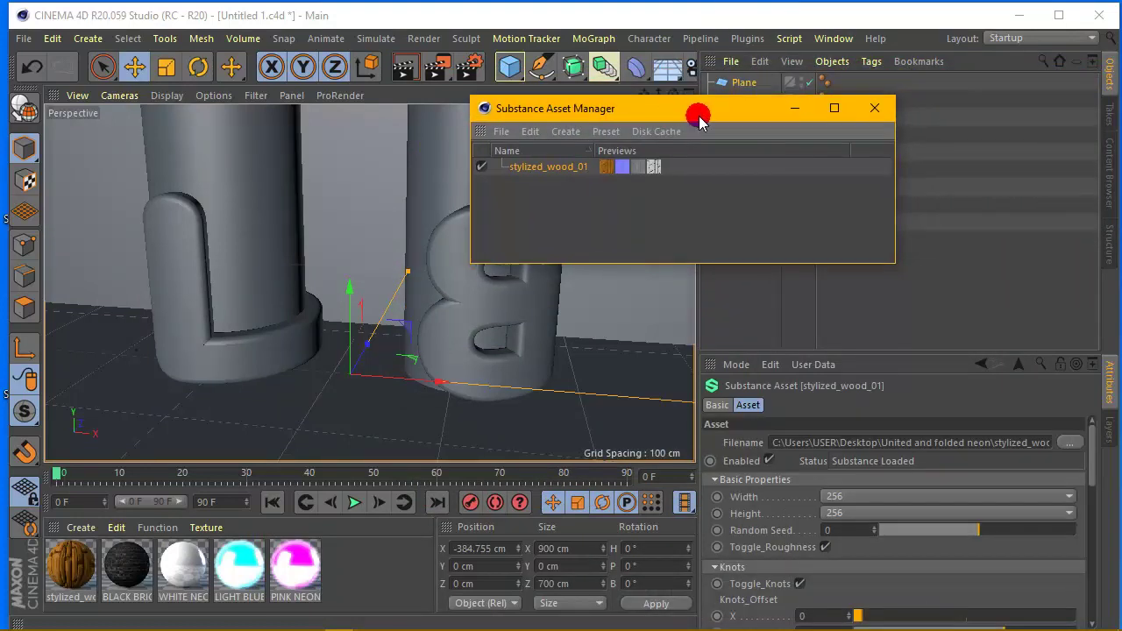
{"action": "left_click", "coordinate": [872, 108]}
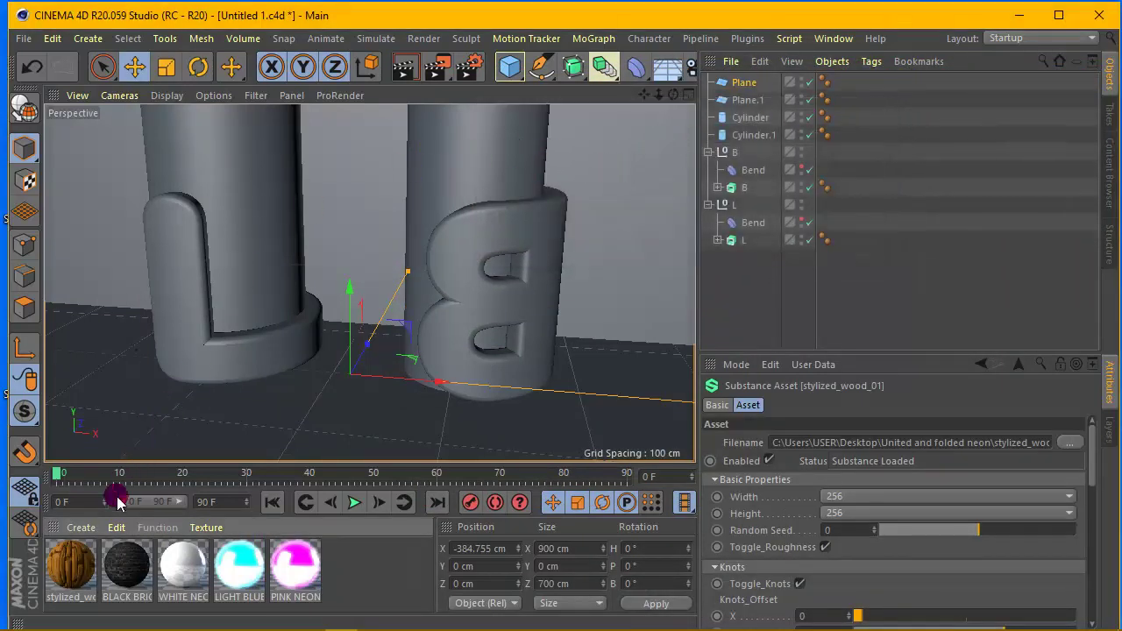
Assign the stylized_wood_01 material to the floor plane instead of the wall plane
{"action": "left_click_drag", "start_coordinate": [175, 493], "coordinate": [744, 100]}
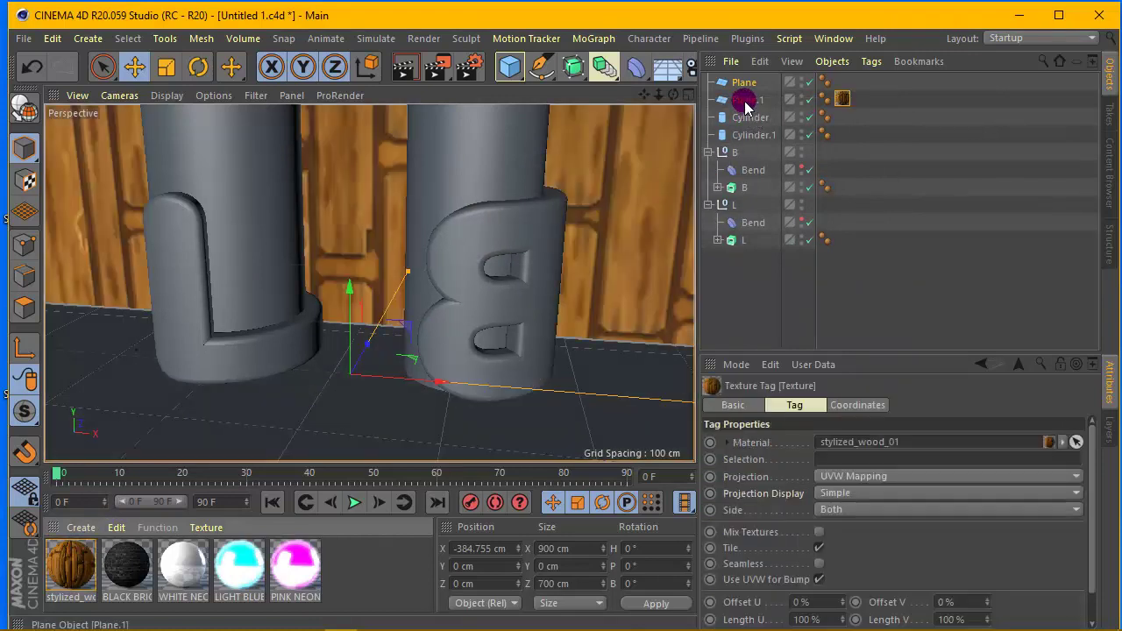
{"action": "left_click_drag", "start_coordinate": [835, 107], "coordinate": [844, 82]}
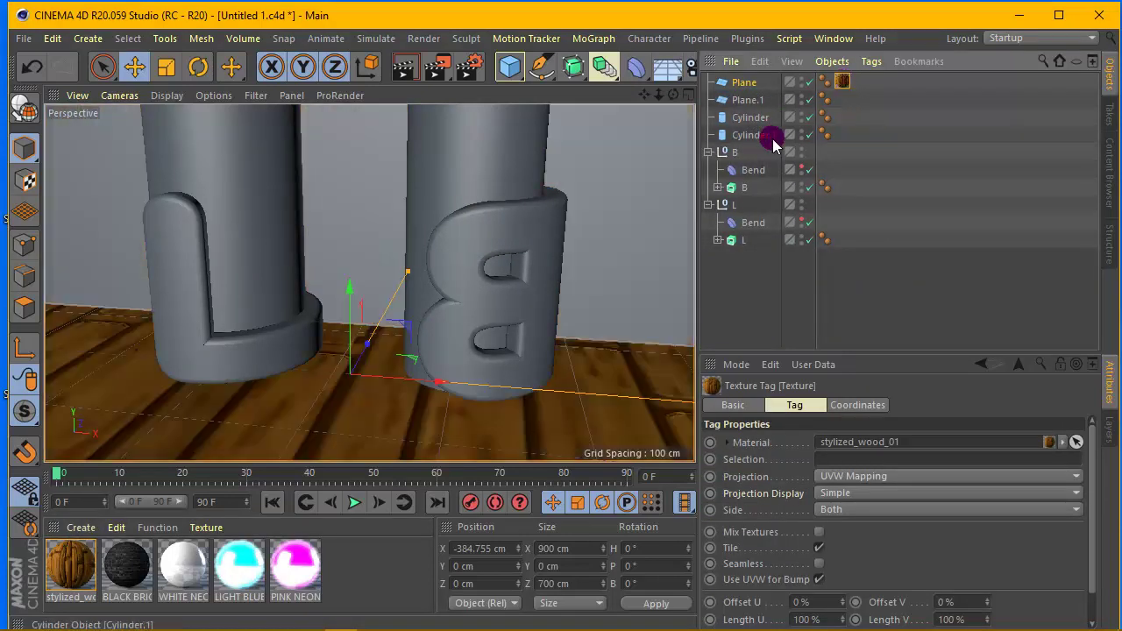
Set the floor plane's height to 500 cm
{"action": "left_click", "coordinate": [741, 102]}
{"action": "left_click", "coordinate": [839, 460]}
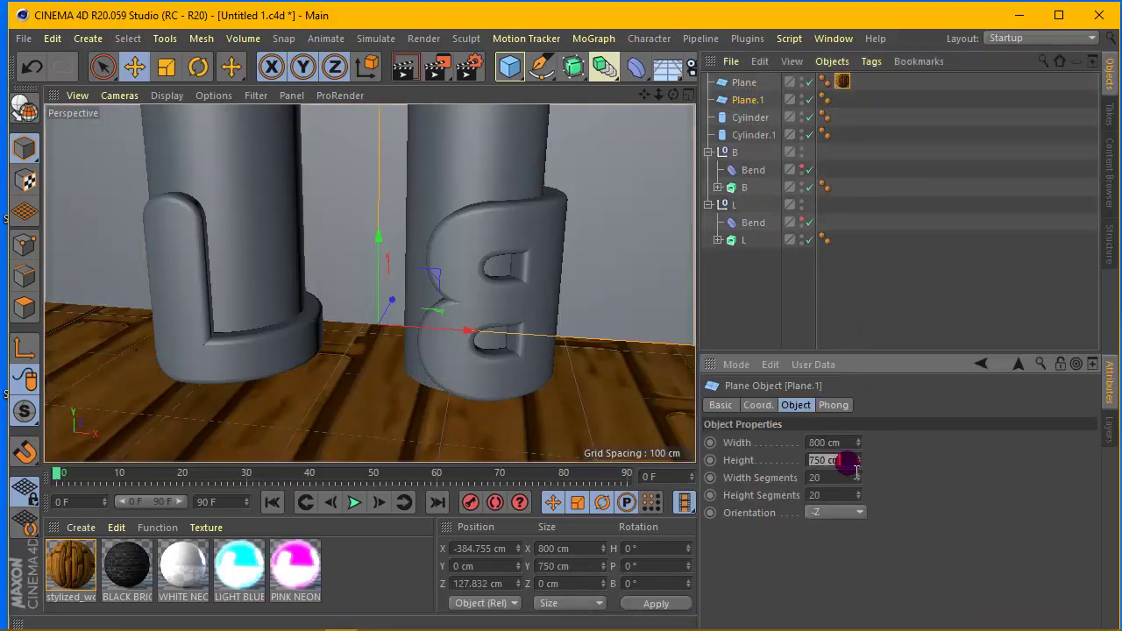
{"action": "left_click", "coordinate": [751, 83]}
{"action": "left_click", "coordinate": [837, 460]}
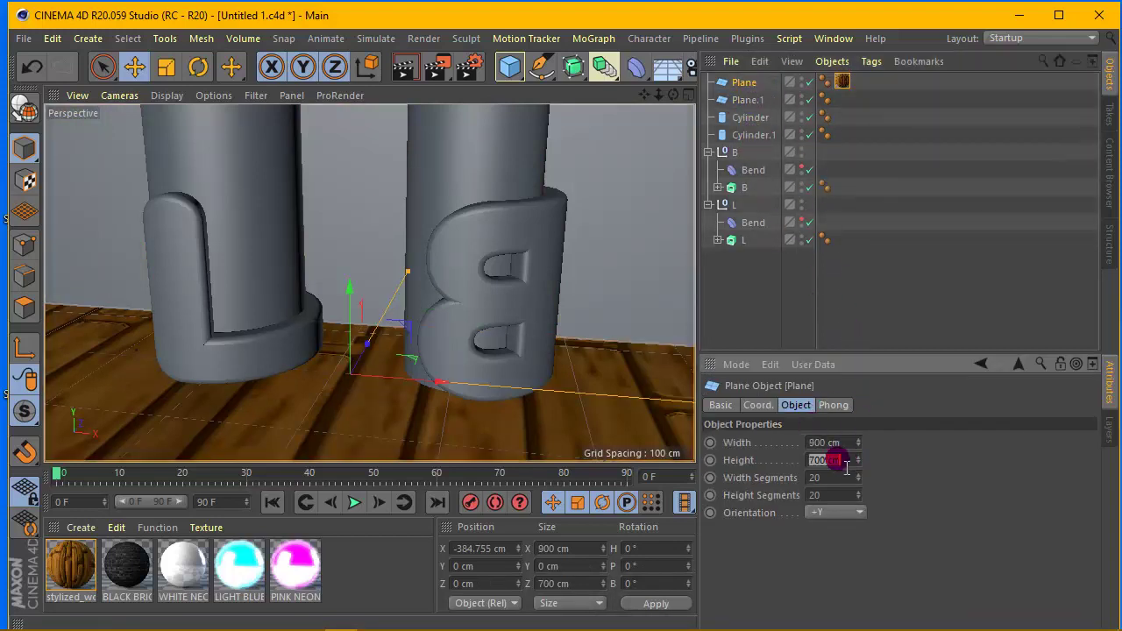
{"action": "type", "text": "500"}
{"action": "key", "text": "Return"}
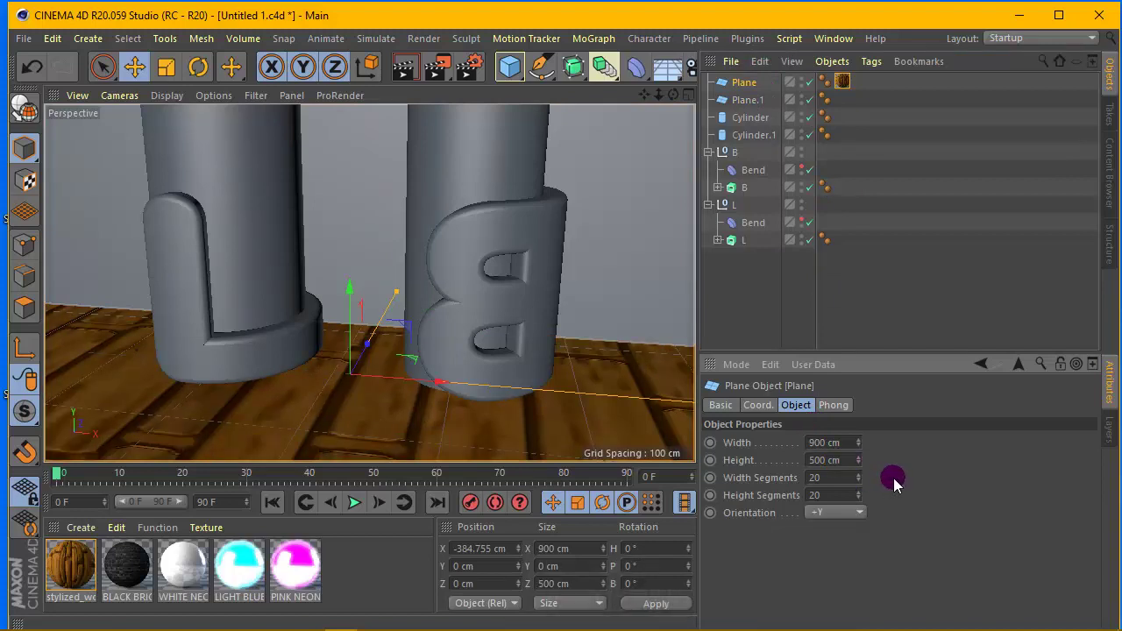
Assign the BLACK BRICK material to the wall plane and make its texture tiling seamless
{"action": "left_click_drag", "start_coordinate": [134, 562], "coordinate": [749, 105]}
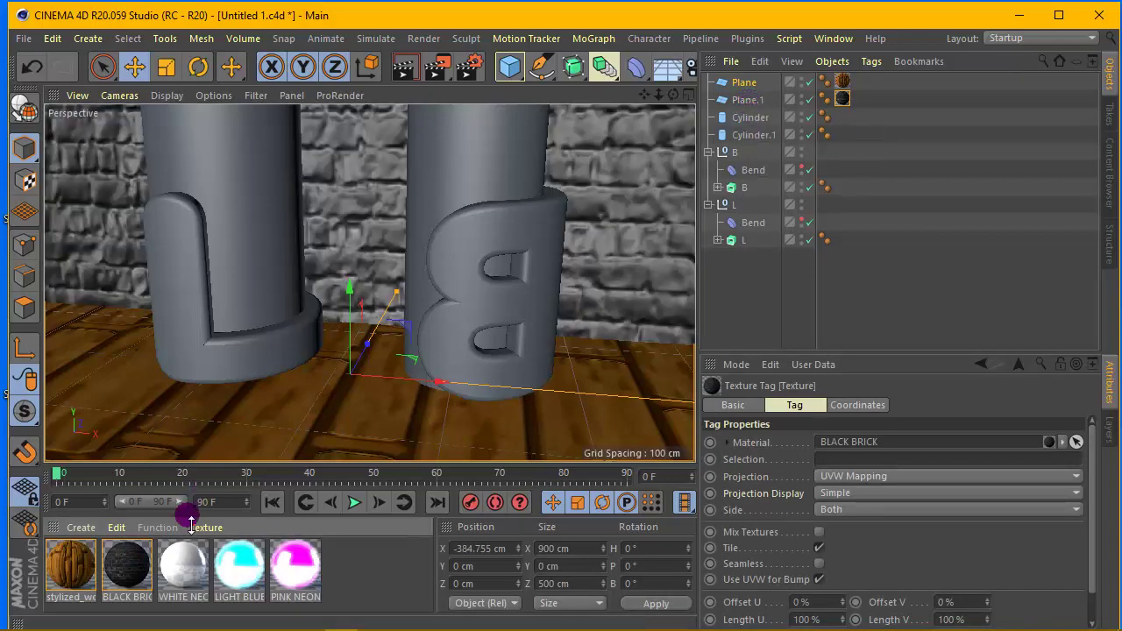
{"action": "double_click", "coordinate": [127, 565]}
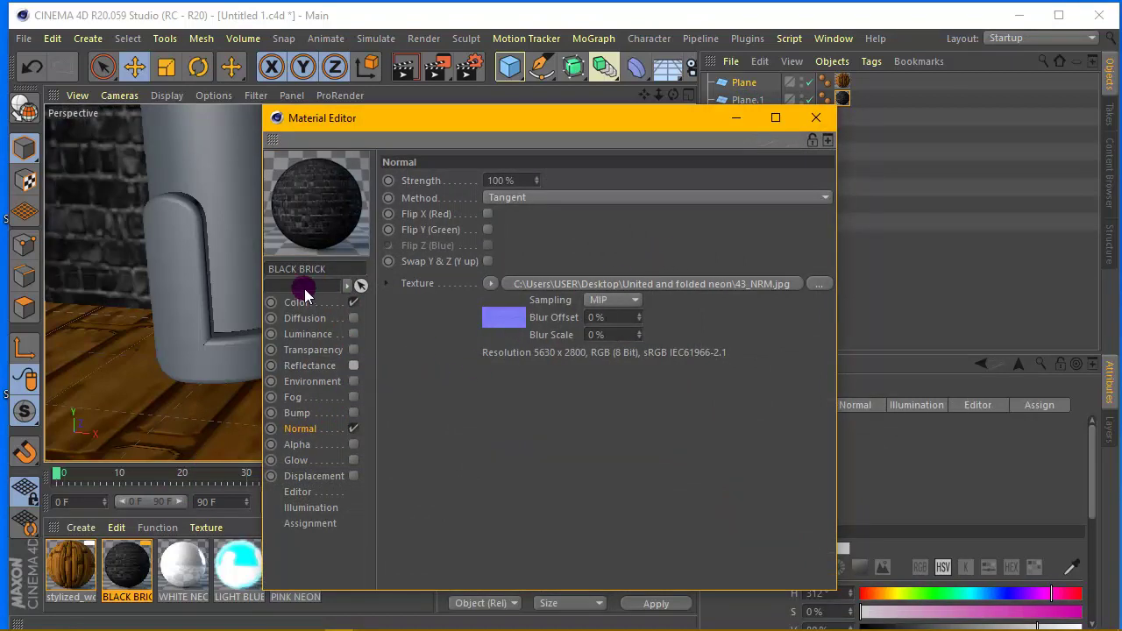
{"action": "left_click", "coordinate": [815, 118]}
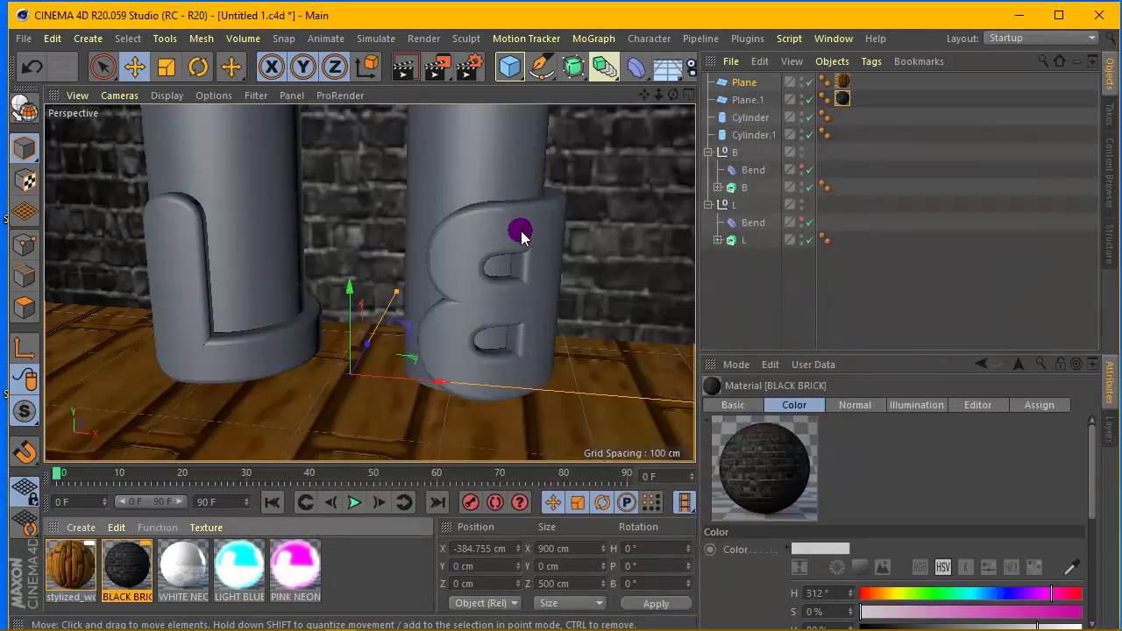
{"action": "left_click", "coordinate": [841, 98]}
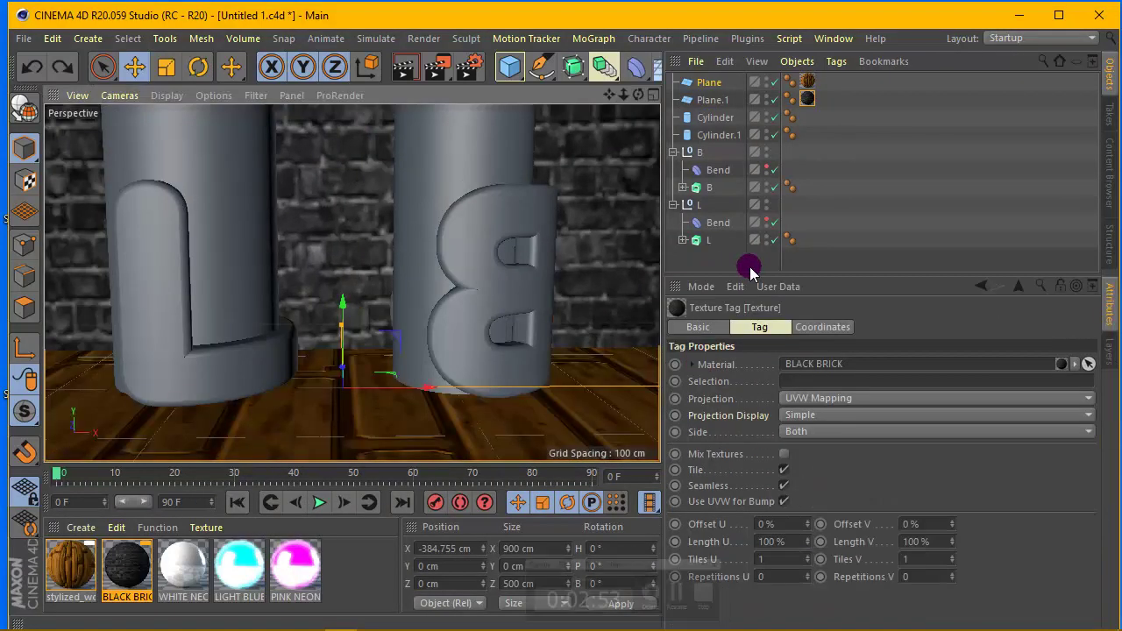
Raise the wall plane to about 289 cm in Y so that it stands behind the cylinders
{"action": "scroll", "coordinate": [386, 257], "scroll_direction": "down", "scroll_amount": 3}
{"action": "left_click_drag", "start_coordinate": [362, 254], "coordinate": [359, 118]}
{"action": "key", "text": "ctrl+z"}
{"action": "left_click", "coordinate": [711, 102]}
{"action": "scroll", "coordinate": [363, 323], "scroll_direction": "up", "scroll_amount": 3}
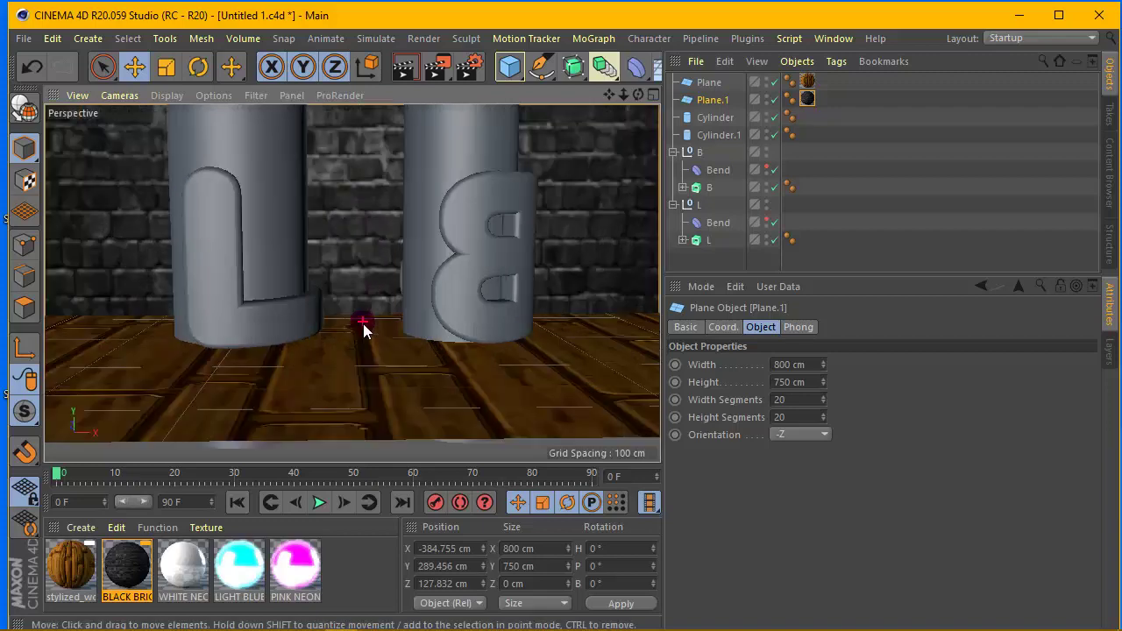
{"action": "scroll", "coordinate": [363, 323], "scroll_direction": "up", "scroll_amount": 2}
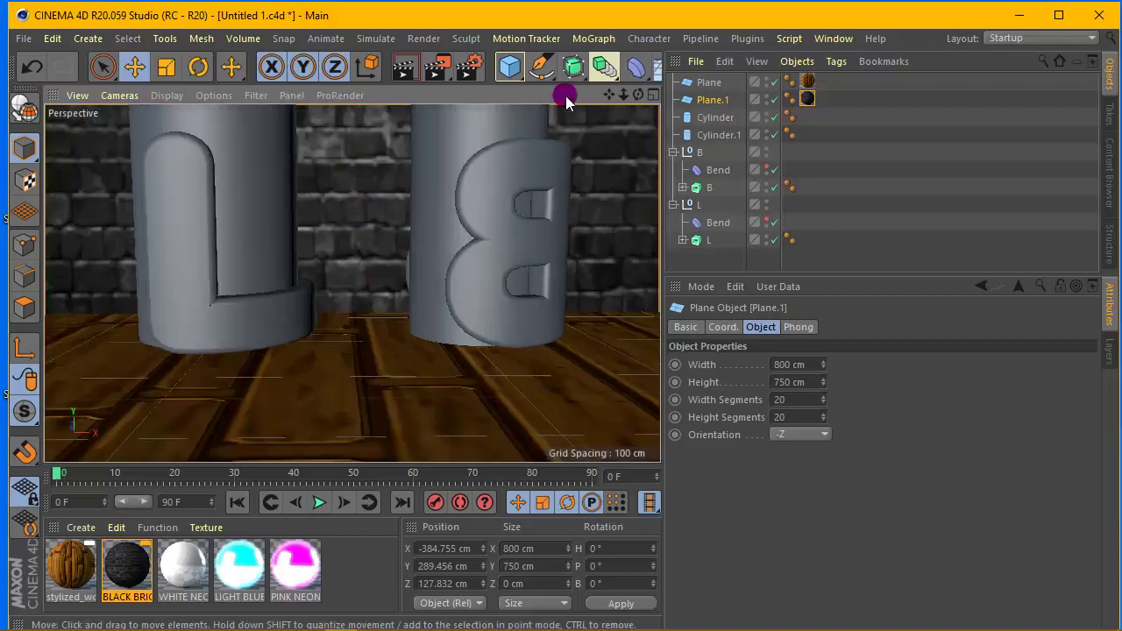
{"action": "left_click_drag", "start_coordinate": [618, 97], "coordinate": [621, 182]}
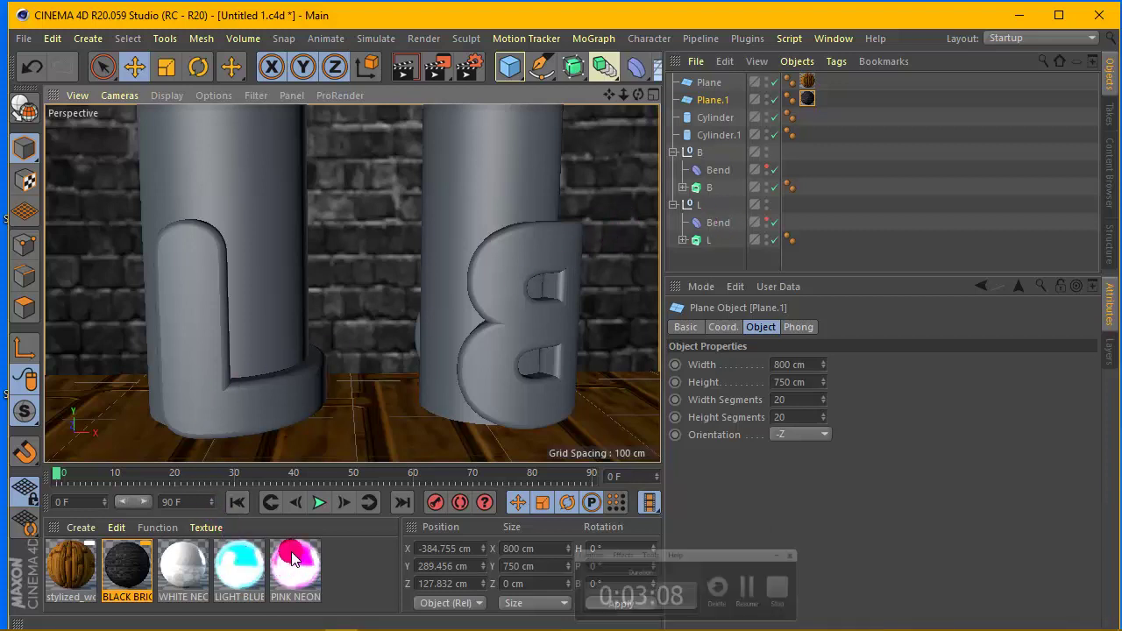
Assign the WHITE NEON SPECIAL material to the extruded B and L letters
{"action": "left_click_drag", "start_coordinate": [193, 568], "coordinate": [708, 187]}
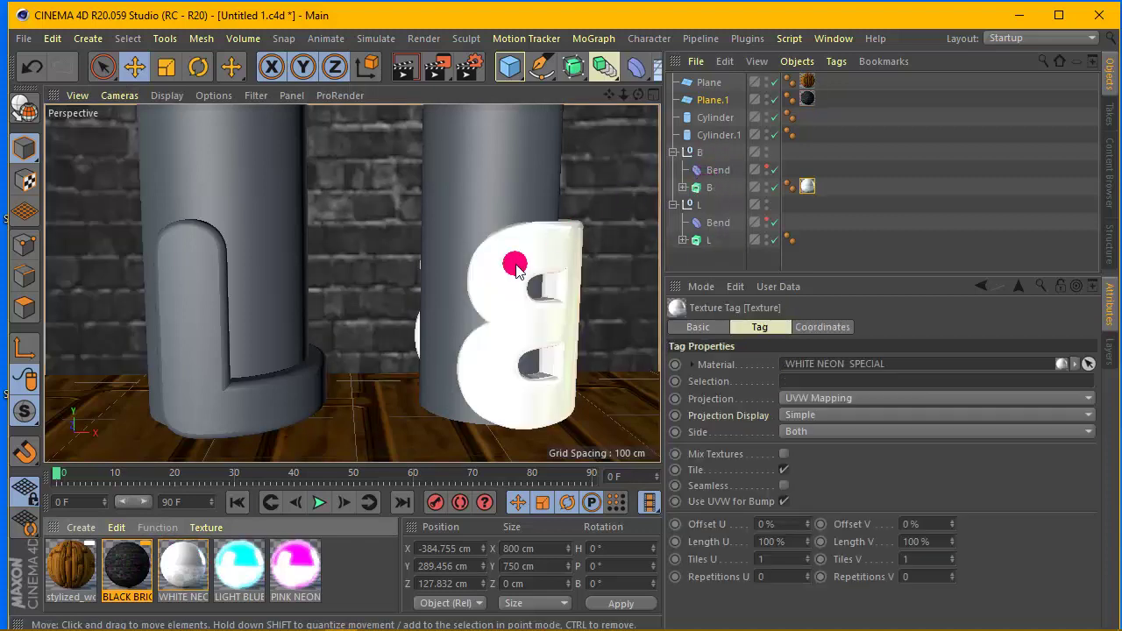
{"action": "left_click_drag", "start_coordinate": [184, 568], "coordinate": [710, 231]}
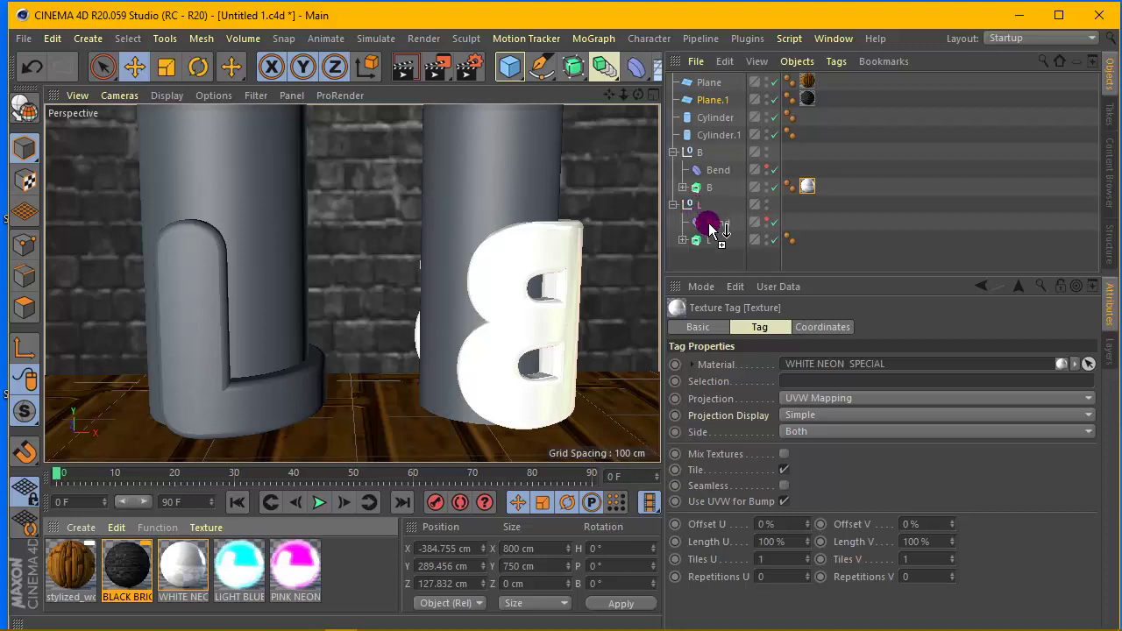
{"action": "left_click_drag", "start_coordinate": [706, 246], "coordinate": [707, 242]}
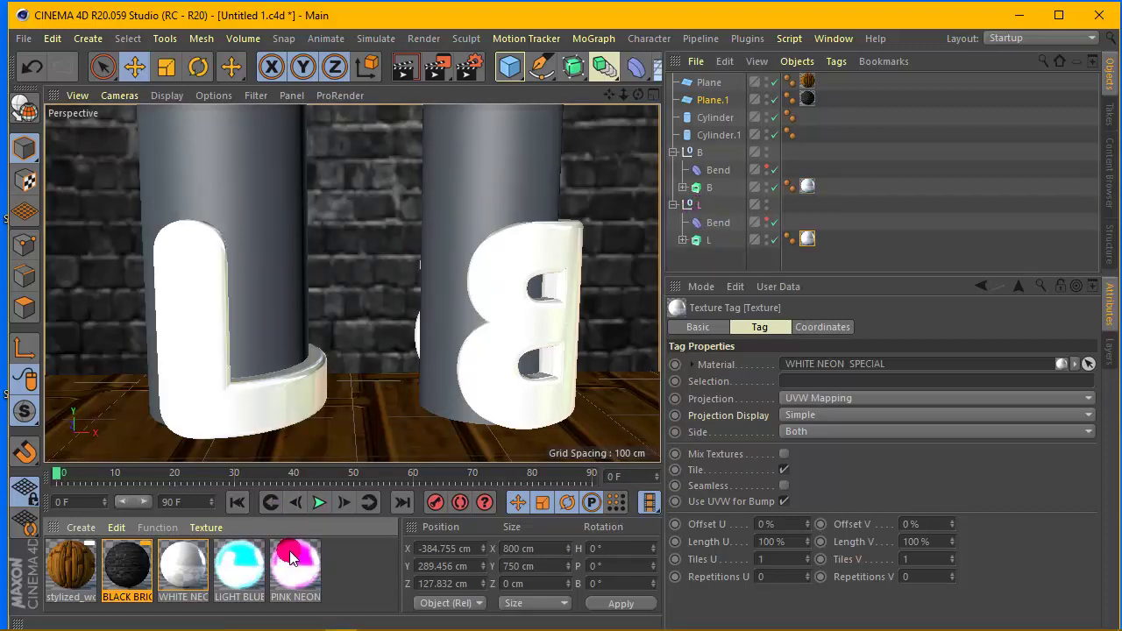
Assign the PINK NEON material to the cylinder behind the L and LIGHT BLUE NEON SPECIAL to the one behind the B
{"action": "left_click_drag", "start_coordinate": [292, 559], "coordinate": [275, 320]}
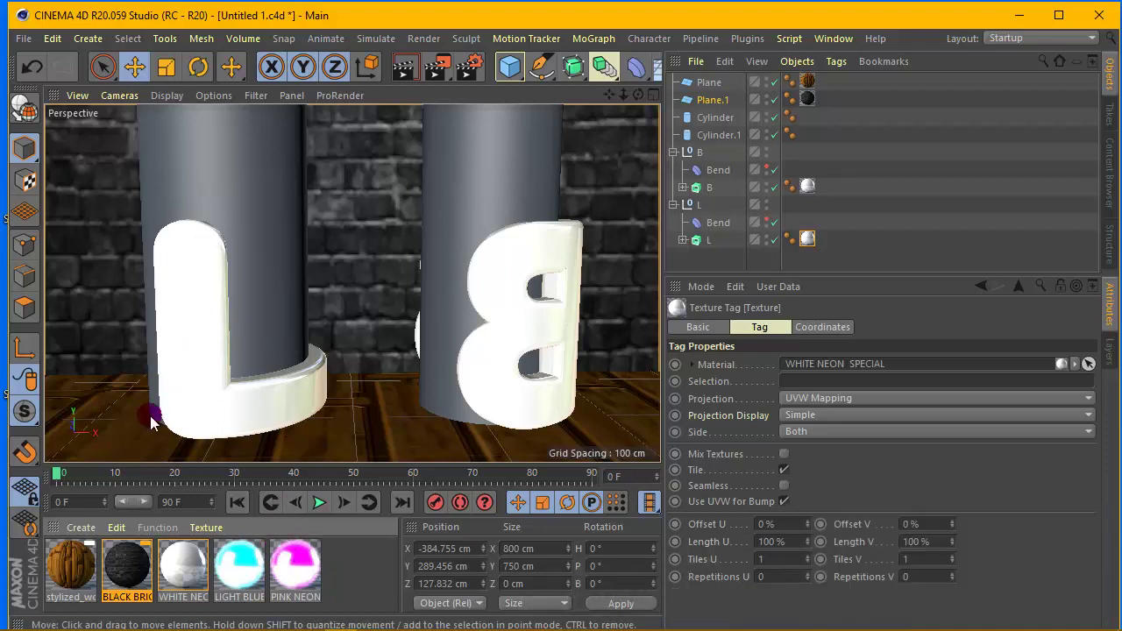
{"action": "left_click_drag", "start_coordinate": [151, 422], "coordinate": [711, 116]}
{"action": "left_click_drag", "start_coordinate": [245, 550], "coordinate": [685, 147]}
{"action": "left_click_drag", "start_coordinate": [639, 94], "coordinate": [350, 281]}
{"action": "scroll", "coordinate": [528, 191], "scroll_direction": "down", "scroll_amount": 1}
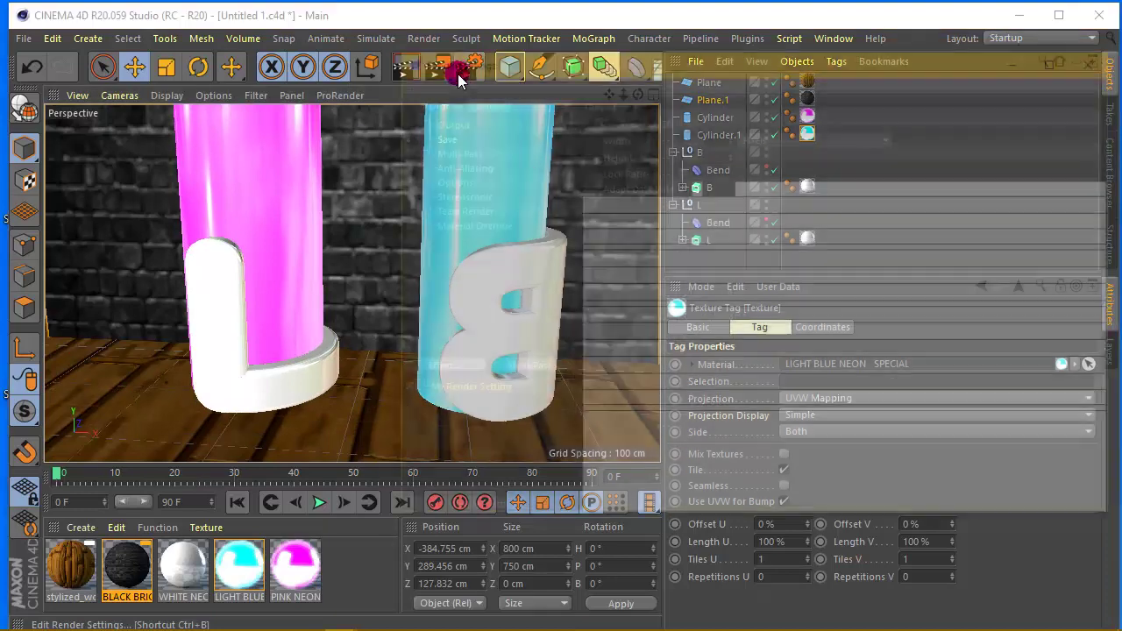
Set the render anti-aliasing to Best
{"action": "left_click", "coordinate": [471, 67]}
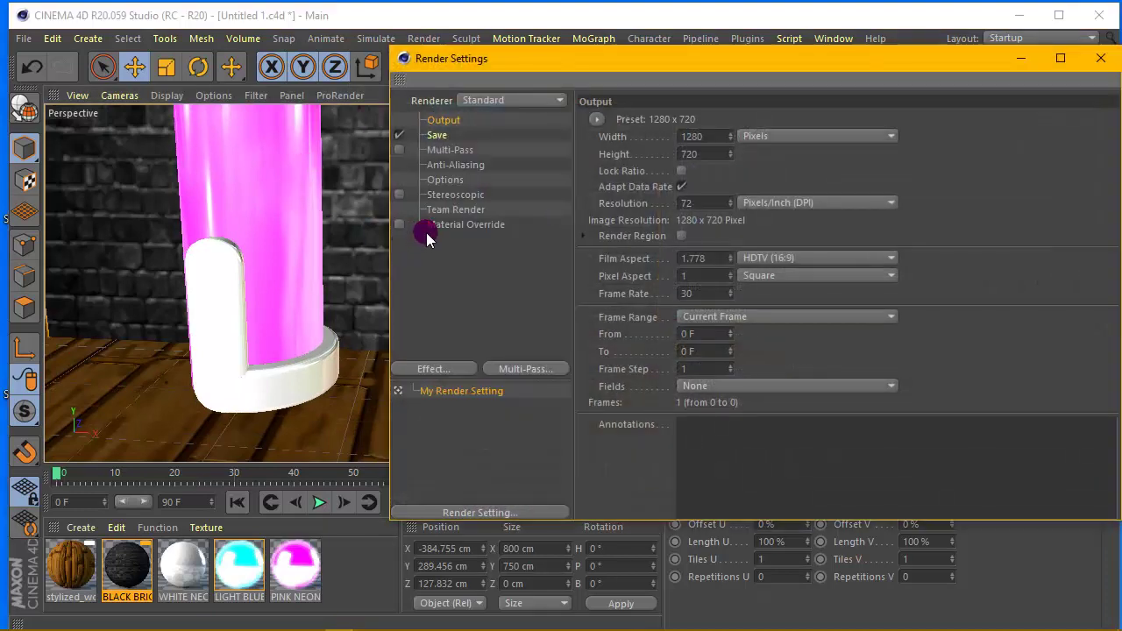
{"action": "left_click", "coordinate": [436, 173]}
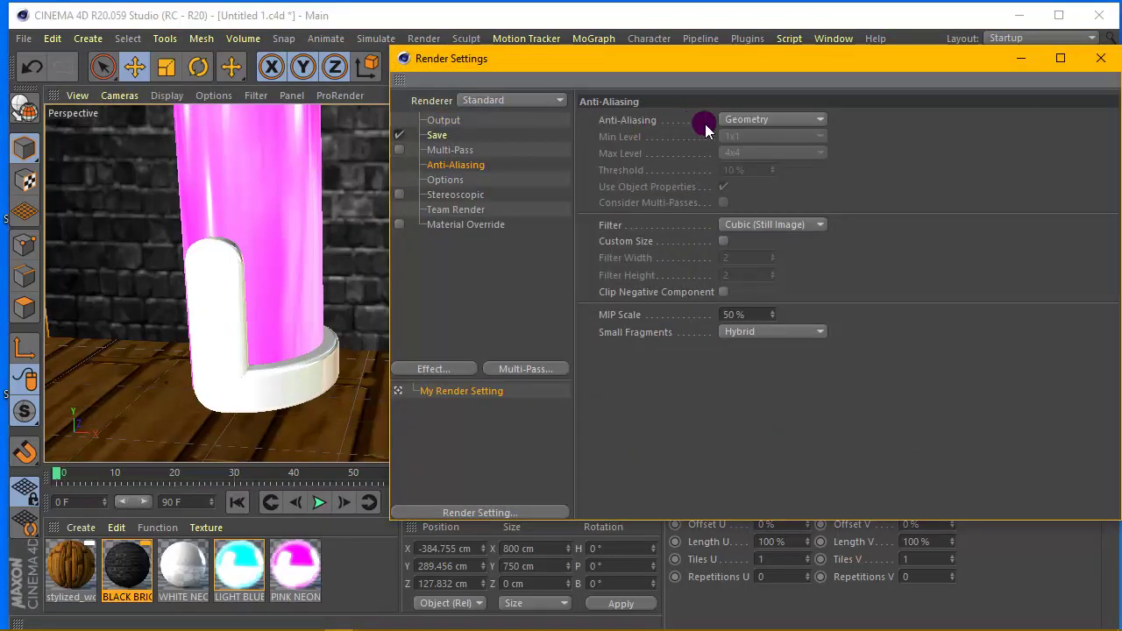
{"action": "left_click", "coordinate": [736, 119]}
{"action": "left_click", "coordinate": [729, 170]}
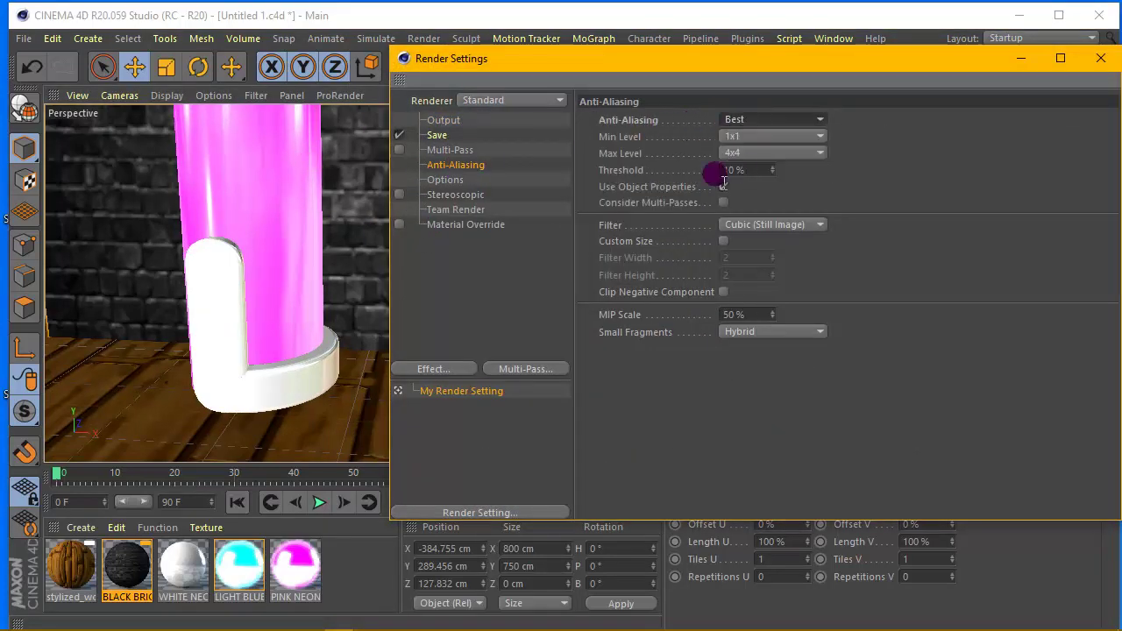
Add the Global Illumination render effect and change its irradiance cache record density
{"action": "left_click", "coordinate": [434, 368]}
{"action": "left_click", "coordinate": [516, 313]}
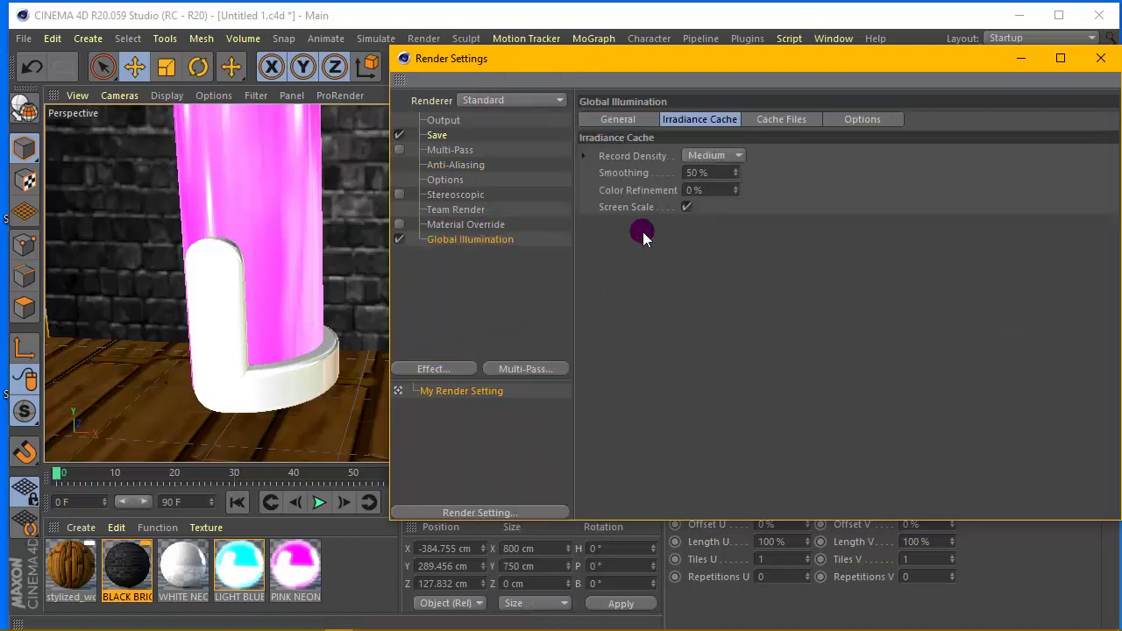
{"action": "left_click", "coordinate": [727, 151]}
{"action": "left_click", "coordinate": [721, 205]}
Add the Ambient Occlusion and Object Glow effects to the render settings
{"action": "left_click", "coordinate": [451, 372]}
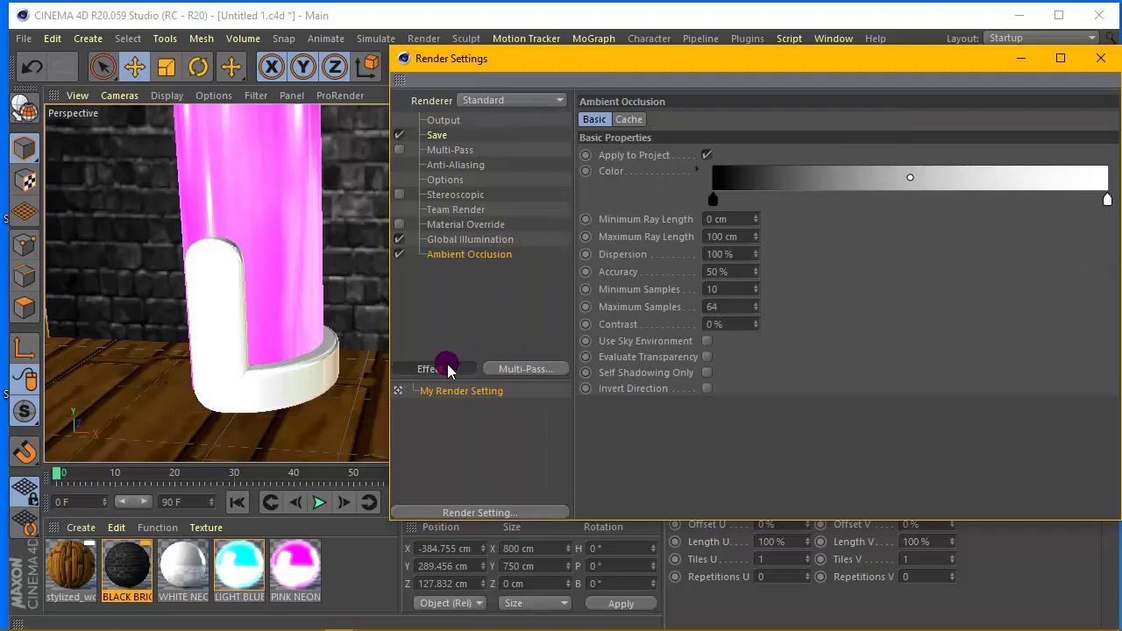
{"action": "left_click", "coordinate": [443, 368]}
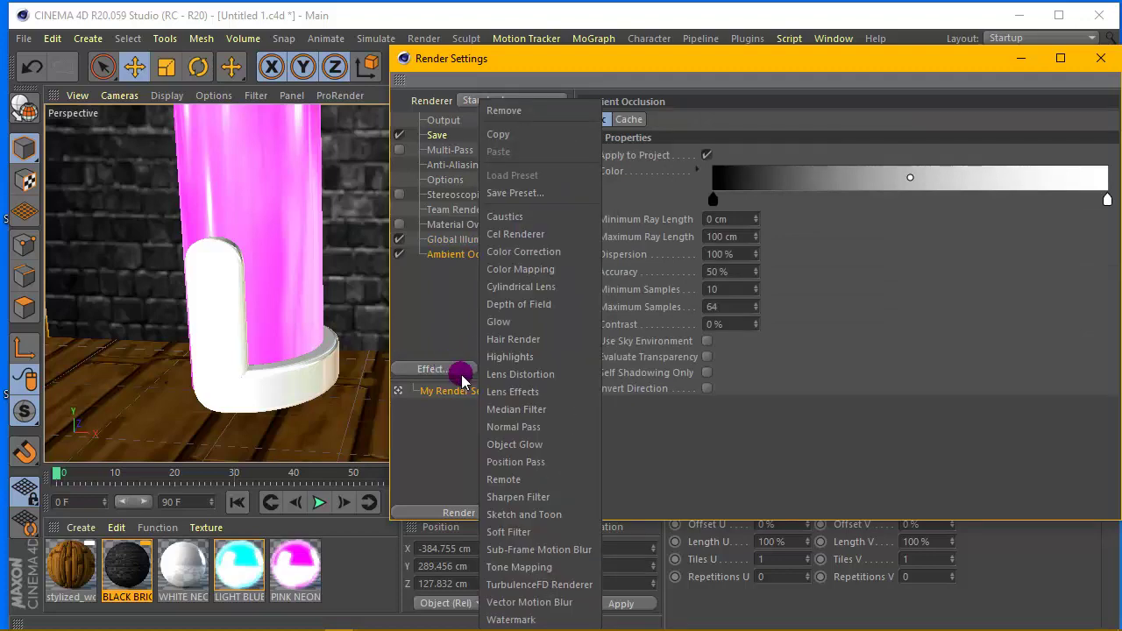
{"action": "left_click", "coordinate": [536, 428]}
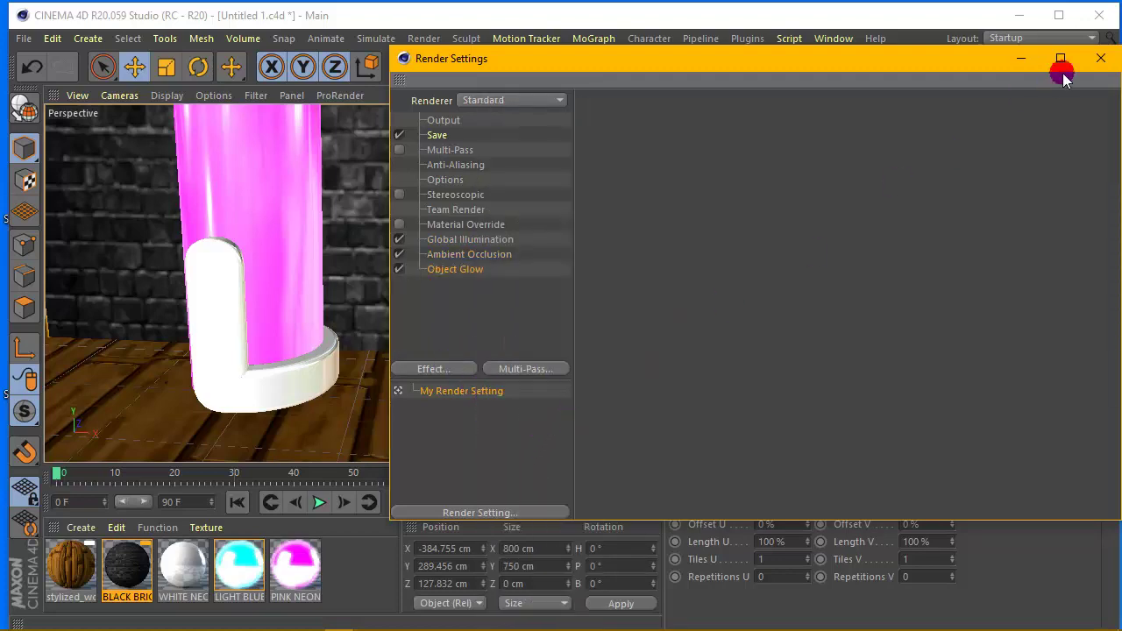
{"action": "left_click", "coordinate": [1101, 58]}
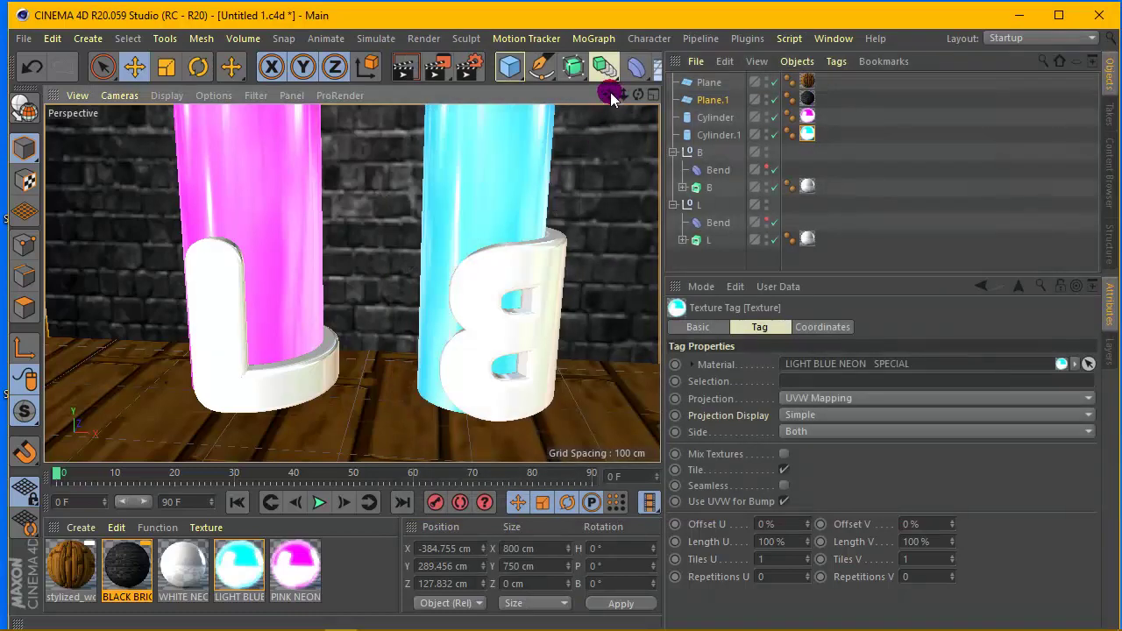
Set the wall plane's width to 1200 cm
{"action": "middle_click_drag", "start_coordinate": [375, 280], "coordinate": [351, 282], "text": "alt"}
{"action": "left_click_drag", "start_coordinate": [609, 94], "coordinate": [409, 260]}
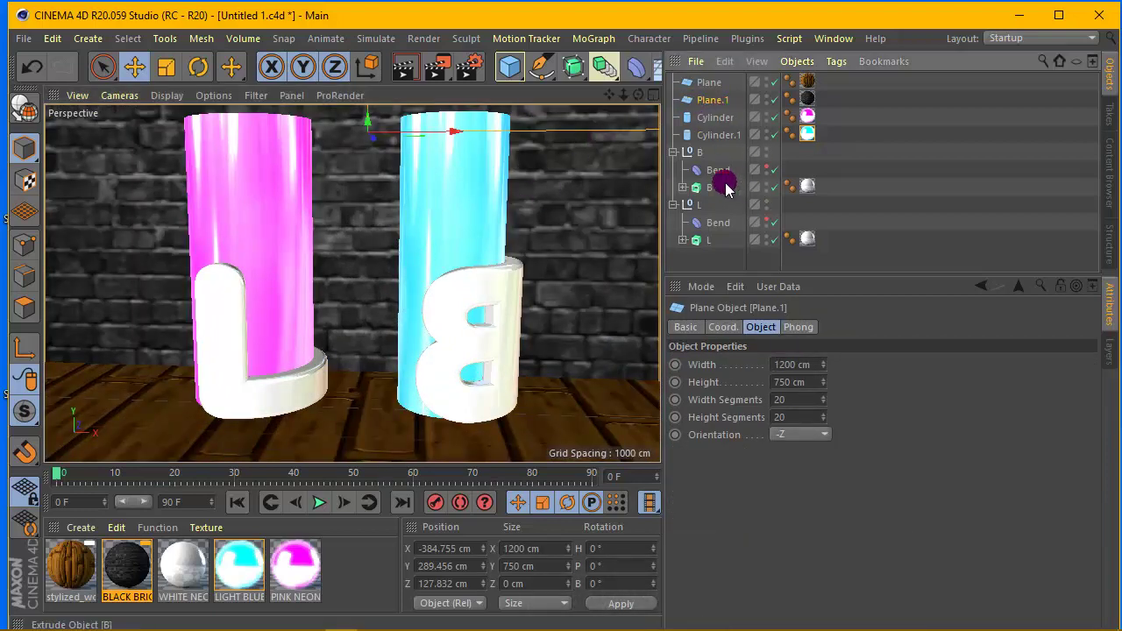
Increase the height of both neon cylinders together to 613 cm
{"action": "left_click", "coordinate": [716, 135]}
{"action": "left_click", "coordinate": [715, 117], "text": "ctrl"}
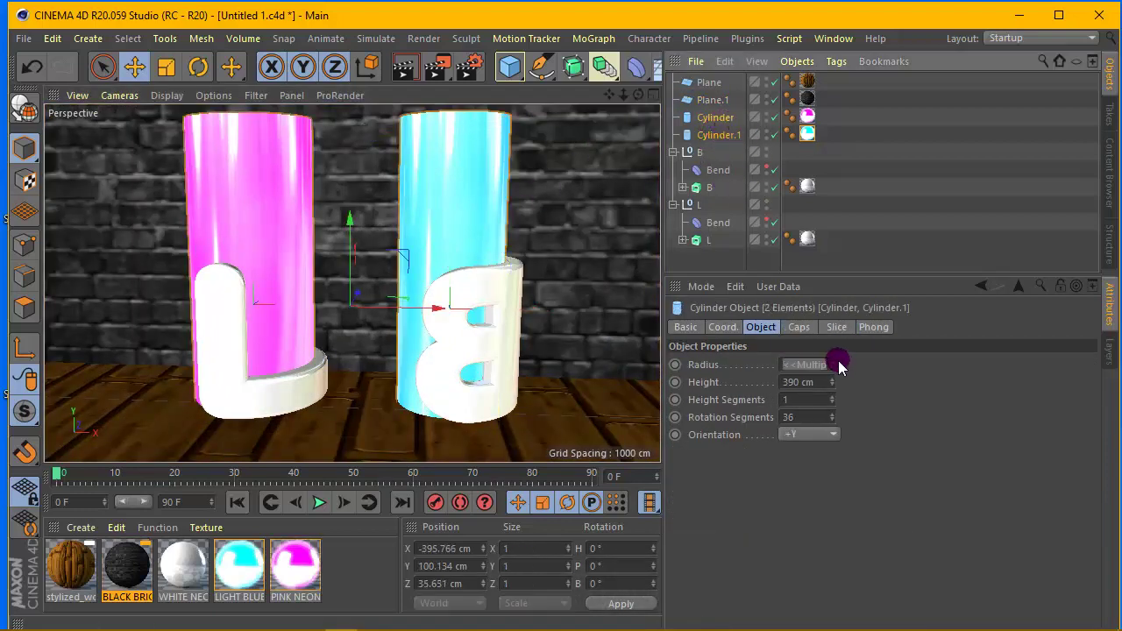
{"action": "type", "text": "6"}
{"action": "key", "text": "Return"}
{"action": "key", "text": "ctrl+z"}
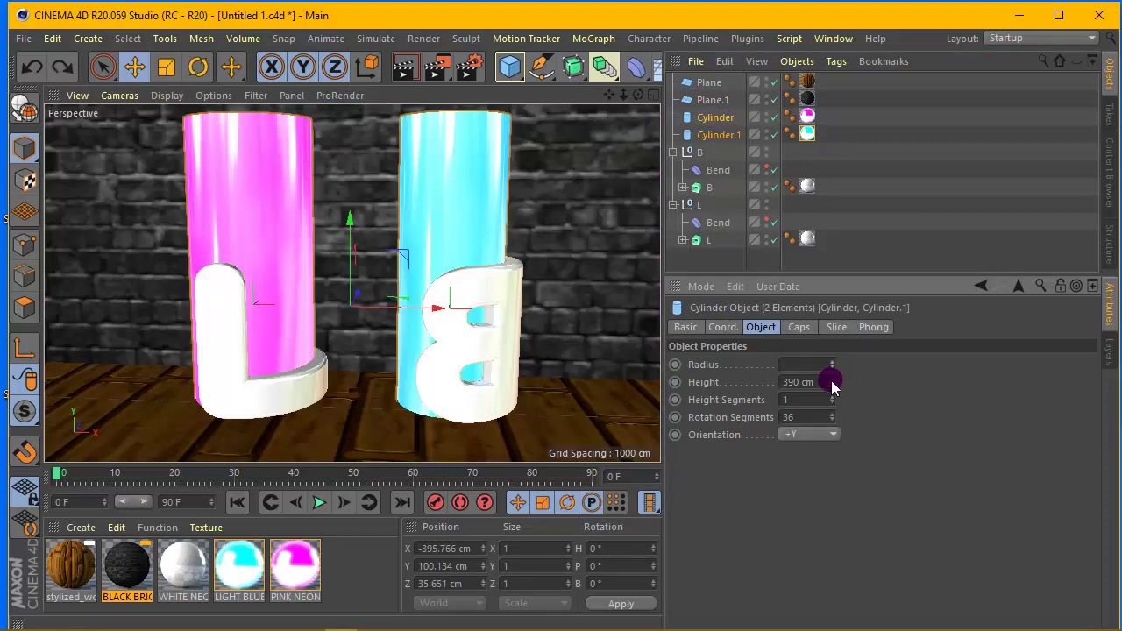
{"action": "left_click_drag", "start_coordinate": [832, 386], "coordinate": [832, 379]}
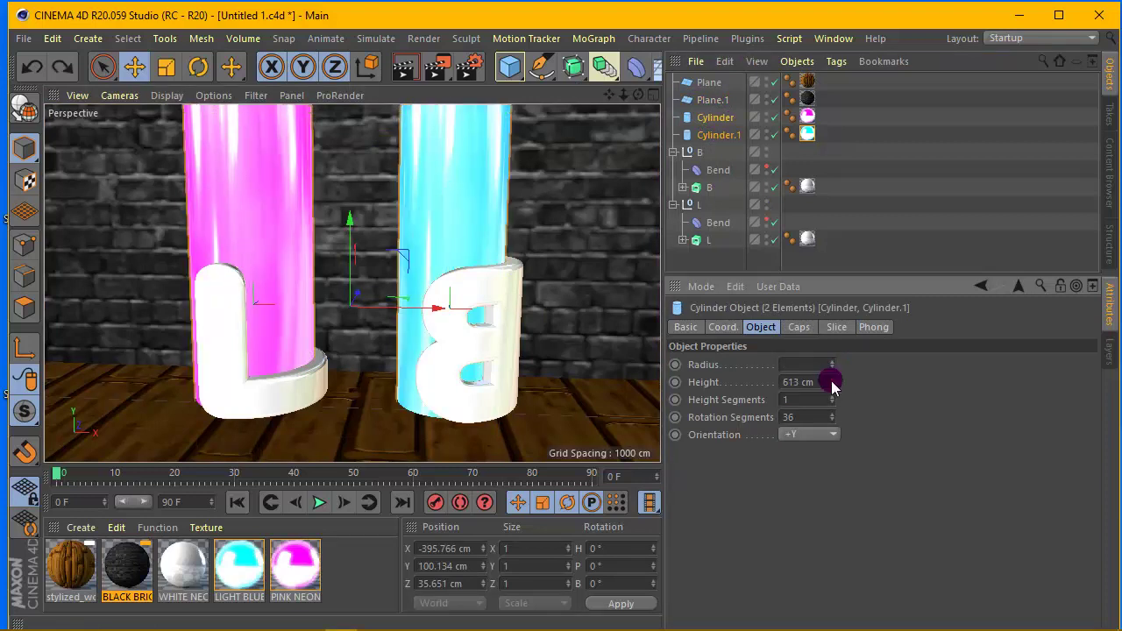
Frame the two letters and cylinders and render the perspective view to check the neon lighting
{"action": "scroll", "coordinate": [462, 305], "scroll_direction": "up", "scroll_amount": 1}
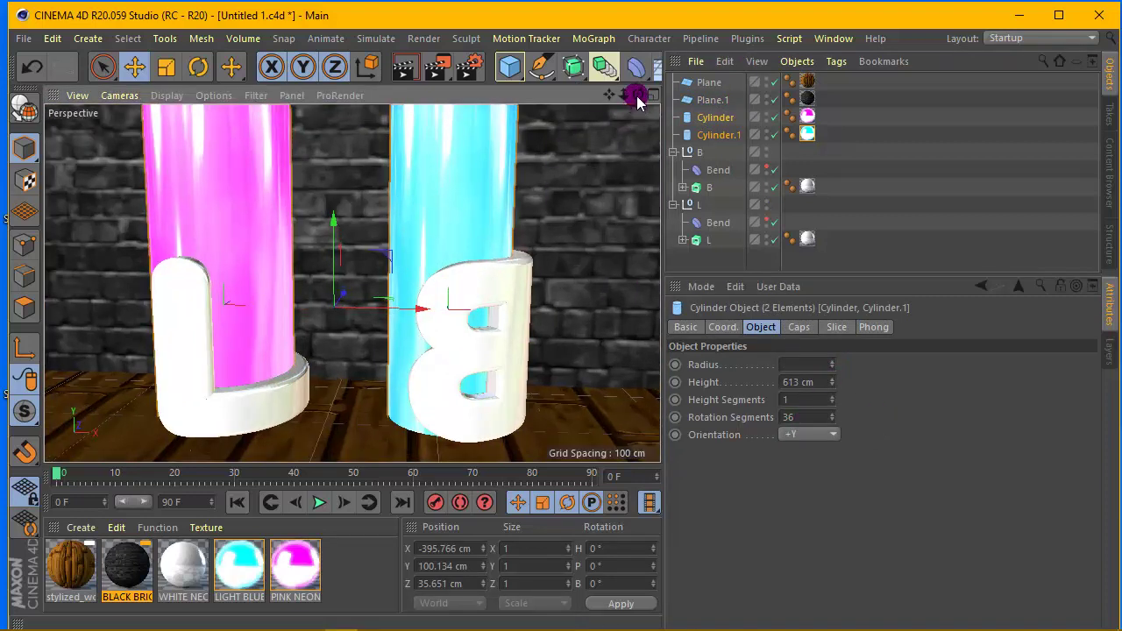
{"action": "left_click_drag", "start_coordinate": [638, 96], "coordinate": [638, 107]}
{"action": "scroll", "coordinate": [544, 177], "scroll_direction": "down", "scroll_amount": 3}
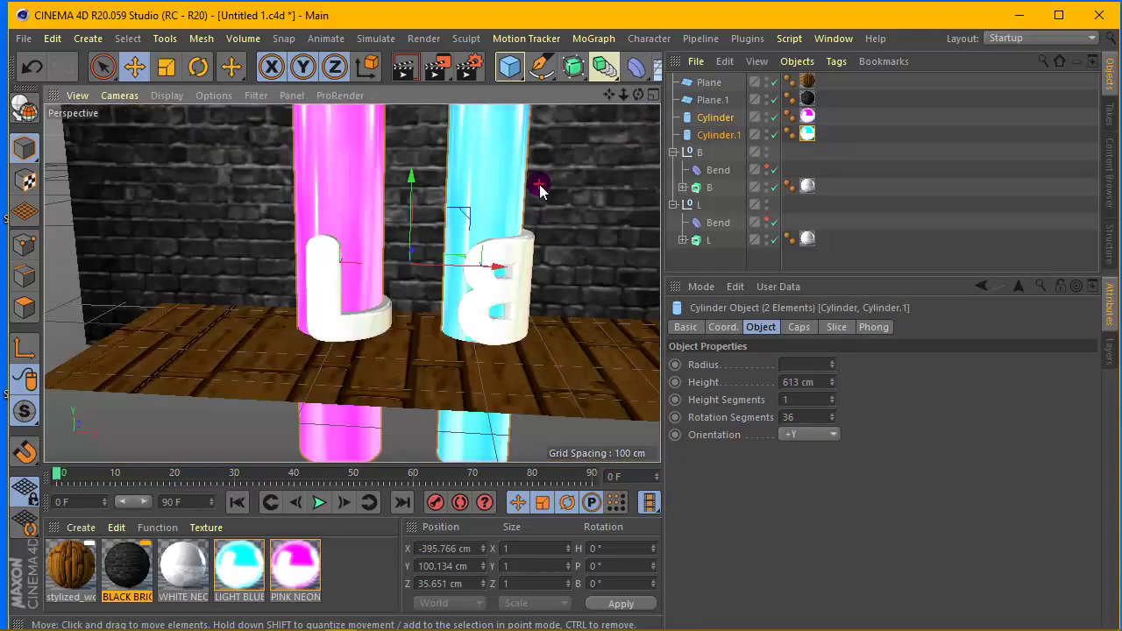
{"action": "scroll", "coordinate": [539, 187], "scroll_direction": "up", "scroll_amount": 2}
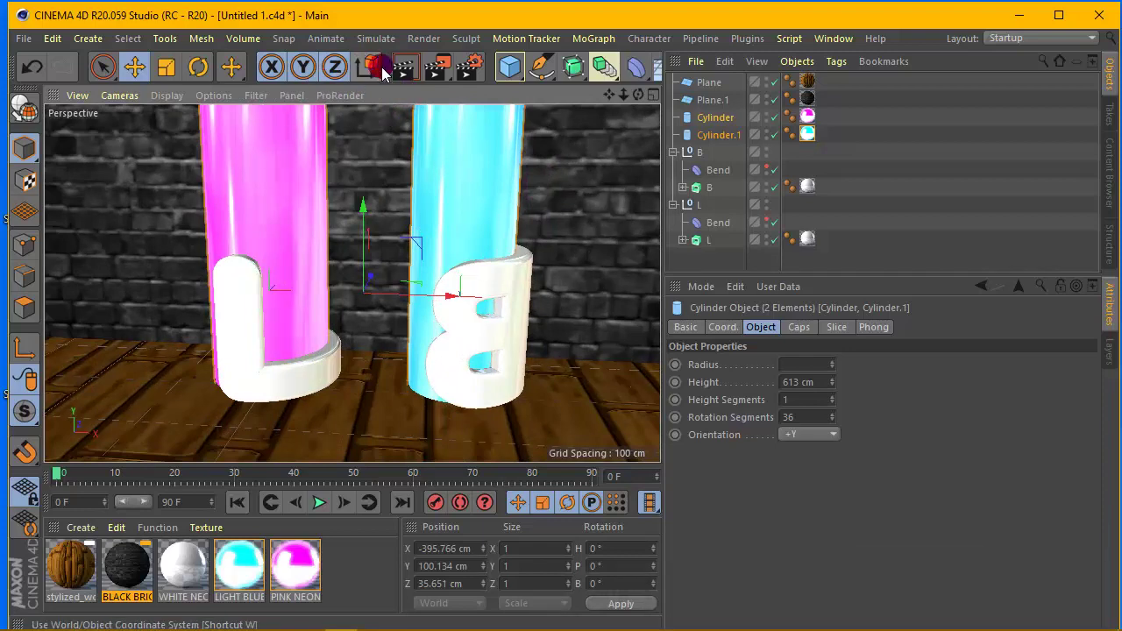
{"action": "key", "text": "ctrl+r"}
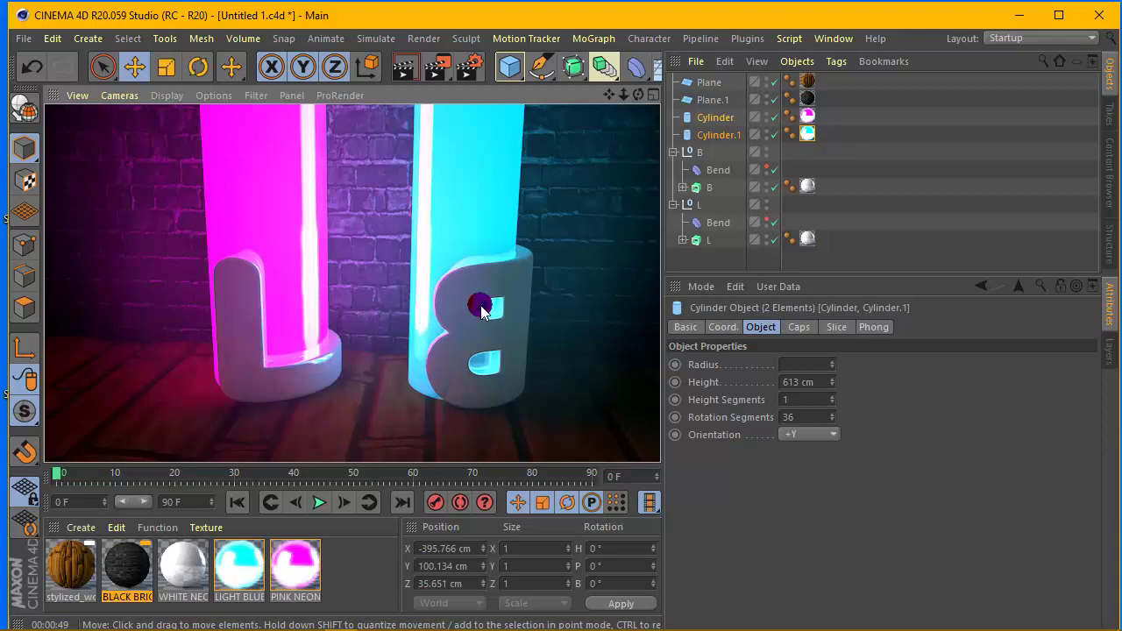
Scale the brick wall plane up uniformly to about 2116 by 1322 cm so it extends well beyond the floor and cylinders
{"action": "scroll", "coordinate": [360, 265], "scroll_direction": "down", "scroll_amount": 5}
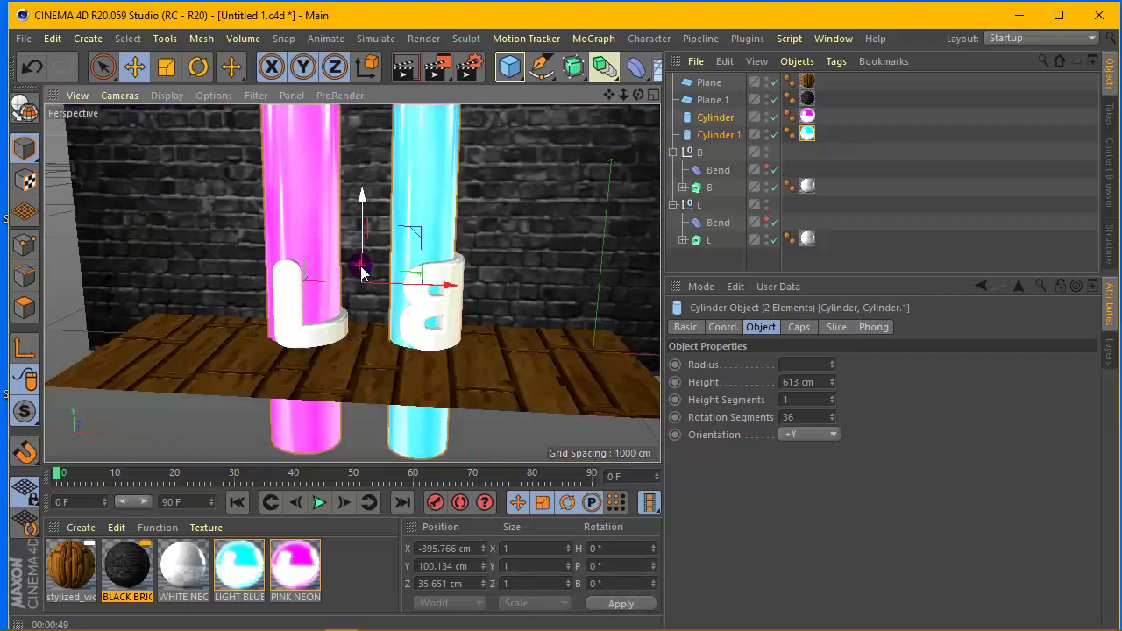
{"action": "scroll", "coordinate": [361, 272], "scroll_direction": "down", "scroll_amount": 3}
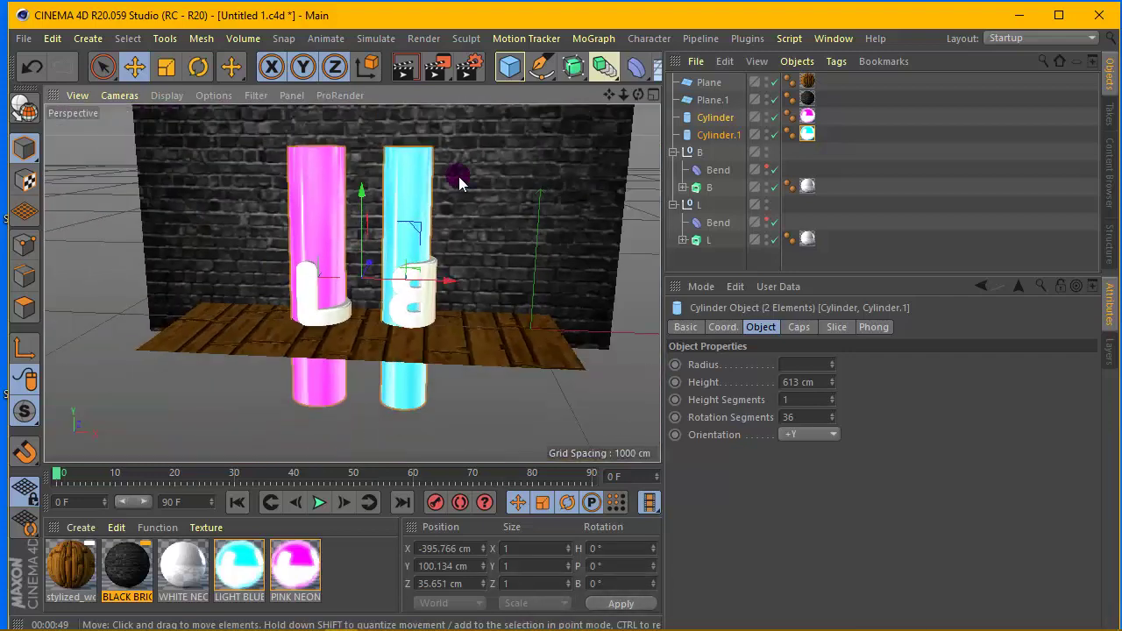
{"action": "left_click", "coordinate": [702, 81]}
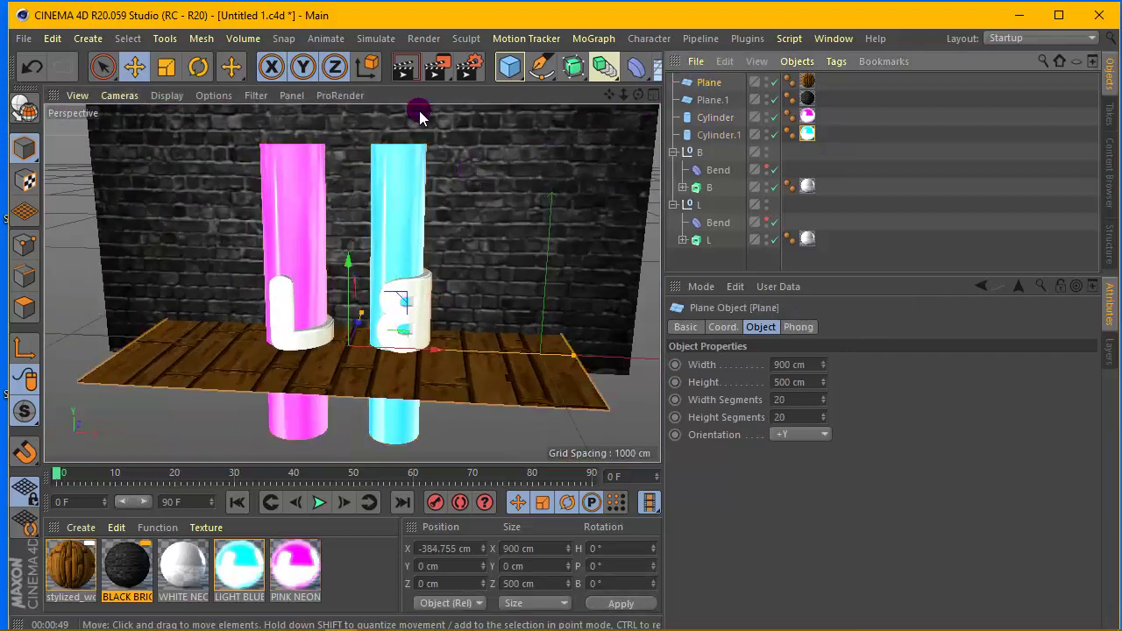
{"action": "left_click", "coordinate": [689, 99]}
{"action": "left_click", "coordinate": [176, 69]}
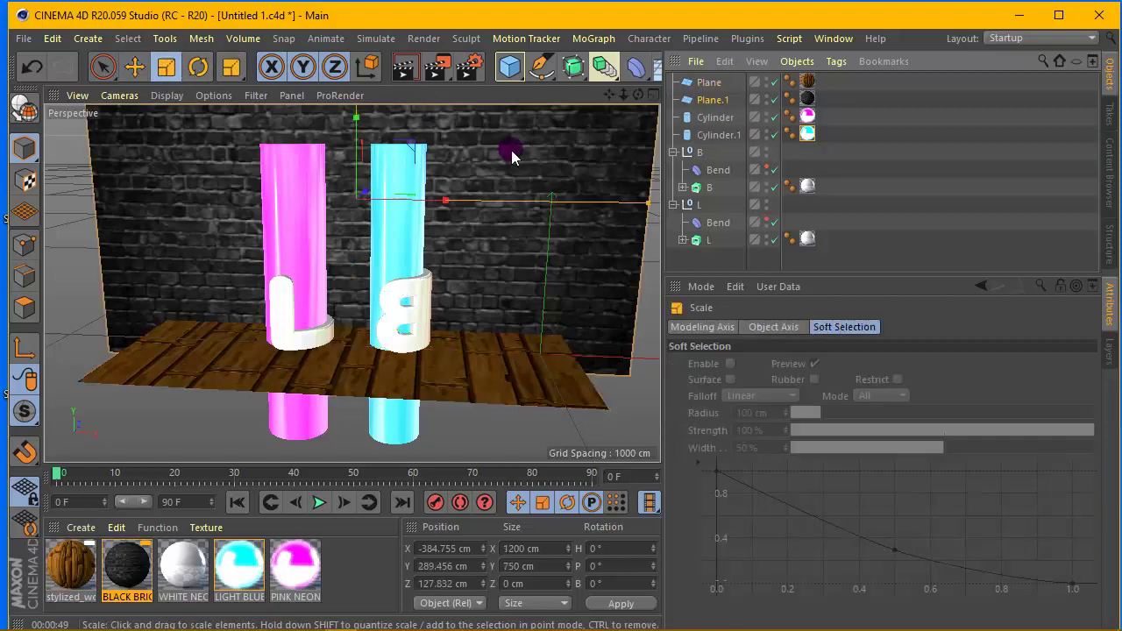
{"action": "left_click_drag", "start_coordinate": [605, 140], "coordinate": [871, 137]}
{"action": "scroll", "coordinate": [534, 180], "scroll_direction": "up", "scroll_amount": 2}
{"action": "scroll", "coordinate": [536, 183], "scroll_direction": "down", "scroll_amount": 4}
{"action": "scroll", "coordinate": [536, 182], "scroll_direction": "down", "scroll_amount": 3}
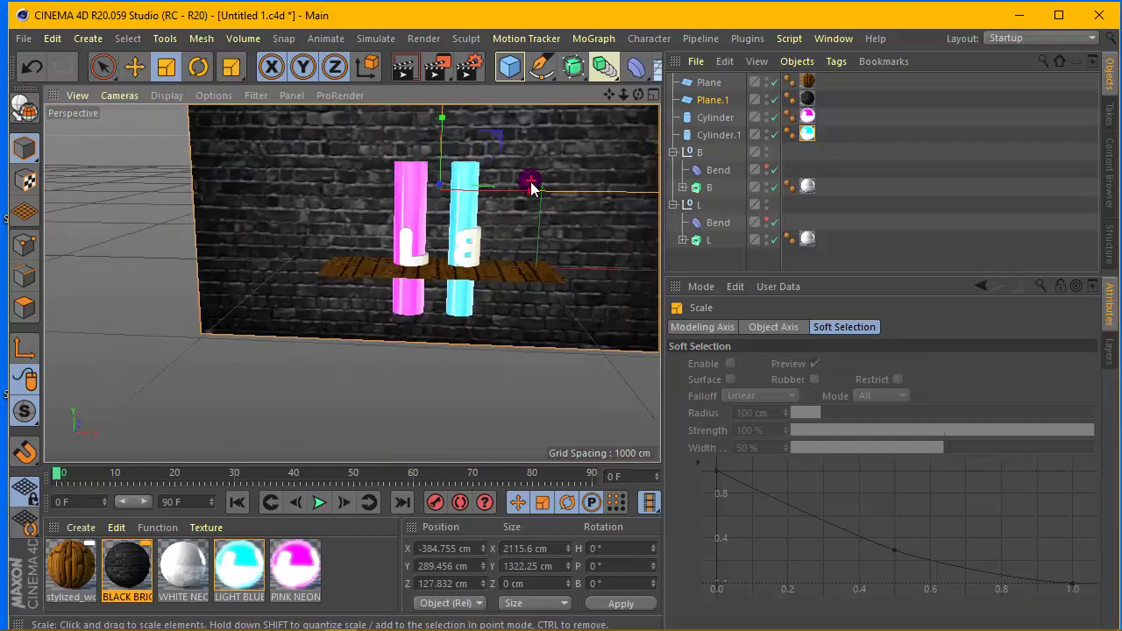
{"action": "scroll", "coordinate": [535, 184], "scroll_direction": "up", "scroll_amount": 3}
{"action": "scroll", "coordinate": [396, 226], "scroll_direction": "up", "scroll_amount": 4}
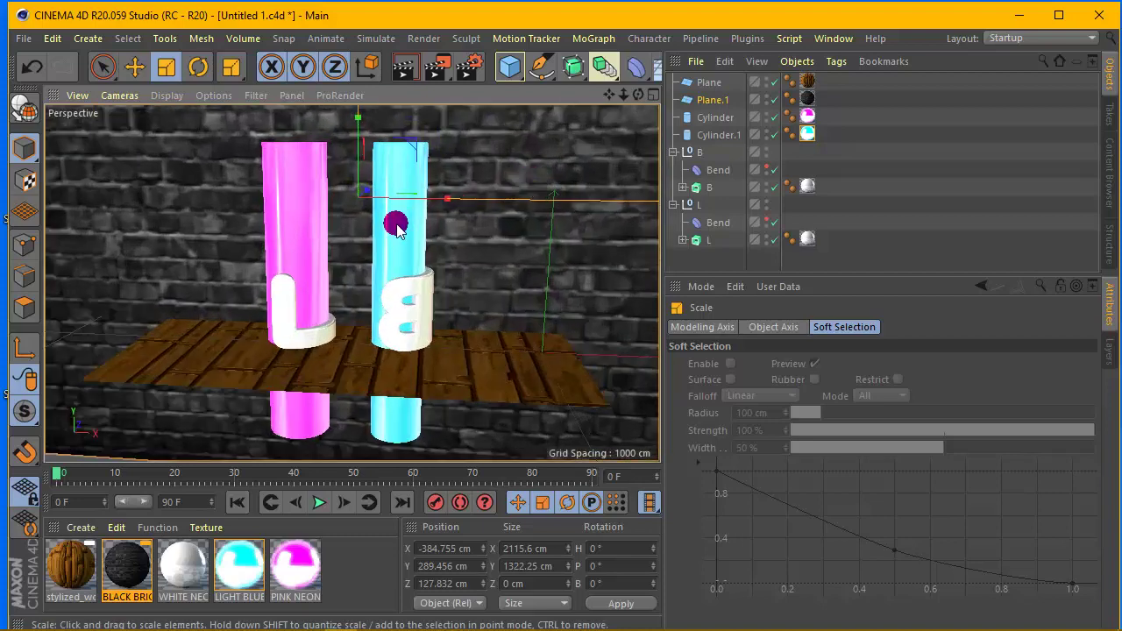
{"action": "scroll", "coordinate": [396, 226], "scroll_direction": "up", "scroll_amount": 2}
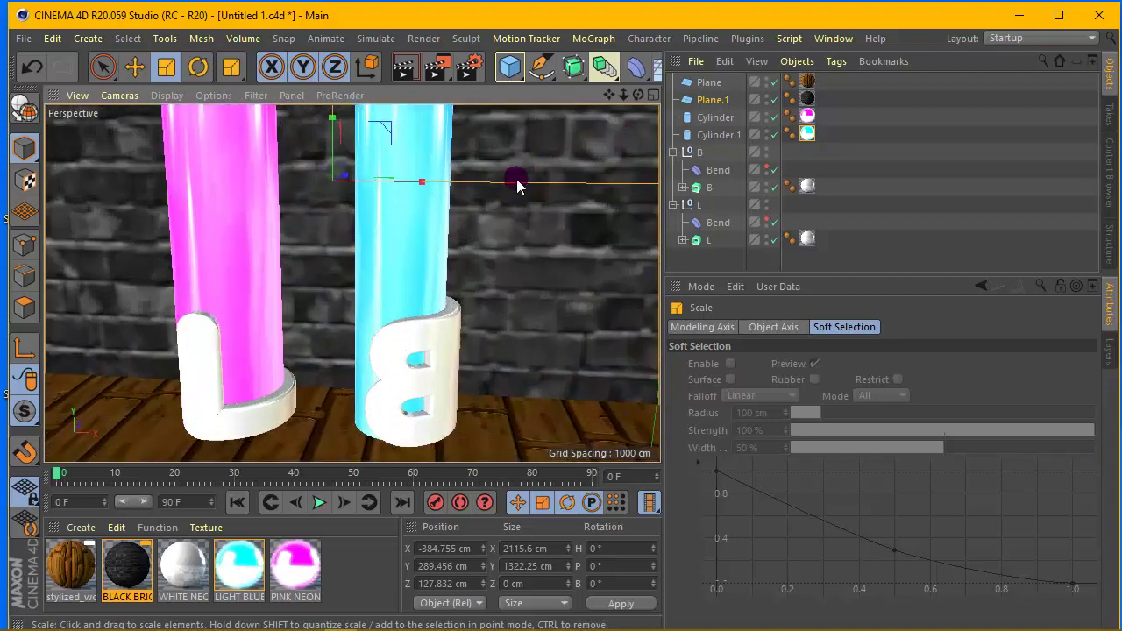
{"action": "left_click", "coordinate": [715, 102]}
{"action": "left_click", "coordinate": [811, 366]}
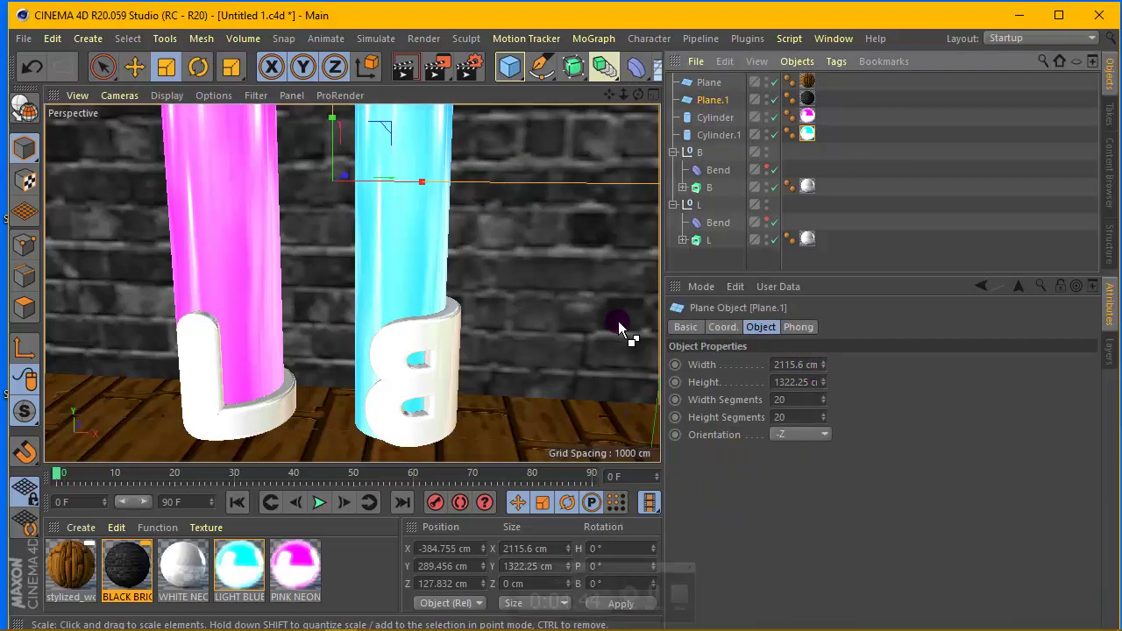
Raise the wooden floor plane to about 1.2 cm in Y so it meets the bottoms of the letters, using the Right view
{"action": "left_click", "coordinate": [675, 88]}
{"action": "middle_click", "coordinate": [529, 185]}
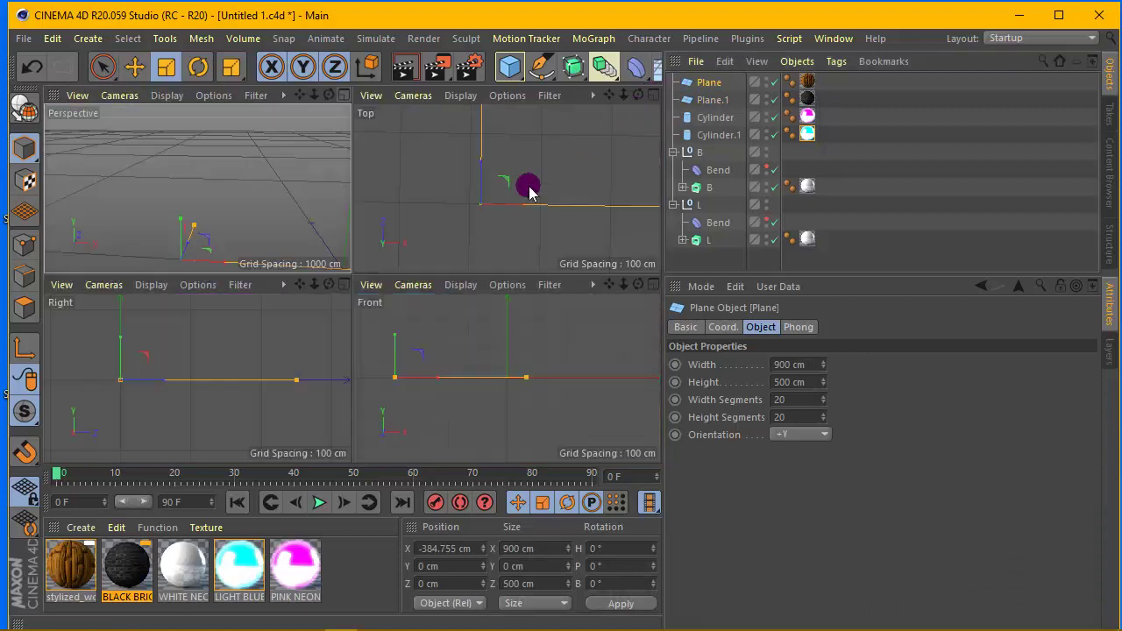
{"action": "middle_click", "coordinate": [349, 289]}
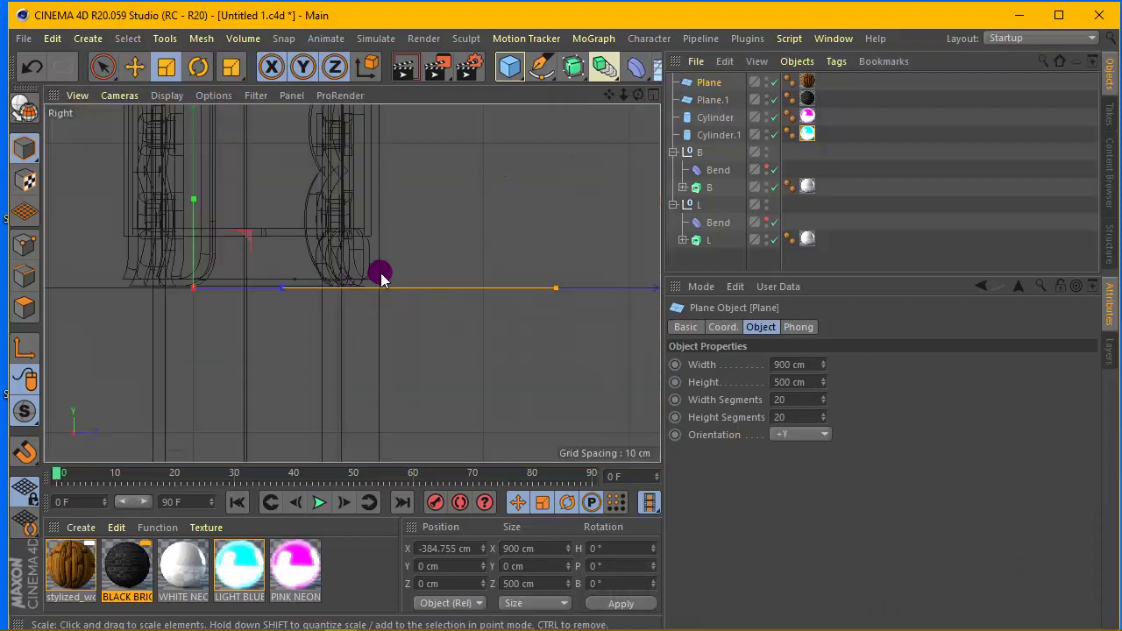
{"action": "left_click", "coordinate": [134, 67]}
{"action": "scroll", "coordinate": [150, 225], "scroll_direction": "up", "scroll_amount": 2}
{"action": "scroll", "coordinate": [368, 188], "scroll_direction": "up", "scroll_amount": 2}
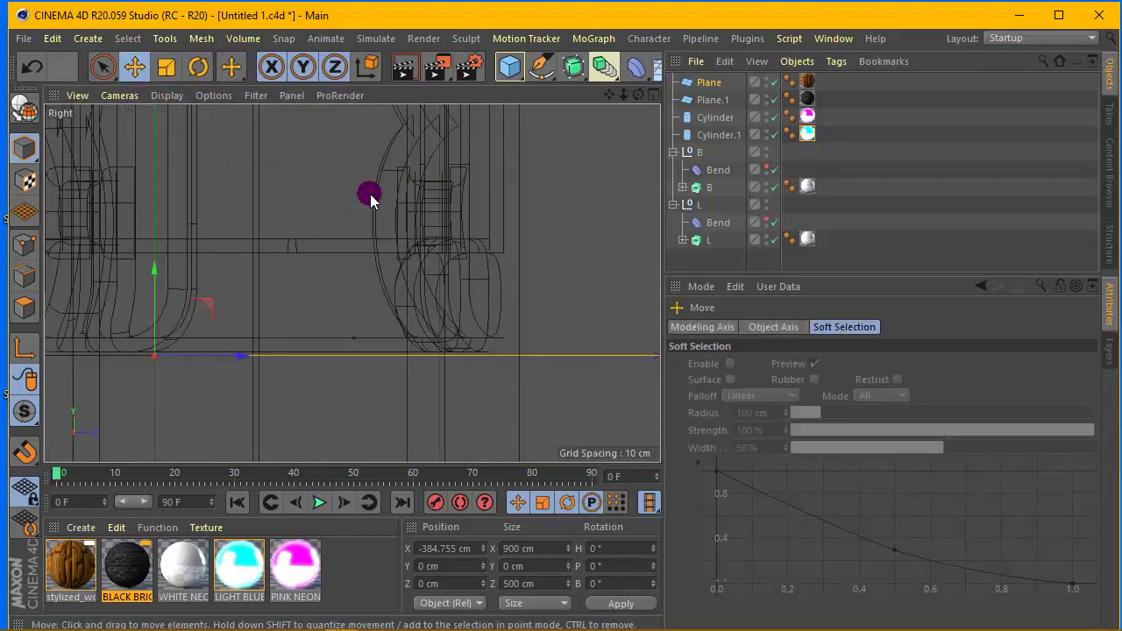
{"action": "left_click_drag", "start_coordinate": [608, 94], "coordinate": [611, 98]}
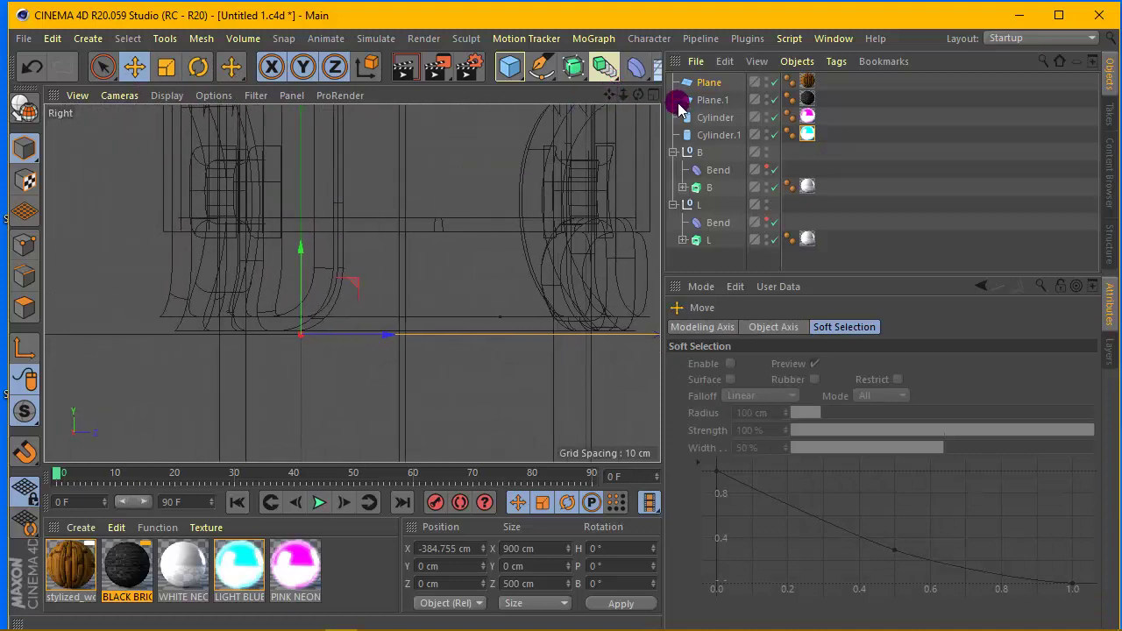
{"action": "mouse_move", "coordinate": [296, 289]}
{"action": "left_mouse_down"}
{"action": "mouse_move", "coordinate": [293, 317]}
{"action": "mouse_move", "coordinate": [293, 302]}
{"action": "left_mouse_up"}
{"action": "scroll", "coordinate": [324, 332], "scroll_direction": "up", "scroll_amount": 1}
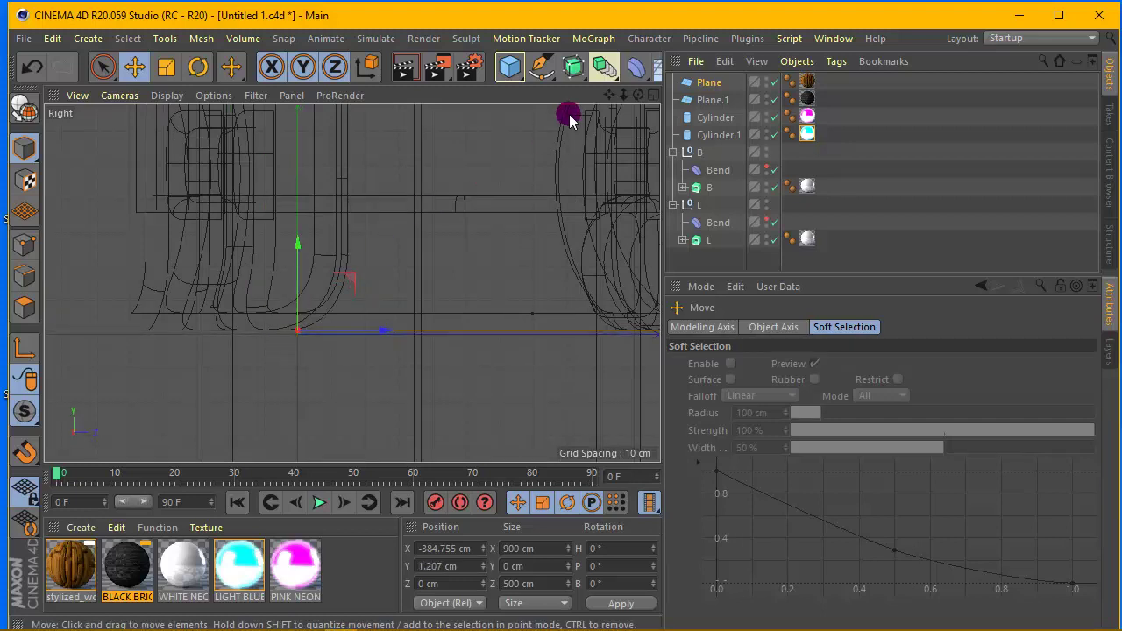
{"action": "left_click", "coordinate": [652, 94]}
{"action": "left_click", "coordinate": [345, 95]}
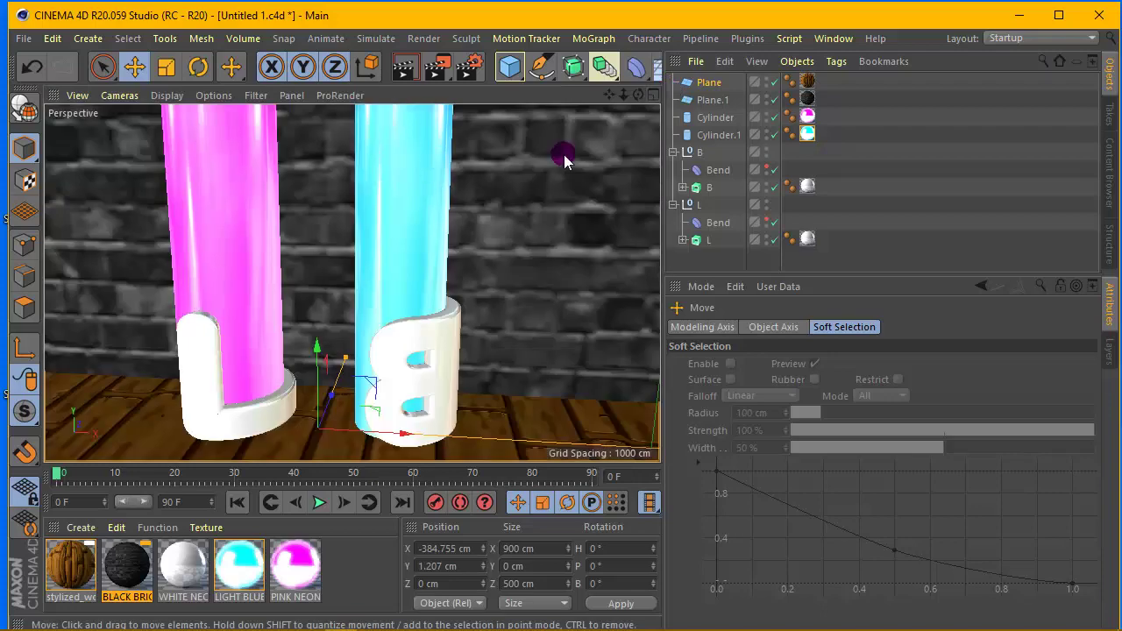
Shift the floor plane along X to about -399 cm and set its size to 1200 cm wide by 700 cm high
{"action": "mouse_move", "coordinate": [609, 94]}
{"action": "left_mouse_down"}
{"action": "mouse_move", "coordinate": [639, 75]}
{"action": "mouse_move", "coordinate": [624, 96]}
{"action": "mouse_move", "coordinate": [685, 102]}
{"action": "mouse_move", "coordinate": [589, 86]}
{"action": "left_mouse_up"}
{"action": "scroll", "coordinate": [412, 233], "scroll_direction": "down", "scroll_amount": 6}
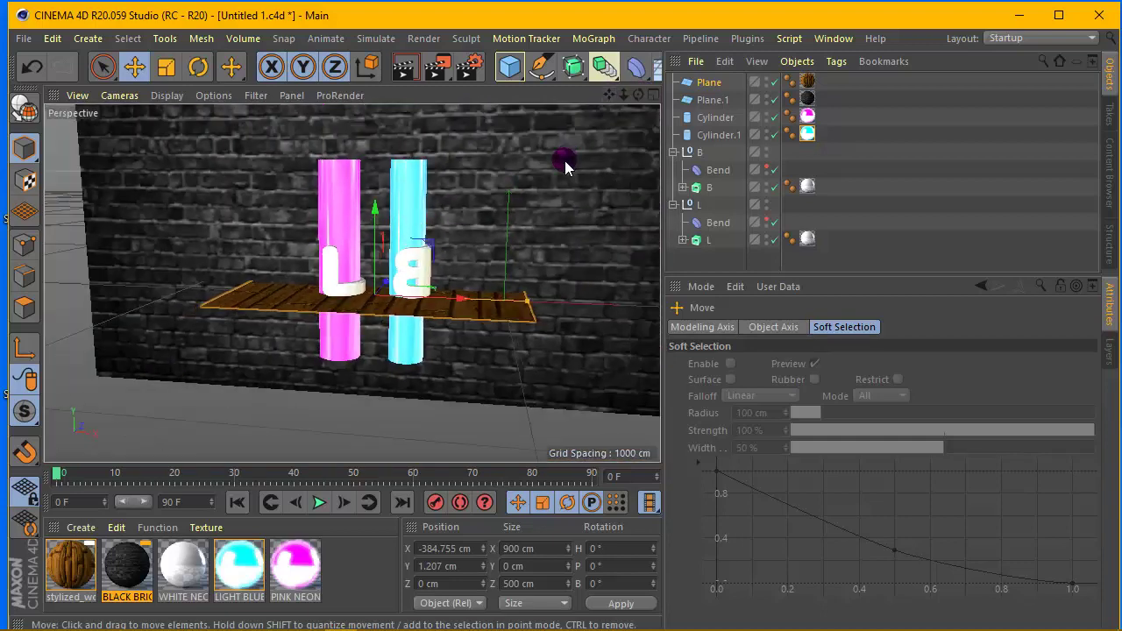
{"action": "scroll", "coordinate": [408, 251], "scroll_direction": "up", "scroll_amount": 2}
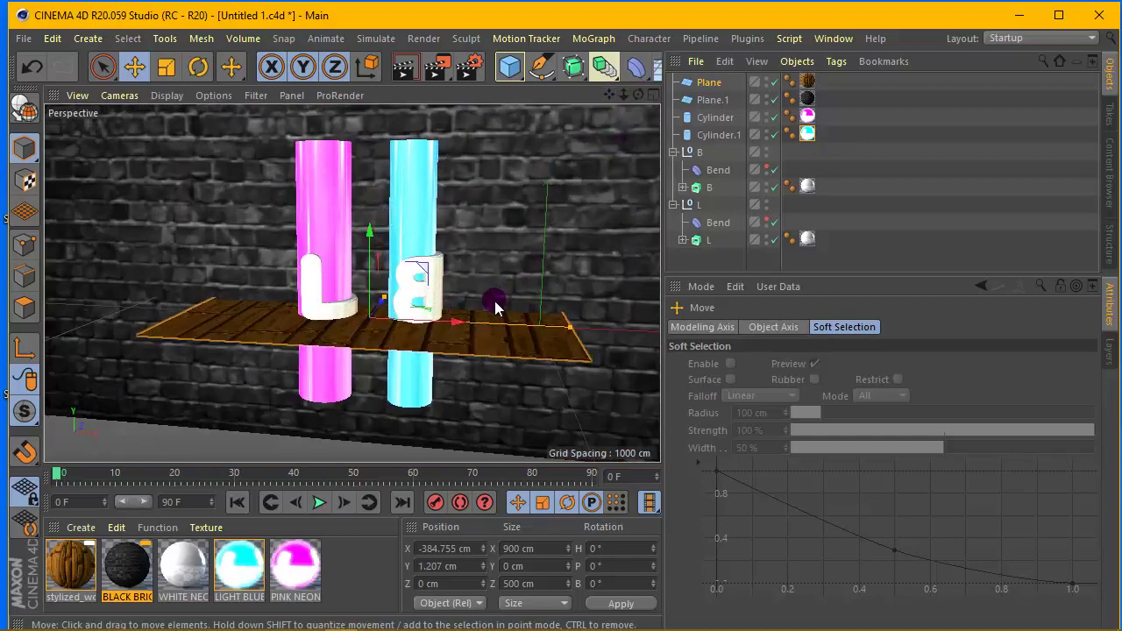
{"action": "left_click_drag", "start_coordinate": [458, 318], "coordinate": [453, 320]}
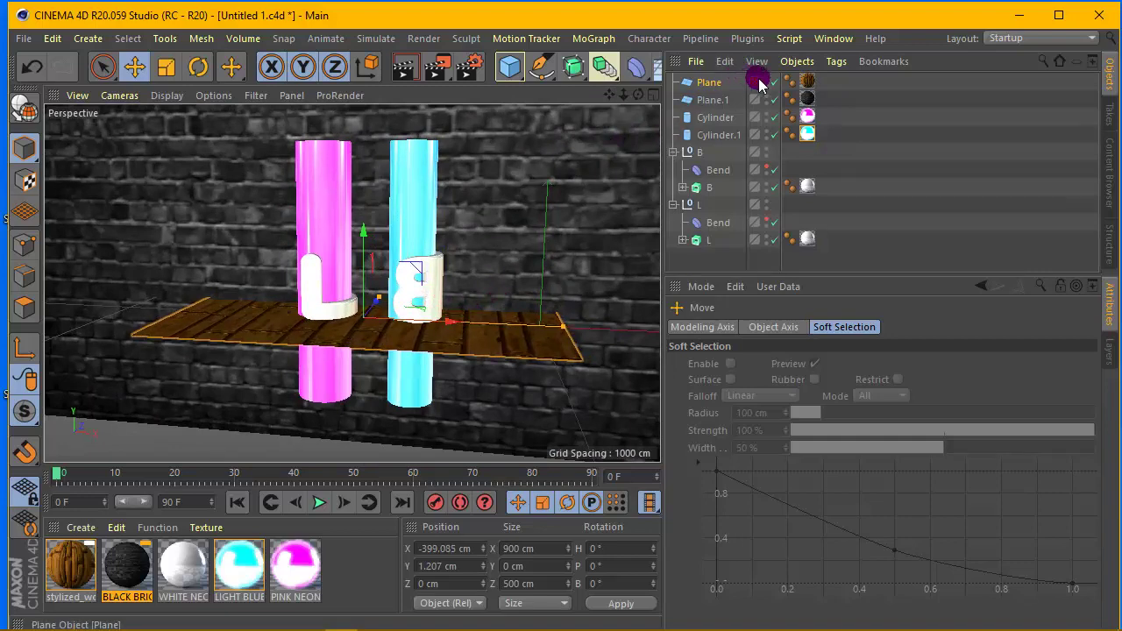
{"action": "left_click", "coordinate": [698, 87]}
{"action": "left_click", "coordinate": [801, 365]}
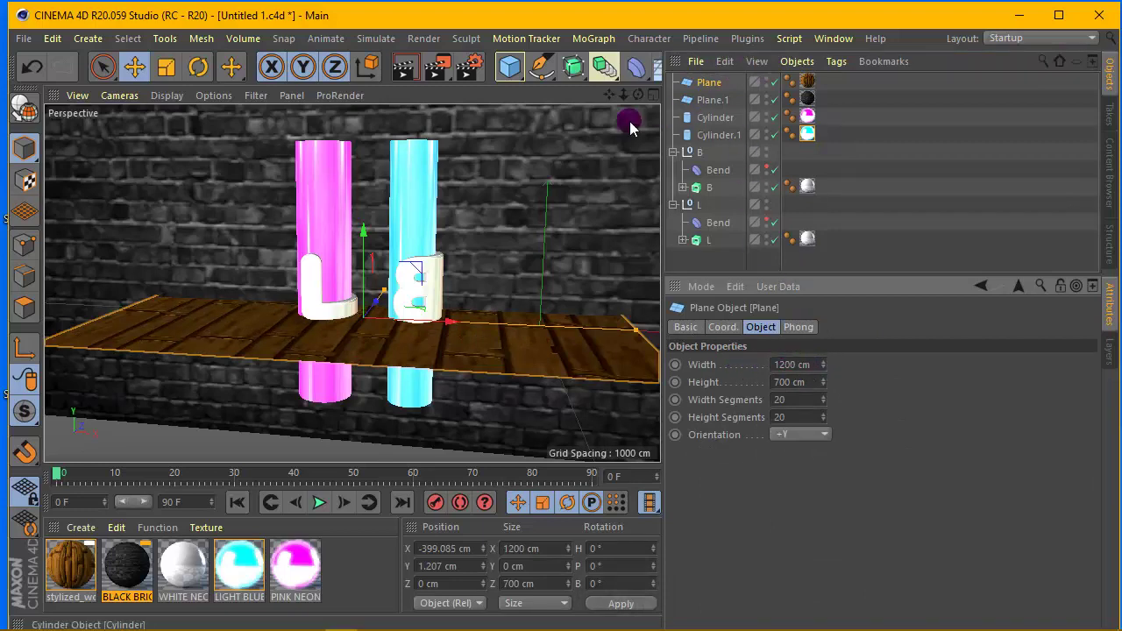
Frame the letters from a higher, angled viewpoint and render the perspective view to check the enlarged floor and wall
{"action": "left_click_drag", "start_coordinate": [639, 97], "coordinate": [705, 63]}
{"action": "scroll", "coordinate": [522, 252], "scroll_direction": "up", "scroll_amount": 5}
{"action": "scroll", "coordinate": [543, 153], "scroll_direction": "up", "scroll_amount": 3}
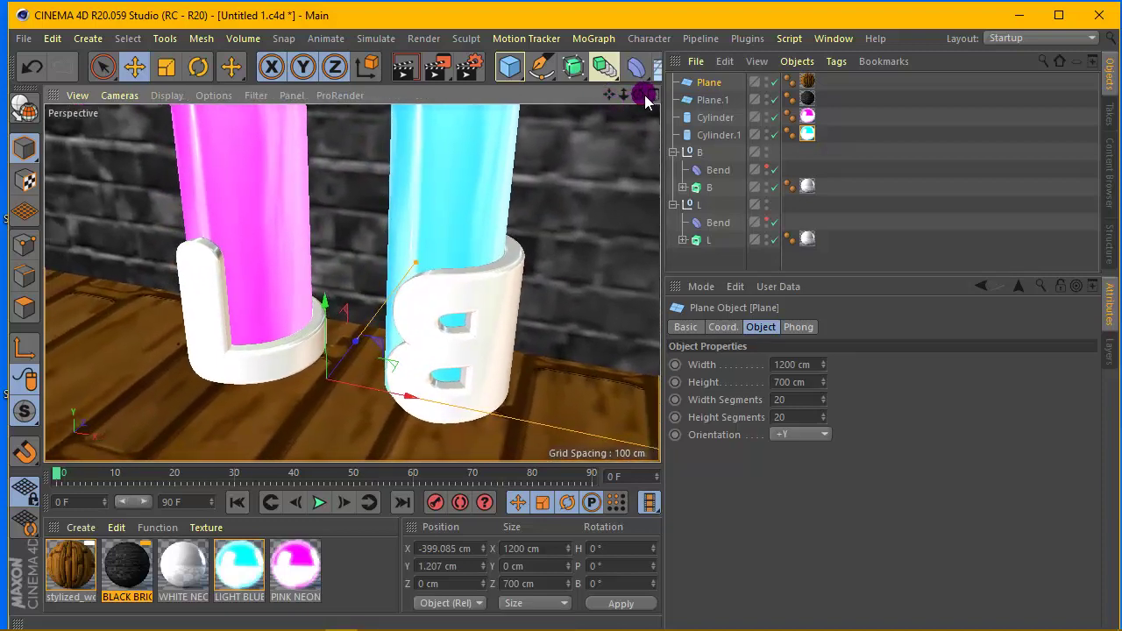
{"action": "mouse_move", "coordinate": [623, 95]}
{"action": "left_mouse_down"}
{"action": "mouse_move", "coordinate": [649, 92]}
{"action": "mouse_move", "coordinate": [612, 84]}
{"action": "mouse_move", "coordinate": [609, 94]}
{"action": "mouse_move", "coordinate": [625, 97]}
{"action": "mouse_move", "coordinate": [608, 103]}
{"action": "left_mouse_up"}
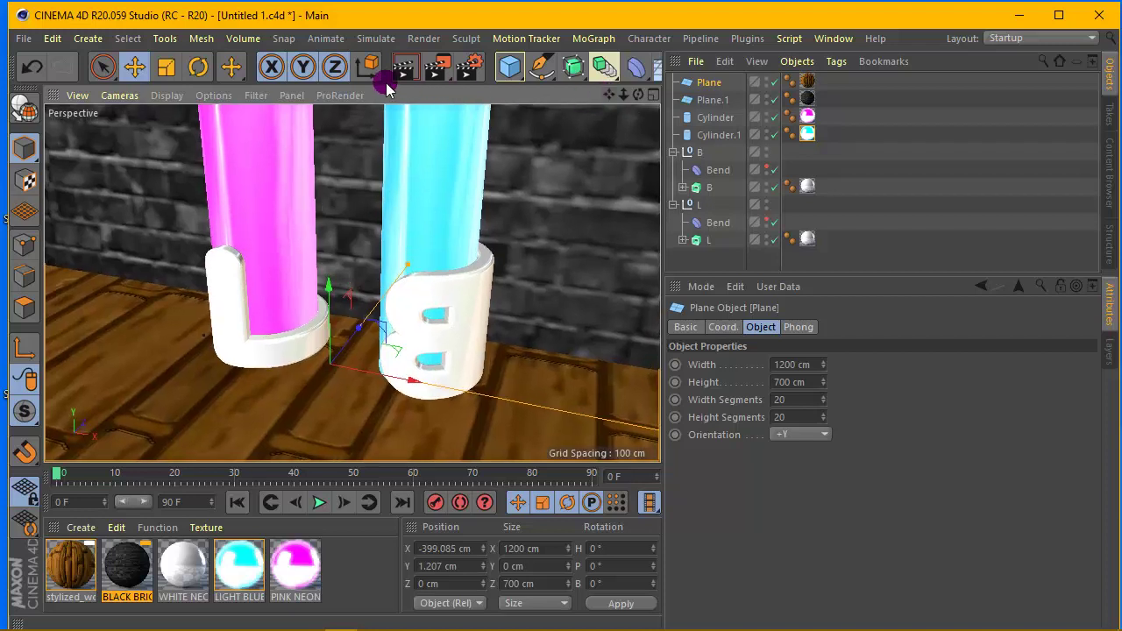
{"action": "left_click", "coordinate": [402, 69]}
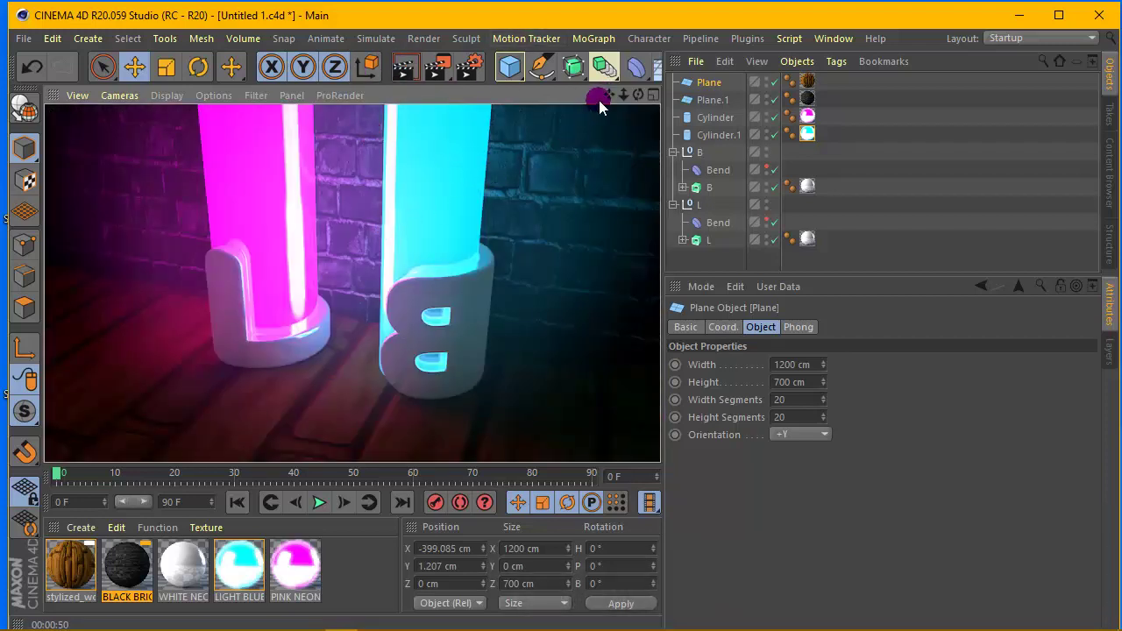
Set the render output to save as PNG to a file named 3D on the Desktop
{"action": "left_click_drag", "start_coordinate": [623, 95], "coordinate": [648, 96]}
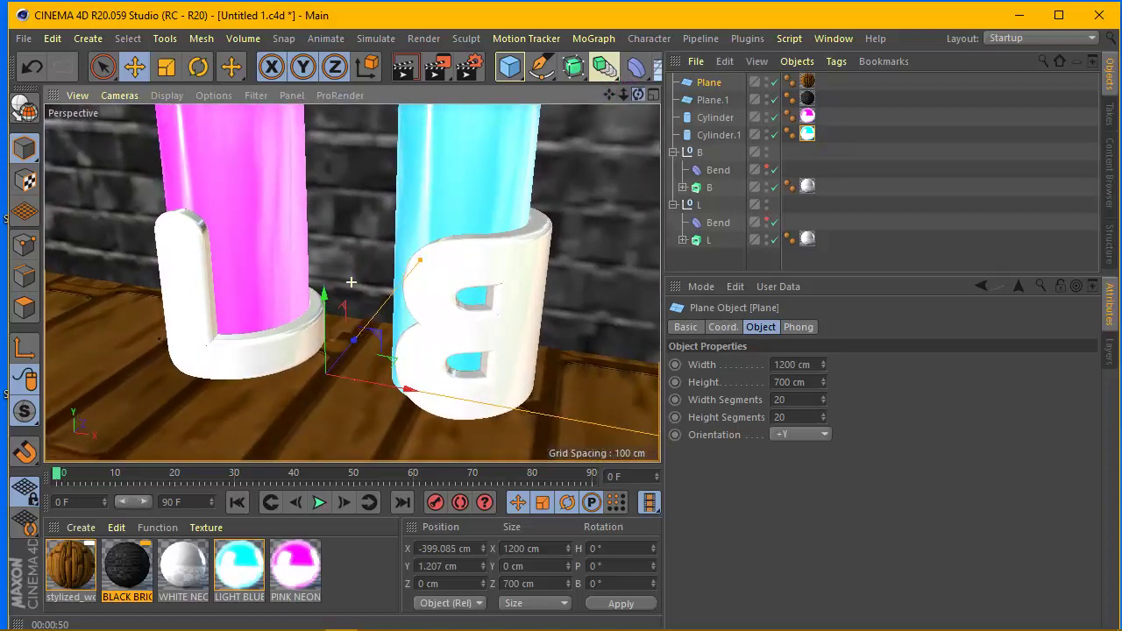
{"action": "left_click", "coordinate": [467, 65]}
{"action": "left_click", "coordinate": [424, 186]}
{"action": "left_click", "coordinate": [445, 160]}
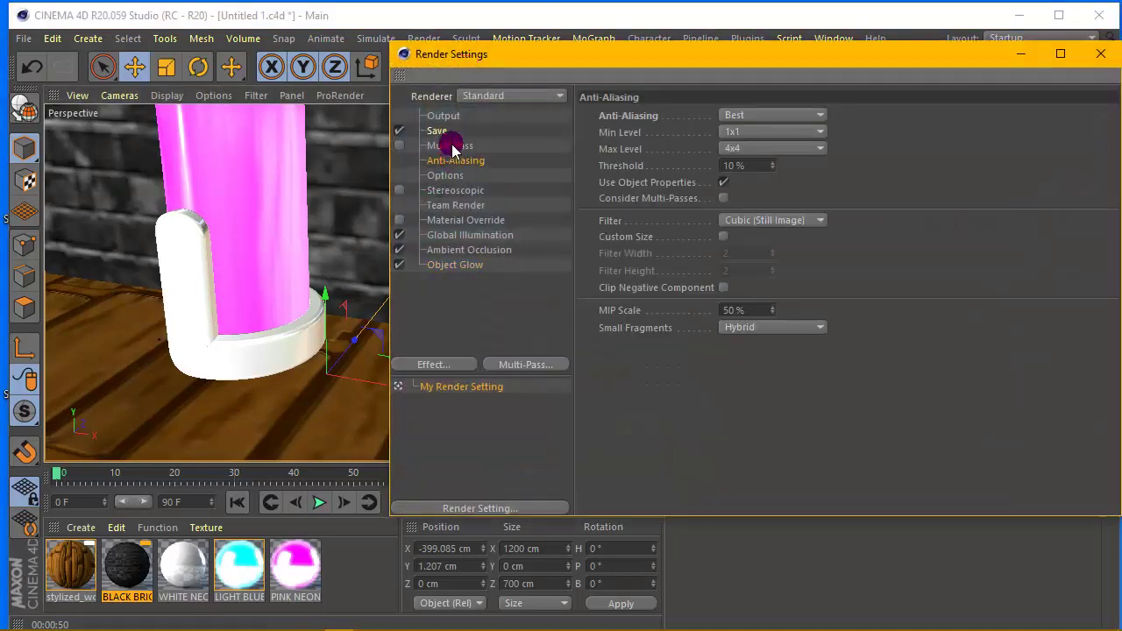
{"action": "left_click", "coordinate": [438, 131]}
{"action": "left_click", "coordinate": [712, 171]}
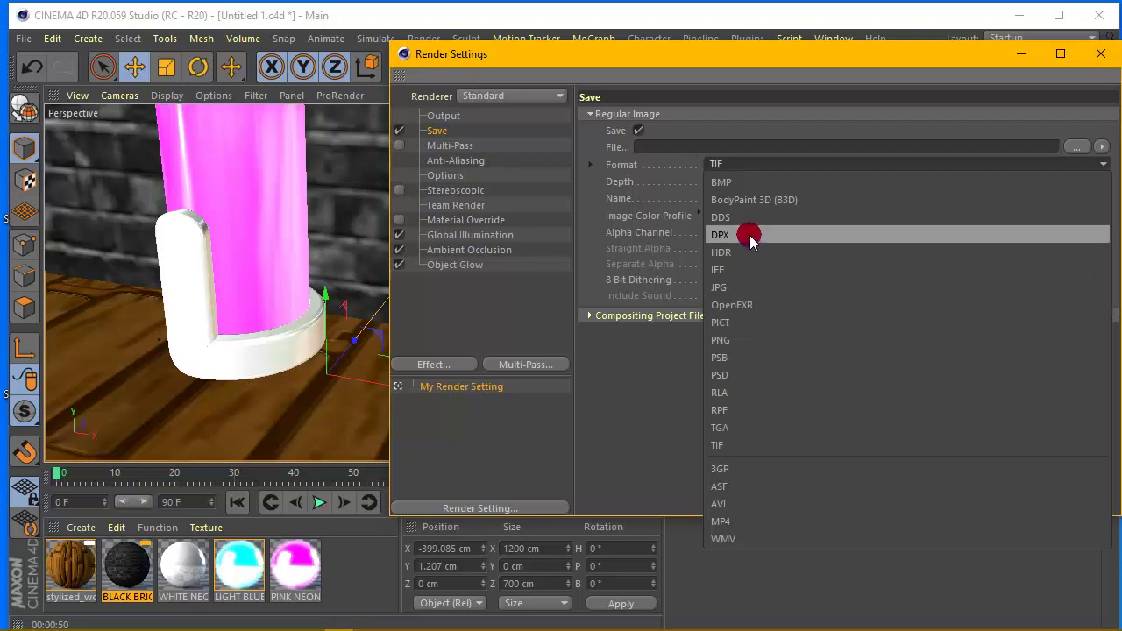
{"action": "left_click", "coordinate": [743, 341]}
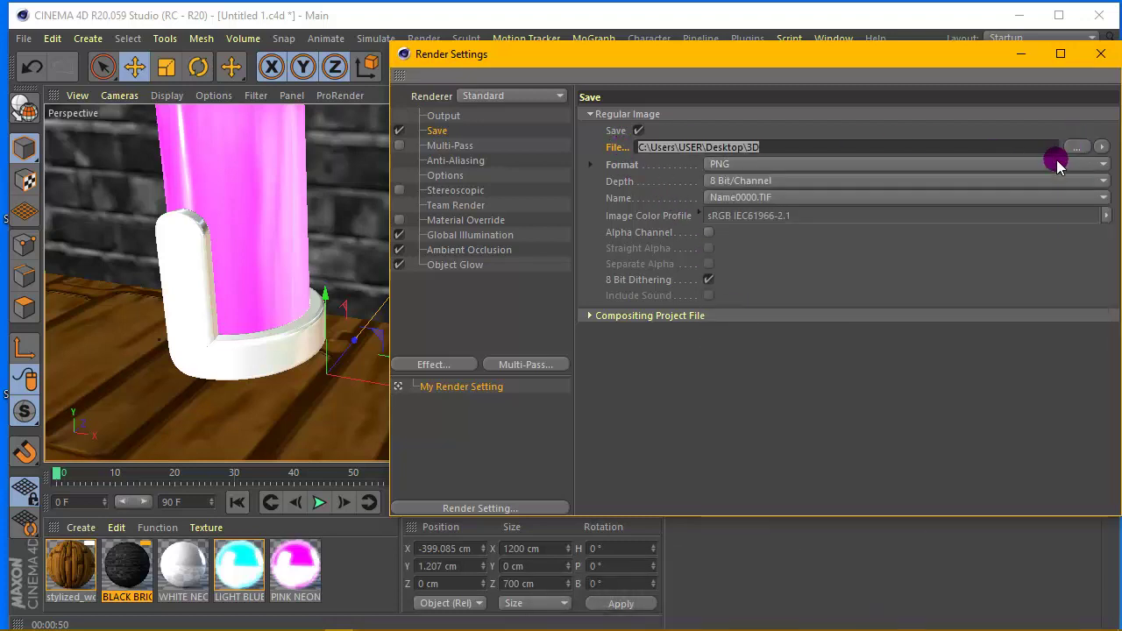
{"action": "left_click", "coordinate": [1100, 54]}
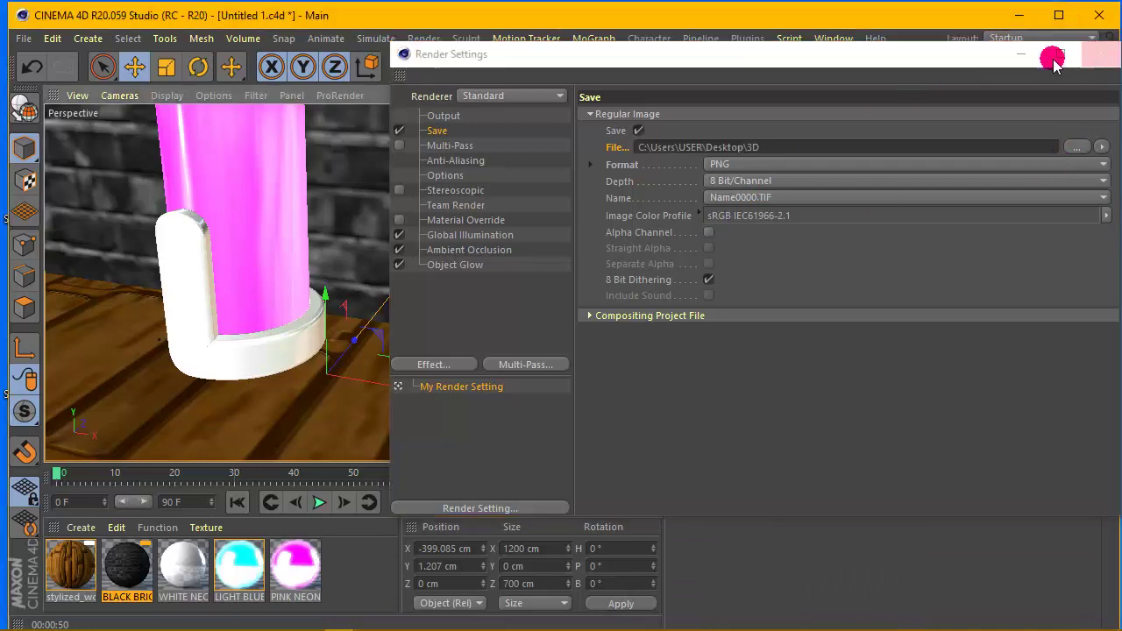
Render the closer perspective view of both letters to check the lighting, and select the floor plane
{"action": "left_click_drag", "start_coordinate": [608, 95], "coordinate": [609, 97]}
{"action": "left_click", "coordinate": [401, 68]}
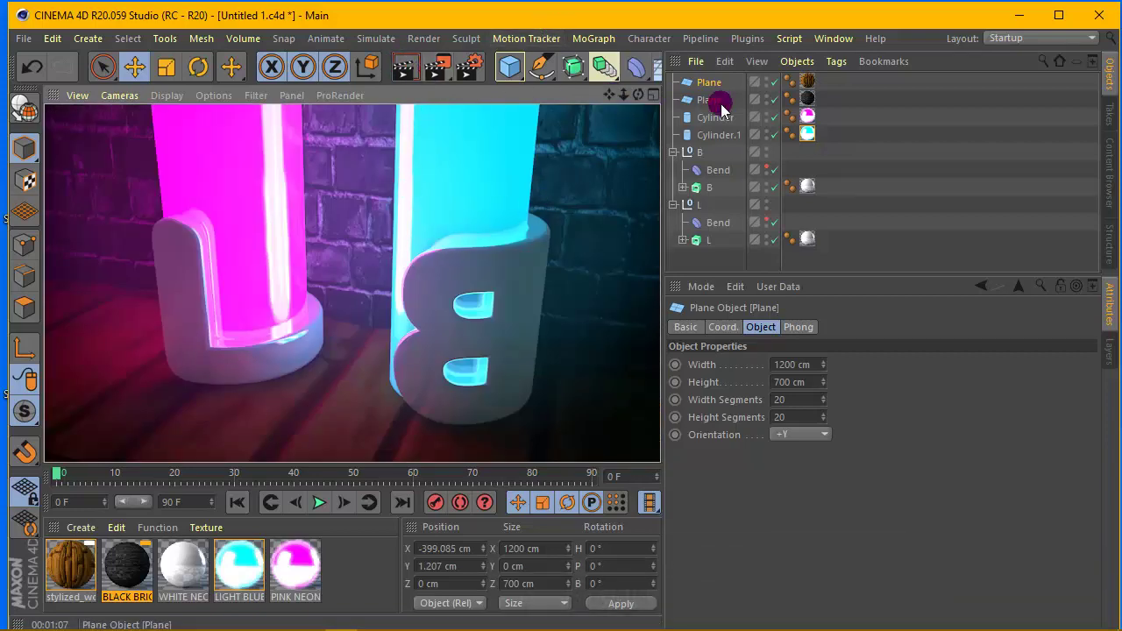
{"action": "left_click", "coordinate": [718, 99]}
{"action": "left_click", "coordinate": [711, 81]}
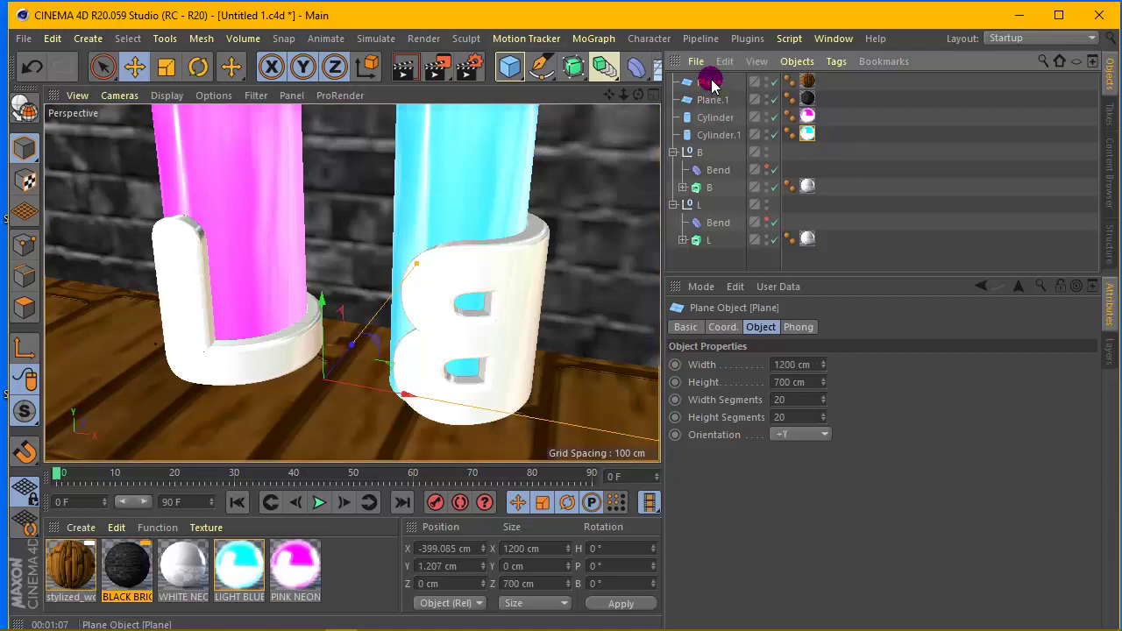